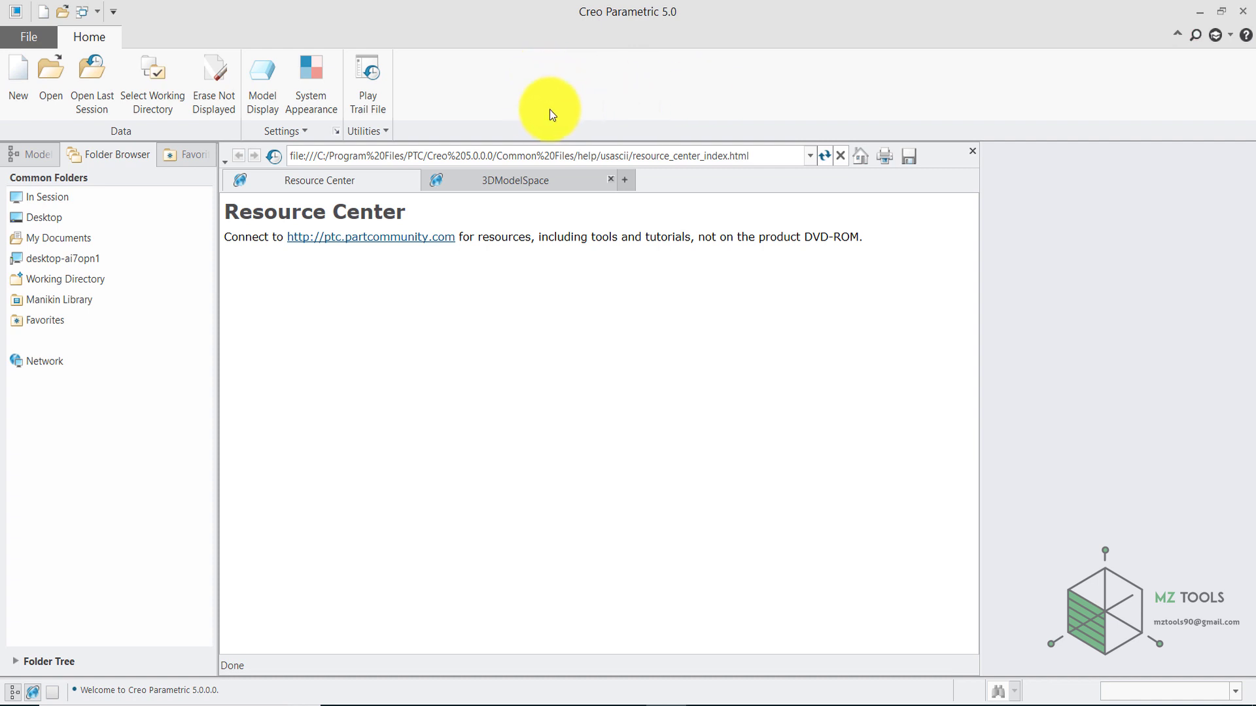
Step: Create a folder named mass on the Desktop and set it as the working directory
{"action": "left_click", "coordinate": [165, 91]}
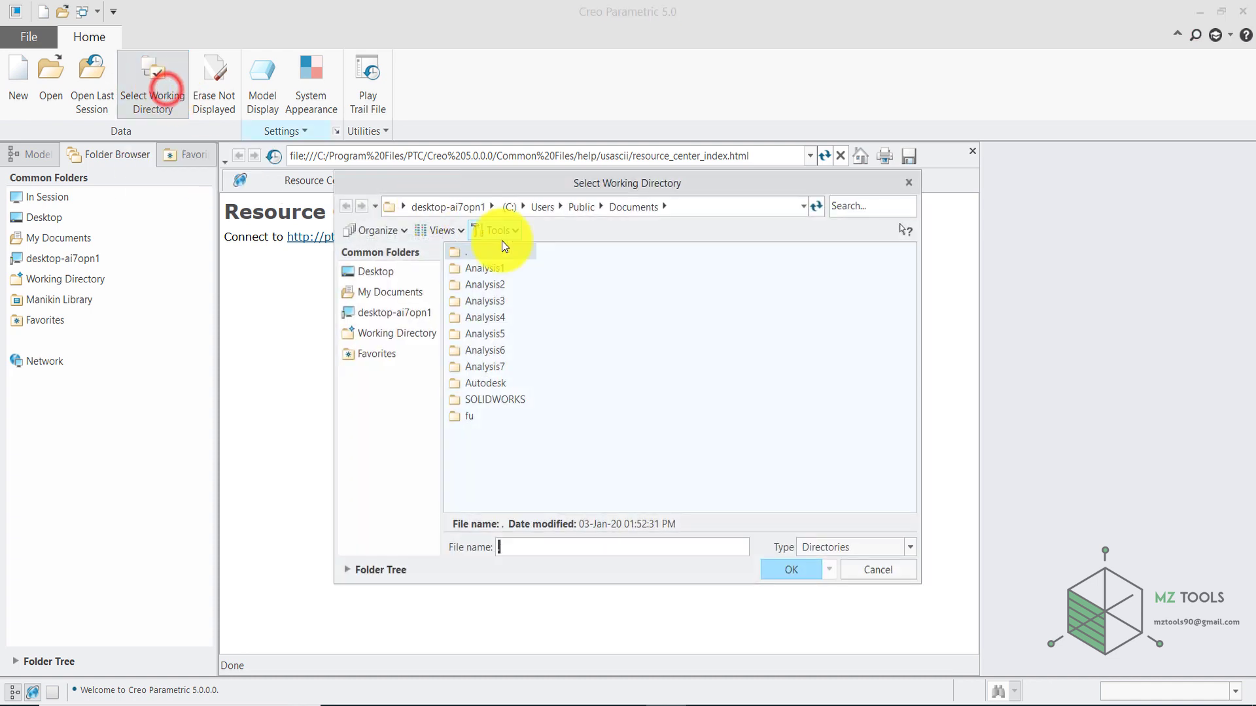
{"action": "left_click", "coordinate": [376, 272]}
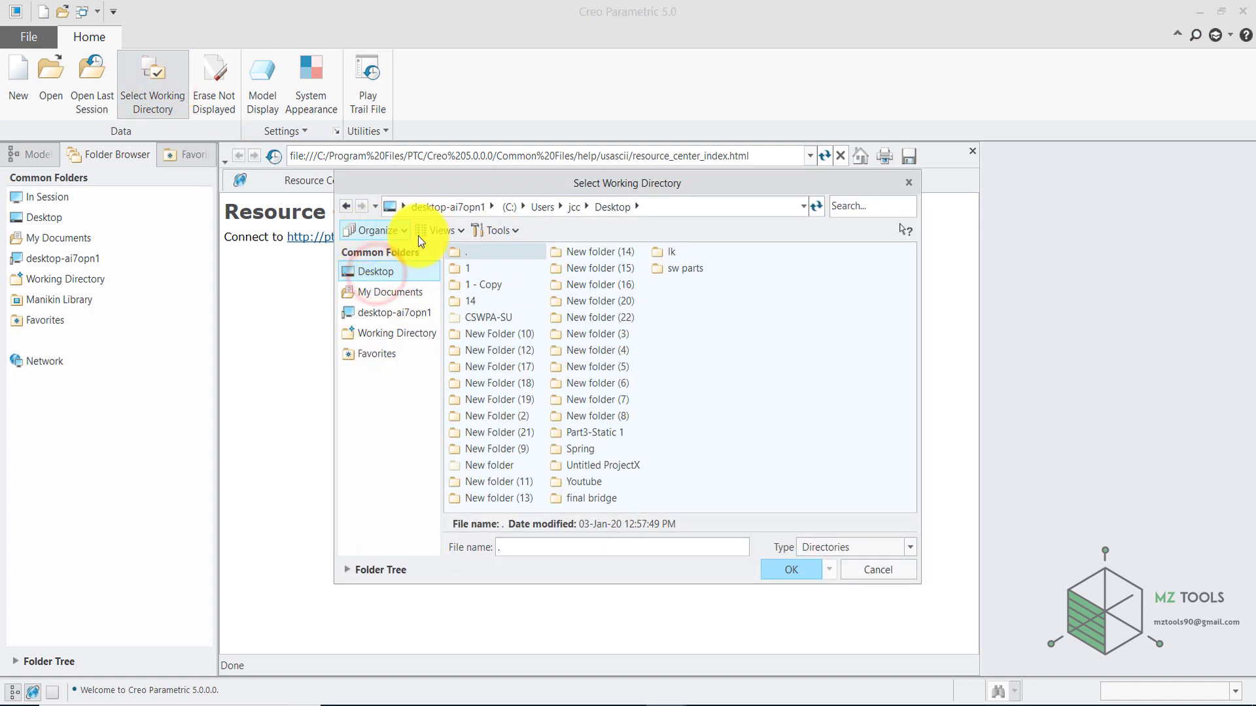
{"action": "right_click", "coordinate": [752, 382]}
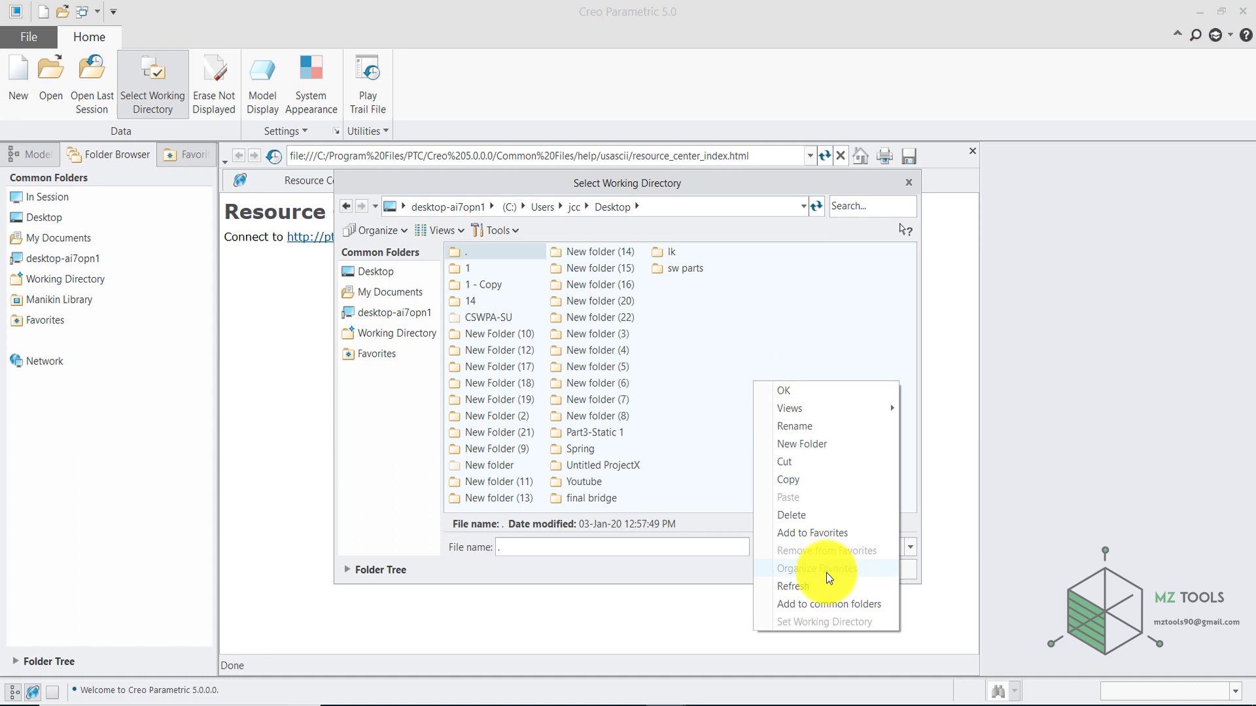
{"action": "left_click", "coordinate": [810, 445]}
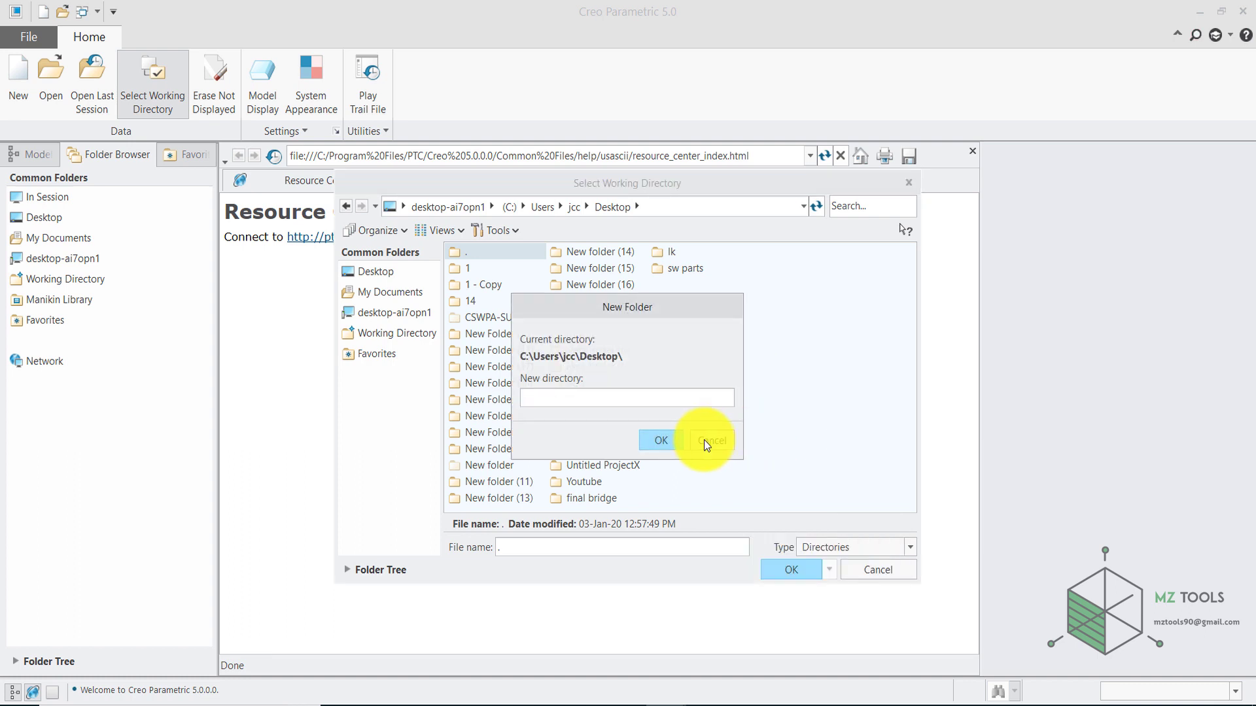
{"action": "type", "text": "mass"}
{"action": "key", "text": "Return"}
{"action": "left_click", "coordinate": [781, 571]}
Step: Create a new solid part named frame from the mmns_part_solid template instead of the default one
{"action": "left_click", "coordinate": [12, 89]}
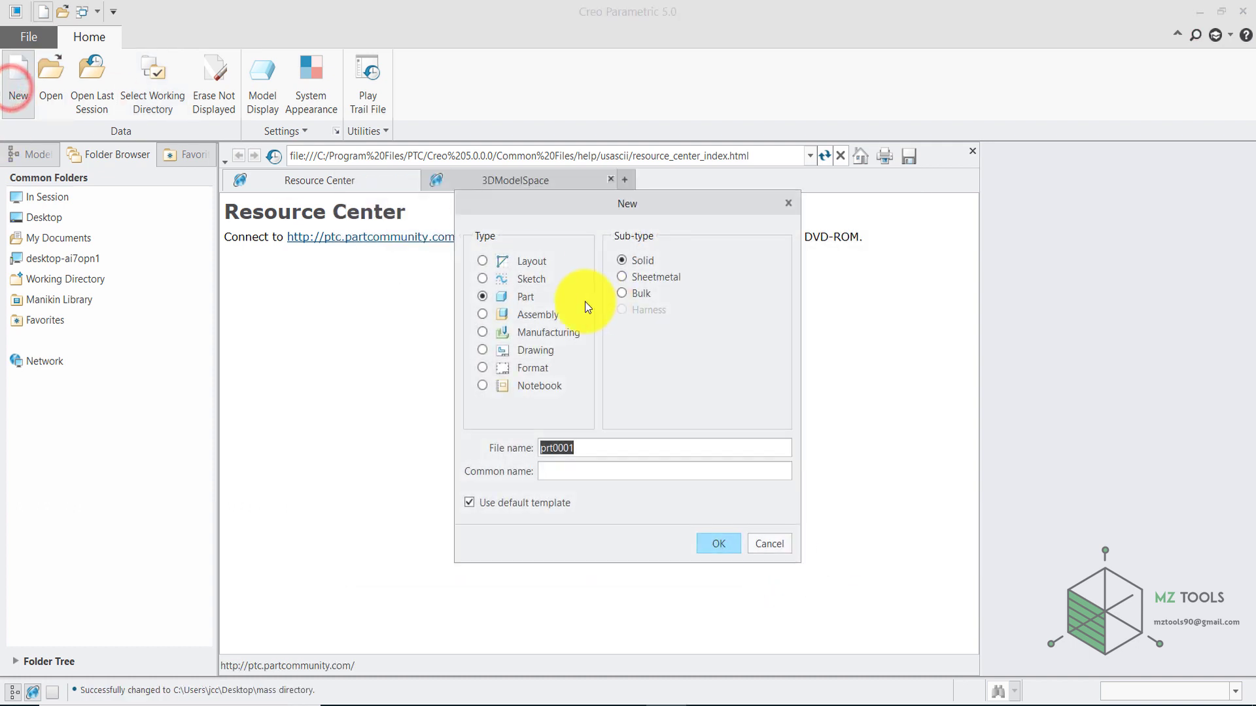
{"action": "left_click", "coordinate": [469, 503]}
{"action": "left_click", "coordinate": [584, 451]}
{"action": "double_click", "coordinate": [584, 451]}
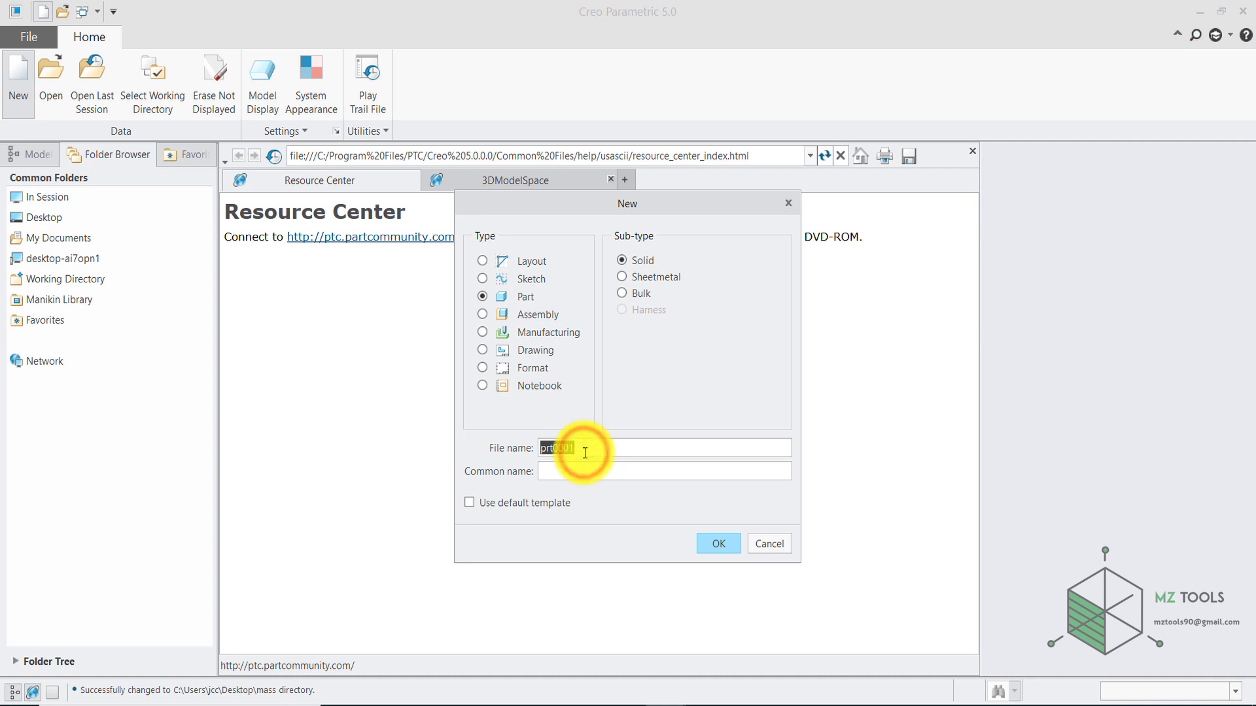
{"action": "type", "text": "frame"}
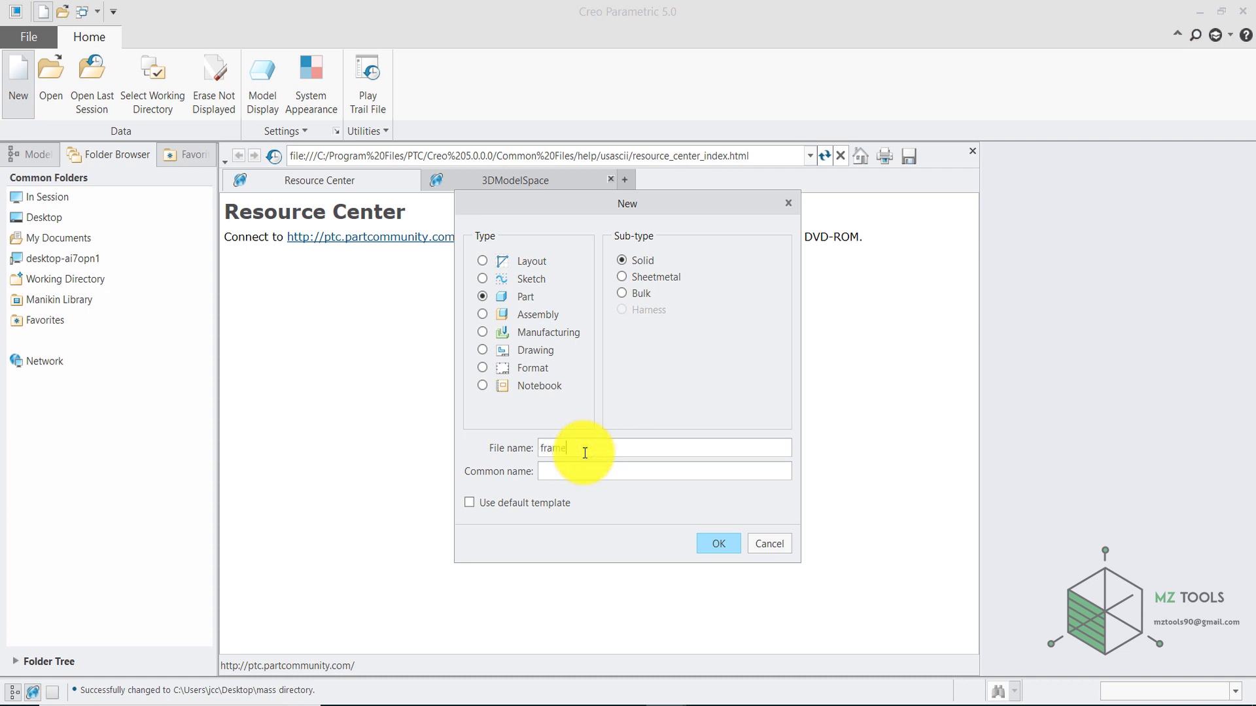
{"action": "left_click", "coordinate": [716, 543]}
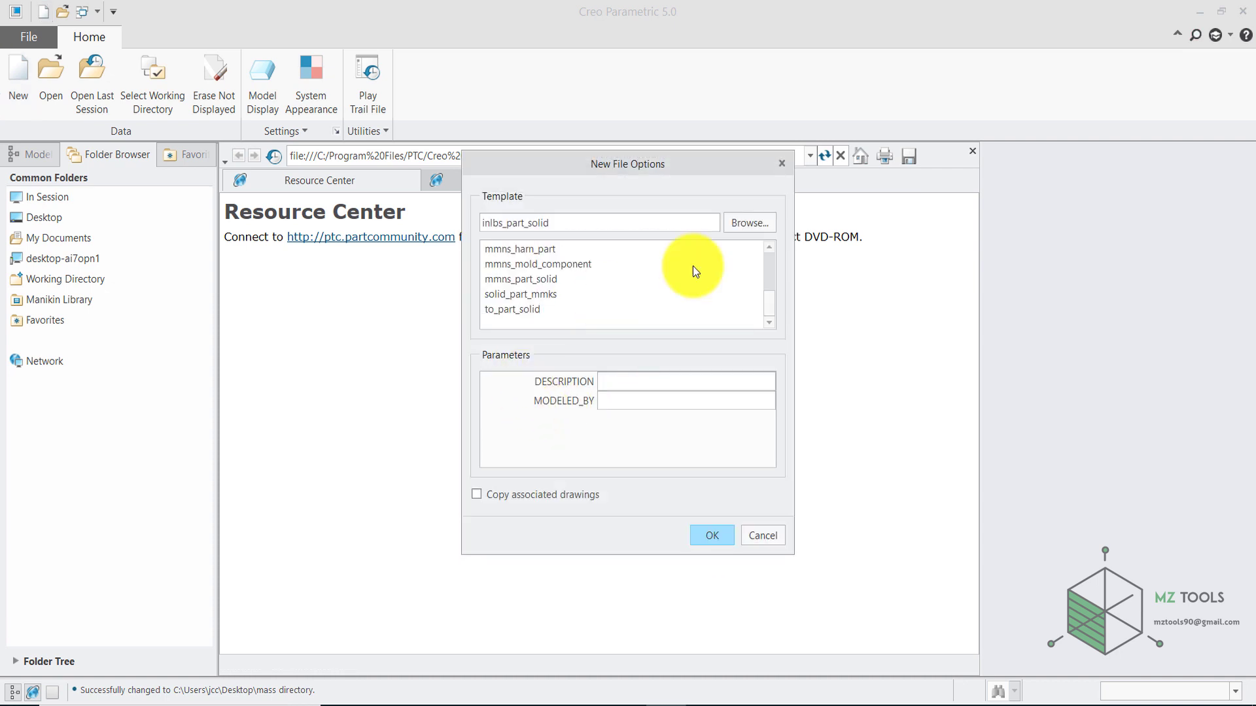
{"action": "left_click", "coordinate": [499, 281]}
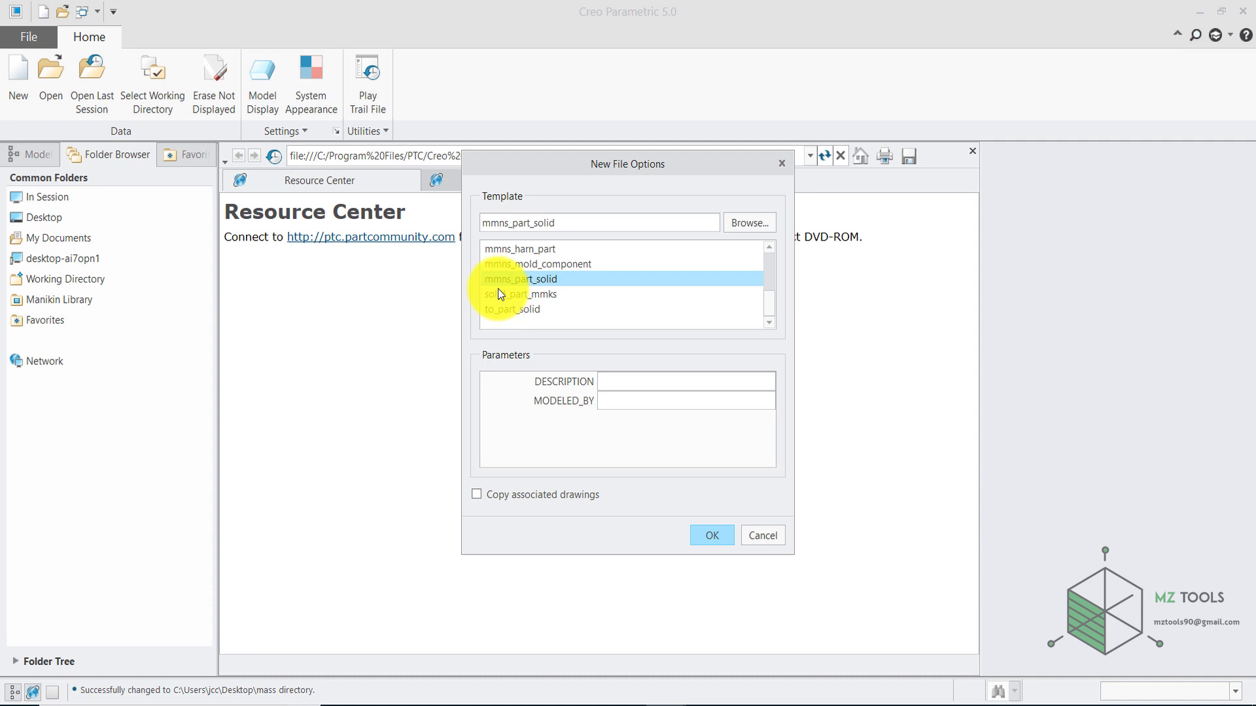
{"action": "left_click", "coordinate": [708, 535]}
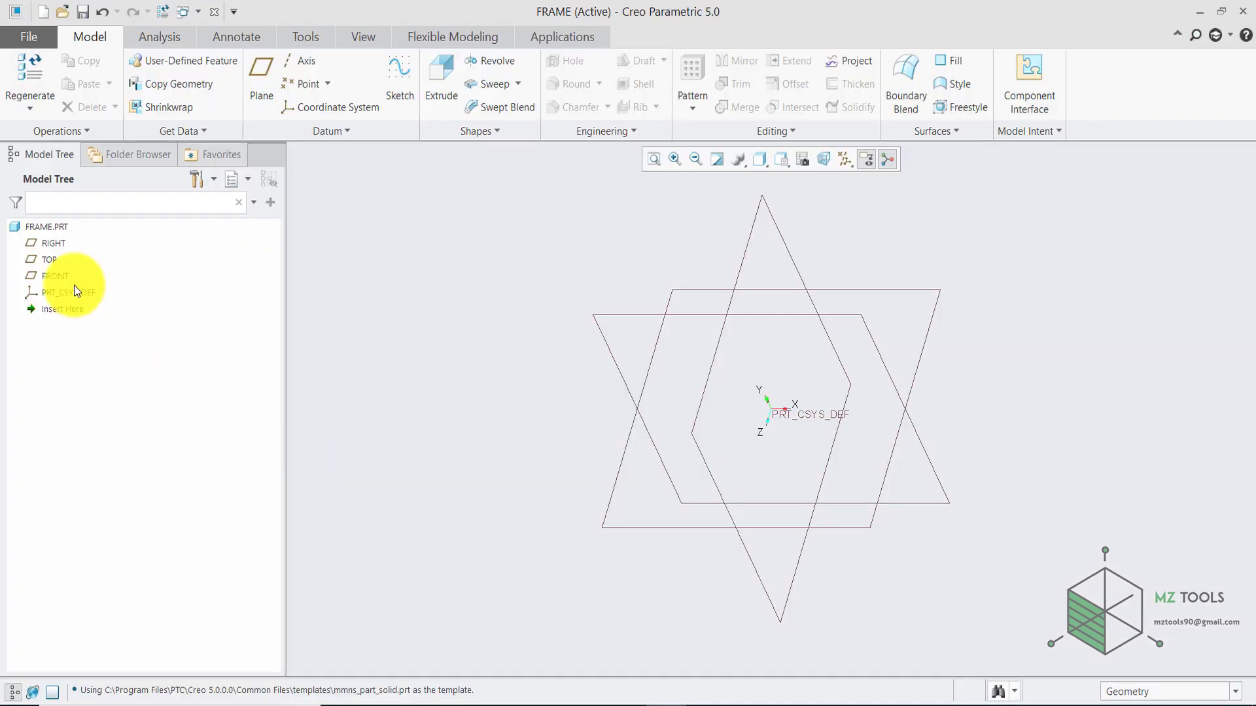
Step: Start a sketch on the TOP plane and draw a center rectangle of about 301 by 286 mm at the origin
{"action": "left_click", "coordinate": [48, 261]}
{"action": "left_click", "coordinate": [59, 196]}
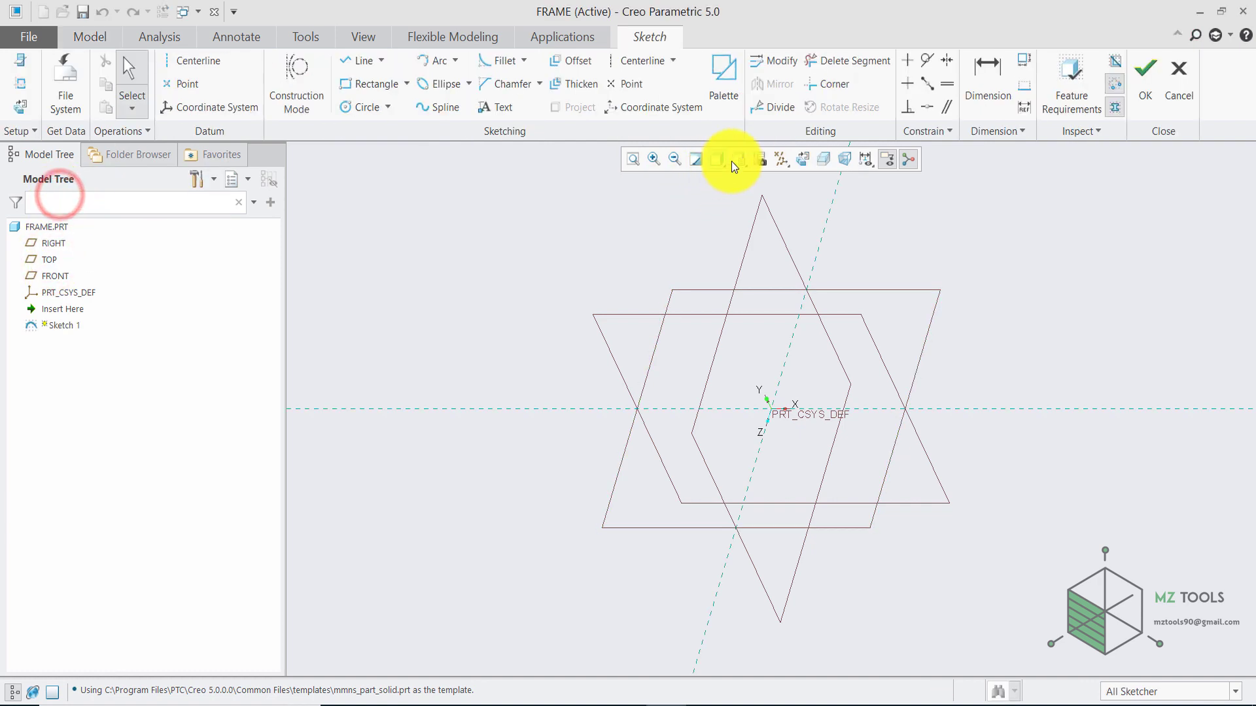
{"action": "left_click", "coordinate": [804, 160]}
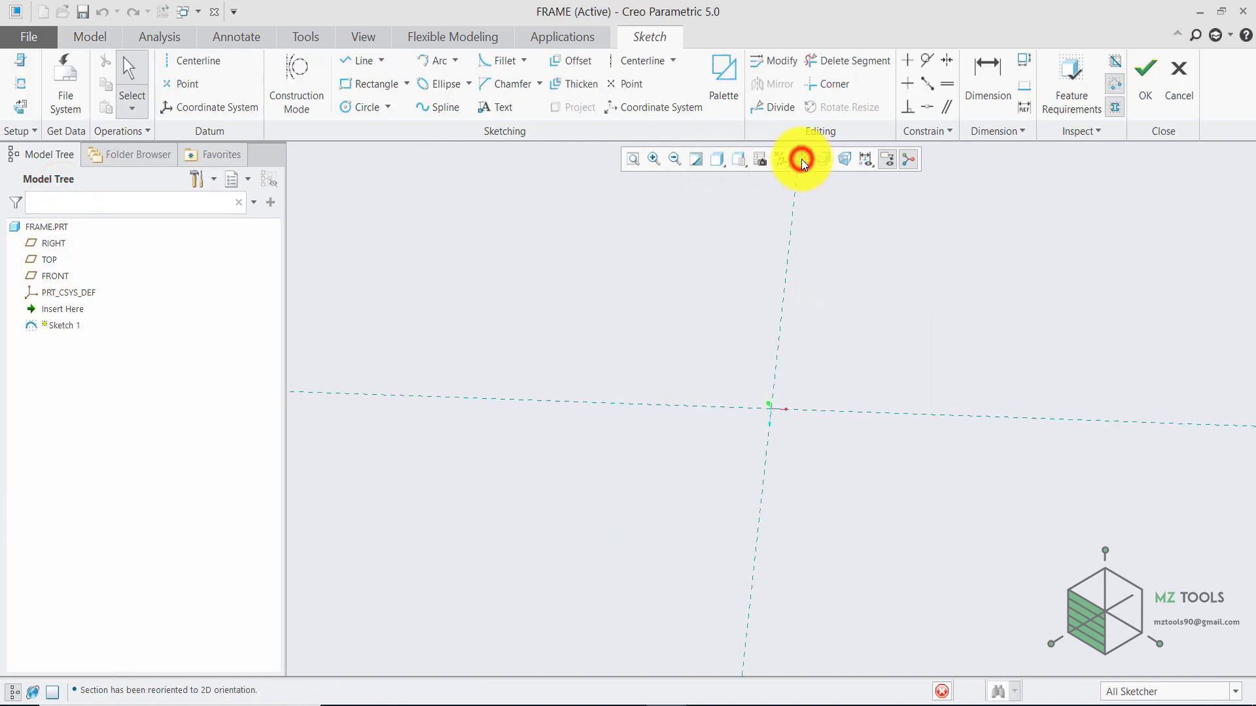
{"action": "left_click", "coordinate": [407, 84]}
{"action": "left_click", "coordinate": [389, 140]}
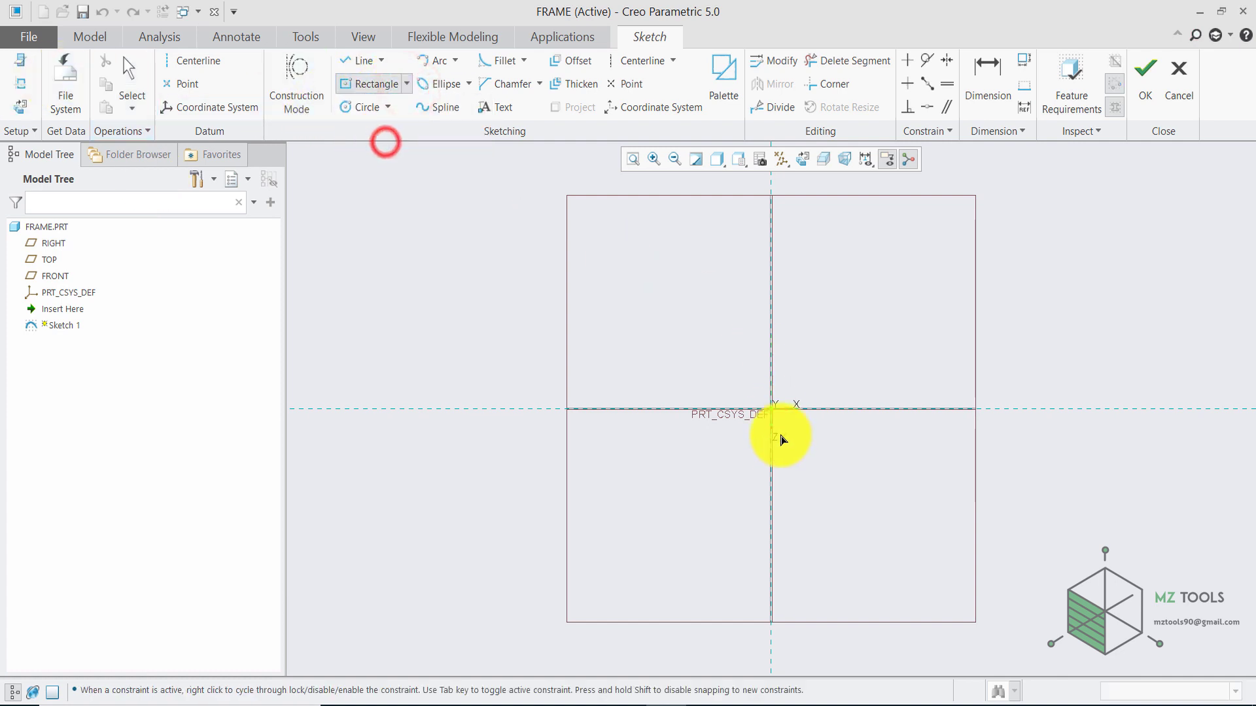
{"action": "left_click", "coordinate": [775, 413]}
{"action": "left_click", "coordinate": [892, 289]}
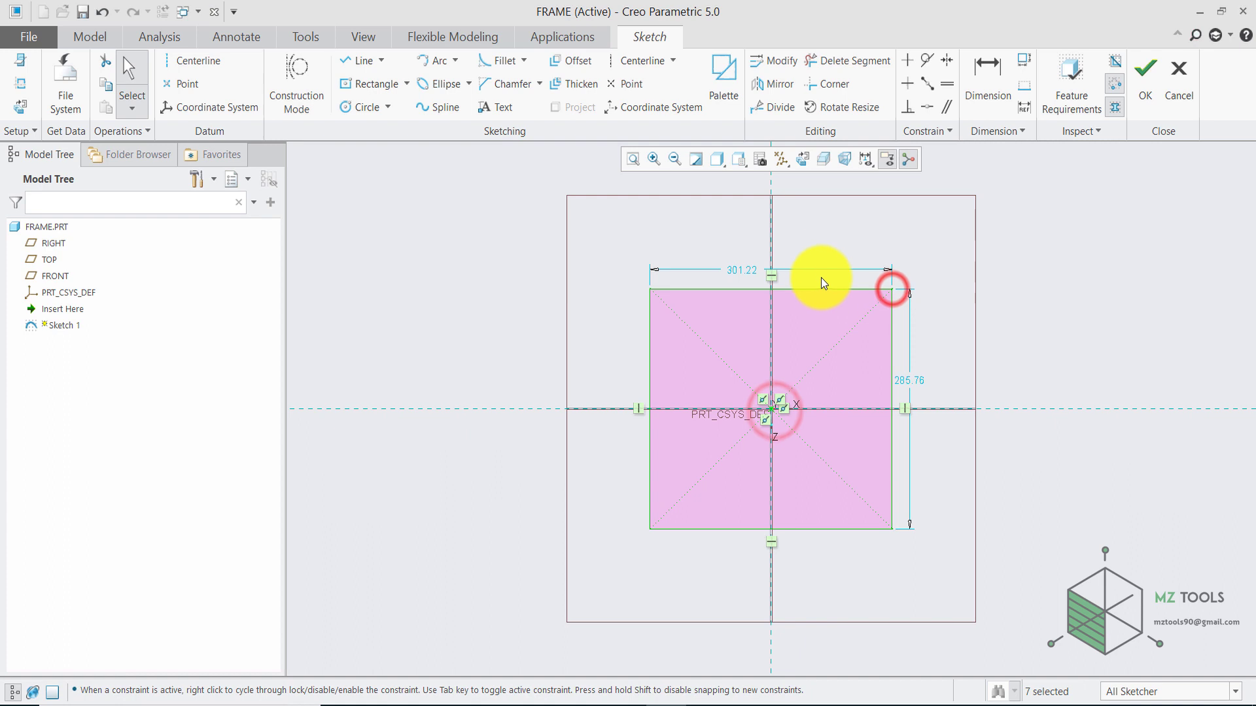
Step: Constrain two adjacent sides of the rectangle to equal length to make it a square
{"action": "left_click", "coordinate": [949, 85]}
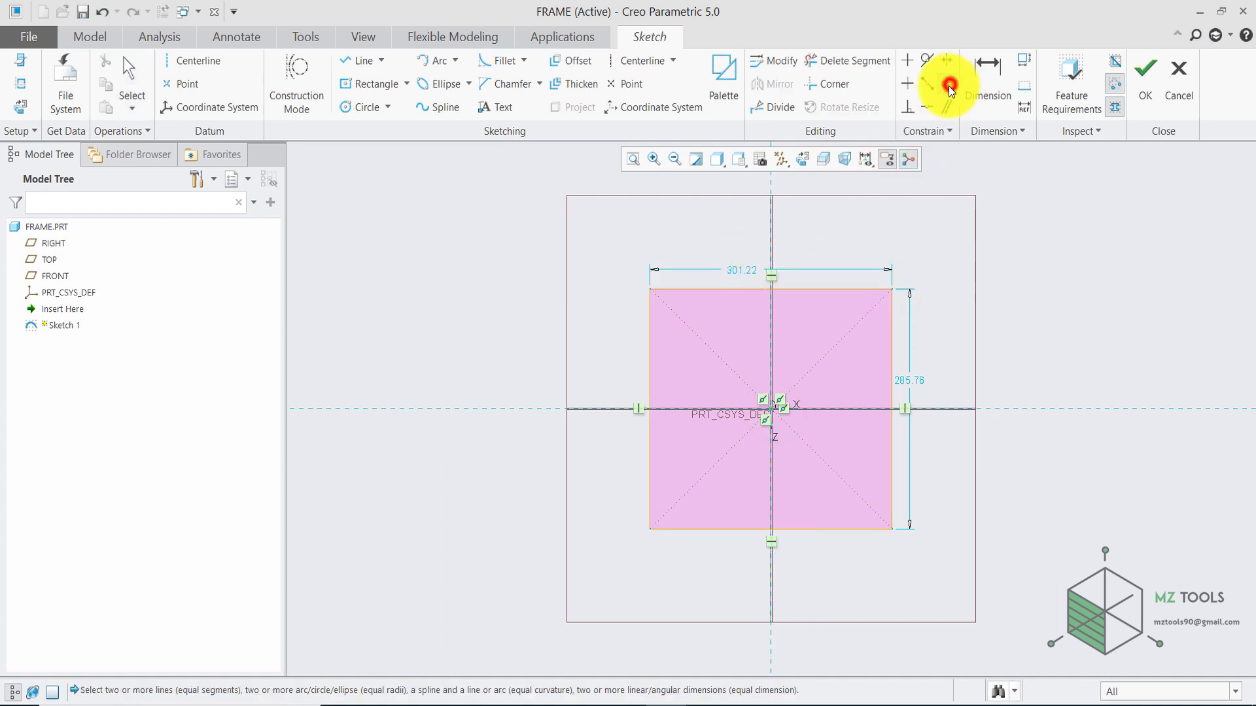
{"action": "left_click", "coordinate": [843, 290]}
{"action": "left_click", "coordinate": [891, 328]}
{"action": "left_click", "coordinate": [743, 268]}
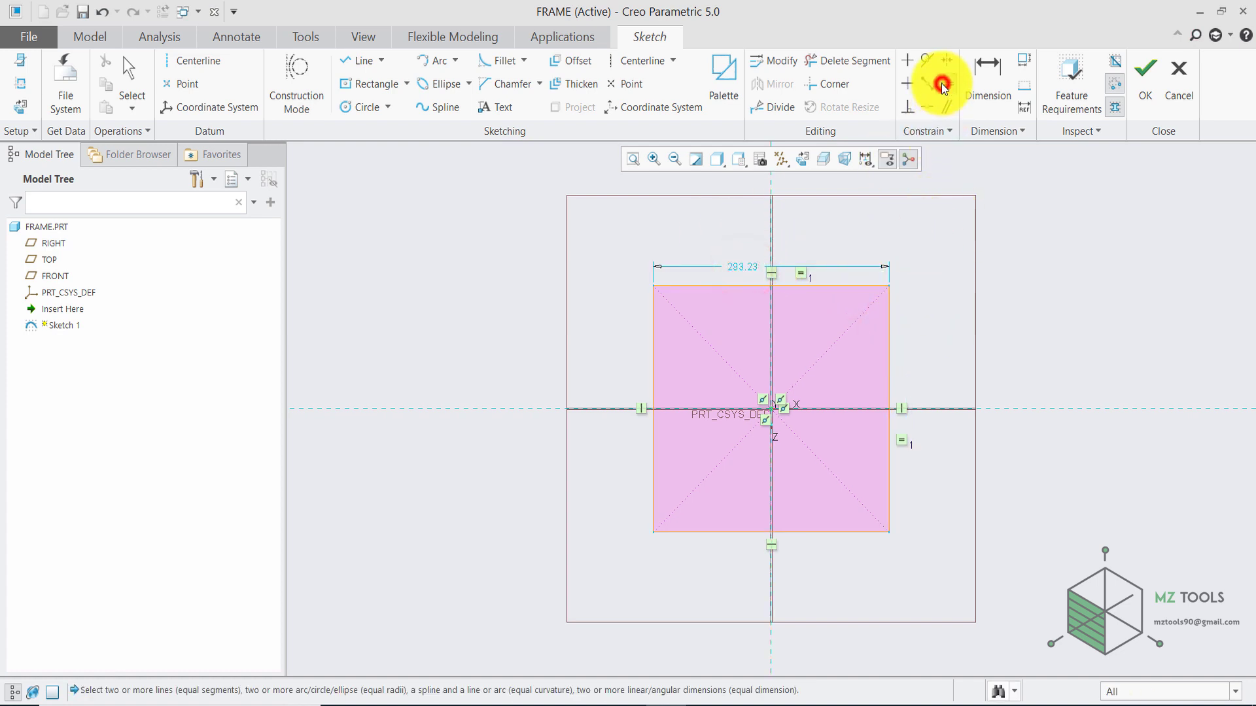
{"action": "key", "text": "Escape"}
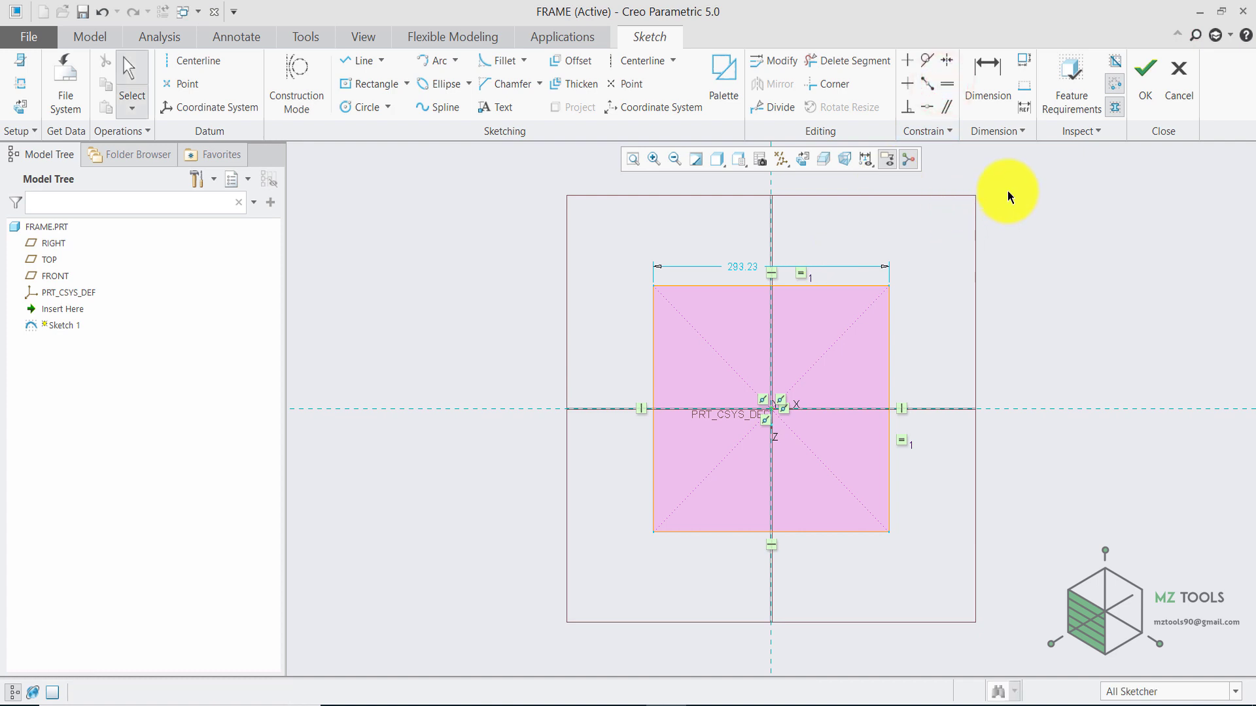
Step: Set the square's side length to 10 mm and finish the sketch
{"action": "left_click", "coordinate": [736, 265]}
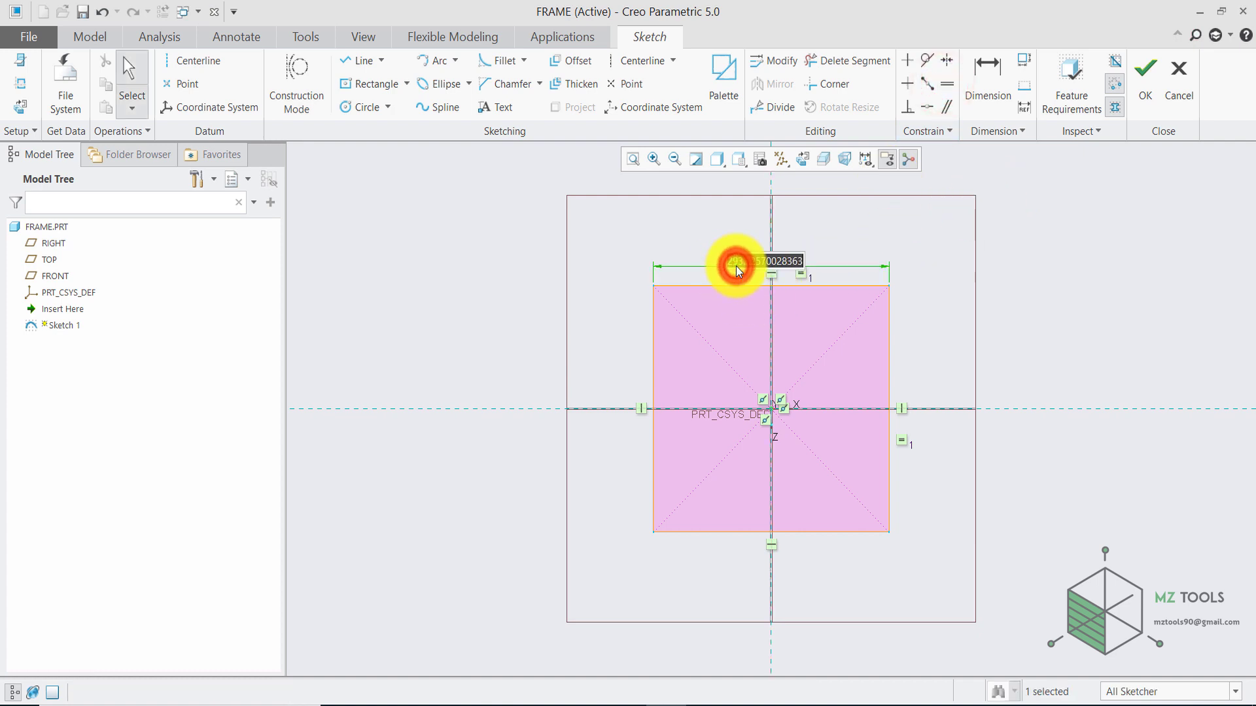
{"action": "type", "text": "20"}
{"action": "key", "text": "Return"}
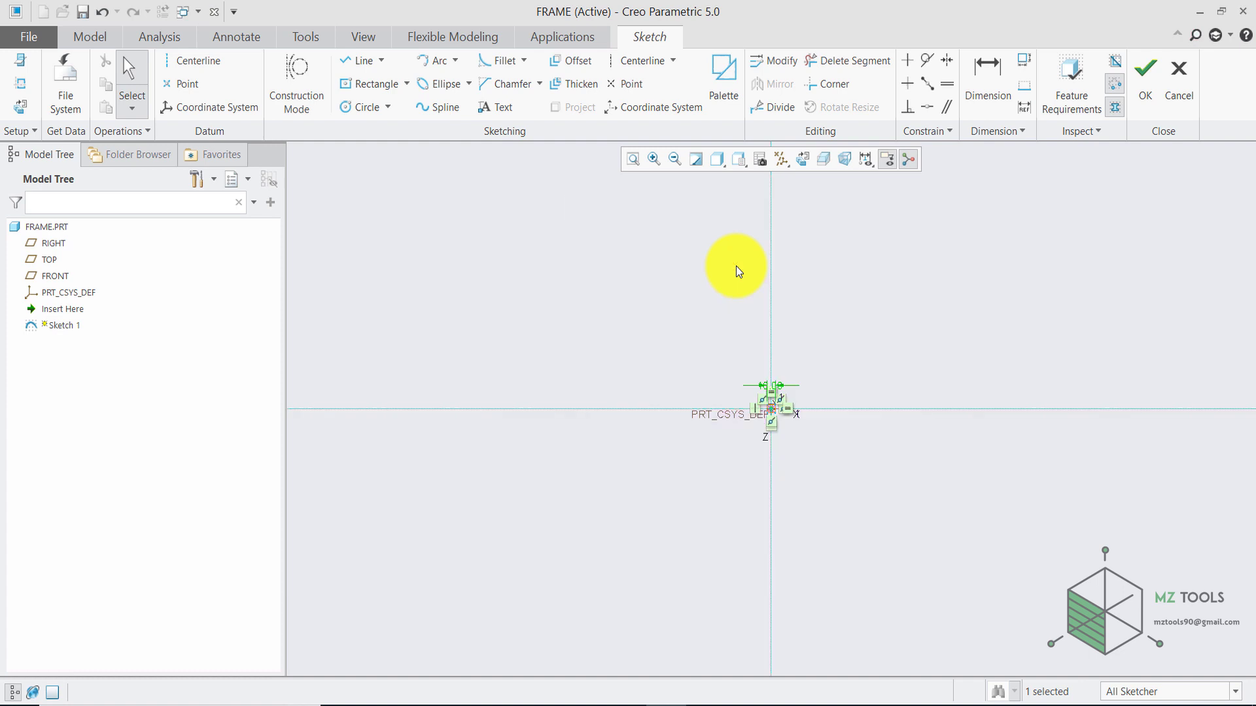
{"action": "left_click", "coordinate": [625, 159]}
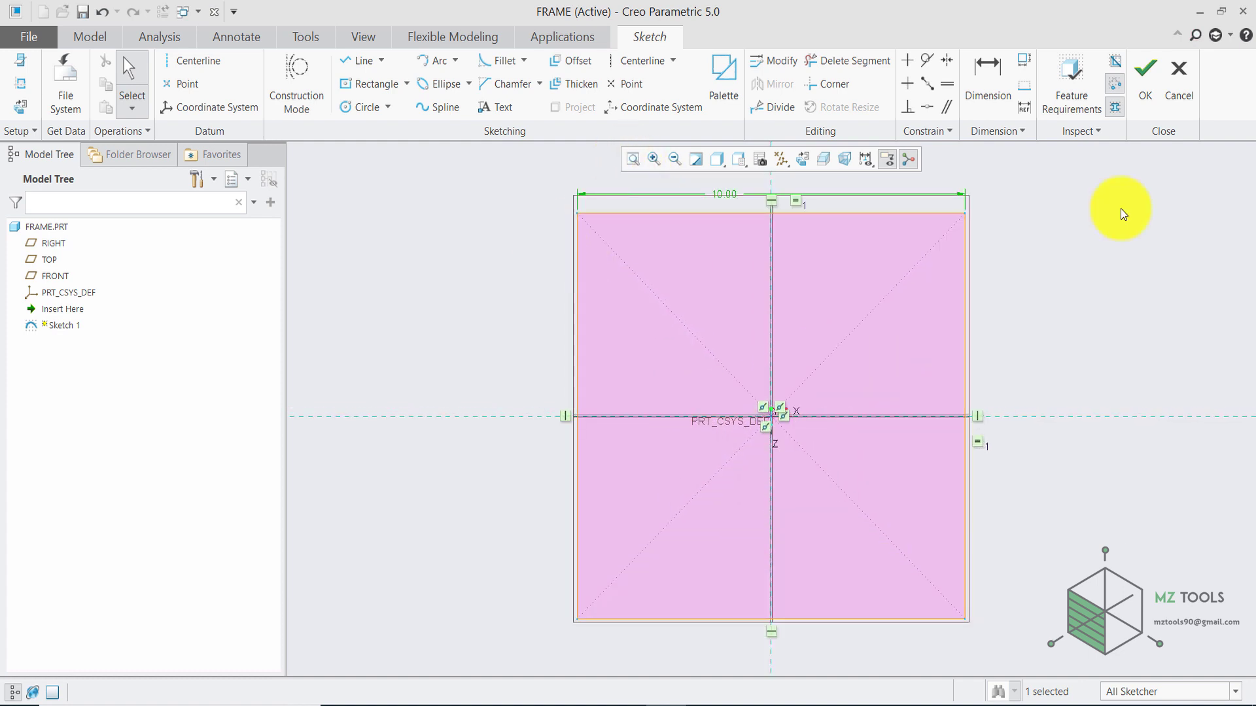
{"action": "left_click", "coordinate": [1144, 80]}
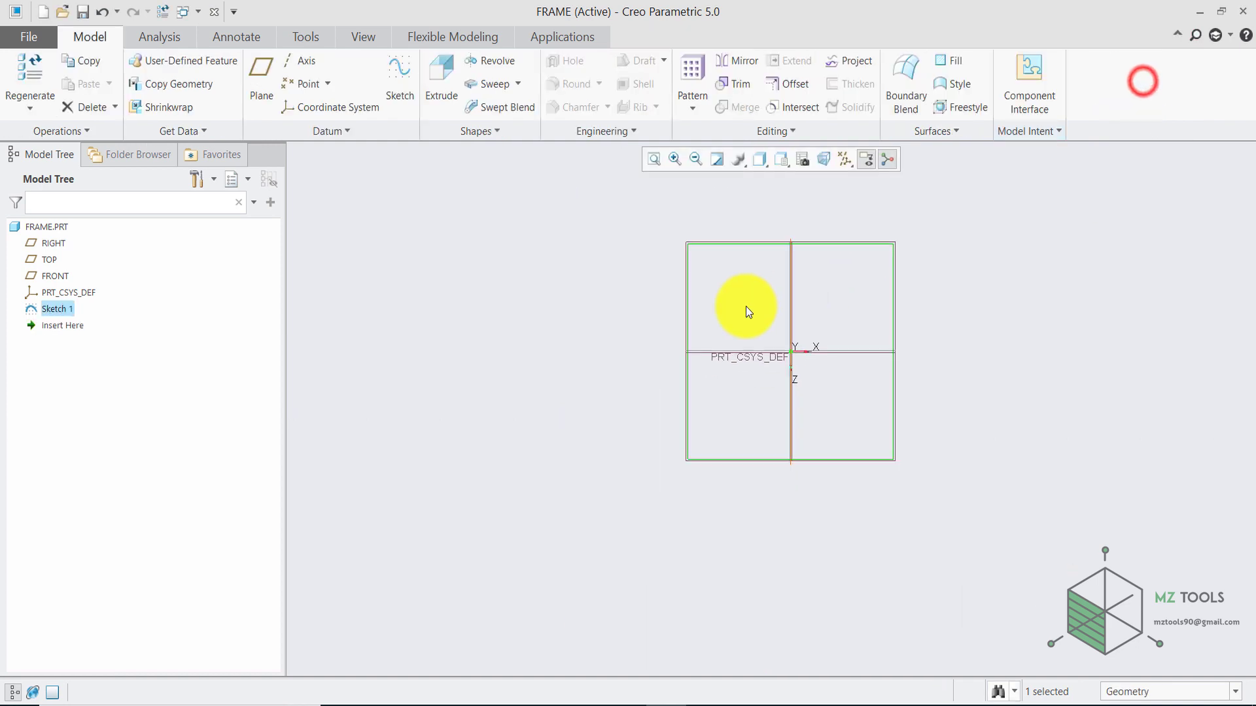
Step: Extrude the square sketch to a depth of 2 mm
{"action": "left_click", "coordinate": [434, 80]}
{"action": "left_click", "coordinate": [128, 90]}
{"action": "double_click", "coordinate": [129, 90]}
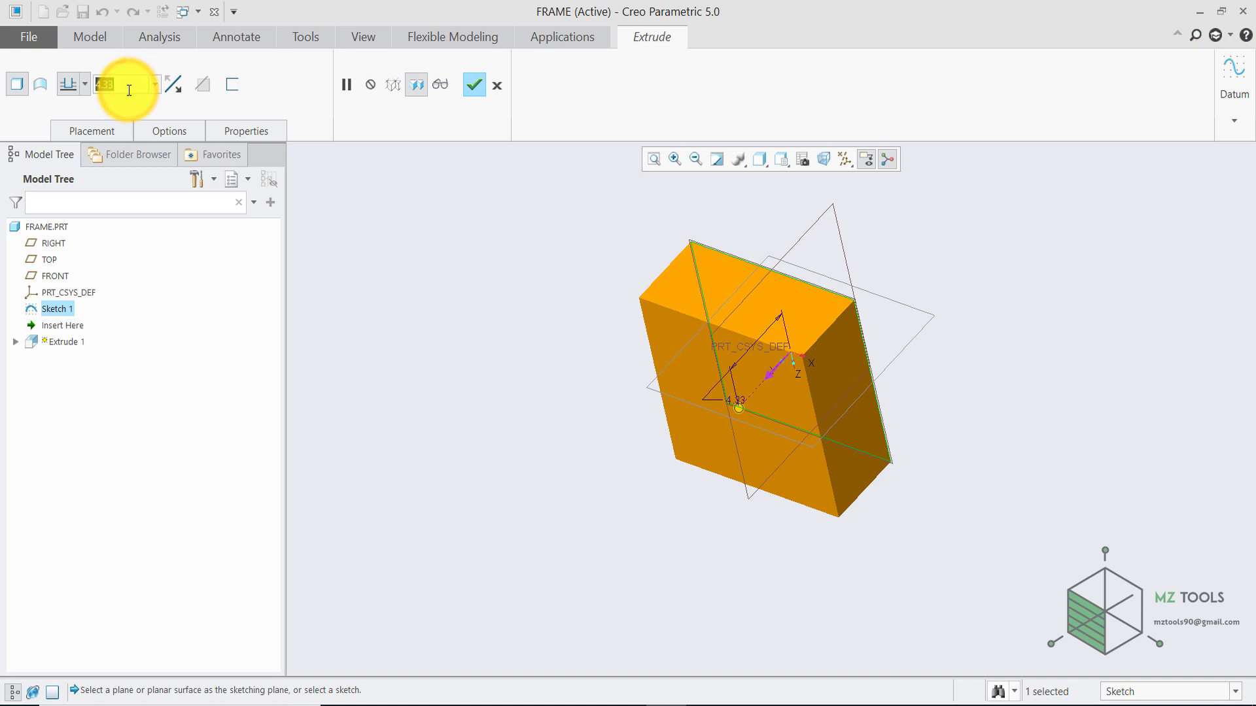
{"action": "type", "text": "2"}
{"action": "key", "text": "Return"}
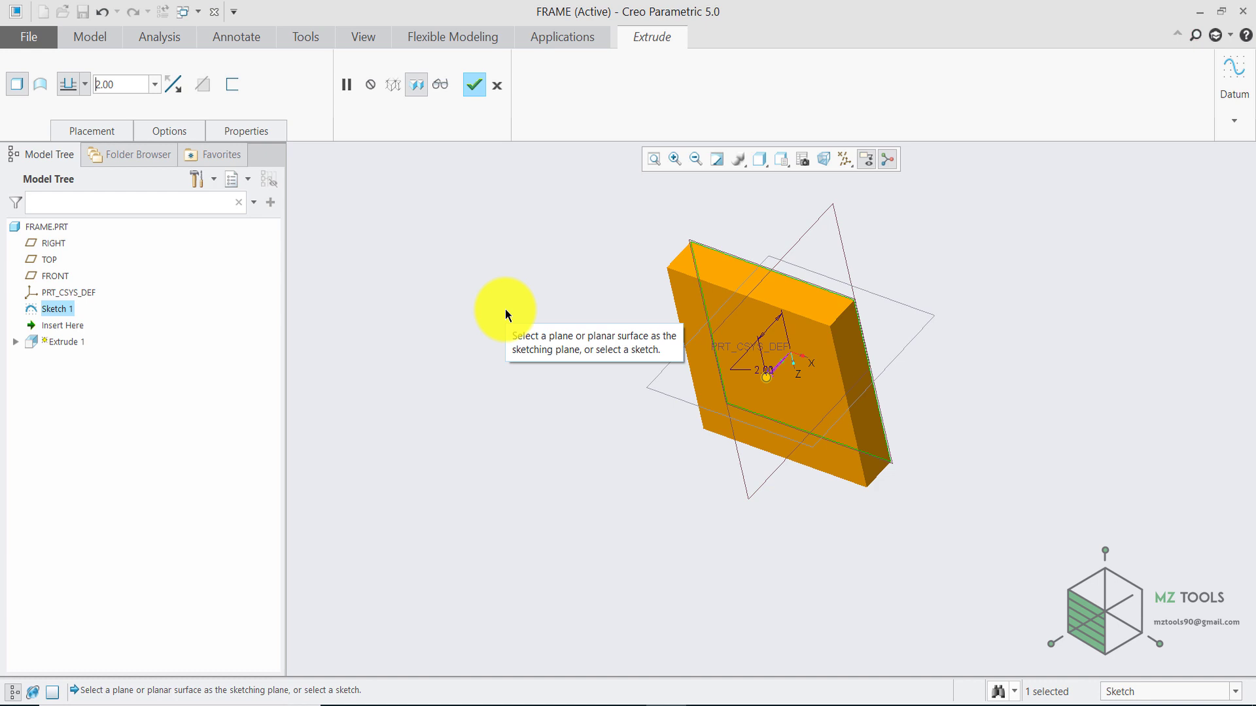
{"action": "left_click", "coordinate": [474, 85]}
{"action": "left_click", "coordinate": [564, 255]}
Step: Display the model shaded with edges and hide the datum planes, axes and coordinate systems
{"action": "left_click", "coordinate": [775, 160]}
{"action": "left_click", "coordinate": [764, 163]}
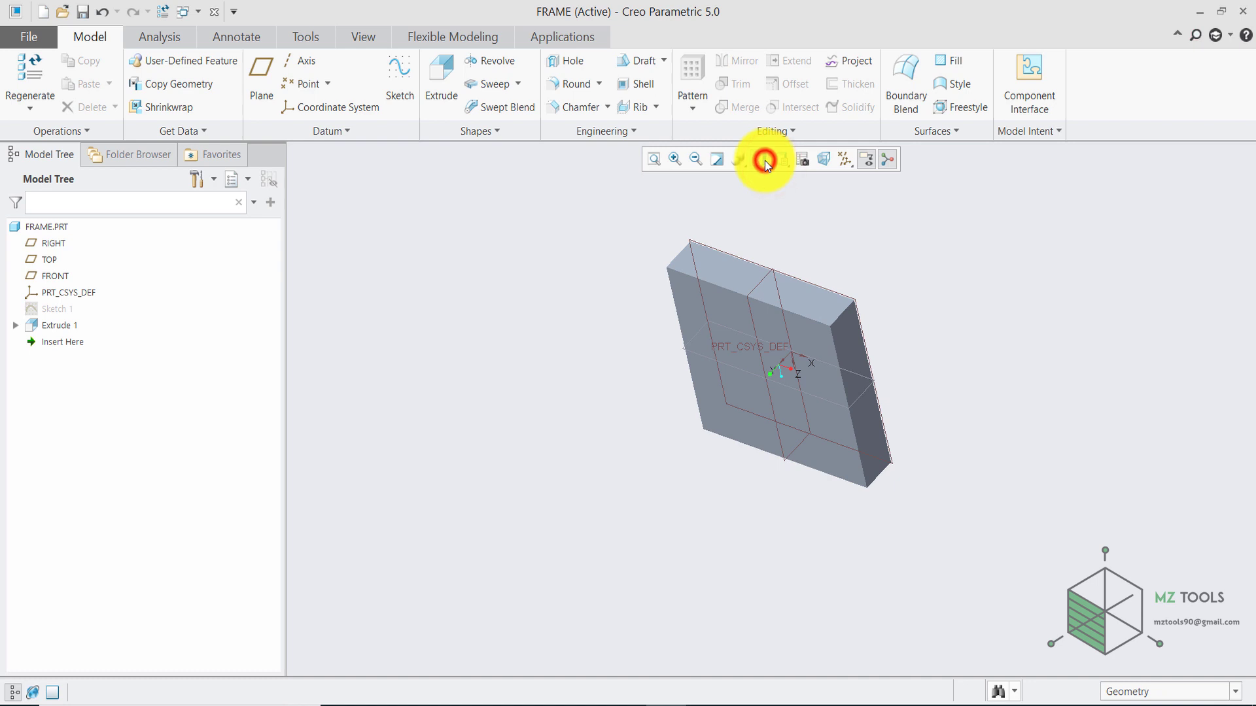
{"action": "left_click", "coordinate": [764, 195]}
{"action": "left_click", "coordinate": [489, 312]}
{"action": "left_click", "coordinate": [845, 159]}
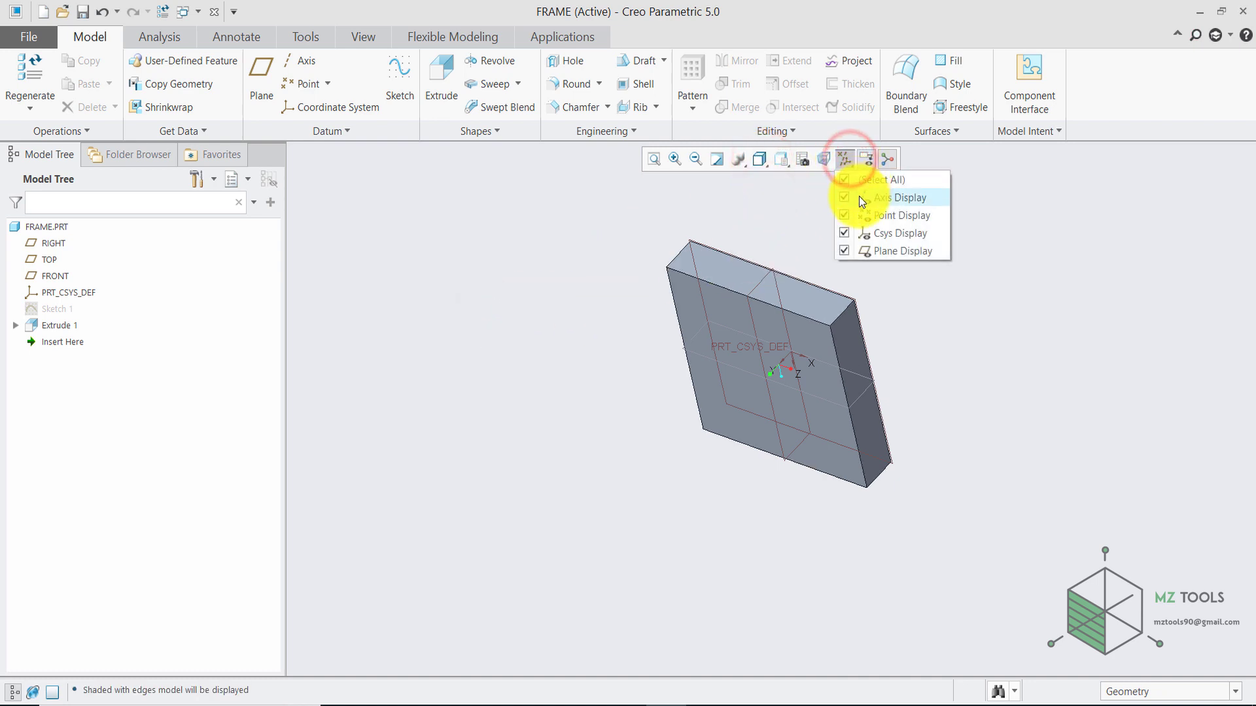
{"action": "left_click", "coordinate": [845, 252]}
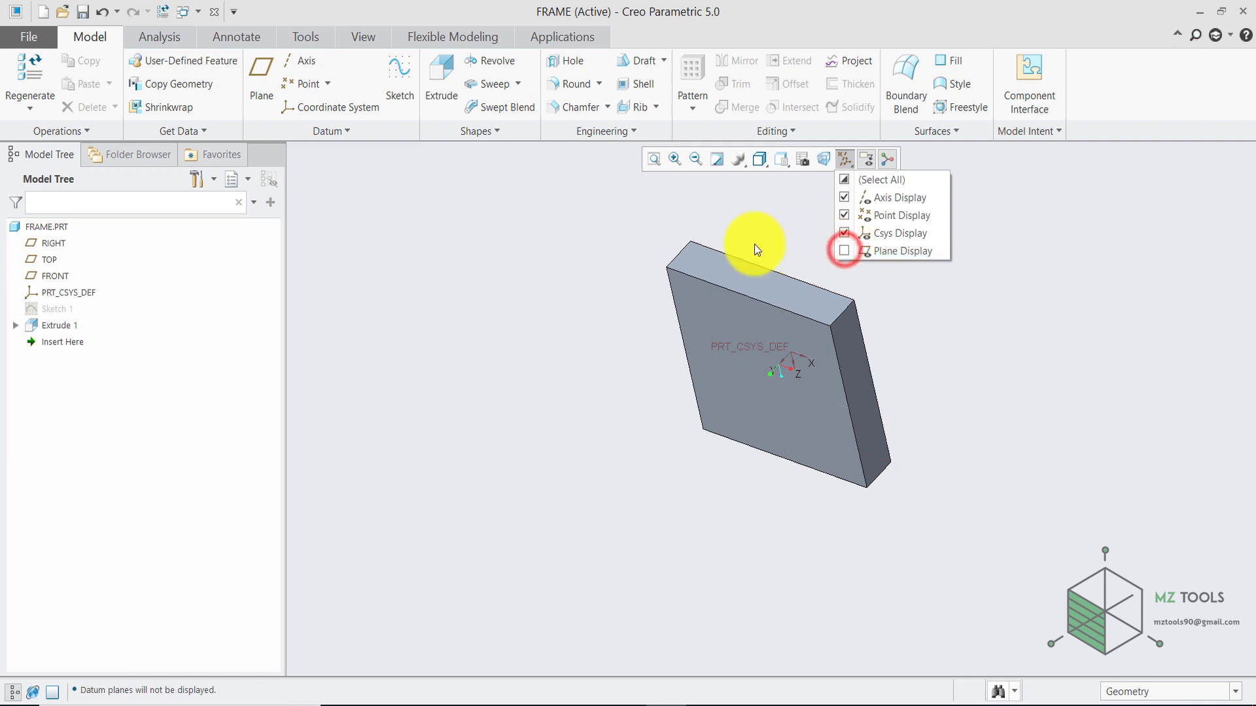
{"action": "left_click", "coordinate": [846, 198]}
{"action": "left_click", "coordinate": [845, 234]}
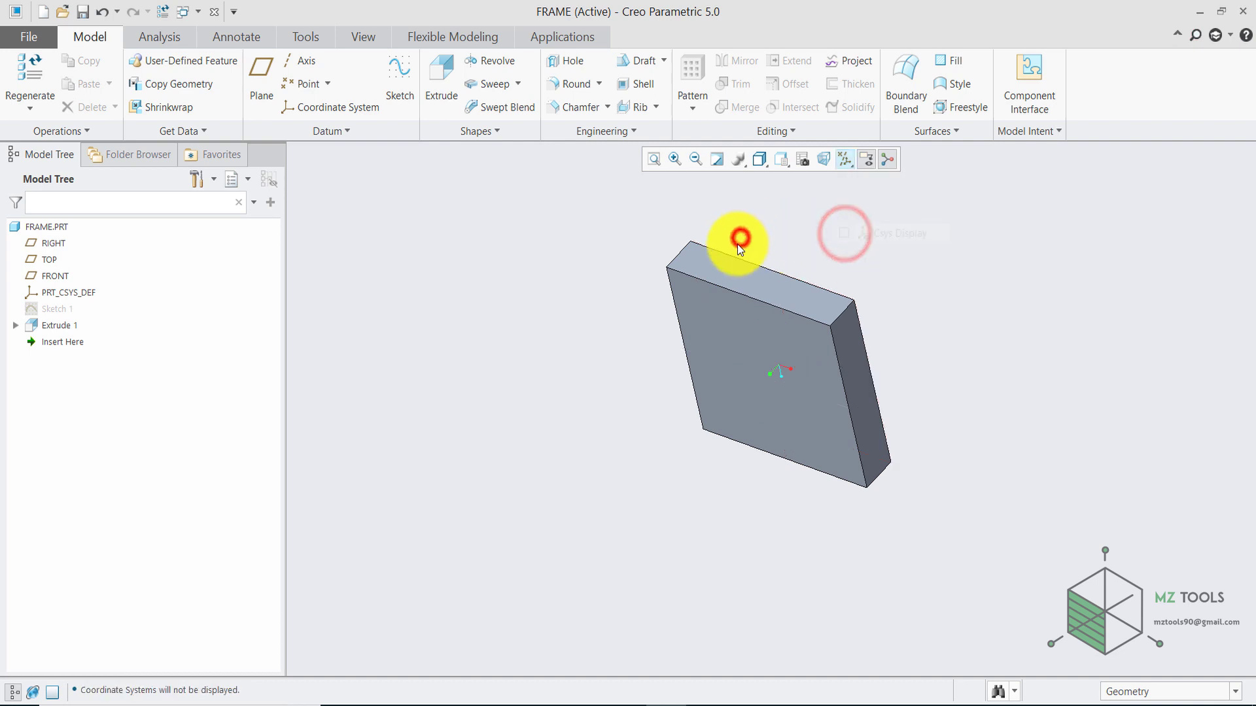
Step: Sketch a datum point at the origin on the block's large square face and finish the sketch
{"action": "middle_click_drag", "start_coordinate": [739, 244], "coordinate": [696, 213]}
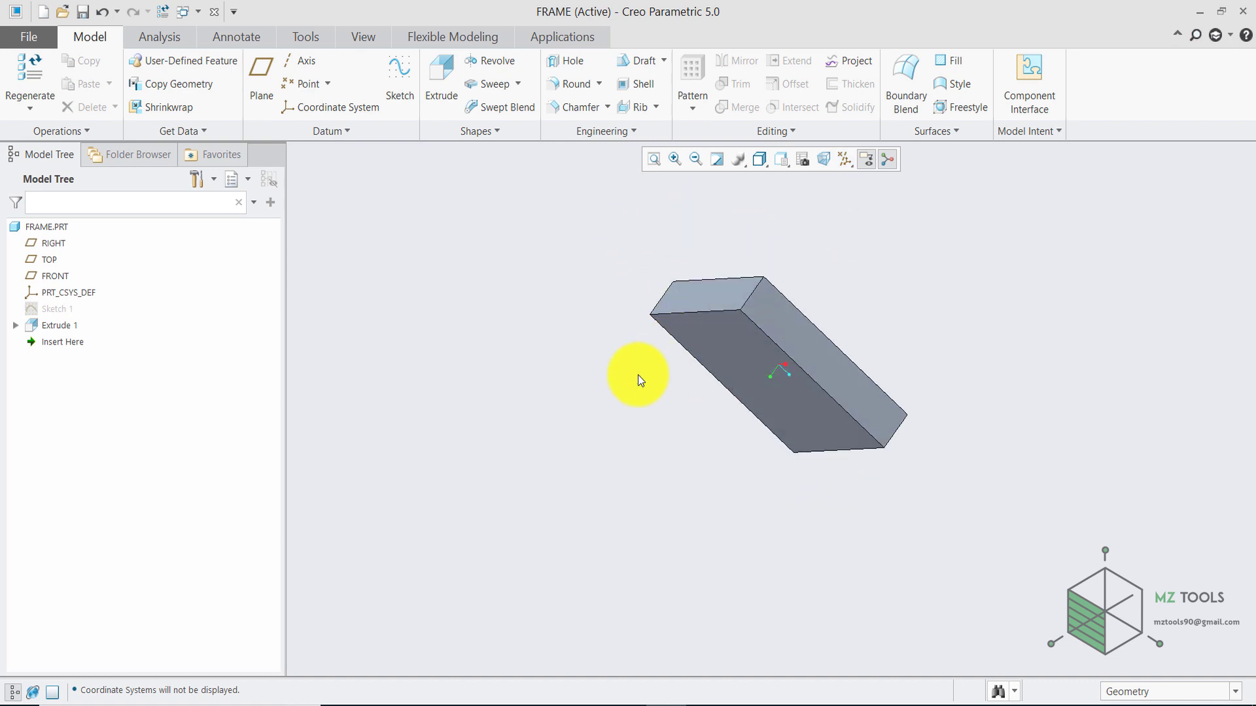
{"action": "middle_click_drag", "start_coordinate": [639, 379], "coordinate": [723, 371]}
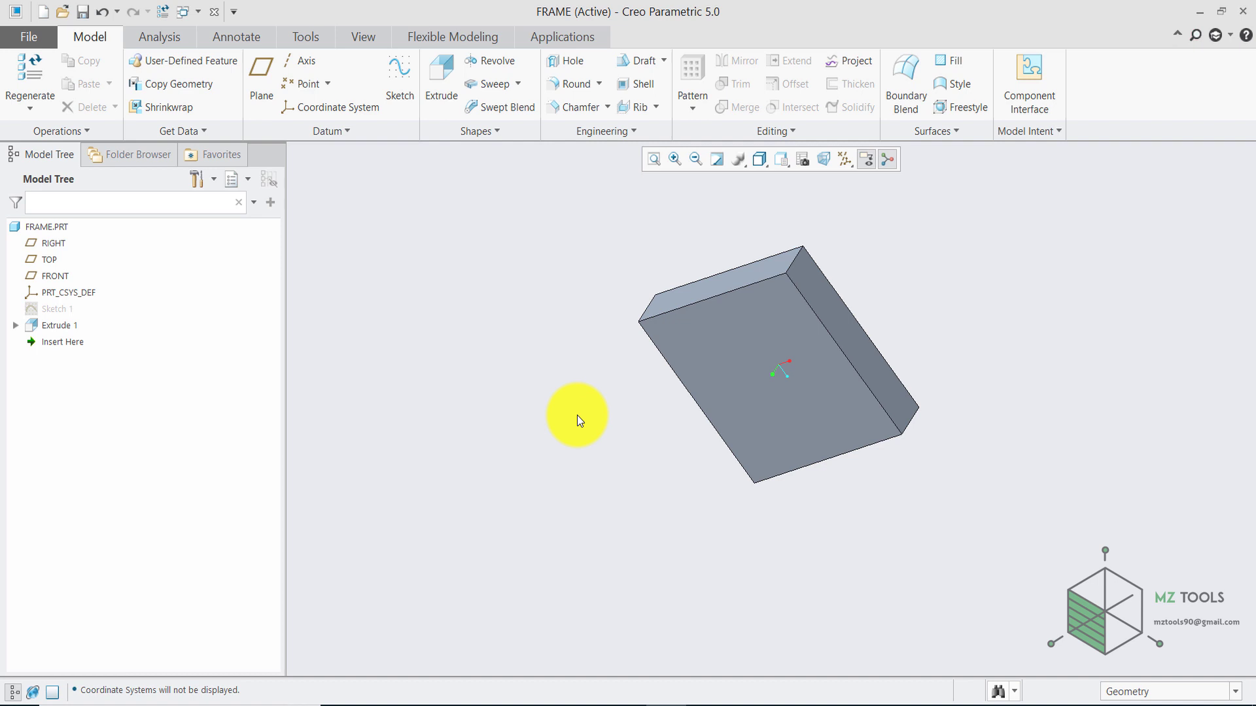
{"action": "left_click", "coordinate": [704, 334]}
{"action": "left_click", "coordinate": [774, 265]}
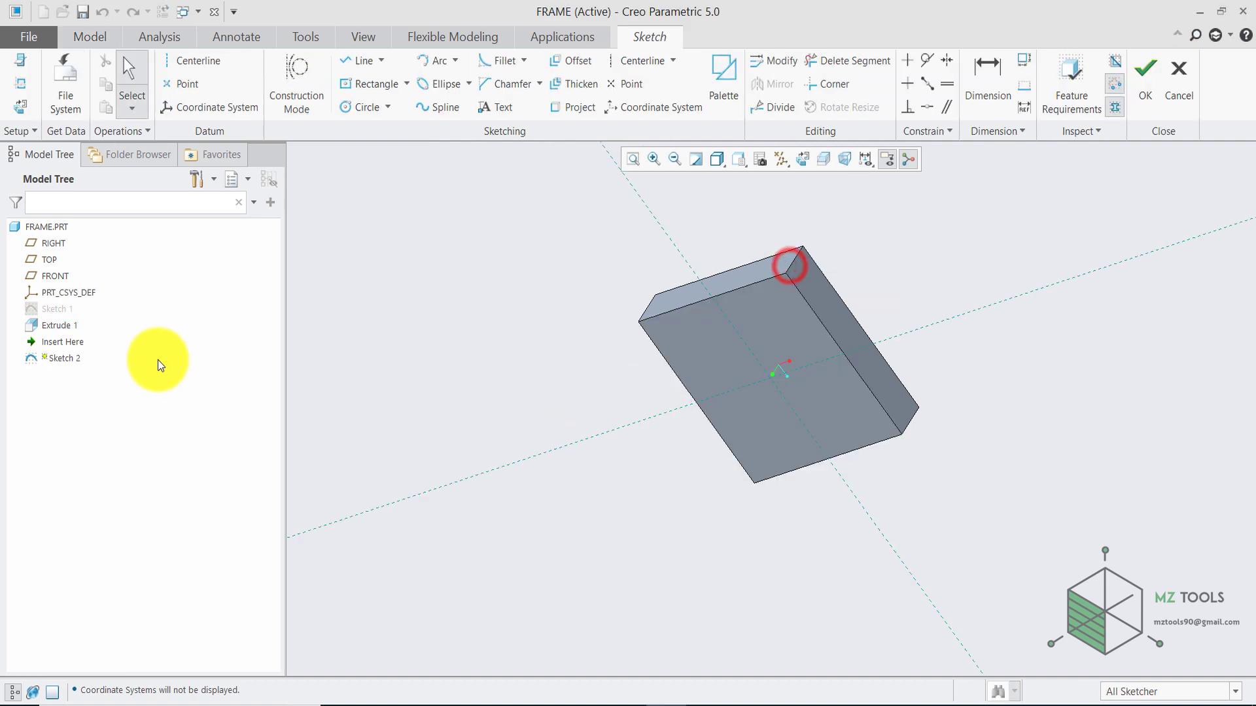
{"action": "left_click", "coordinate": [180, 84]}
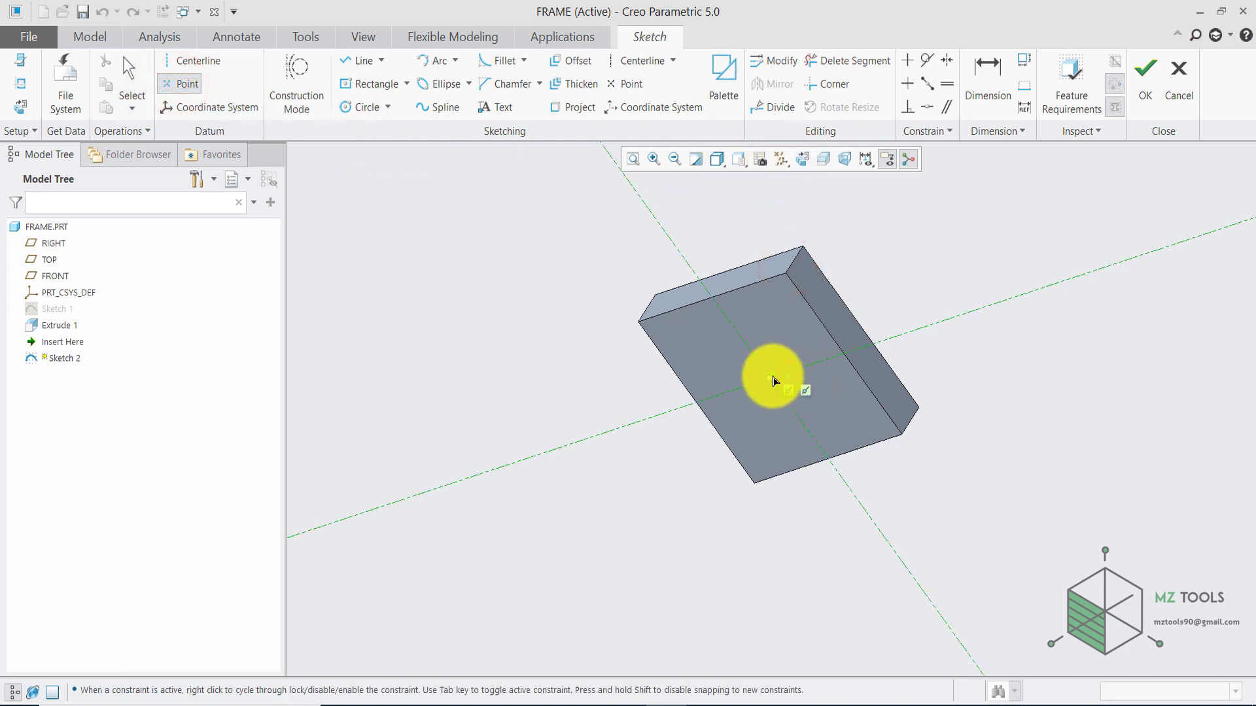
{"action": "left_click", "coordinate": [770, 382]}
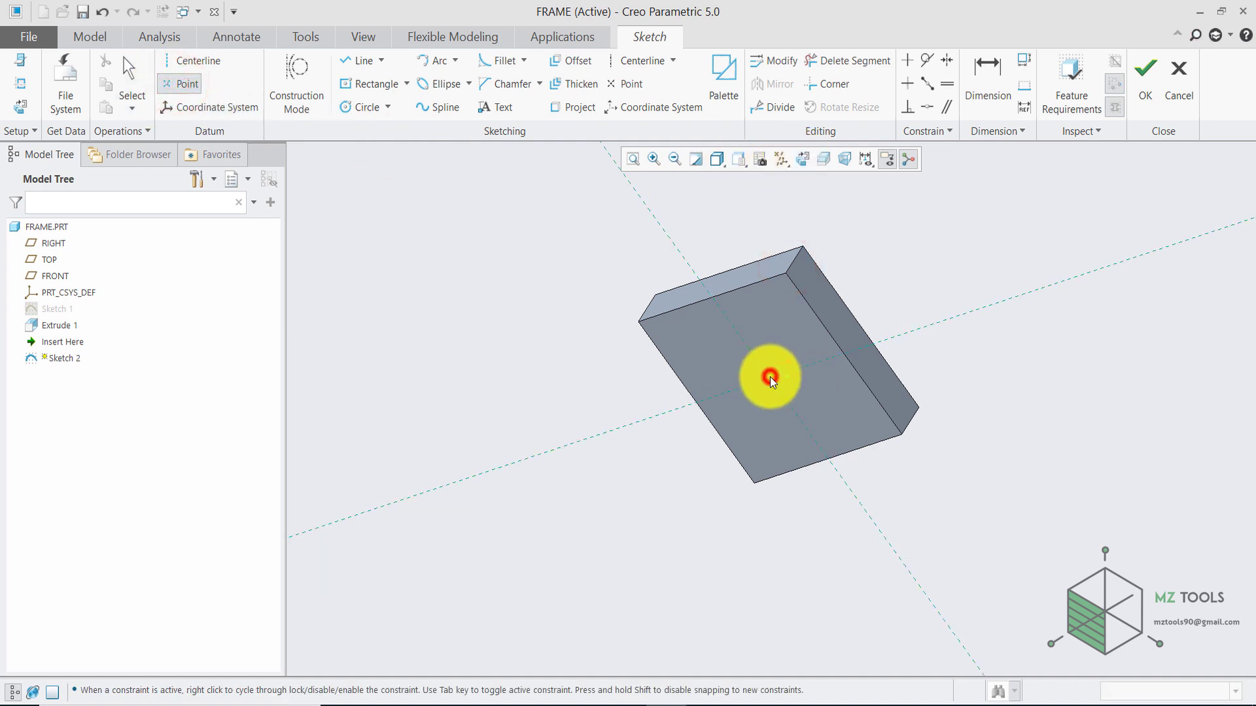
{"action": "left_click", "coordinate": [175, 85]}
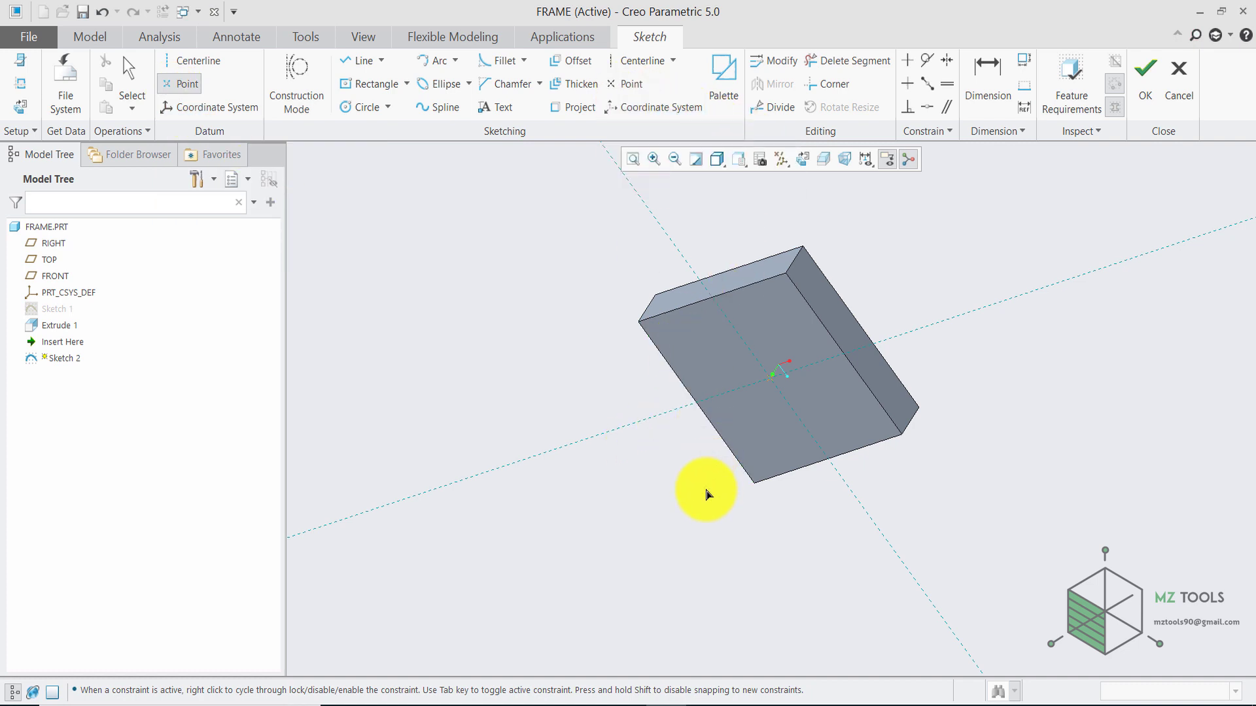
{"action": "left_click", "coordinate": [1147, 71]}
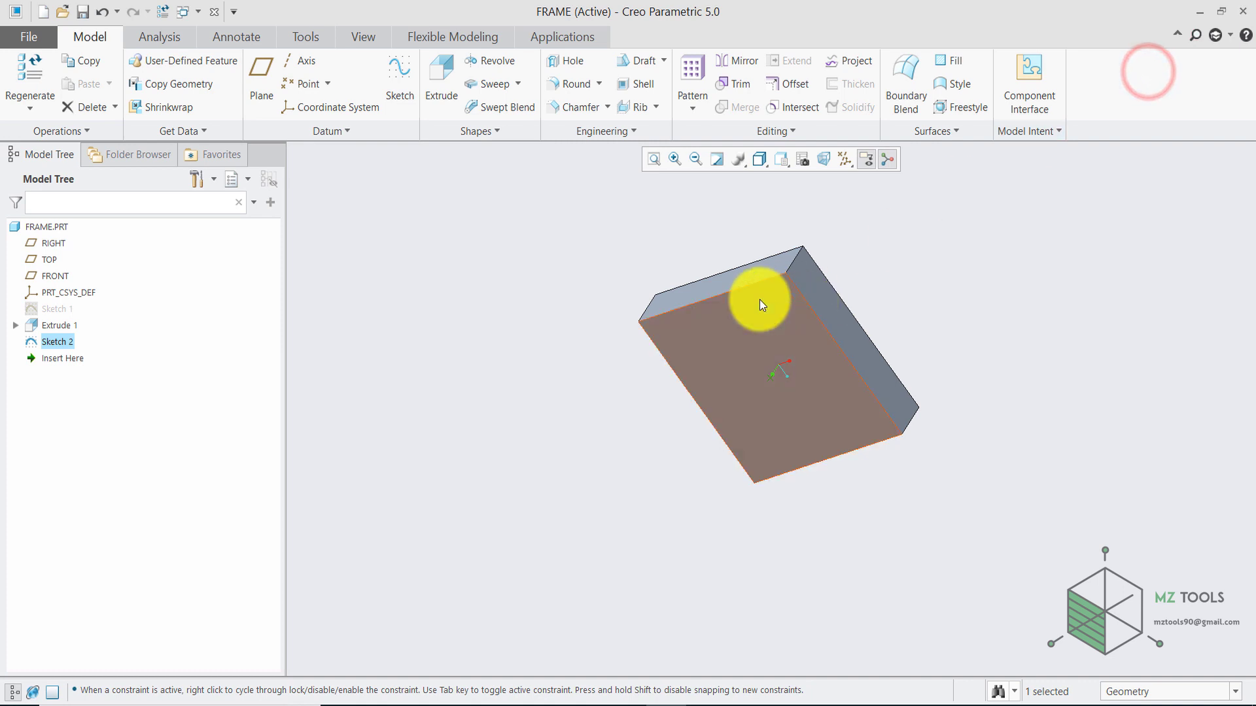
Step: Examine the datum point's position on the block in Hidden Line display, return to Shading With Edges and refit the model
{"action": "left_click", "coordinate": [847, 160]}
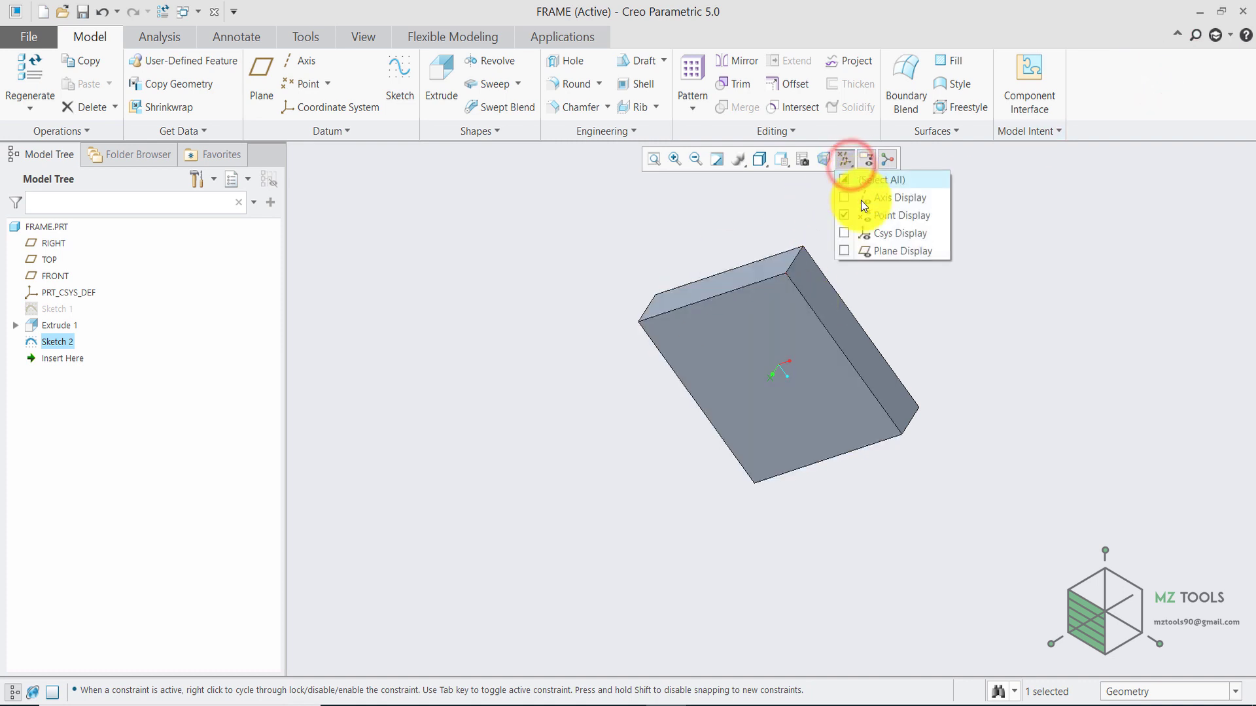
{"action": "middle_click_drag", "start_coordinate": [536, 342], "coordinate": [857, 304]}
{"action": "left_click", "coordinate": [1008, 230]}
{"action": "scroll", "coordinate": [1016, 404], "scroll_direction": "down", "scroll_amount": 3}
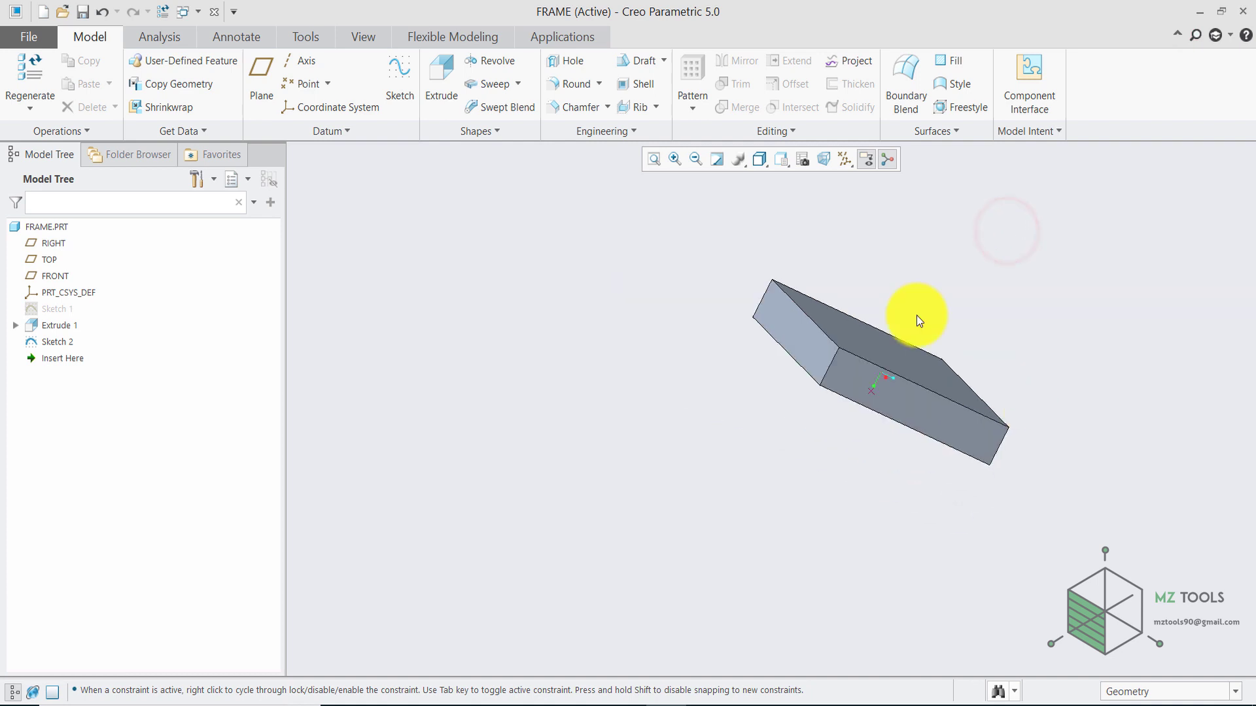
{"action": "left_click", "coordinate": [760, 160]}
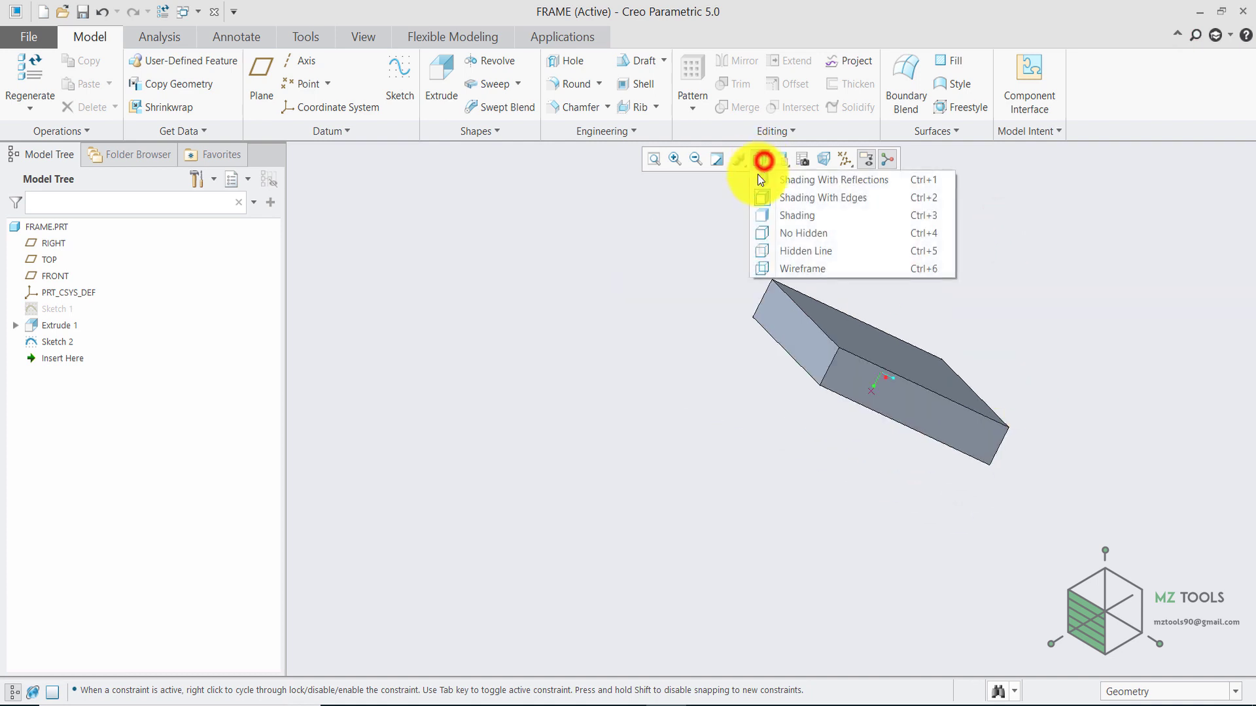
{"action": "left_click", "coordinate": [767, 251]}
{"action": "scroll", "coordinate": [886, 364], "scroll_direction": "up", "scroll_amount": 3}
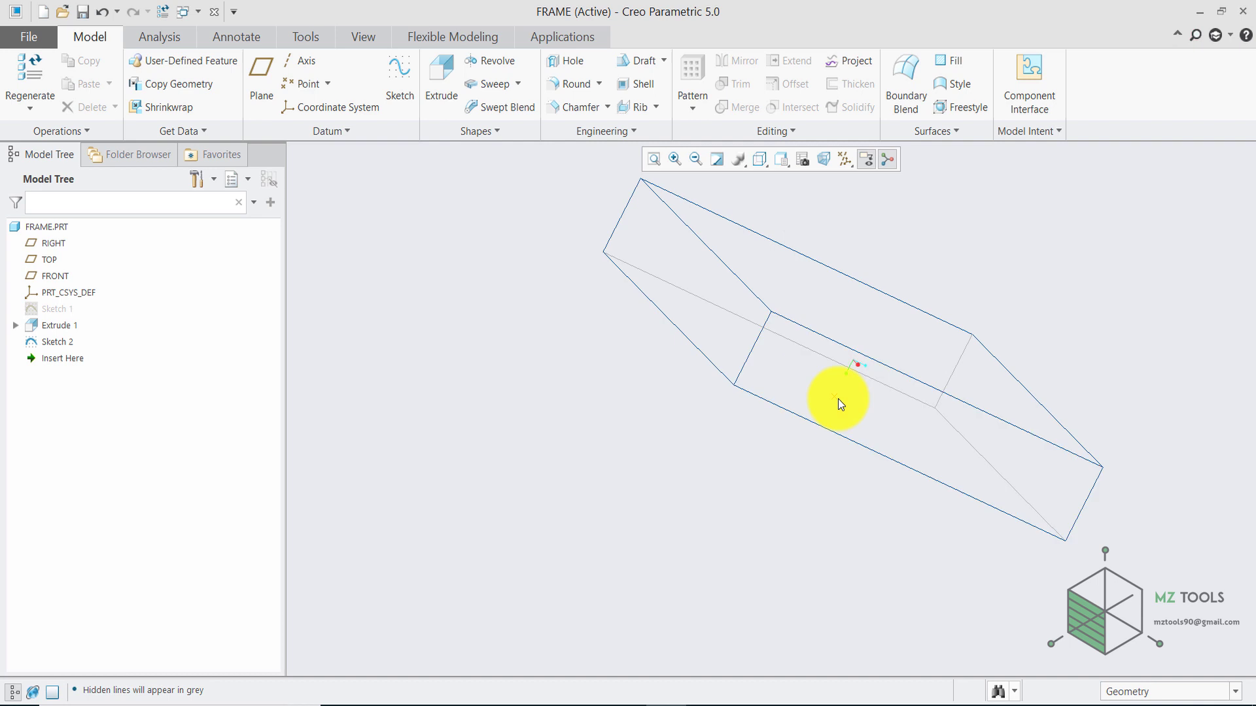
{"action": "scroll", "coordinate": [746, 440], "scroll_direction": "down", "scroll_amount": 3}
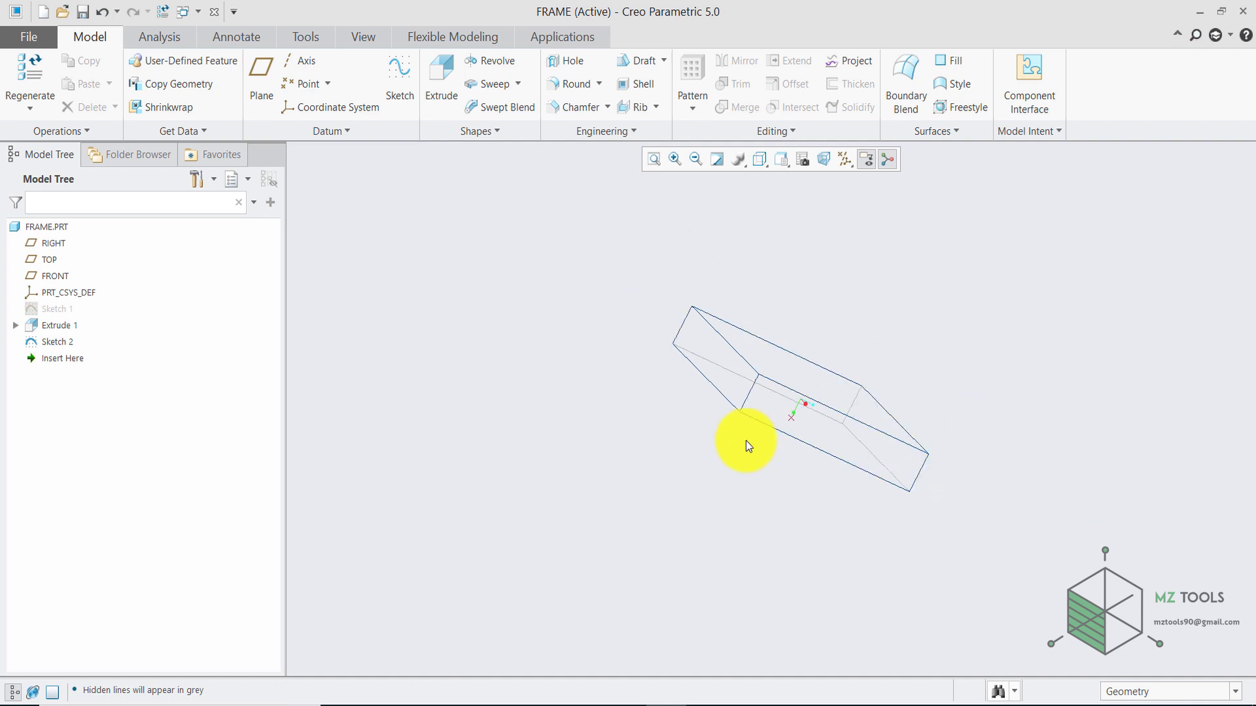
{"action": "left_click", "coordinate": [763, 162]}
{"action": "left_click", "coordinate": [764, 197]}
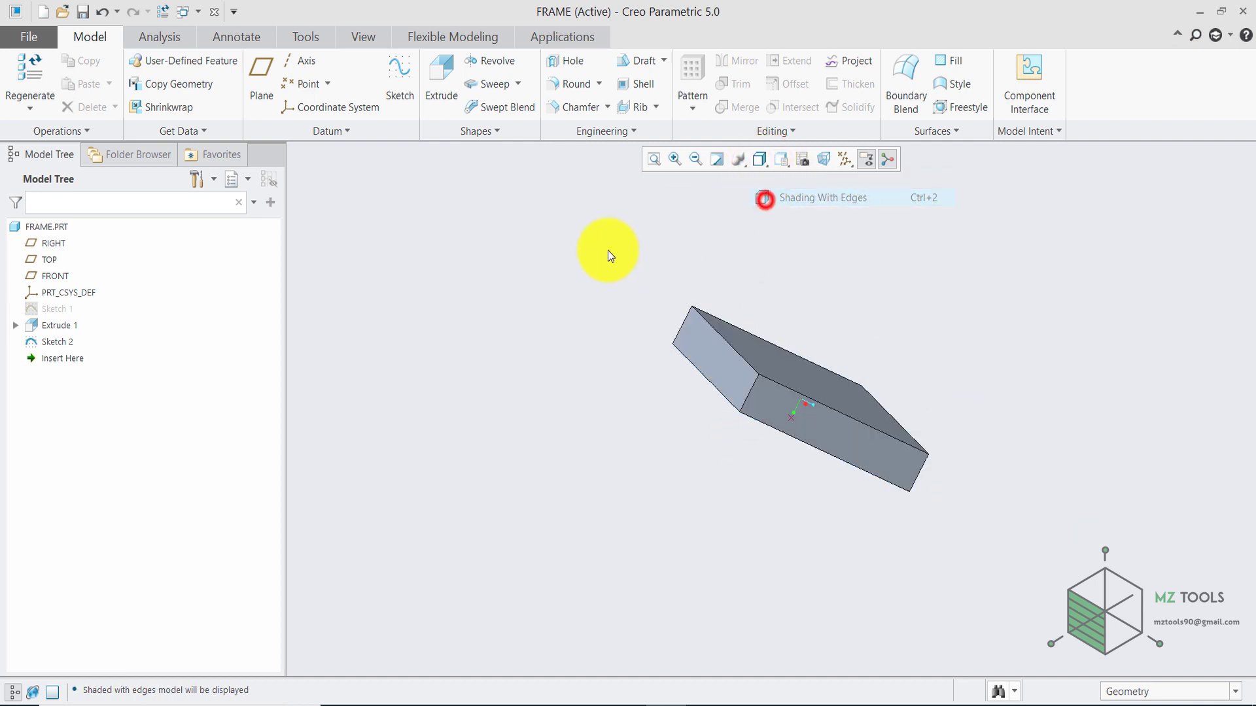
{"action": "left_click", "coordinate": [652, 158]}
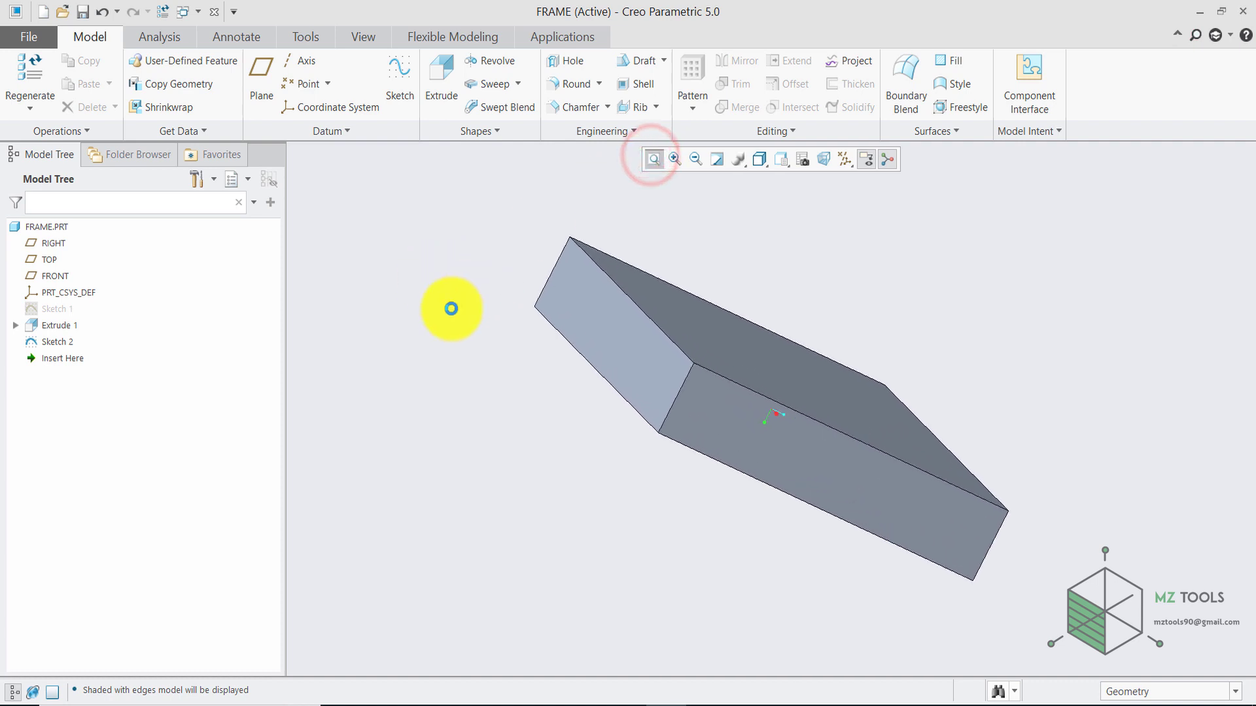
Step: Assign the steel.mtl material from the Legacy-Materials library to the frame part
{"action": "right_click", "coordinate": [50, 230]}
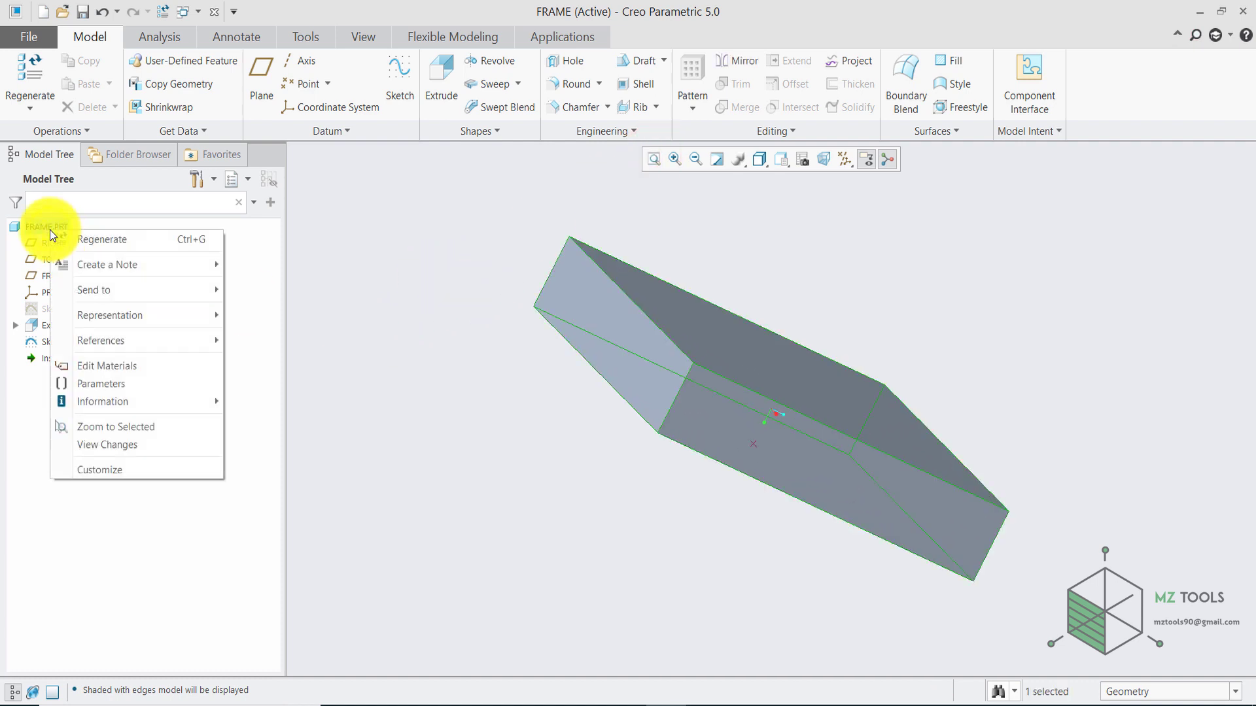
{"action": "left_click", "coordinate": [124, 367]}
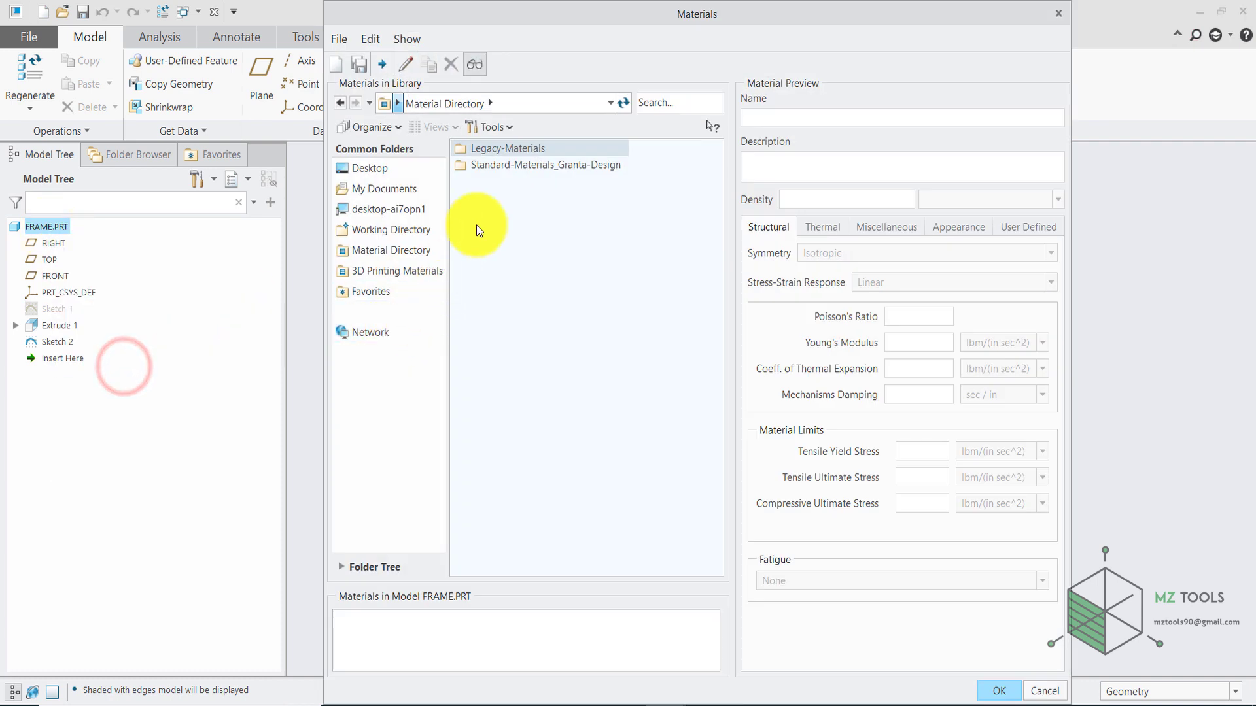
{"action": "double_click", "coordinate": [502, 149]}
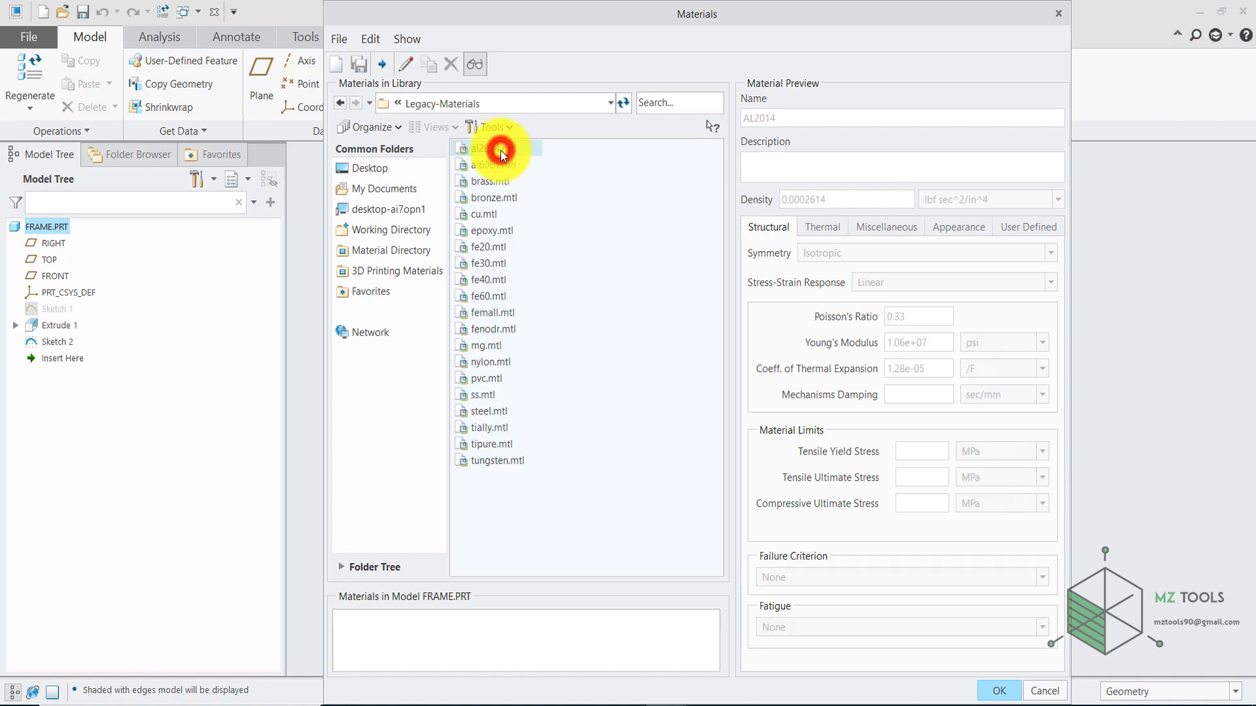
{"action": "left_click", "coordinate": [489, 411]}
{"action": "left_click", "coordinate": [995, 690]}
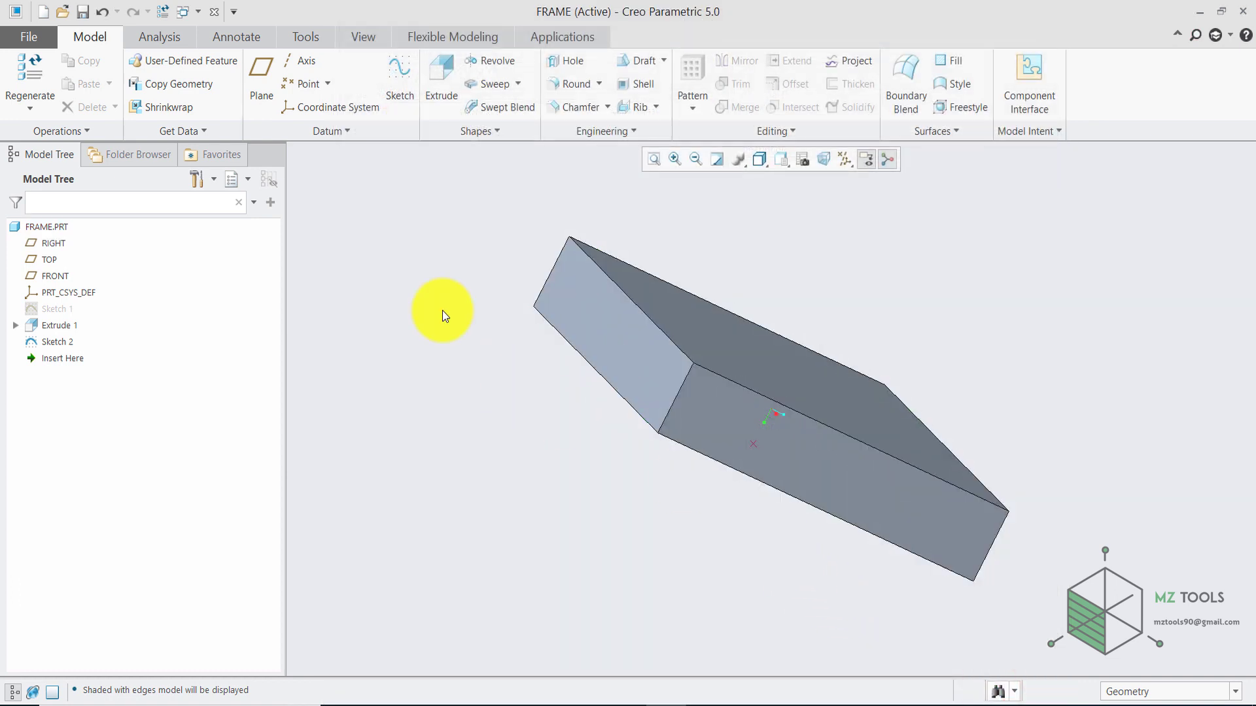
Step: Create a new solid part named Mass using the mmns_part_solid template instead of the default one
{"action": "left_click", "coordinate": [41, 13]}
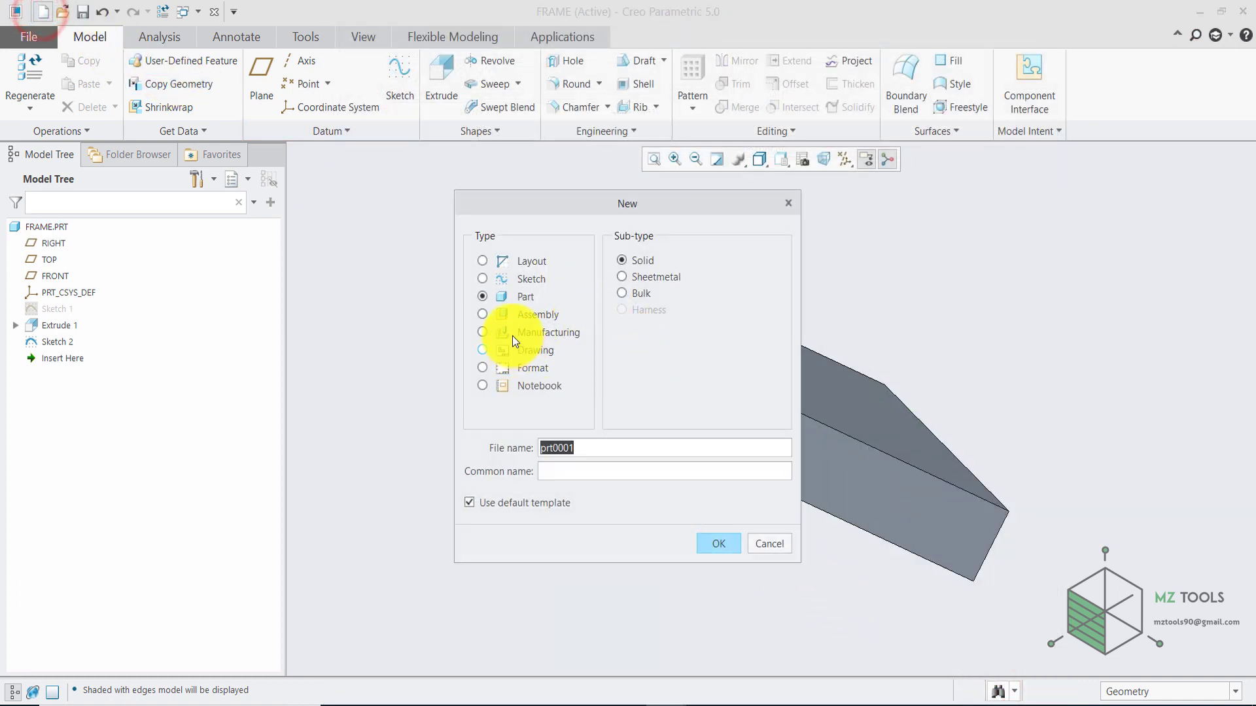
{"action": "left_click", "coordinate": [467, 503]}
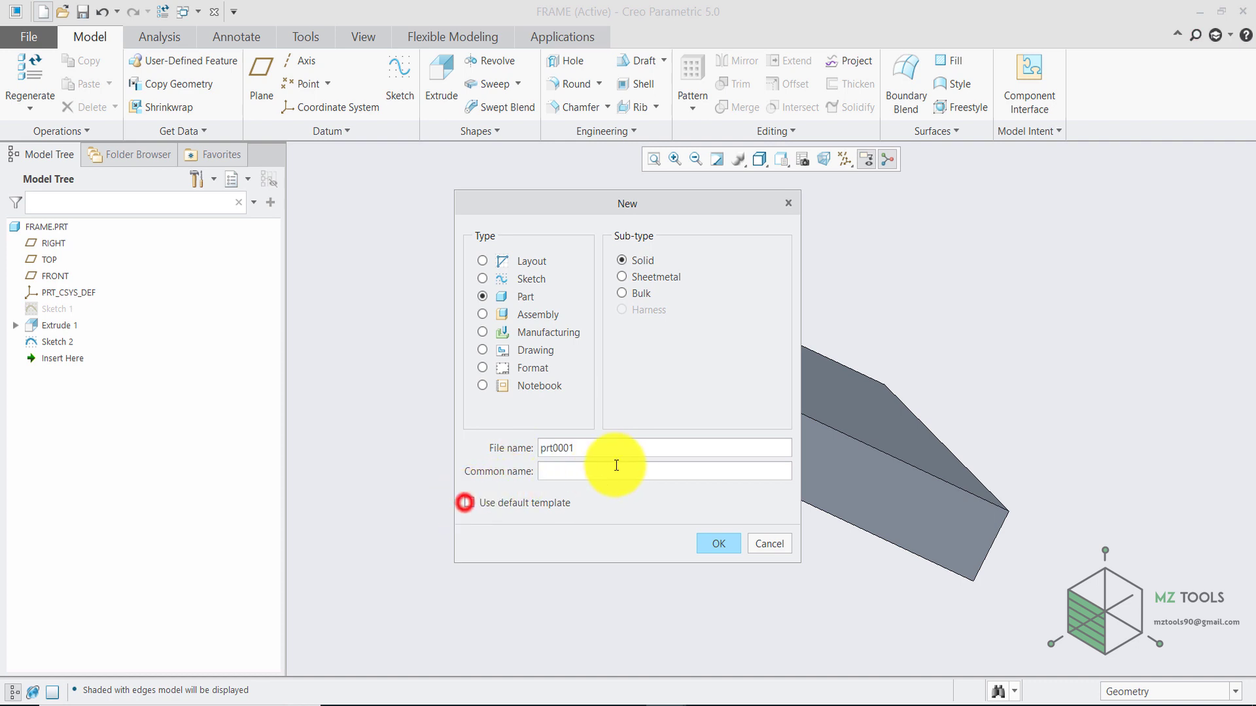
{"action": "double_click", "coordinate": [616, 447]}
{"action": "type", "text": "Mass"}
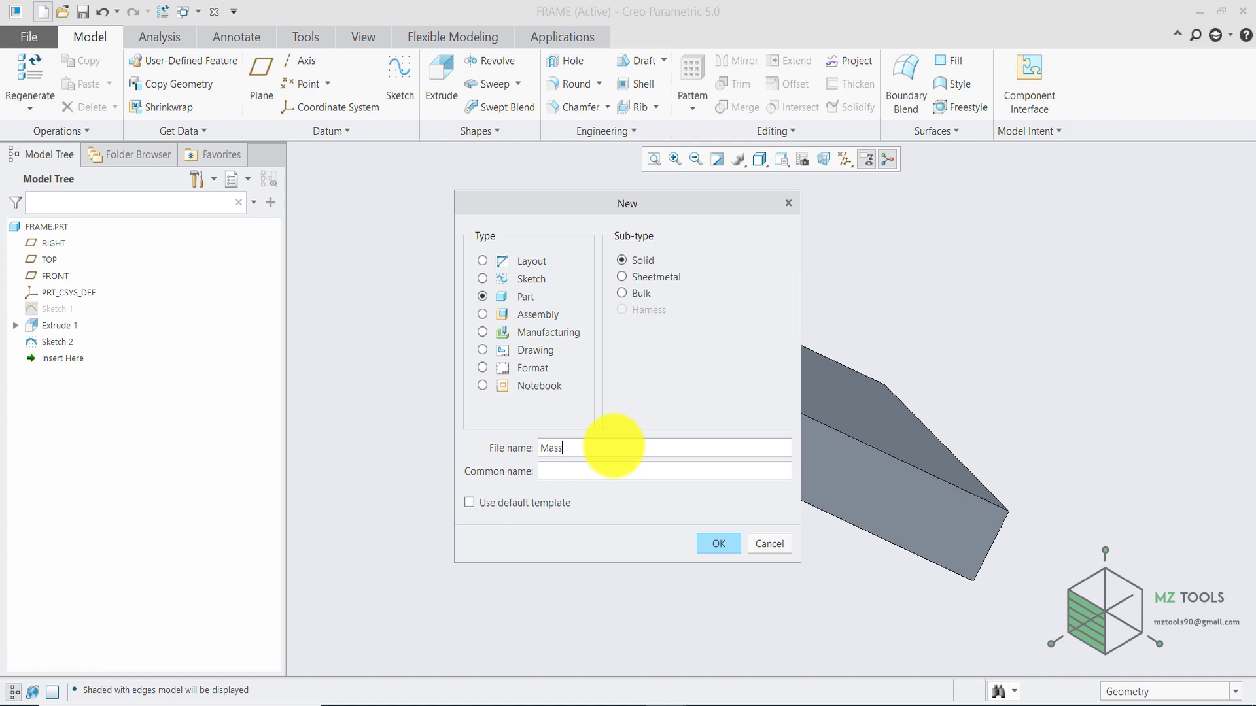
{"action": "left_click", "coordinate": [723, 546]}
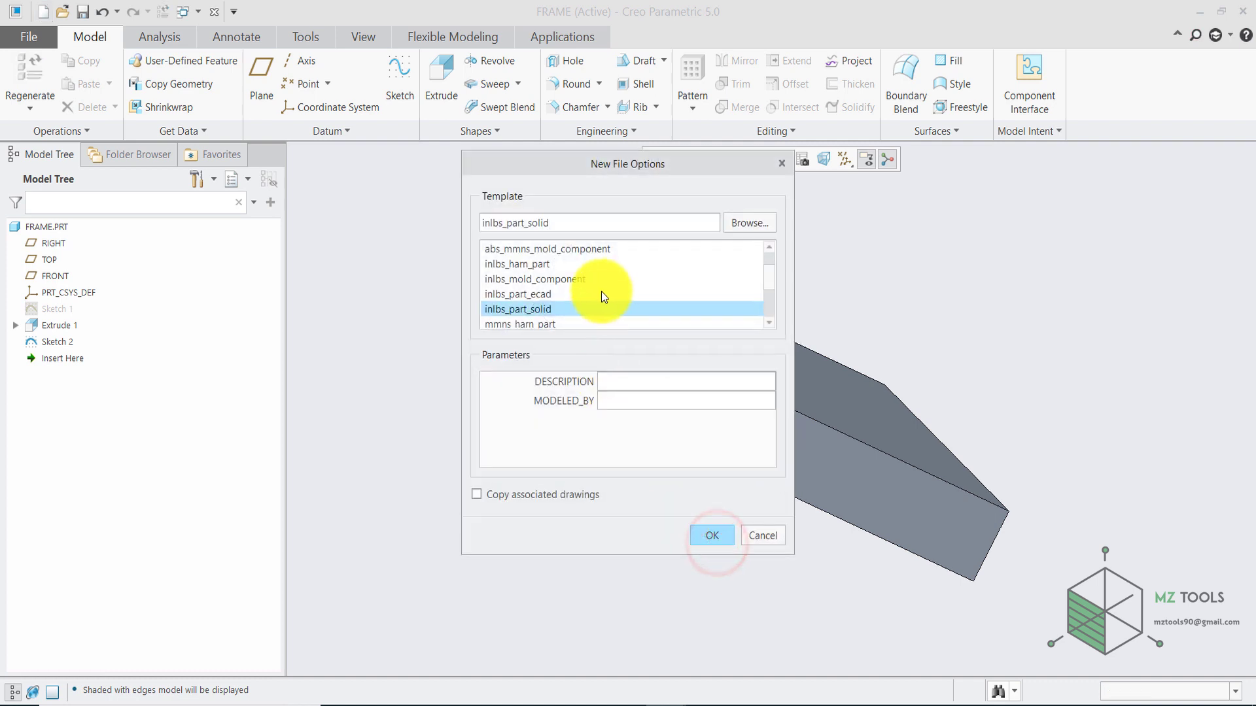
{"action": "scroll", "coordinate": [564, 288], "scroll_direction": "down", "scroll_amount": 2}
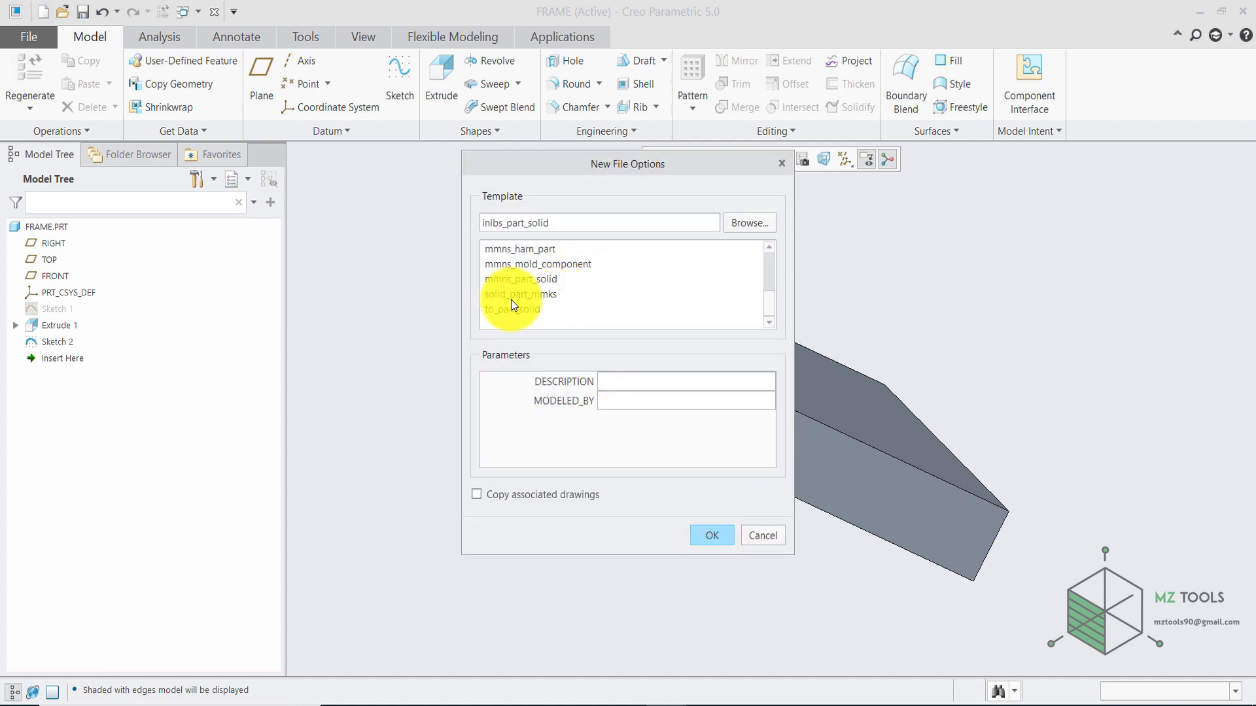
{"action": "left_click", "coordinate": [505, 280]}
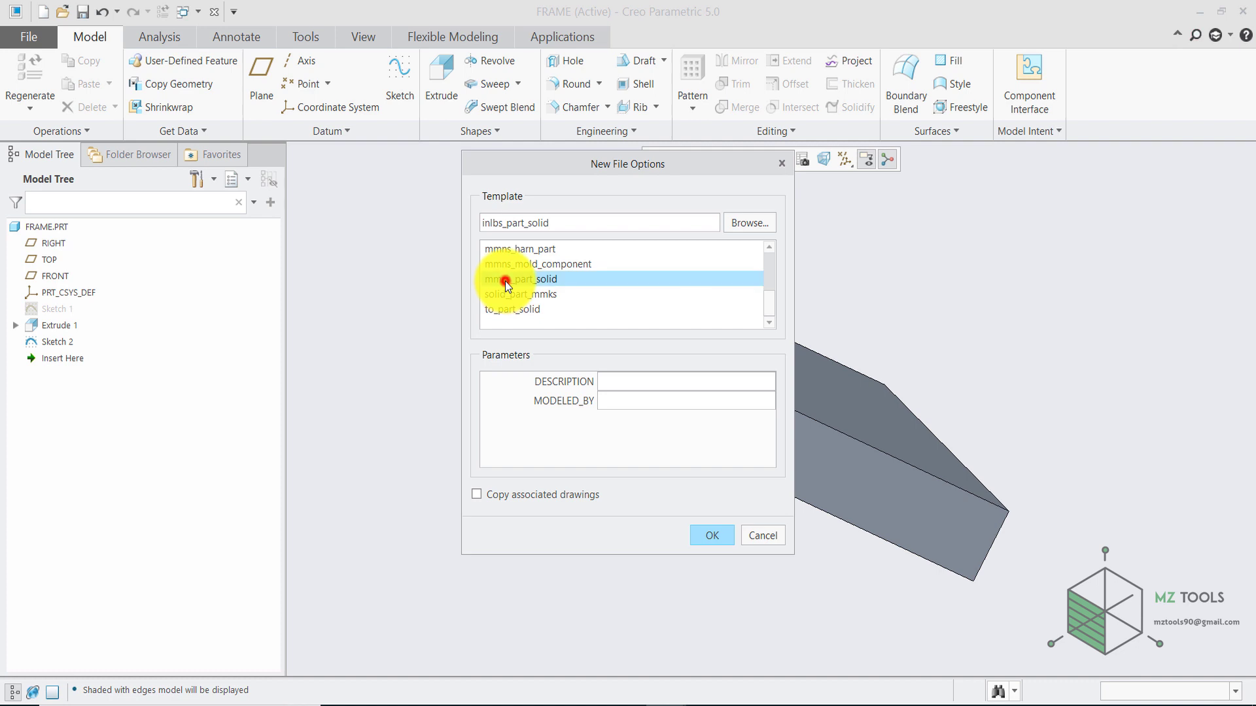
{"action": "left_click", "coordinate": [709, 535]}
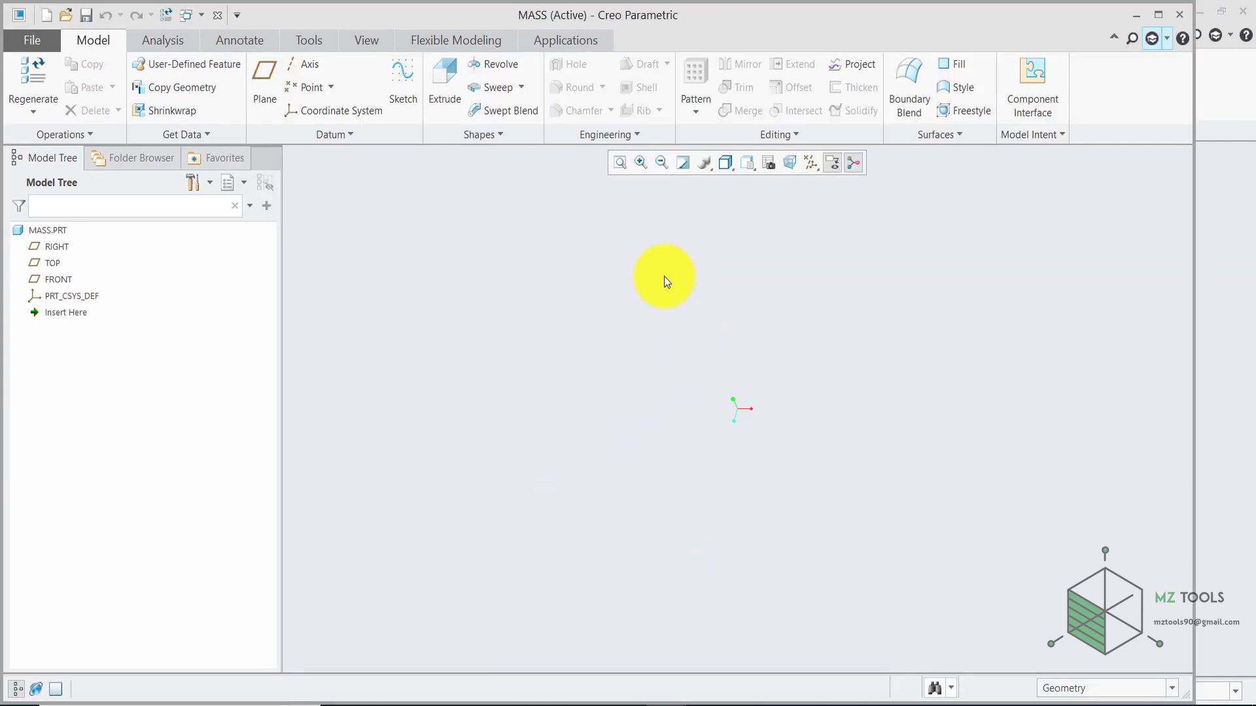
Step: Sketch a center rectangle about 271 by 247 mm on the TOP plane, centered on the origin
{"action": "left_click", "coordinate": [55, 261]}
{"action": "left_click", "coordinate": [67, 197]}
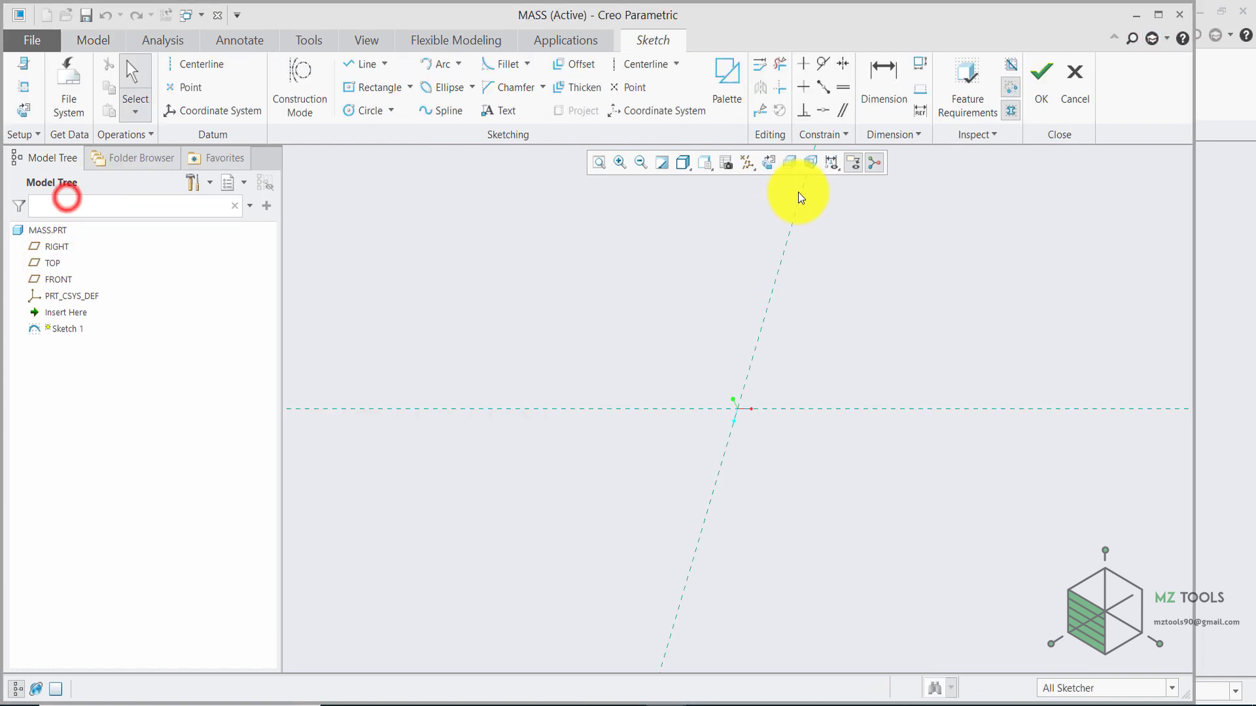
{"action": "left_click", "coordinate": [769, 162]}
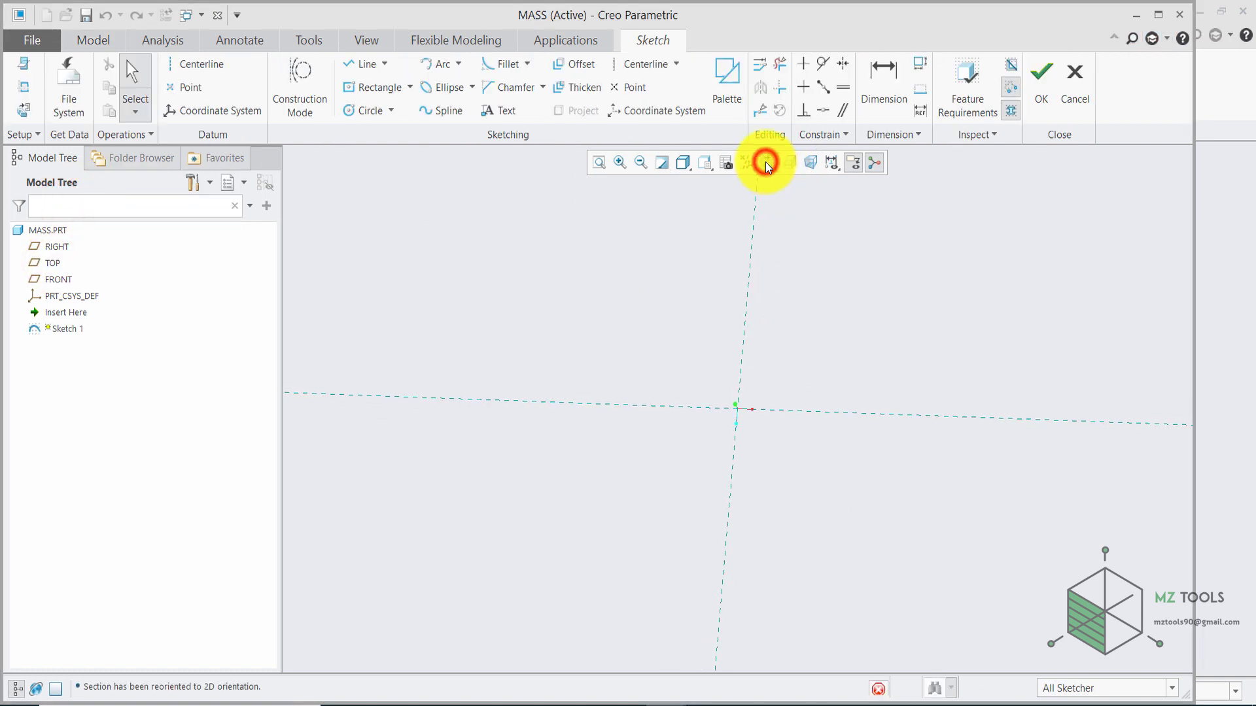
{"action": "left_click", "coordinate": [380, 88]}
{"action": "left_click", "coordinate": [737, 409]}
{"action": "left_click", "coordinate": [844, 307]}
{"action": "middle_click", "coordinate": [562, 210]}
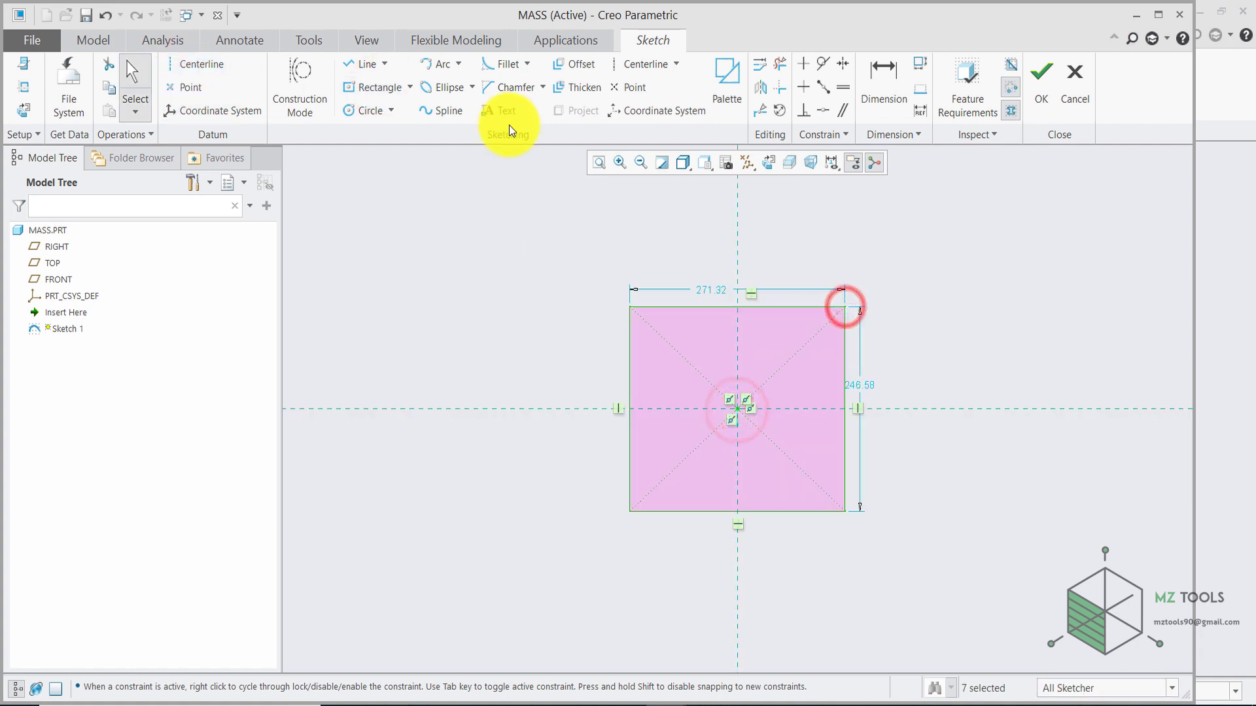
Step: Apply an equal constraint to two adjacent sides of the rectangle to make it a square
{"action": "left_click", "coordinate": [843, 87]}
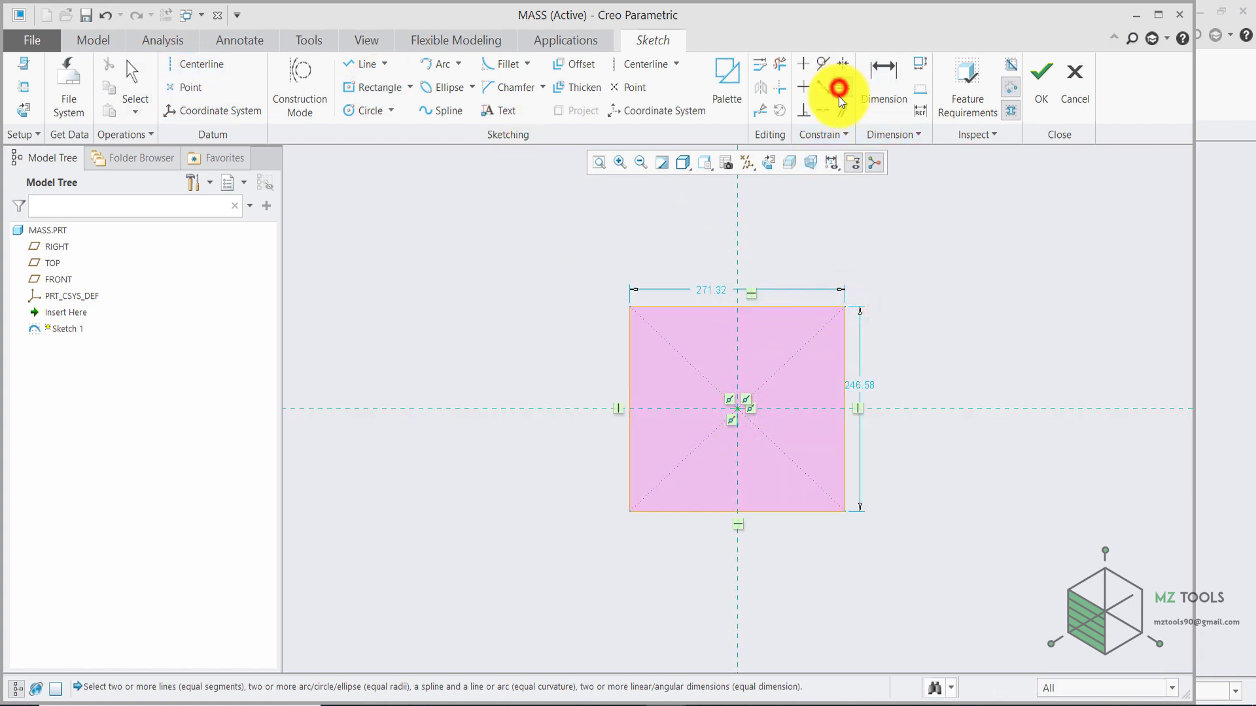
{"action": "left_click", "coordinate": [802, 307]}
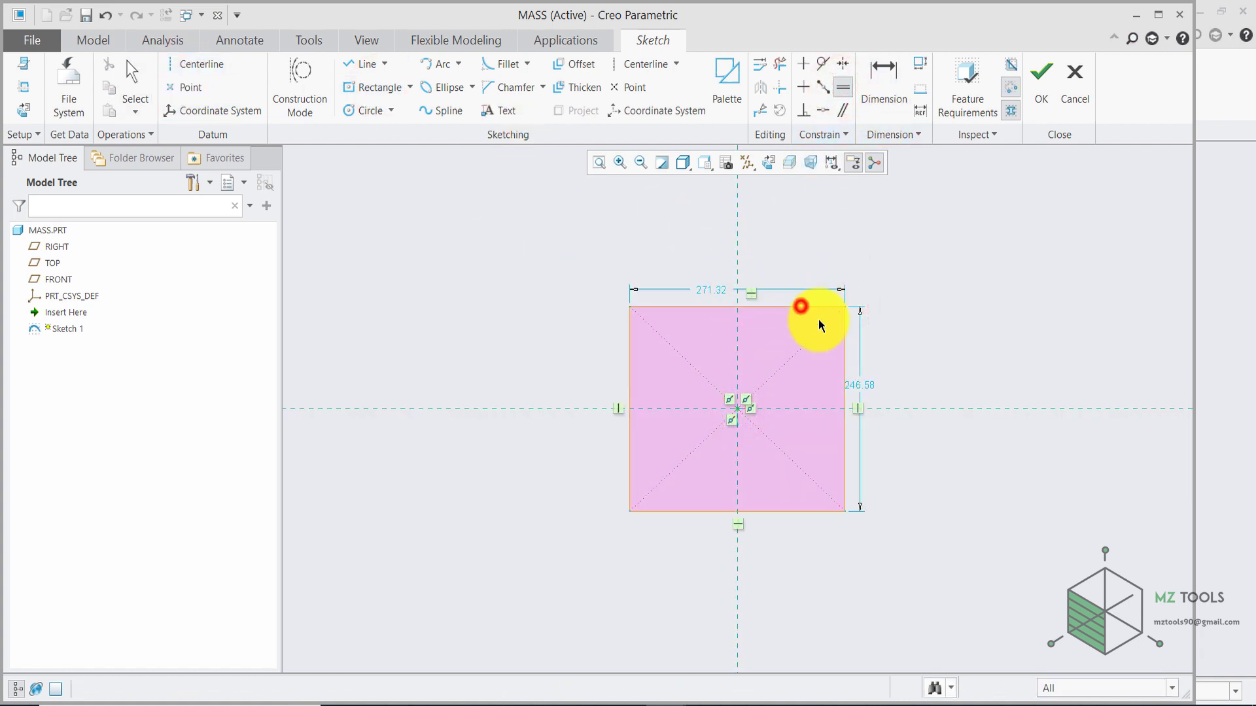
{"action": "left_click", "coordinate": [845, 340]}
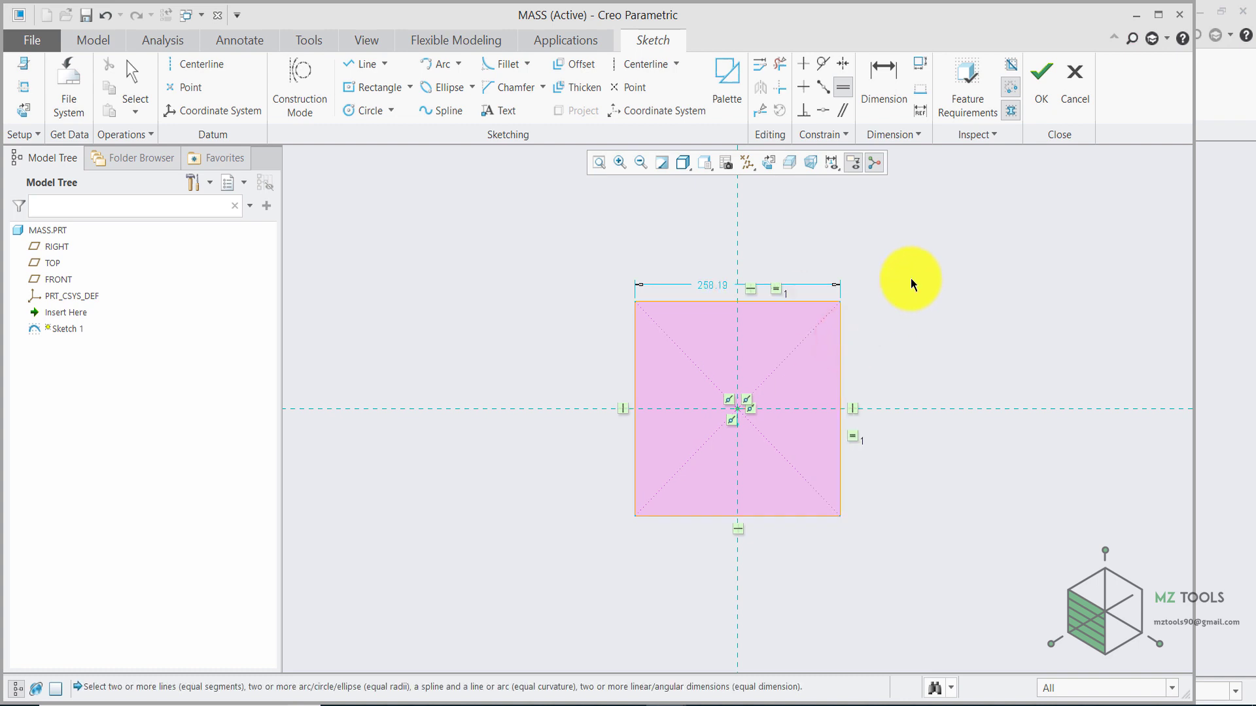
{"action": "left_click", "coordinate": [135, 75]}
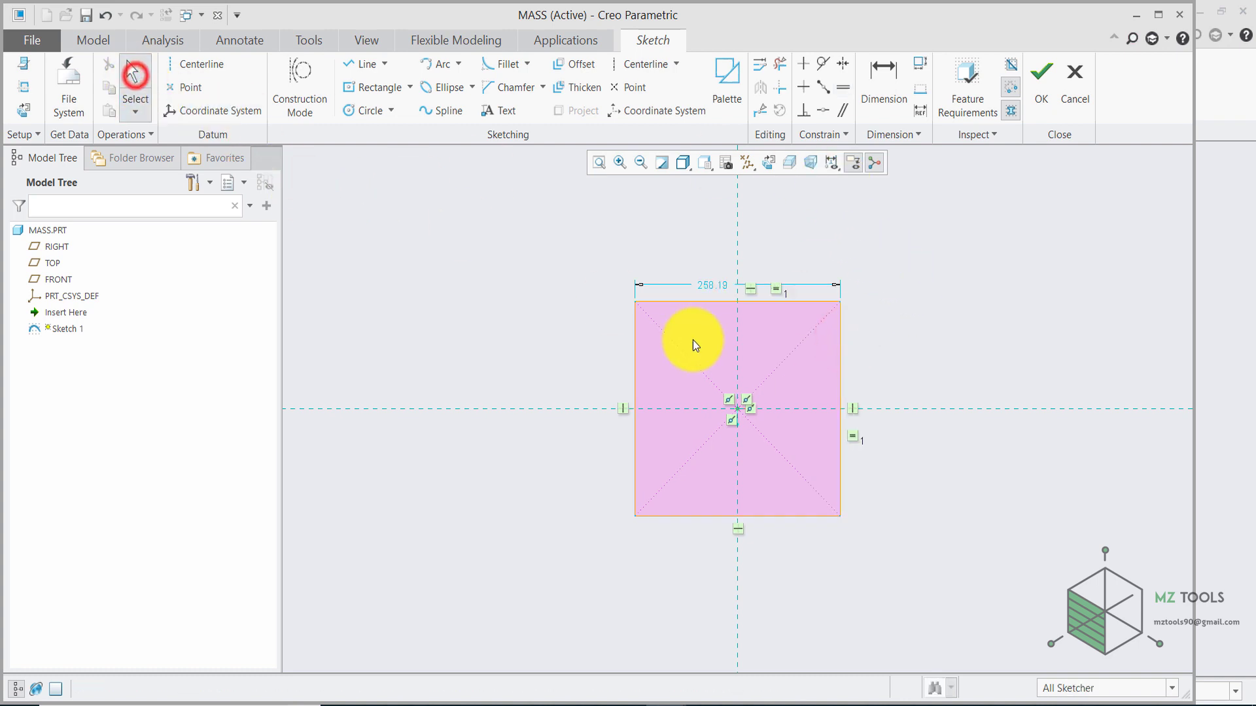
Step: Set the square's side length to 100 mm
{"action": "left_click", "coordinate": [715, 285]}
{"action": "double_click", "coordinate": [716, 285]}
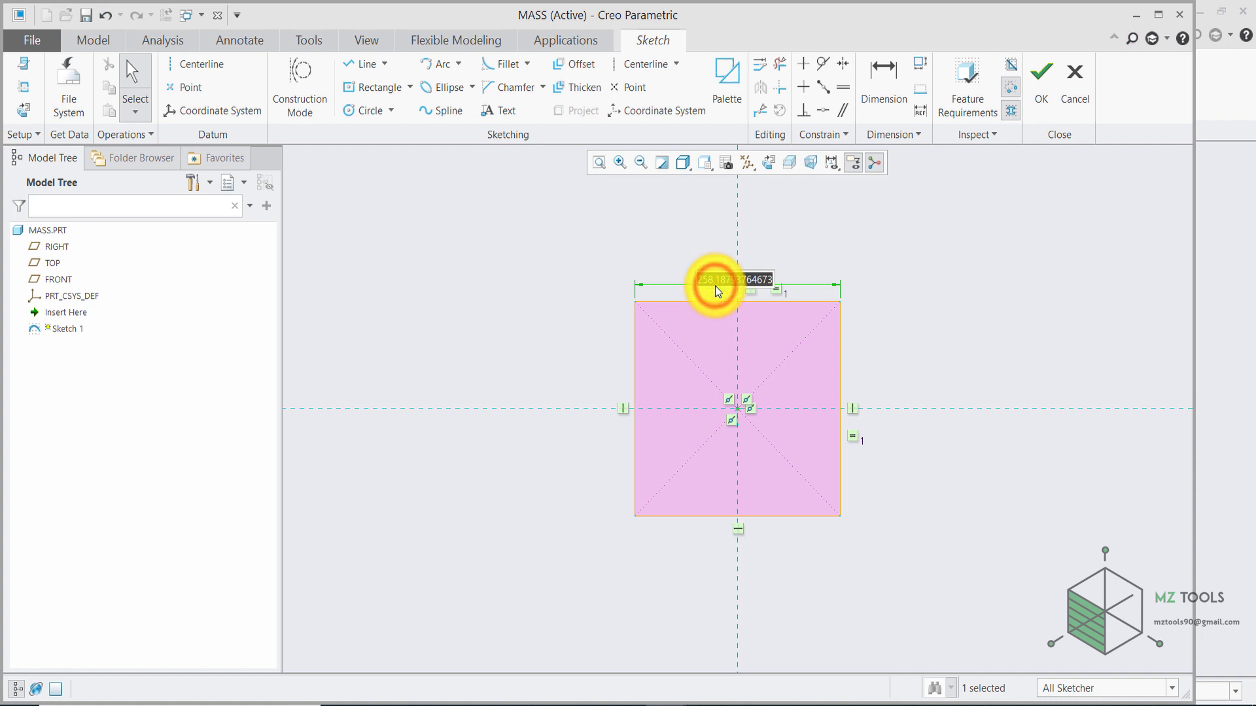
{"action": "type", "text": "100"}
{"action": "key", "text": "Return"}
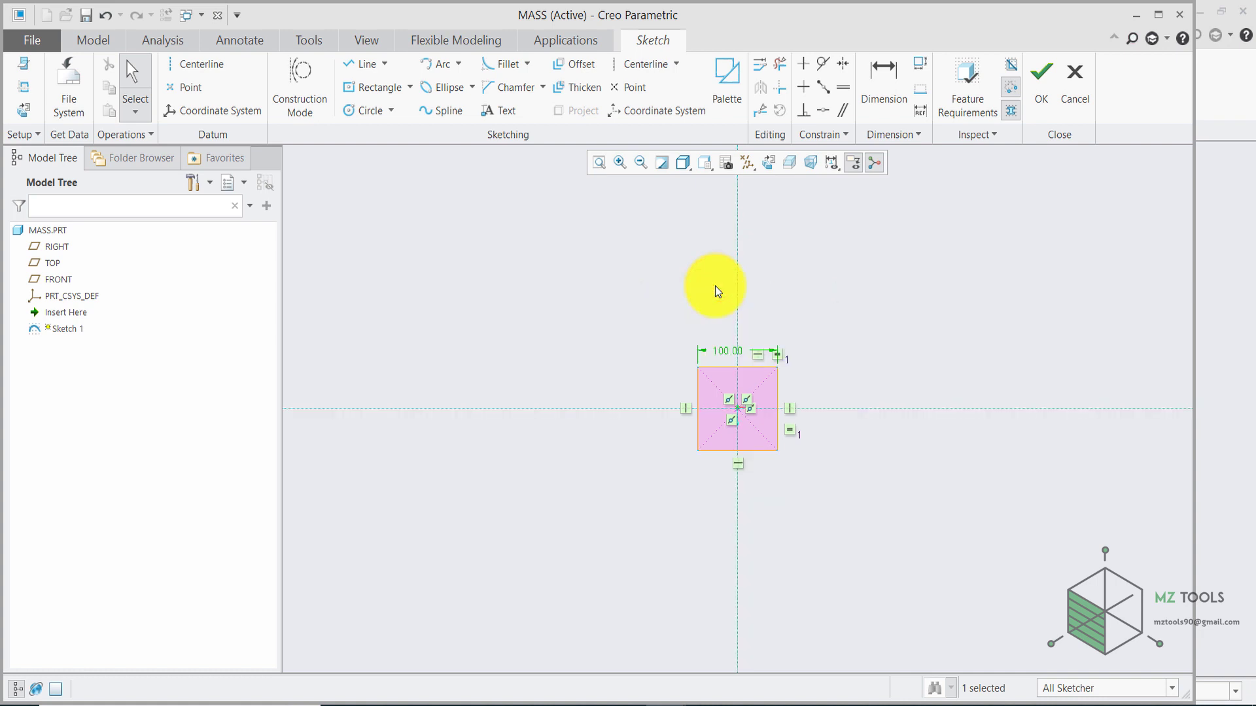
Step: Set the square's side length to 10 mm and finish the sketch
{"action": "double_click", "coordinate": [727, 357]}
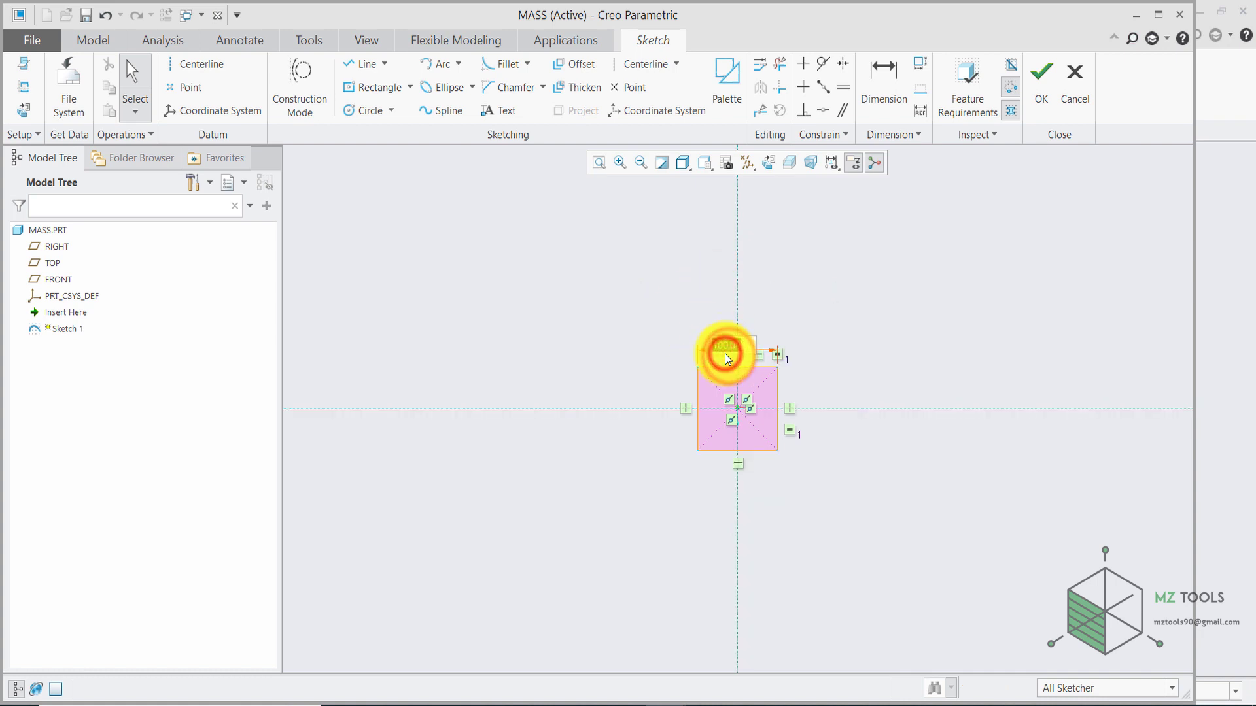
{"action": "type", "text": "25"}
{"action": "key", "text": "Return"}
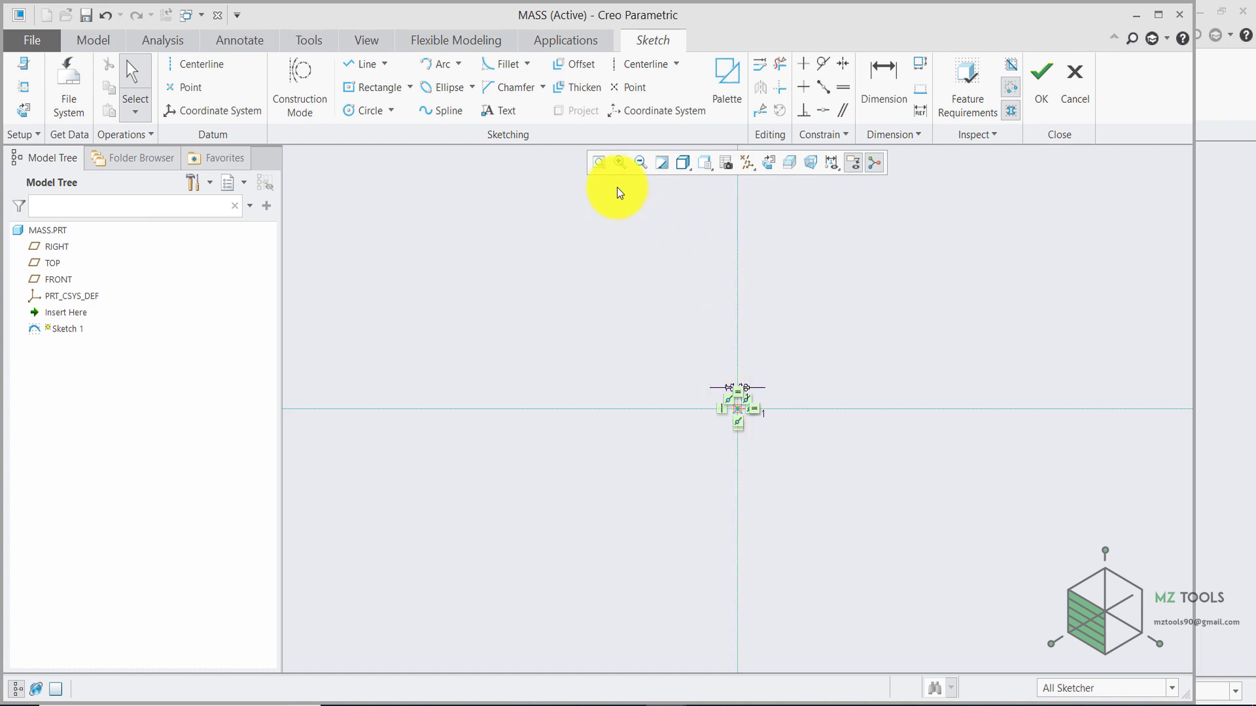
{"action": "left_click", "coordinate": [600, 162]}
{"action": "left_click", "coordinate": [1040, 84]}
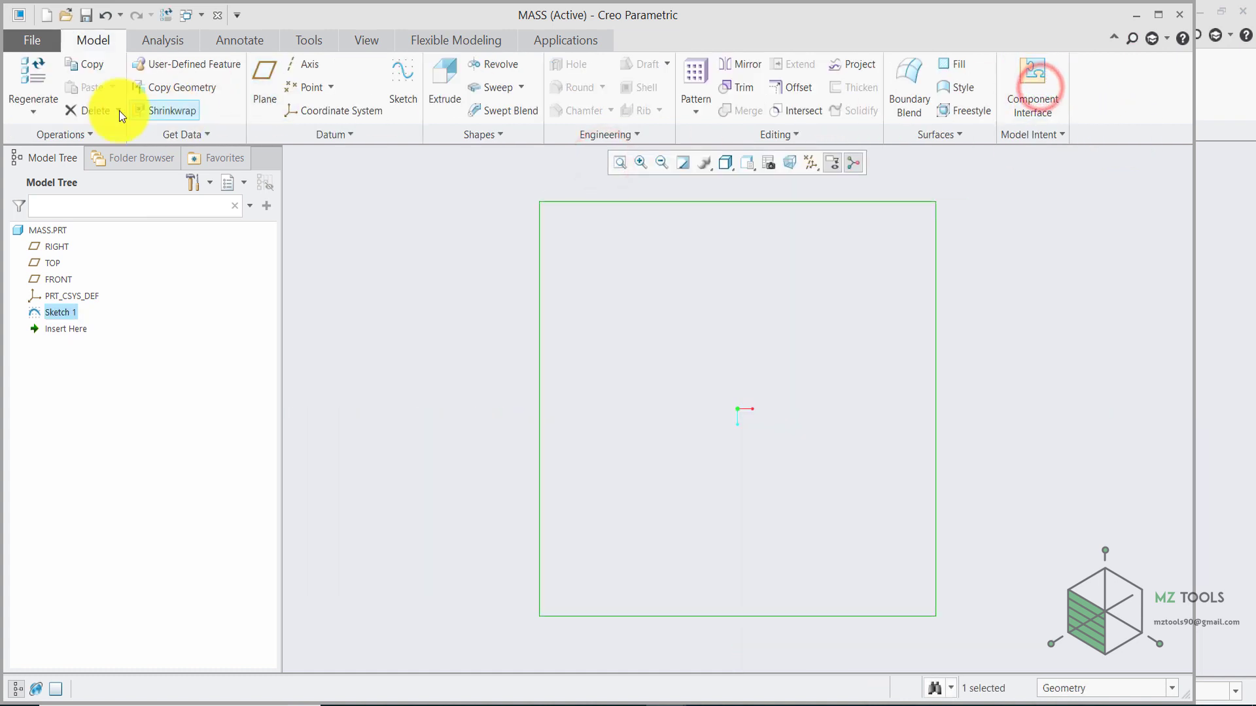
Step: Extrude the mass part's square sketch to a depth of 10 mm
{"action": "left_click", "coordinate": [445, 80]}
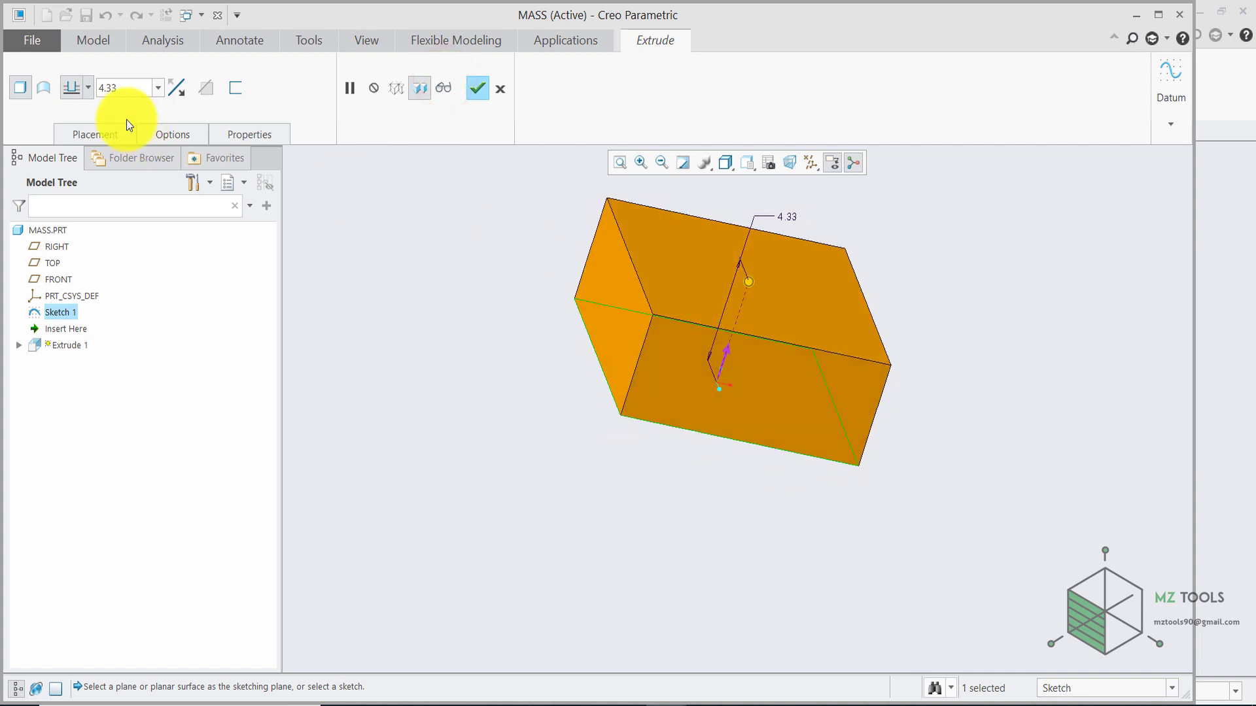
{"action": "double_click", "coordinate": [121, 88]}
{"action": "type", "text": "10"}
{"action": "key", "text": "Return"}
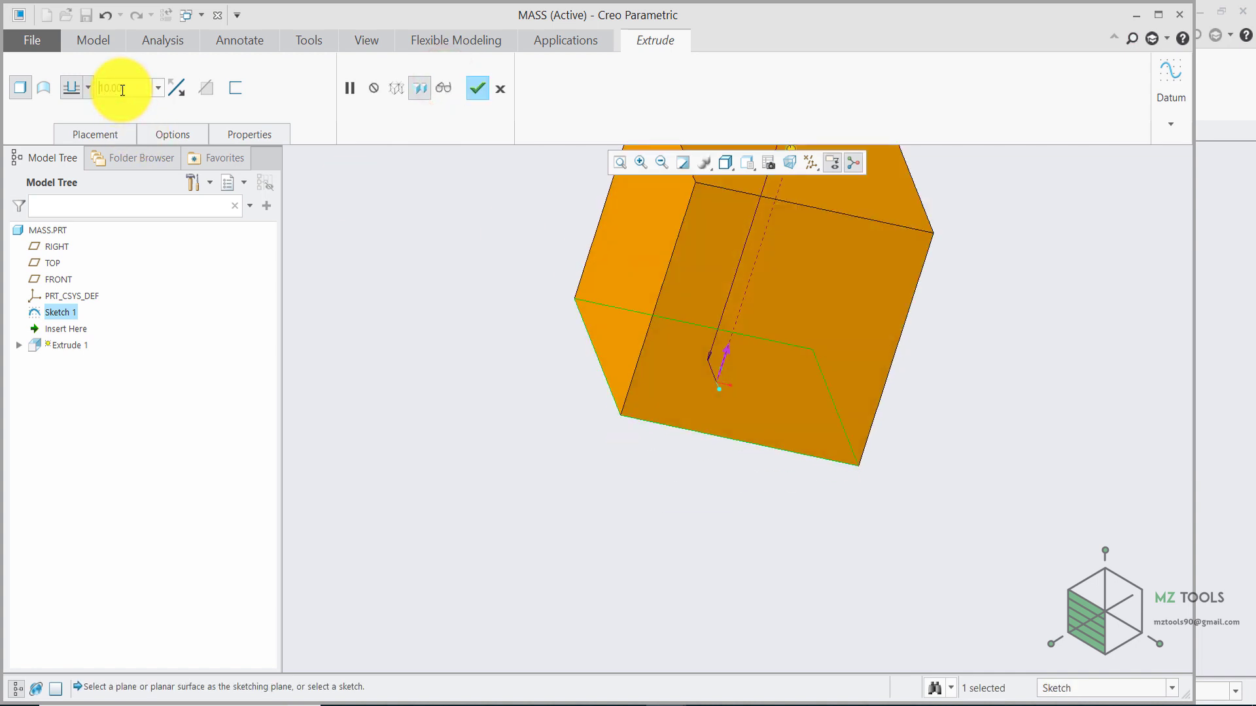
{"action": "left_click", "coordinate": [478, 88]}
{"action": "left_click", "coordinate": [459, 242]}
Step: Sketch a datum point at the centre of the mass cube's upper face and finish the sketch
{"action": "scroll", "coordinate": [563, 325], "scroll_direction": "down", "scroll_amount": 3}
{"action": "scroll", "coordinate": [625, 219], "scroll_direction": "up", "scroll_amount": 3}
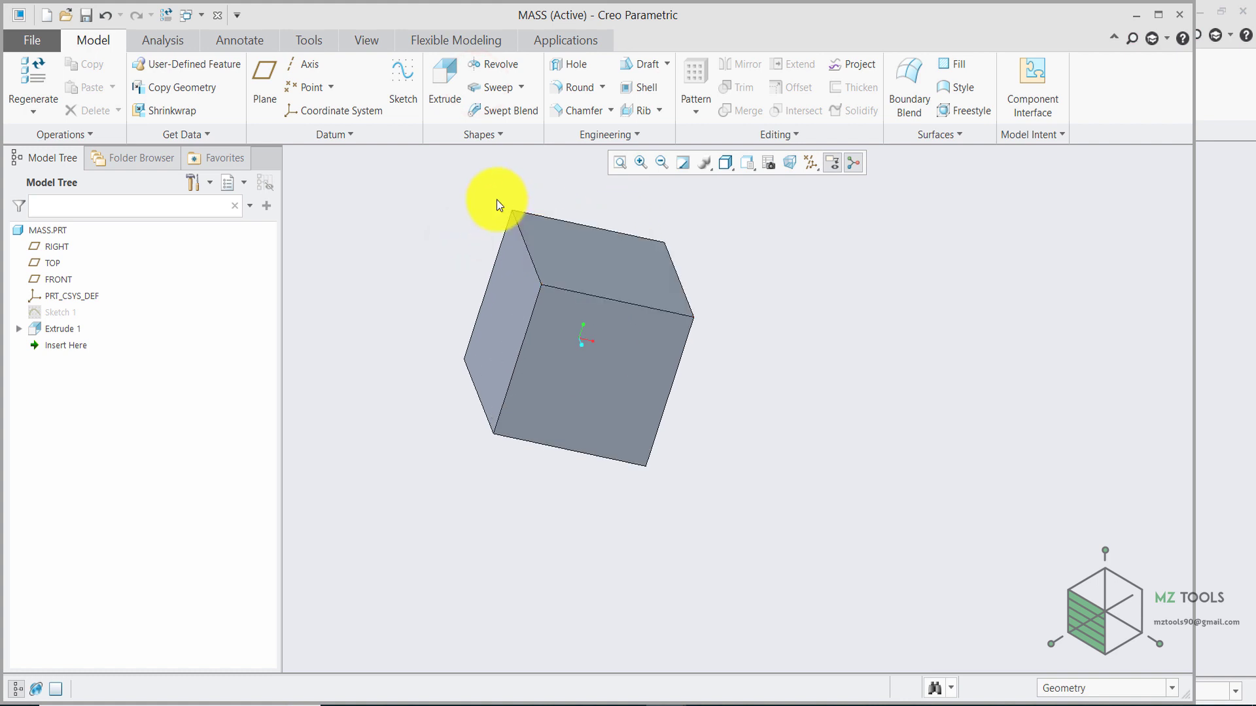
{"action": "left_click", "coordinate": [581, 259]}
{"action": "left_click", "coordinate": [669, 189]}
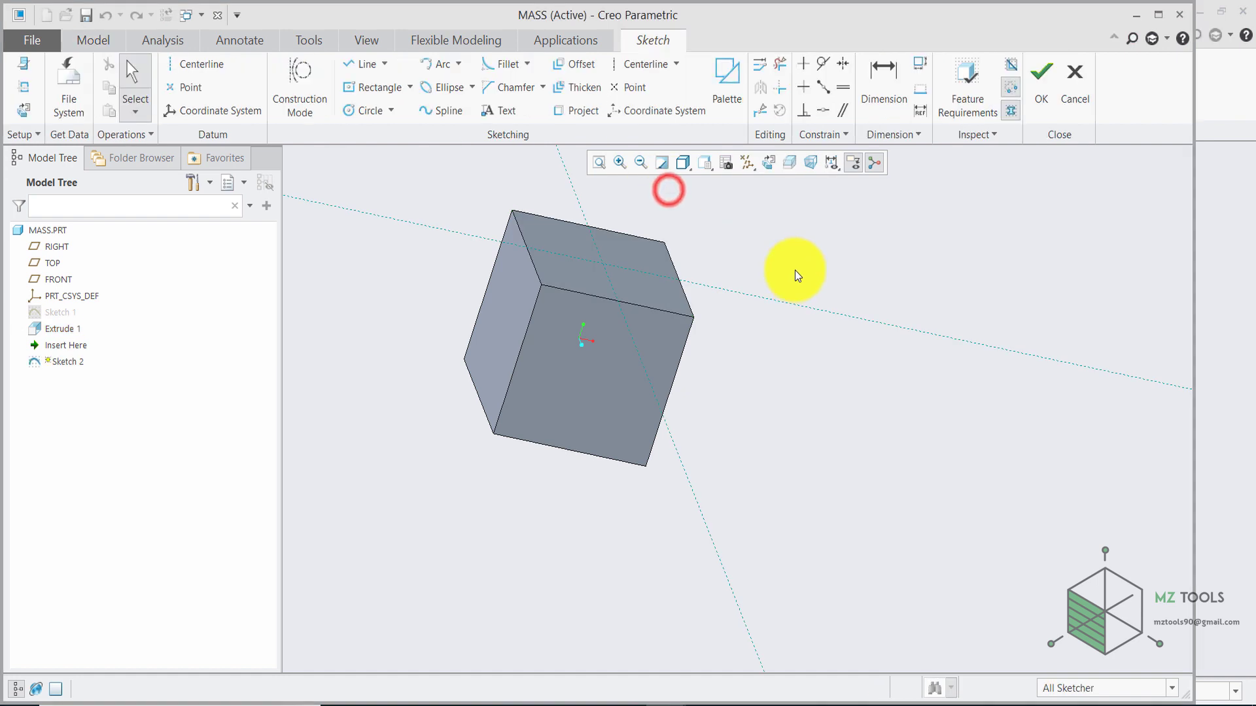
{"action": "left_click", "coordinate": [187, 87]}
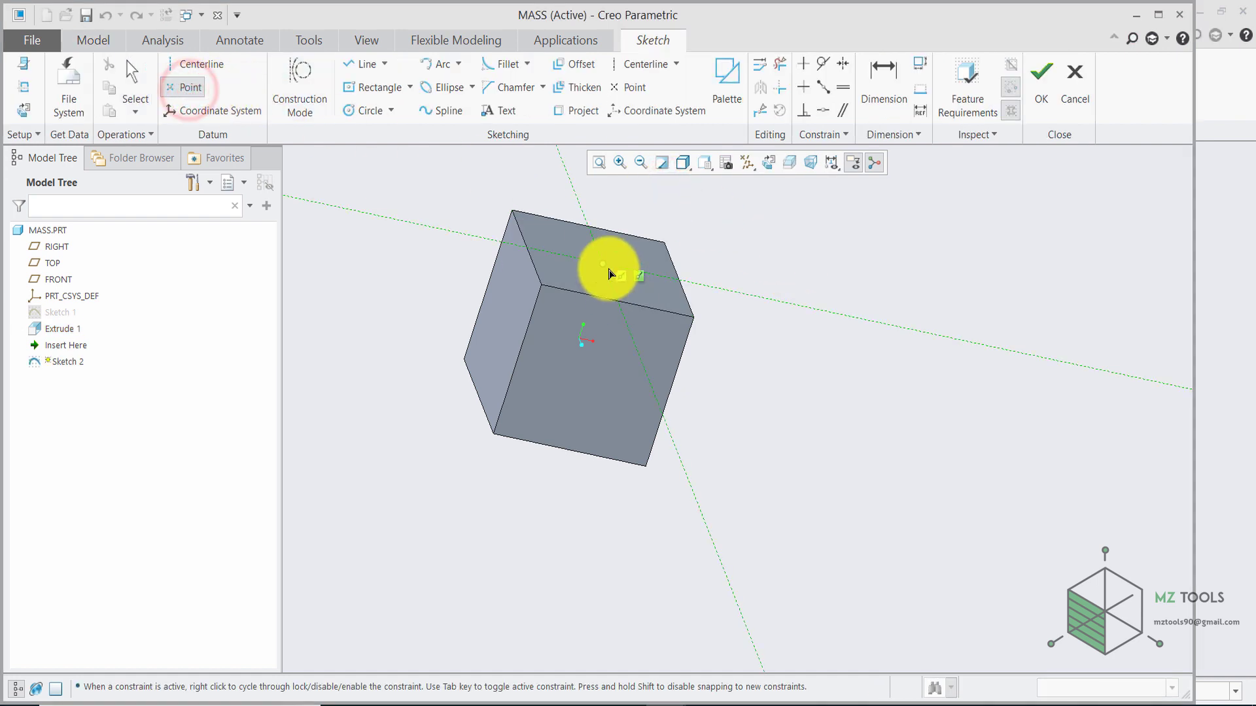
{"action": "left_click", "coordinate": [609, 270]}
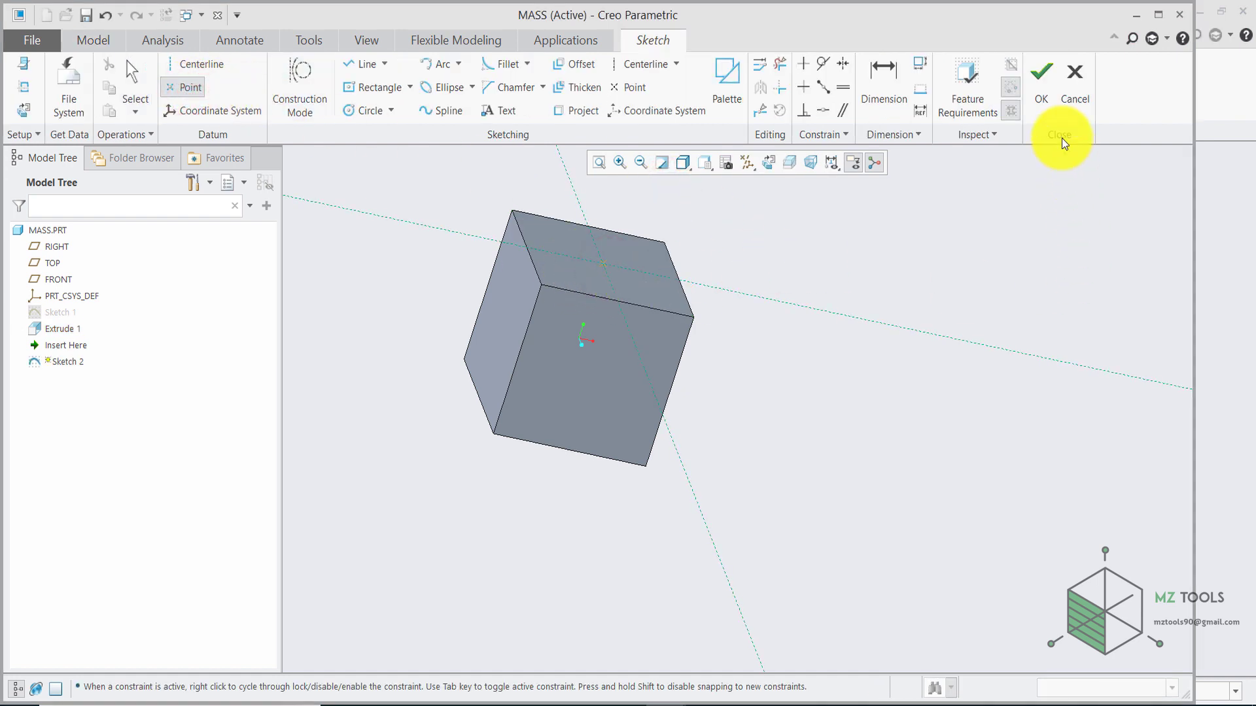
{"action": "left_click", "coordinate": [1041, 79]}
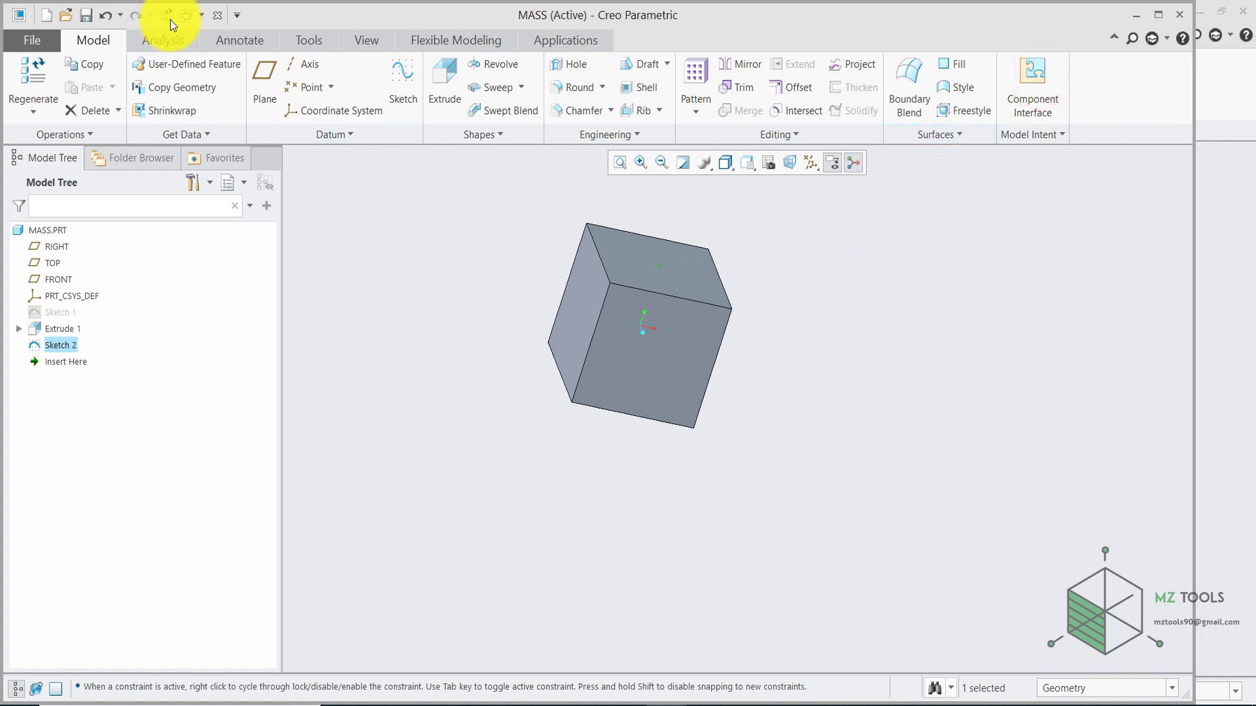
Step: Save the mass part as MASS.PRT in the mass folder
{"action": "left_click", "coordinate": [80, 12]}
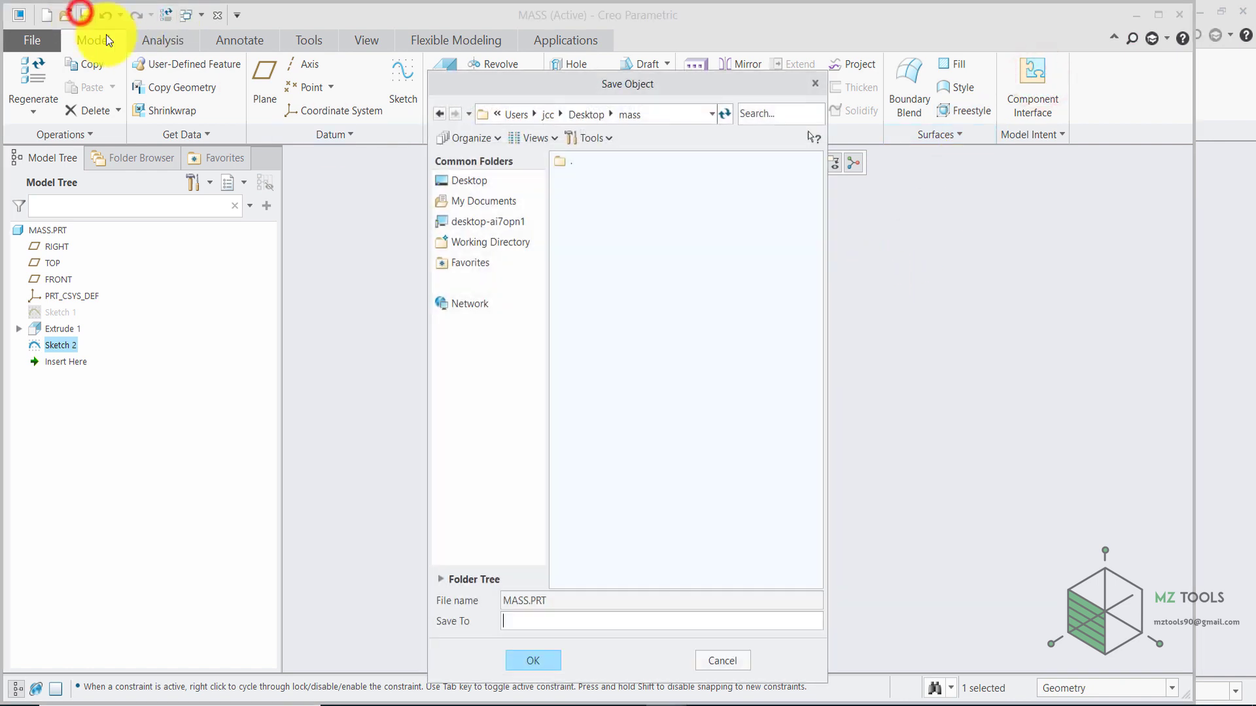
{"action": "left_click", "coordinate": [537, 654]}
{"action": "left_click", "coordinate": [505, 435]}
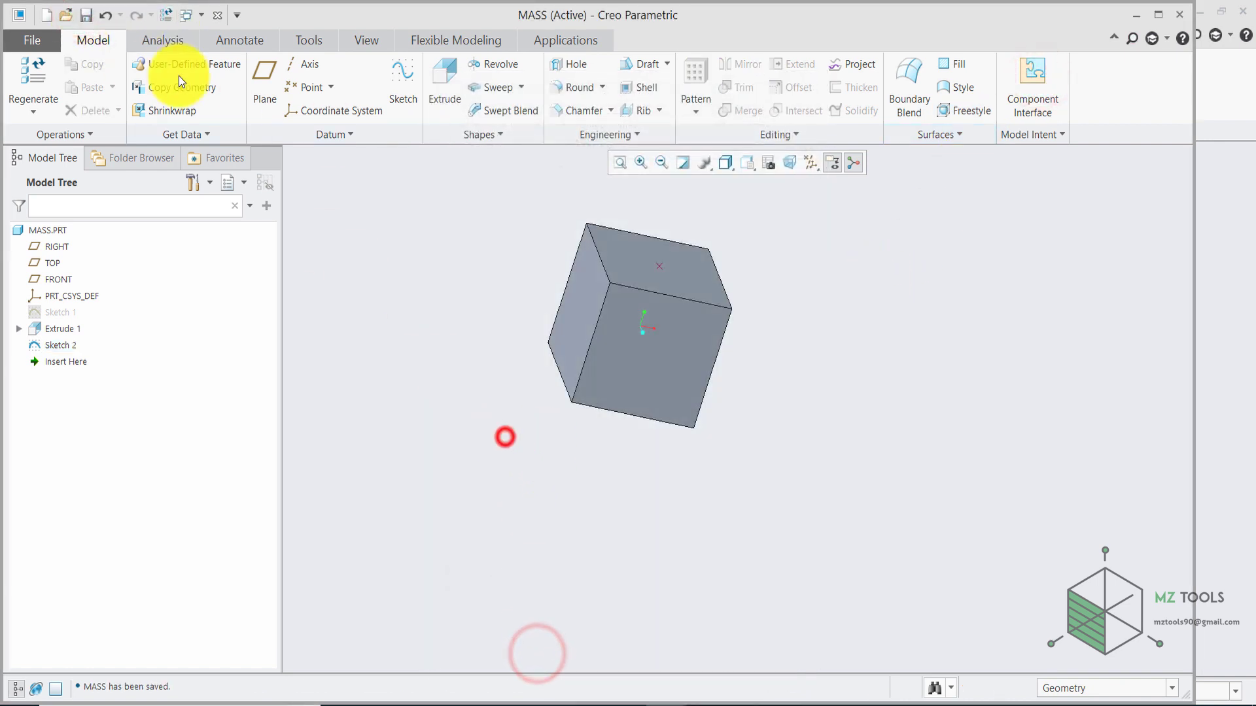
Step: Switch to the frame part's window and save it as FRAME.PRT in the mass folder
{"action": "left_click", "coordinate": [185, 13]}
{"action": "left_click", "coordinate": [194, 36]}
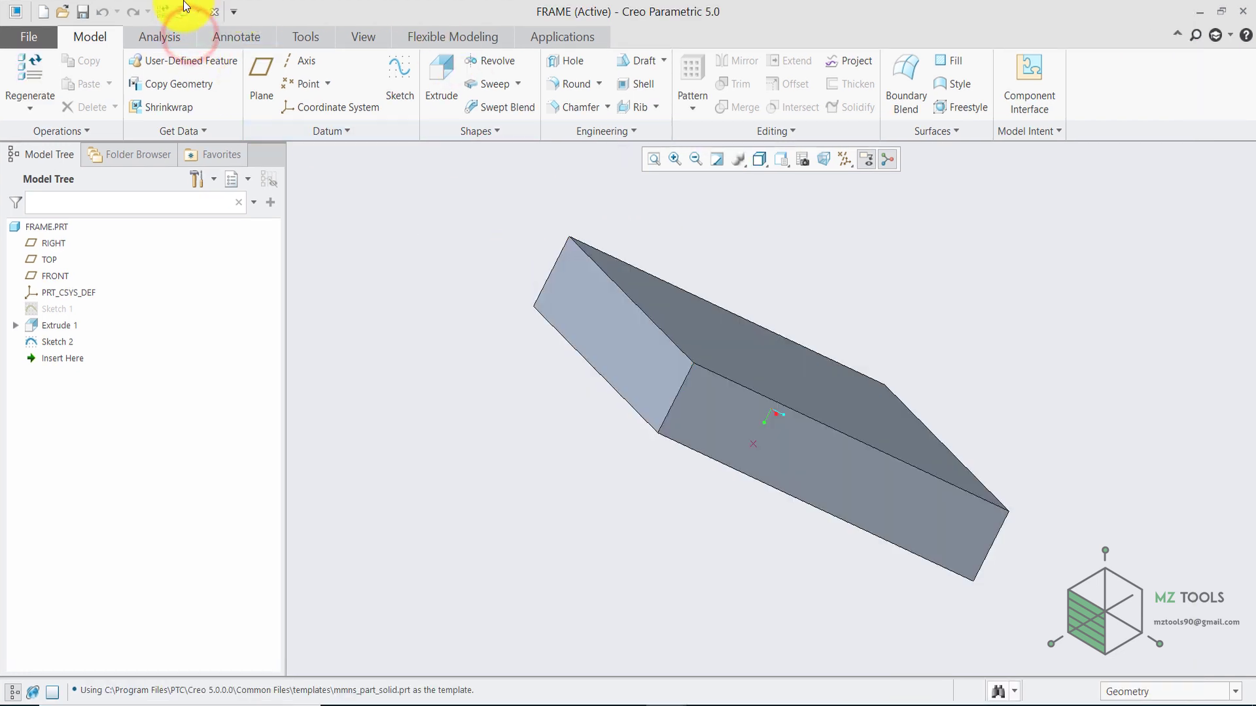
{"action": "left_click", "coordinate": [82, 12]}
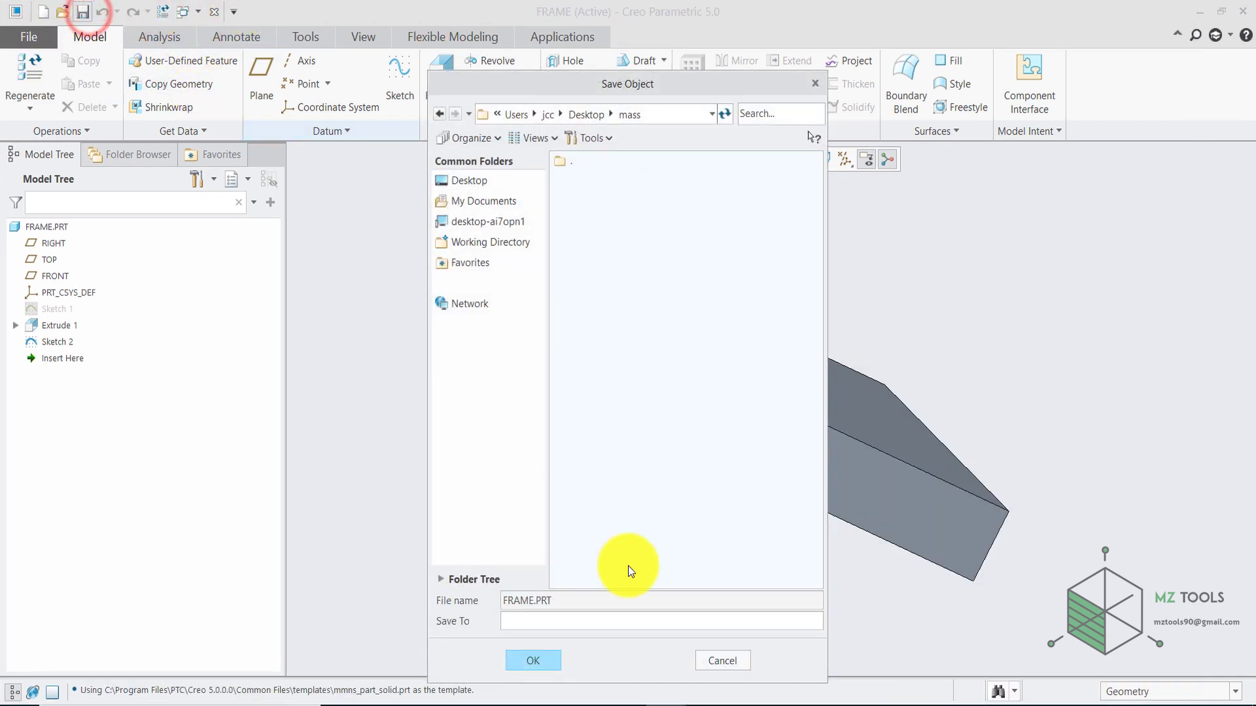
{"action": "left_click", "coordinate": [534, 659]}
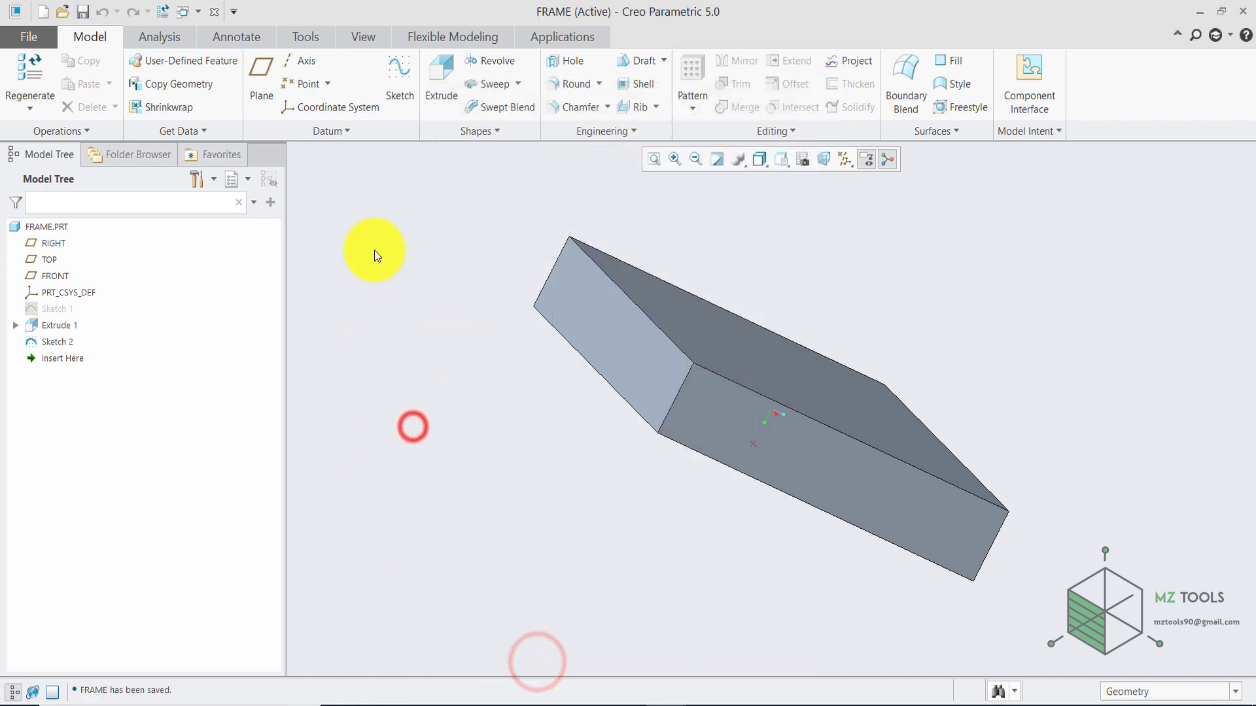
{"action": "left_click", "coordinate": [41, 11]}
{"action": "left_click", "coordinate": [509, 314]}
{"action": "left_click", "coordinate": [497, 503]}
{"action": "type", "text": "mass spring"}
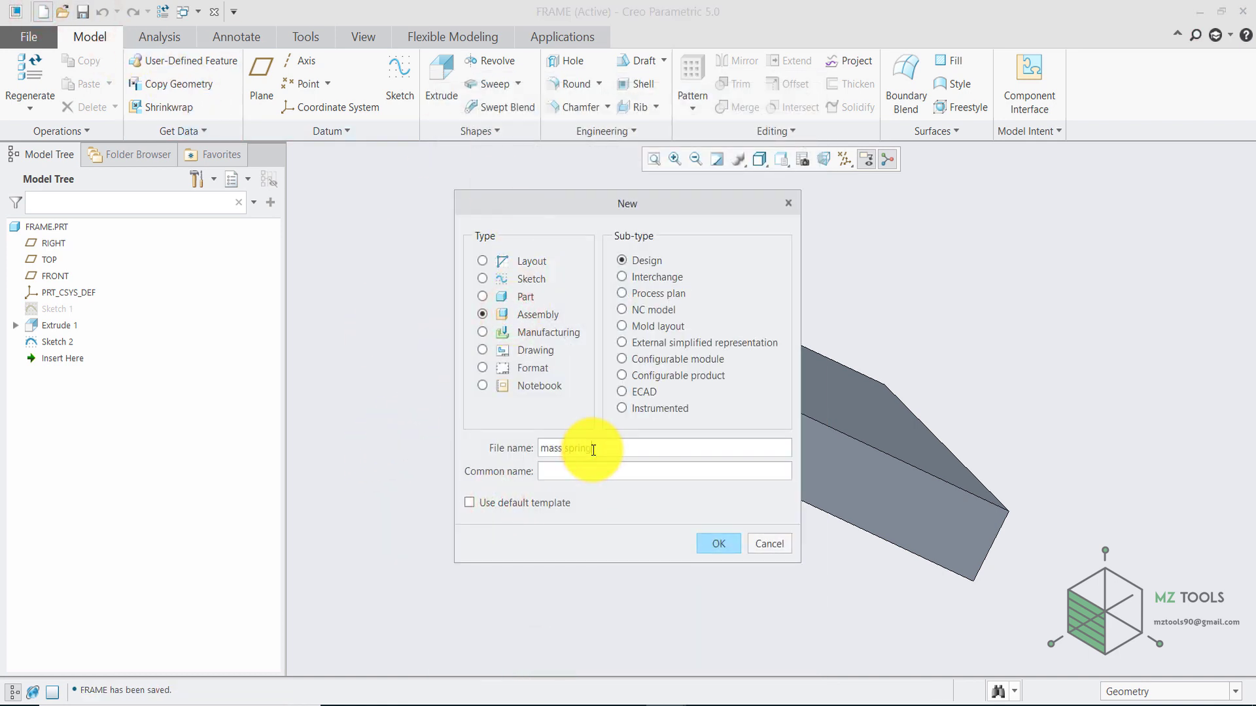
{"action": "left_click", "coordinate": [718, 543]}
{"action": "left_click", "coordinate": [627, 410]}
{"action": "left_click", "coordinate": [563, 448]}
{"action": "key", "text": "BackSpace"}
{"action": "type", "text": "_"}
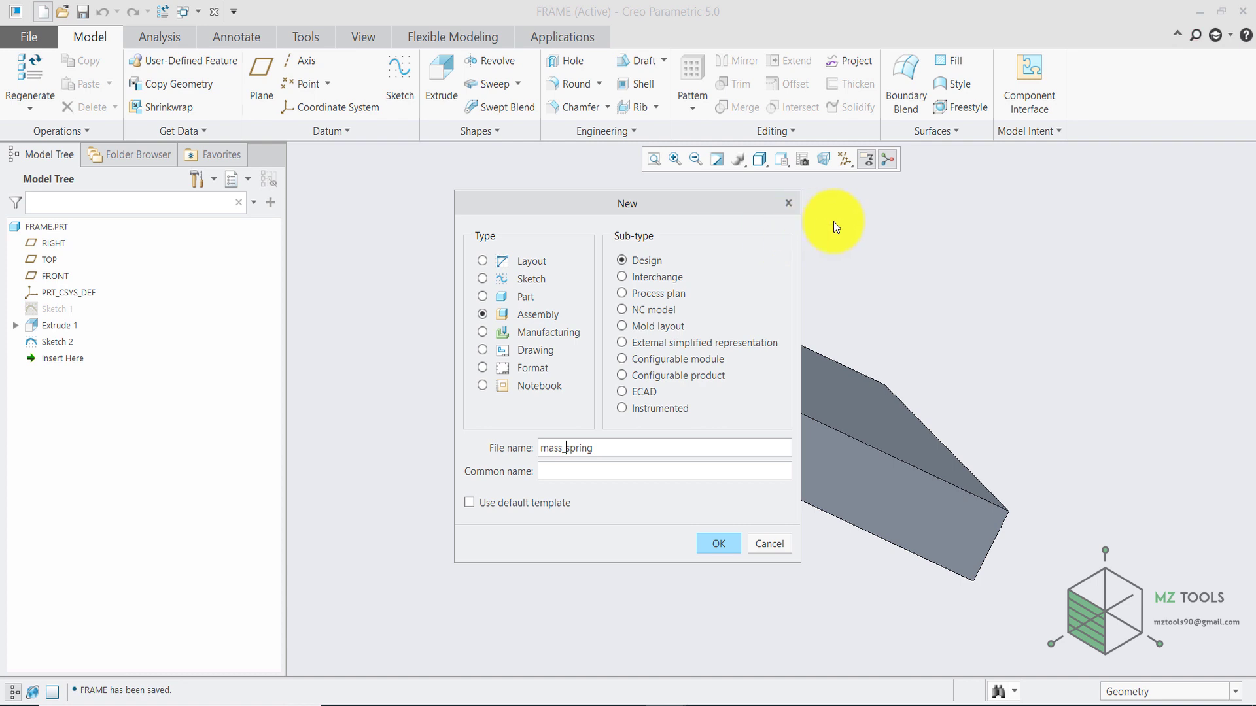
{"action": "left_click", "coordinate": [787, 201]}
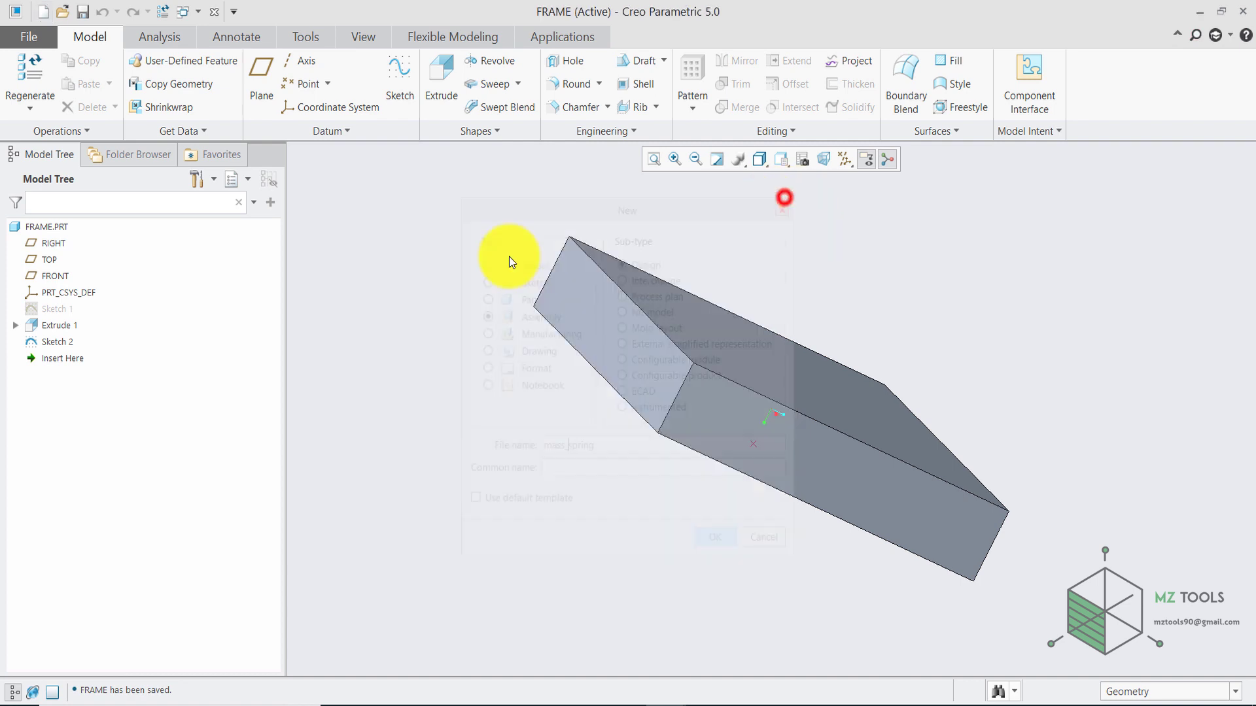
Step: Switch to the mass part, assign it steel.mtl from the Legacy-Materials library, and save the part
{"action": "left_click", "coordinate": [41, 227]}
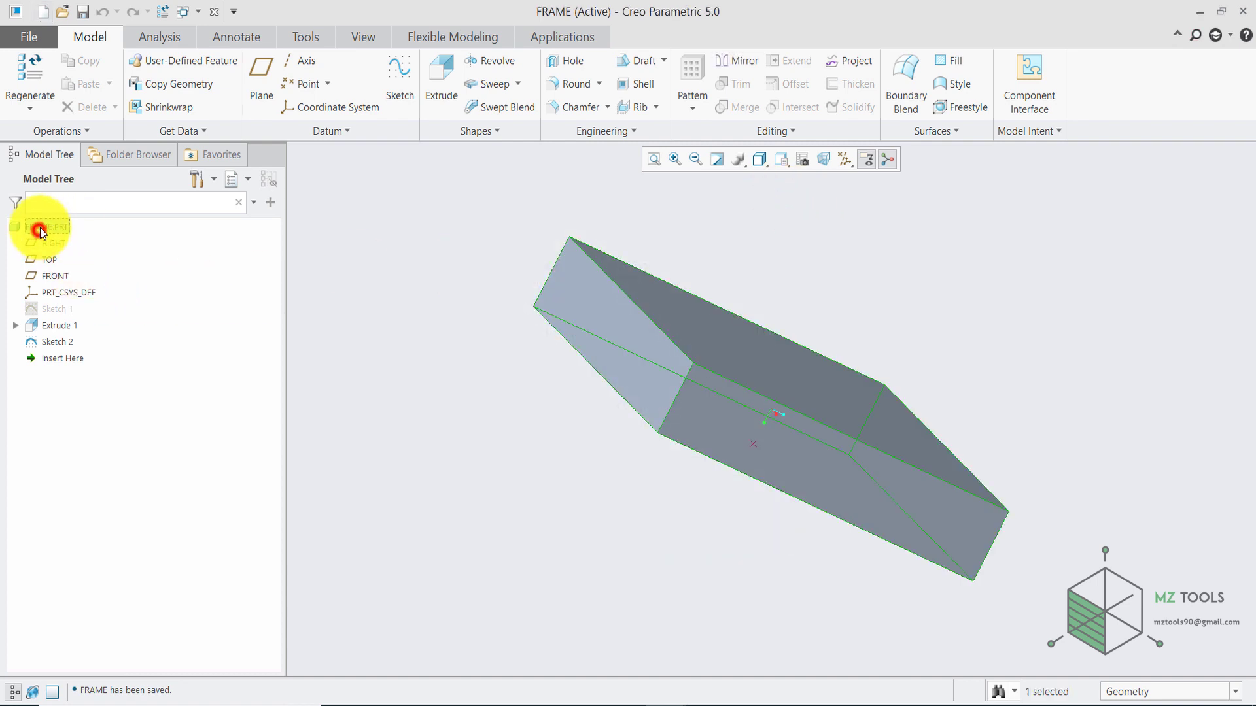
{"action": "left_click", "coordinate": [183, 12]}
{"action": "left_click", "coordinate": [216, 49]}
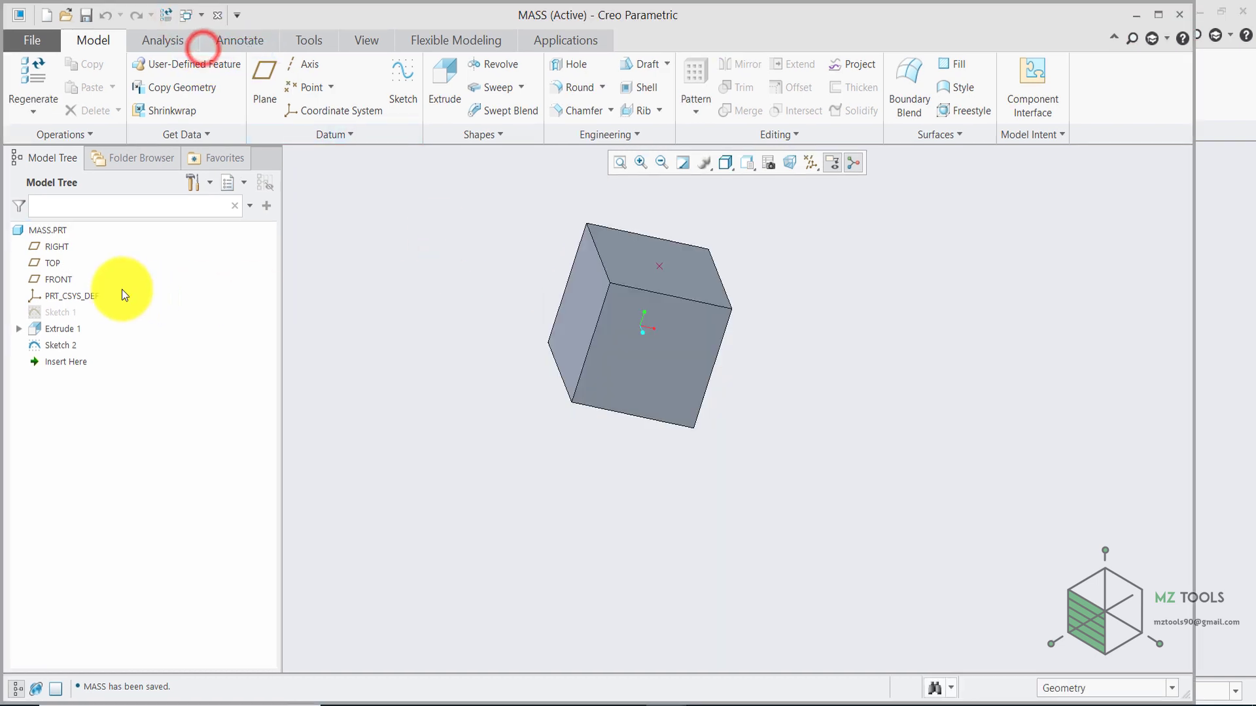
{"action": "right_click", "coordinate": [50, 233]}
{"action": "left_click", "coordinate": [129, 369]}
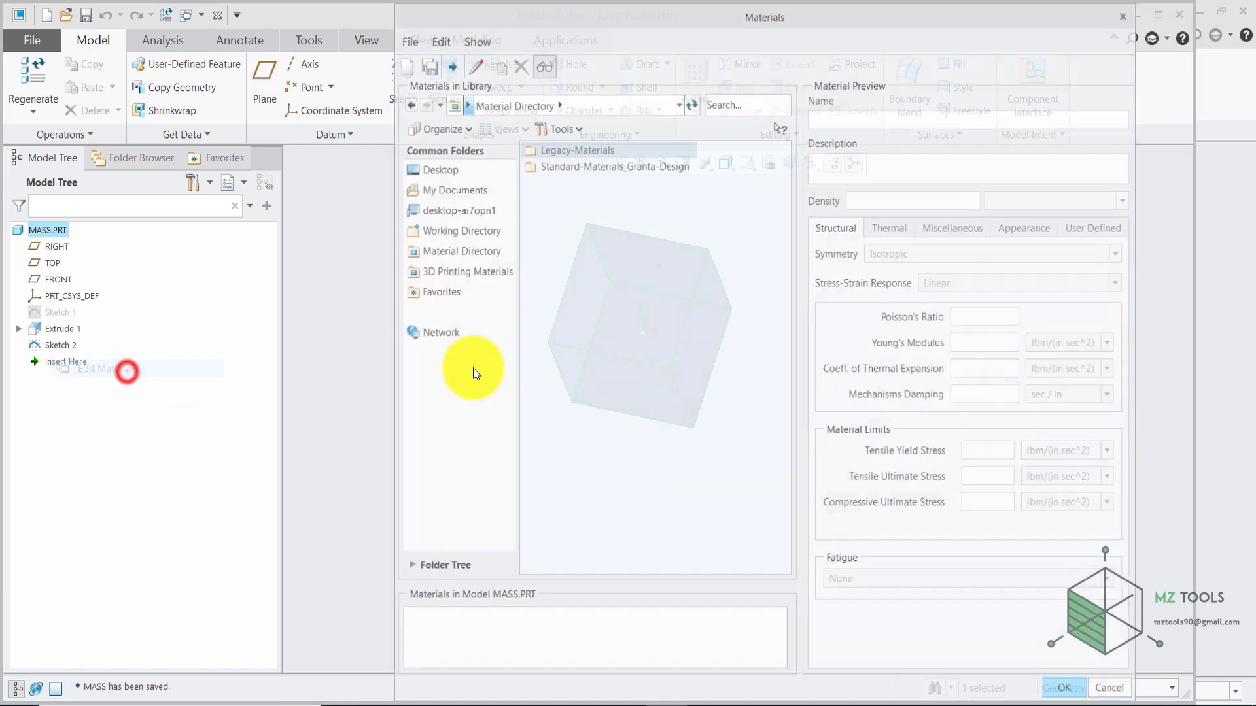
{"action": "left_click", "coordinate": [572, 150]}
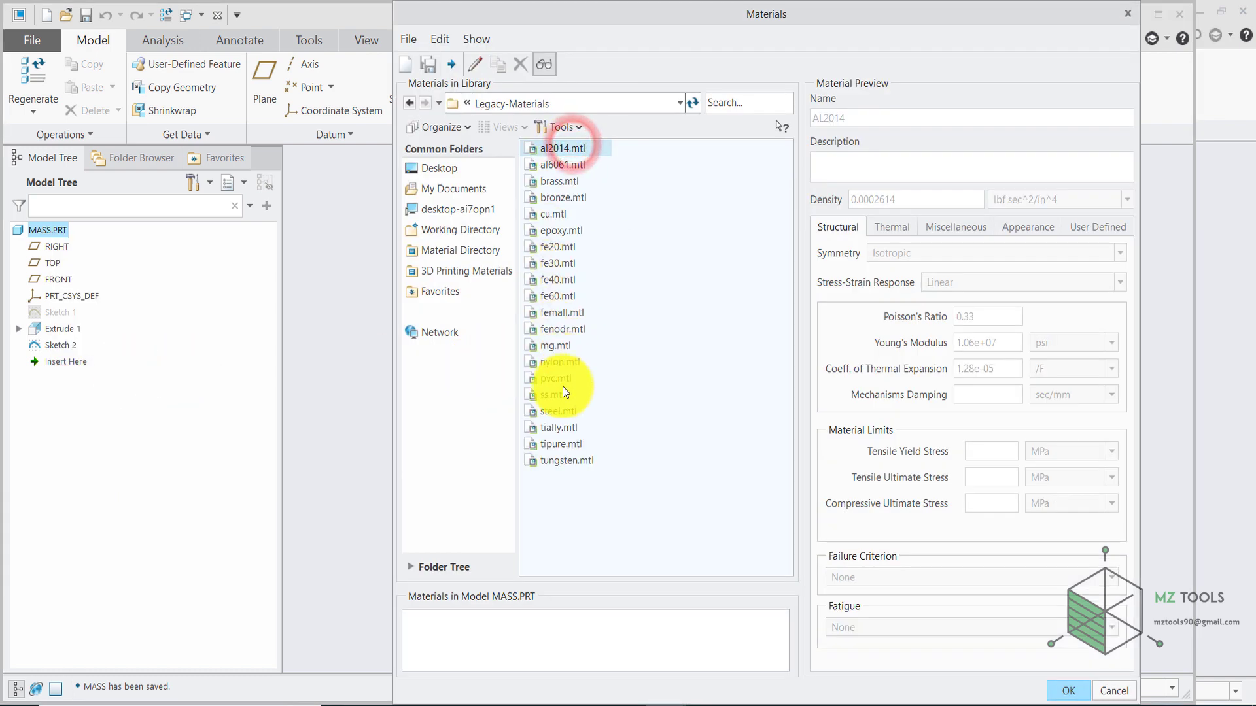
{"action": "double_click", "coordinate": [556, 411]}
{"action": "left_click", "coordinate": [1068, 691]}
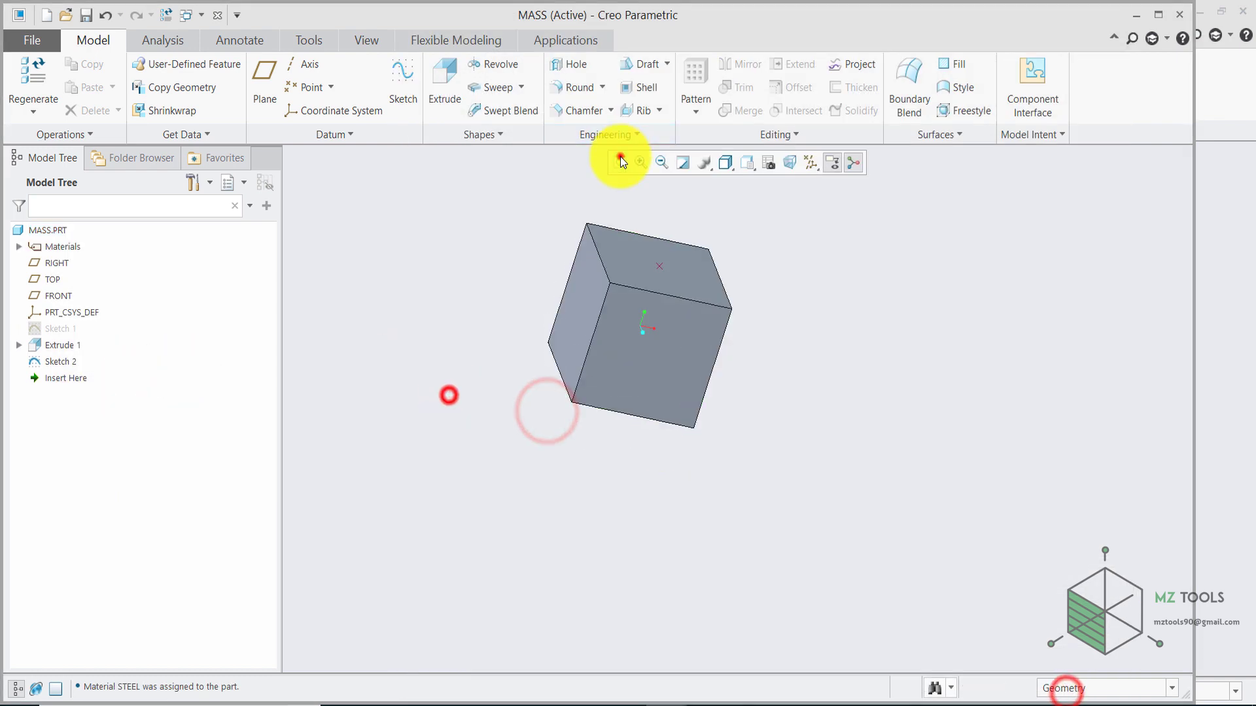
{"action": "key", "text": "ctrl+s"}
{"action": "left_click", "coordinate": [759, 543]}
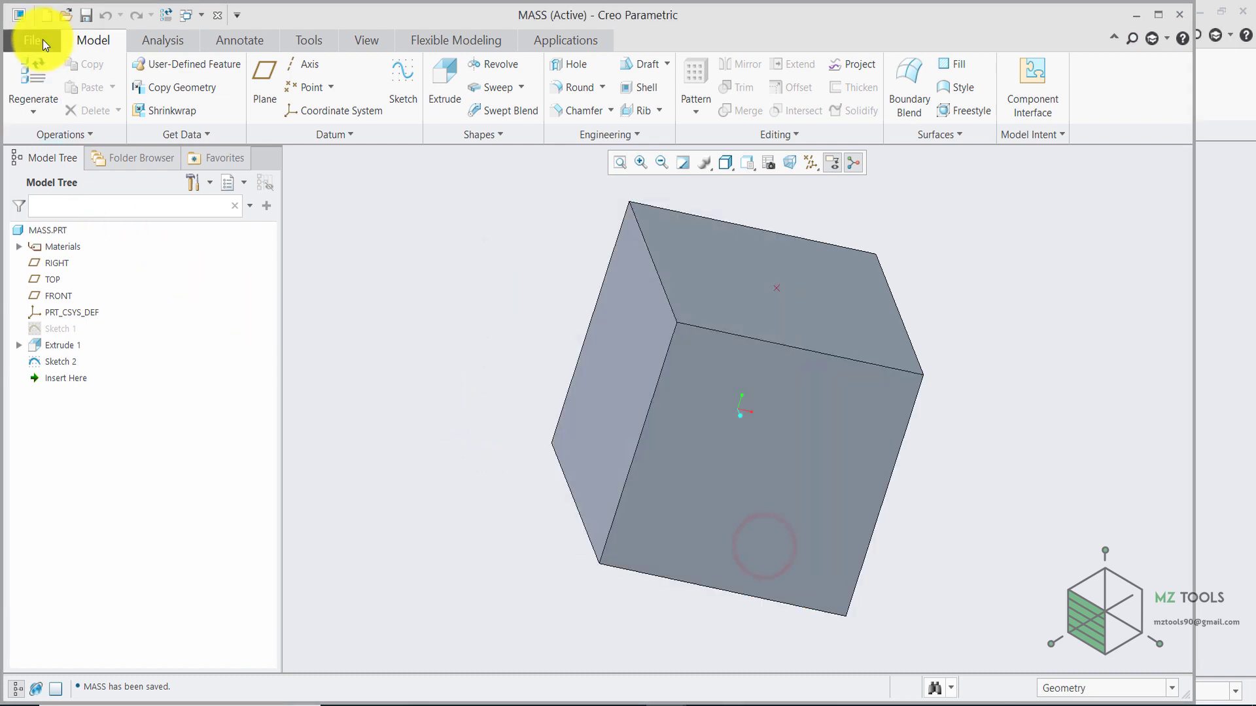
Step: Create a design assembly named Mass-dpring from the mmns_asm_design template instead of the default template
{"action": "left_click", "coordinate": [45, 14]}
{"action": "left_click", "coordinate": [504, 317]}
{"action": "type", "text": "Mass-dpring"}
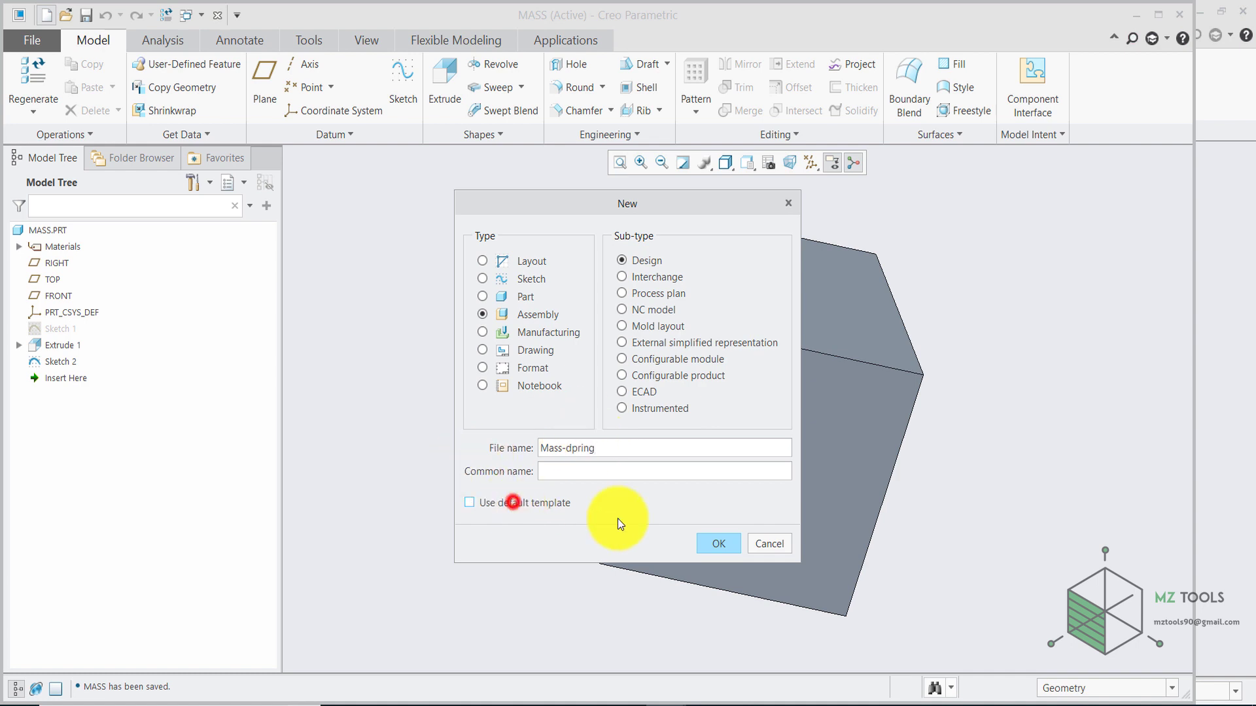
{"action": "left_click", "coordinate": [711, 540]}
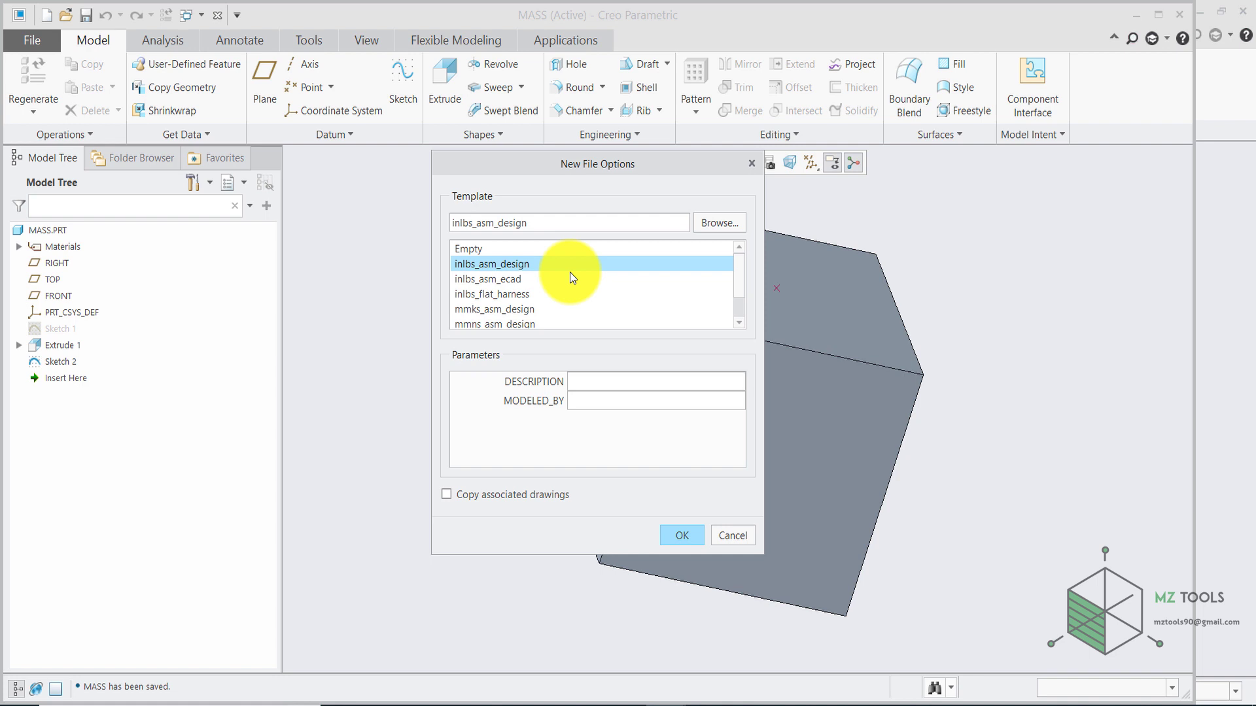
{"action": "scroll", "coordinate": [549, 285], "scroll_direction": "down", "scroll_amount": 1}
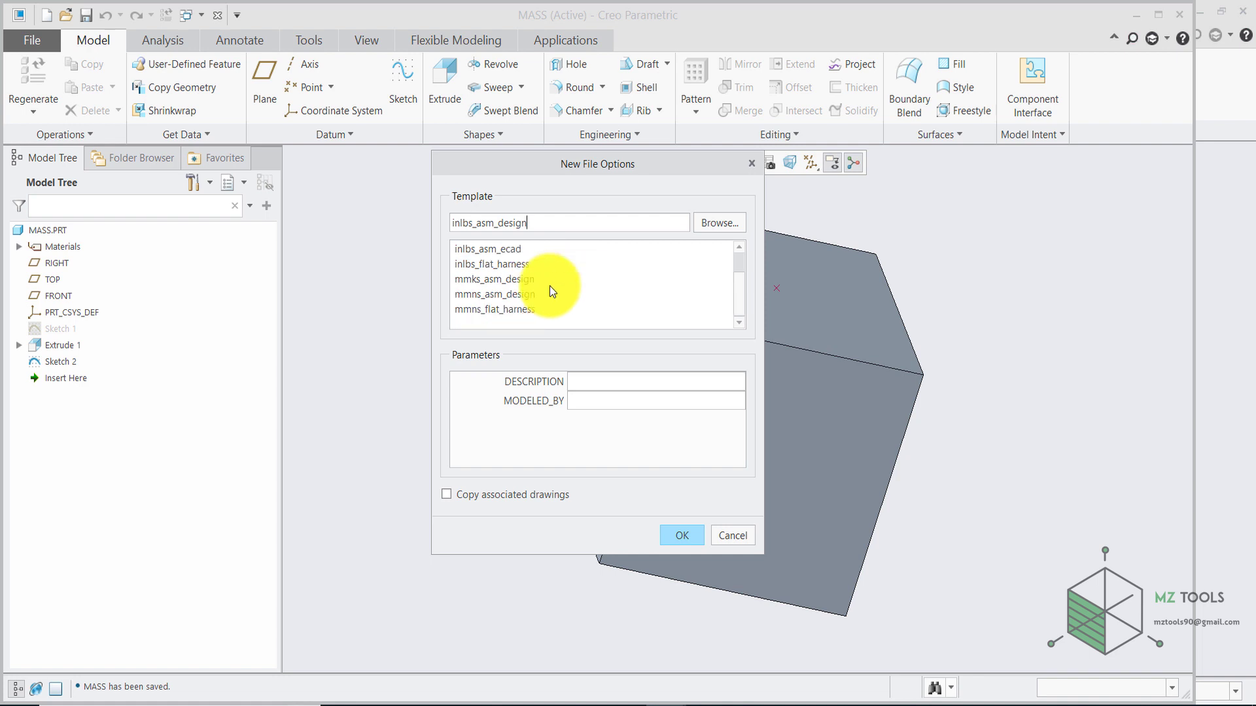
{"action": "left_click", "coordinate": [487, 296]}
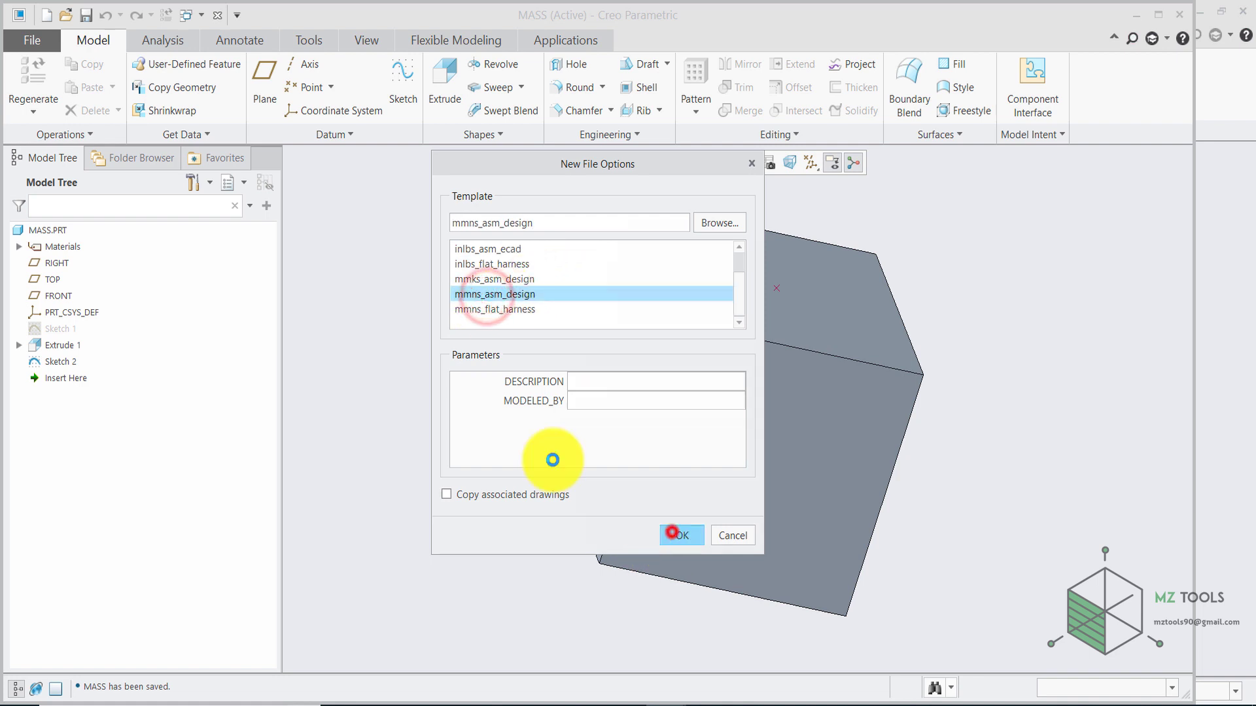
{"action": "left_click", "coordinate": [672, 533]}
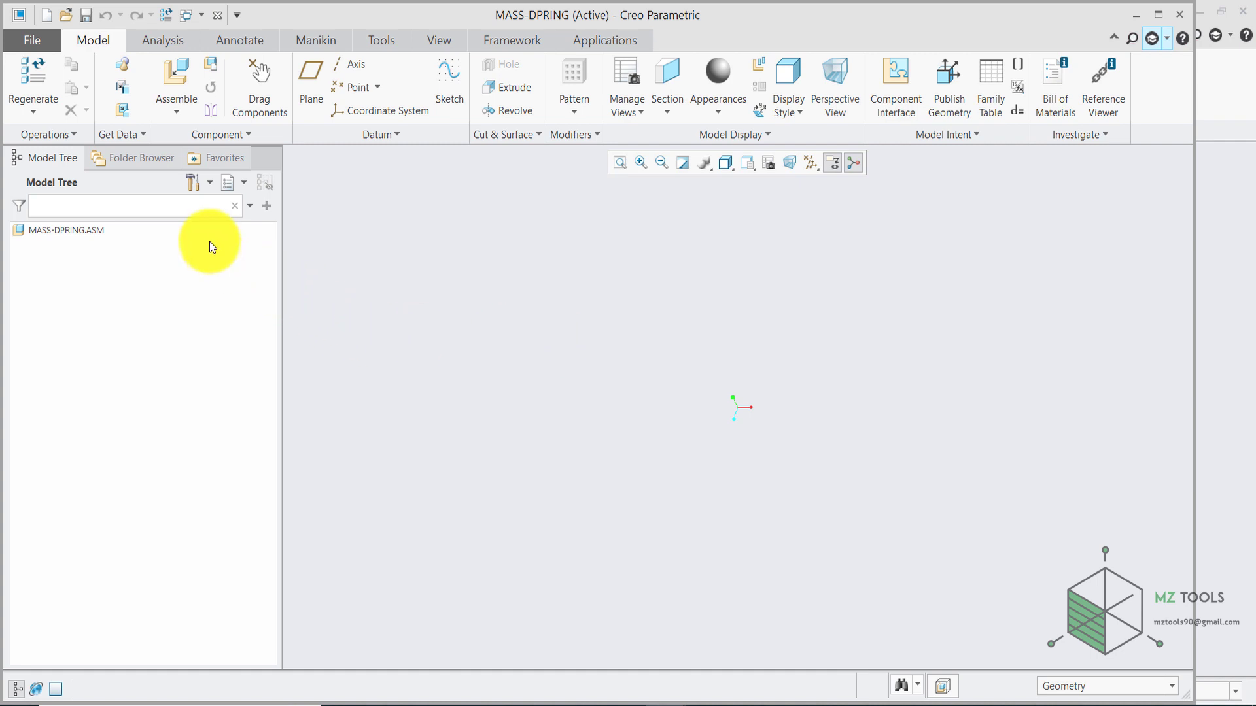
Step: Turn on the display of features and annotations in the assembly's model tree
{"action": "left_click", "coordinate": [210, 186]}
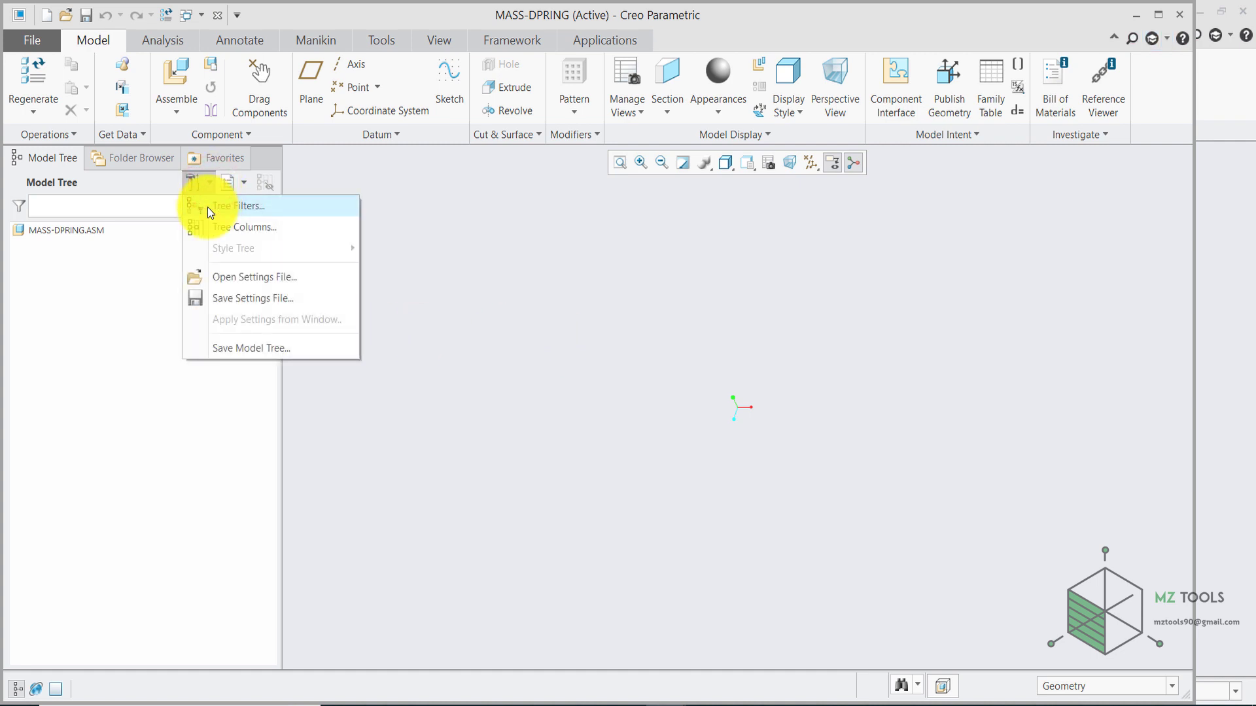
{"action": "left_click", "coordinate": [206, 206]}
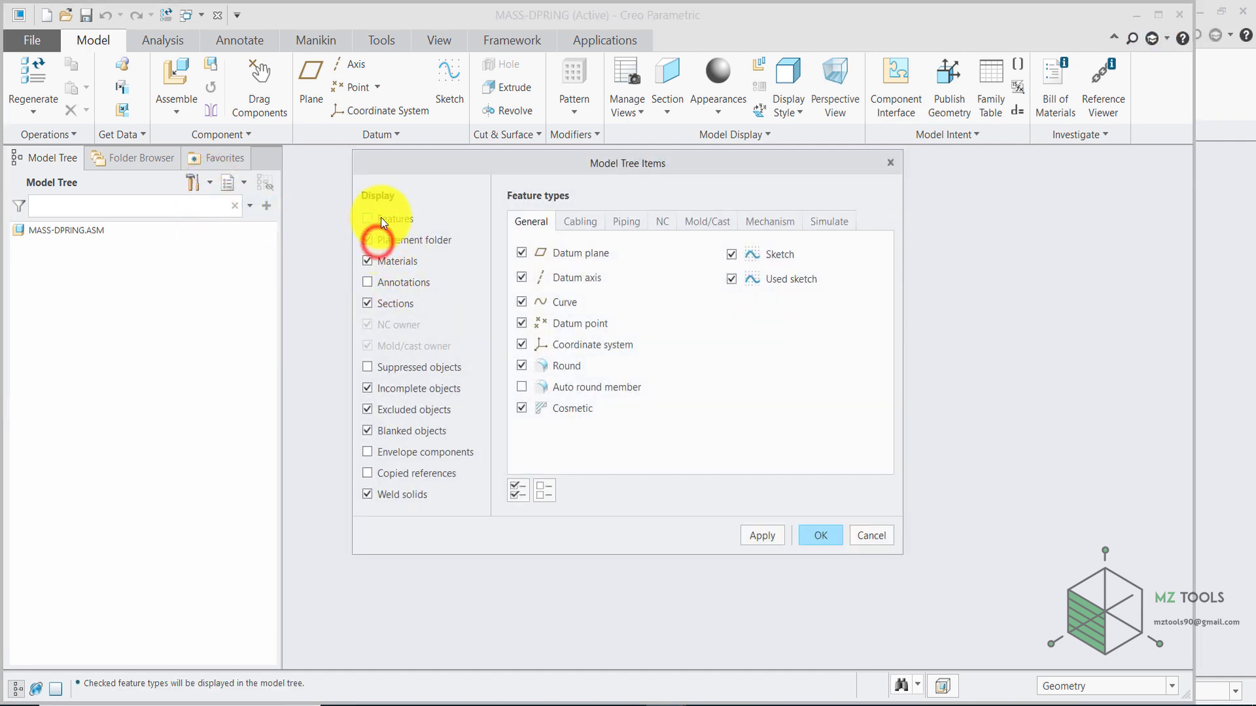
{"action": "left_click", "coordinate": [378, 218]}
{"action": "left_click", "coordinate": [396, 283]}
{"action": "left_click", "coordinate": [818, 533]}
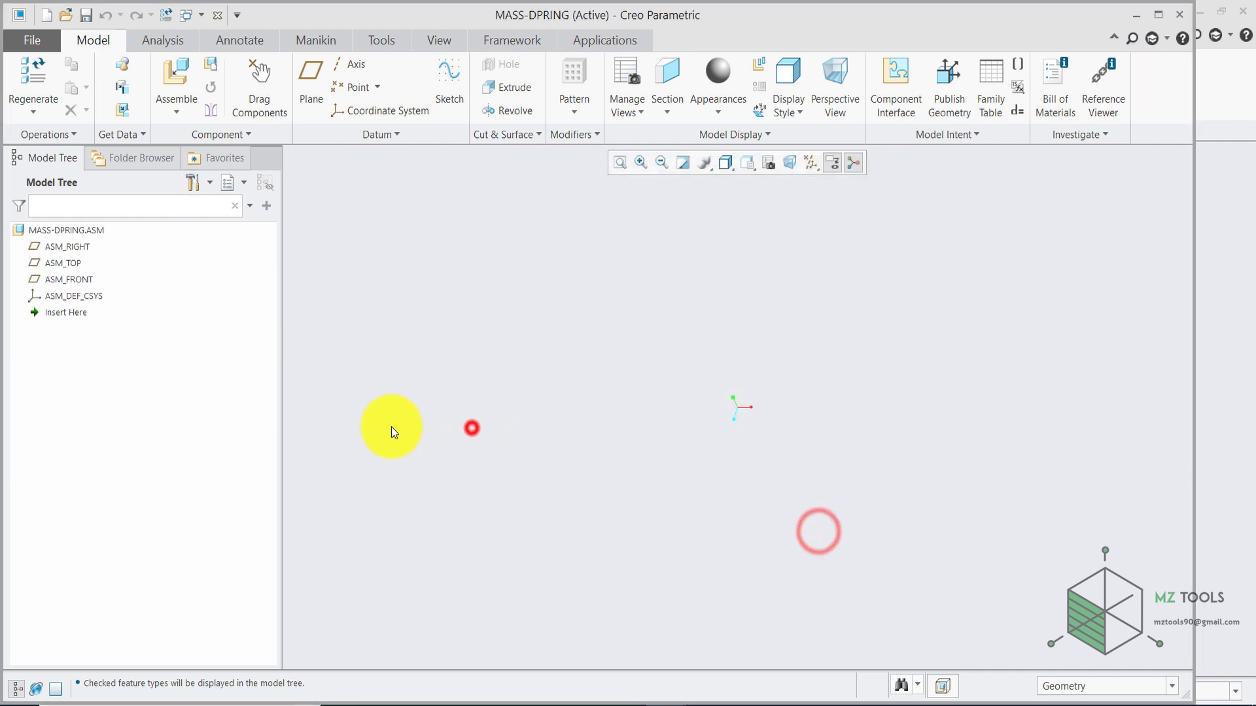
Step: Insert frame.prt into the assembly as a component and check the mass-spring reference diagram in theory_image_2.png
{"action": "left_click", "coordinate": [180, 69]}
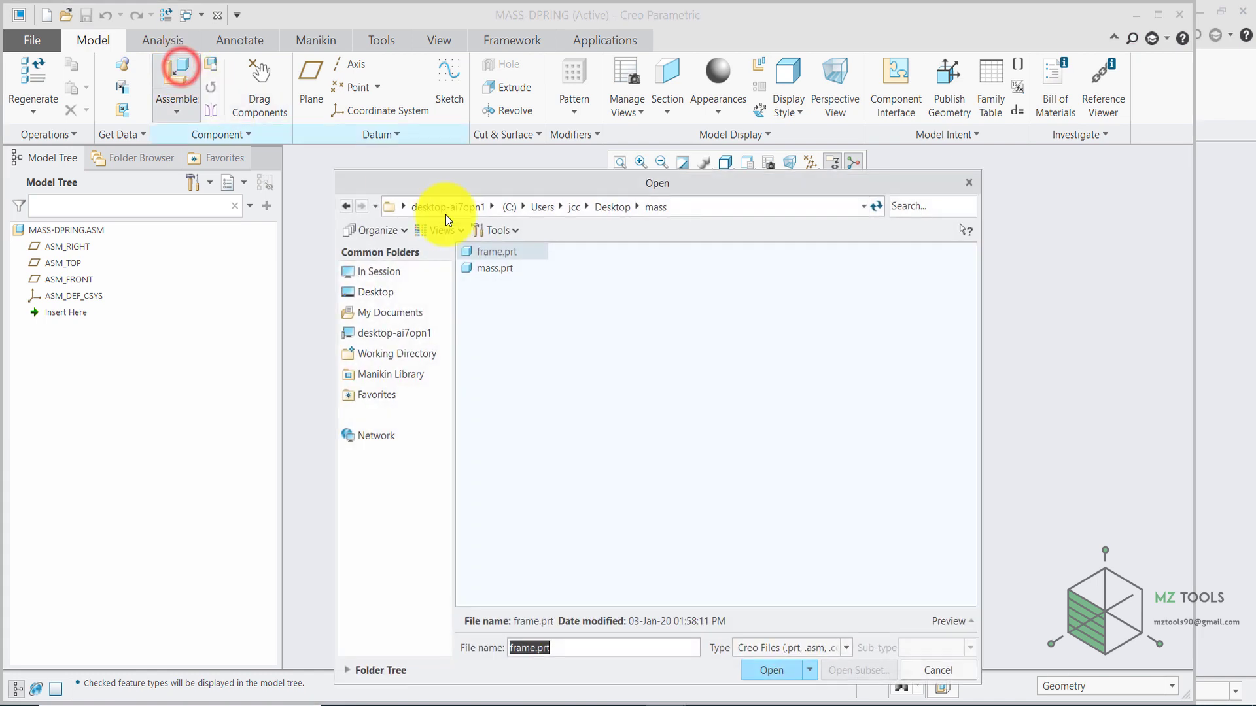
{"action": "left_click", "coordinate": [771, 670]}
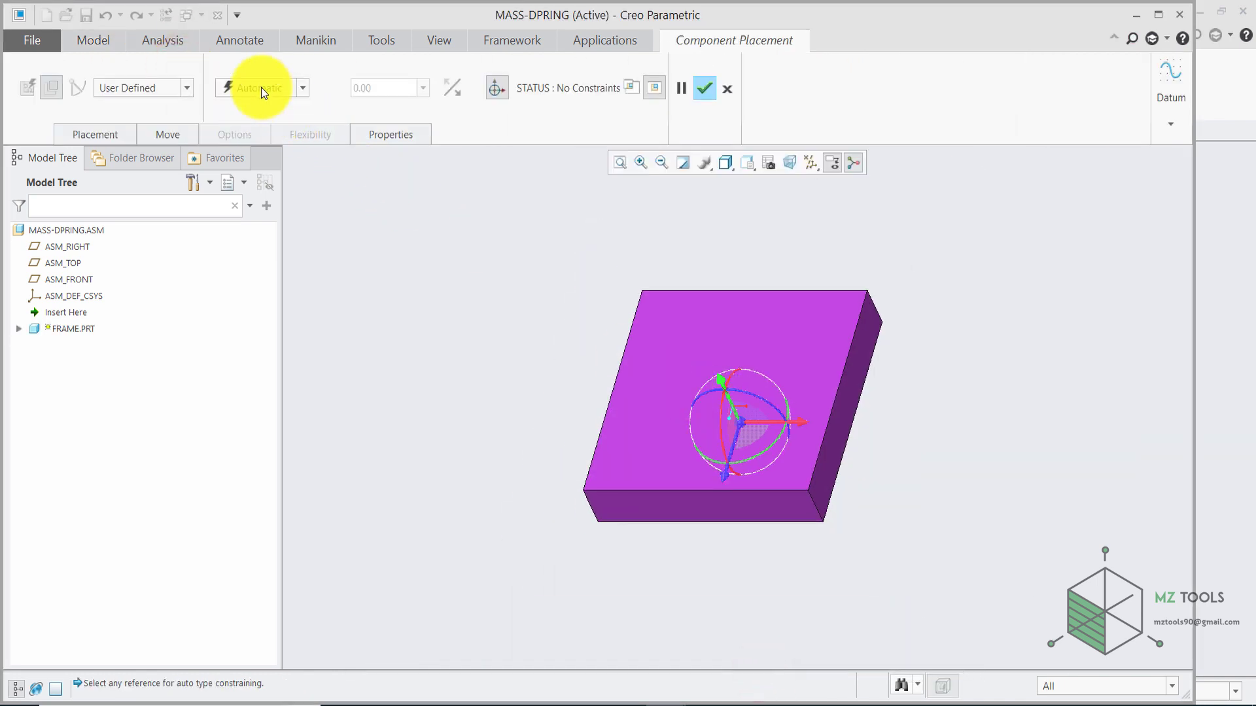
{"action": "left_click", "coordinate": [261, 88]}
{"action": "middle_click_drag", "start_coordinate": [428, 220], "coordinate": [549, 253]}
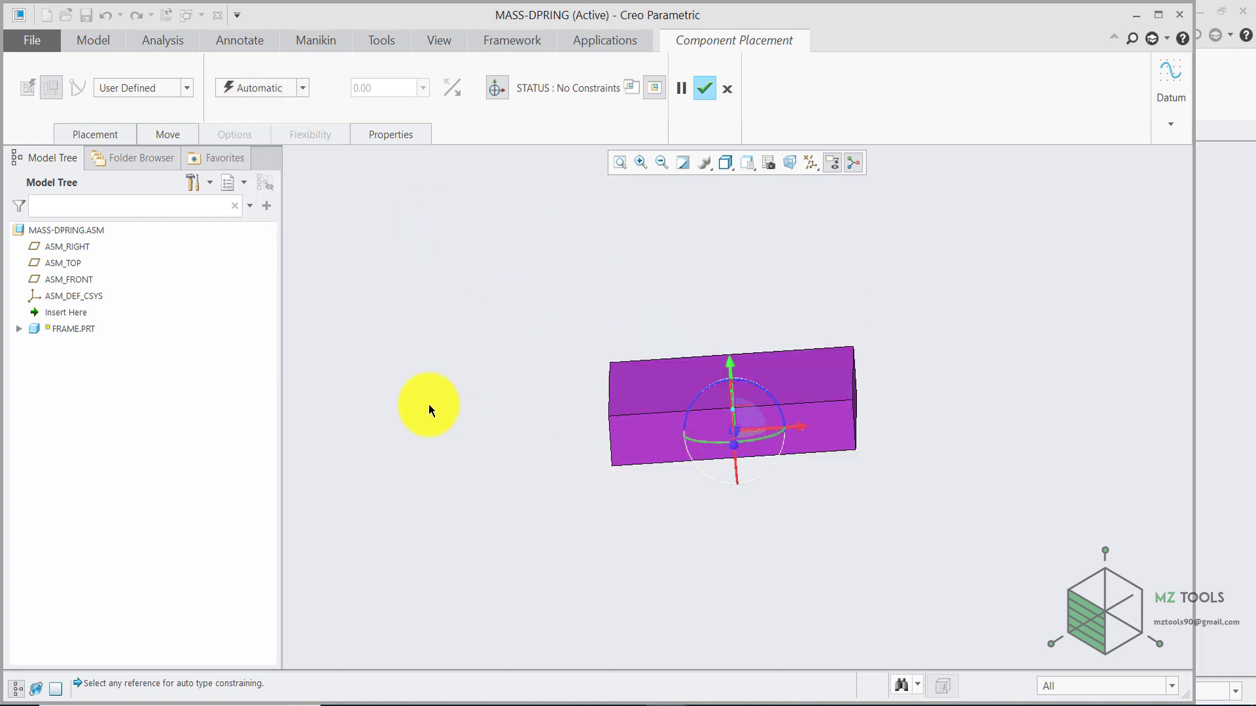
{"action": "left_click", "coordinate": [681, 696]}
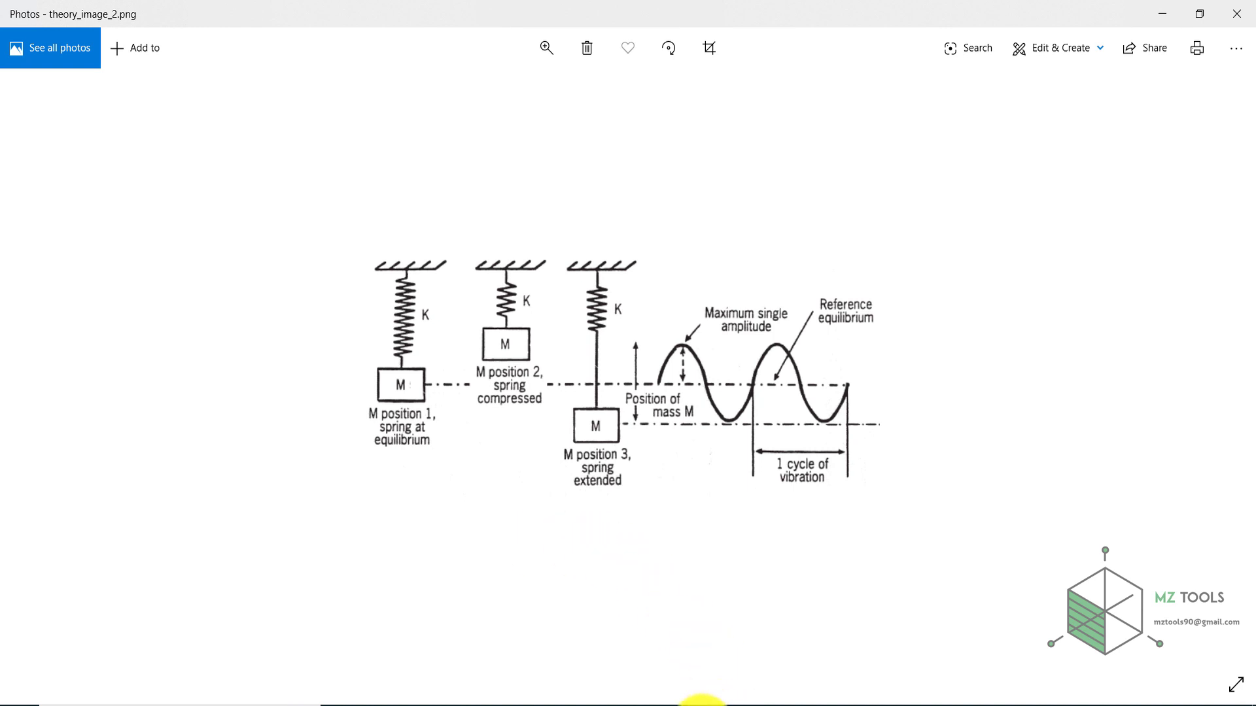
{"action": "left_click", "coordinate": [703, 703]}
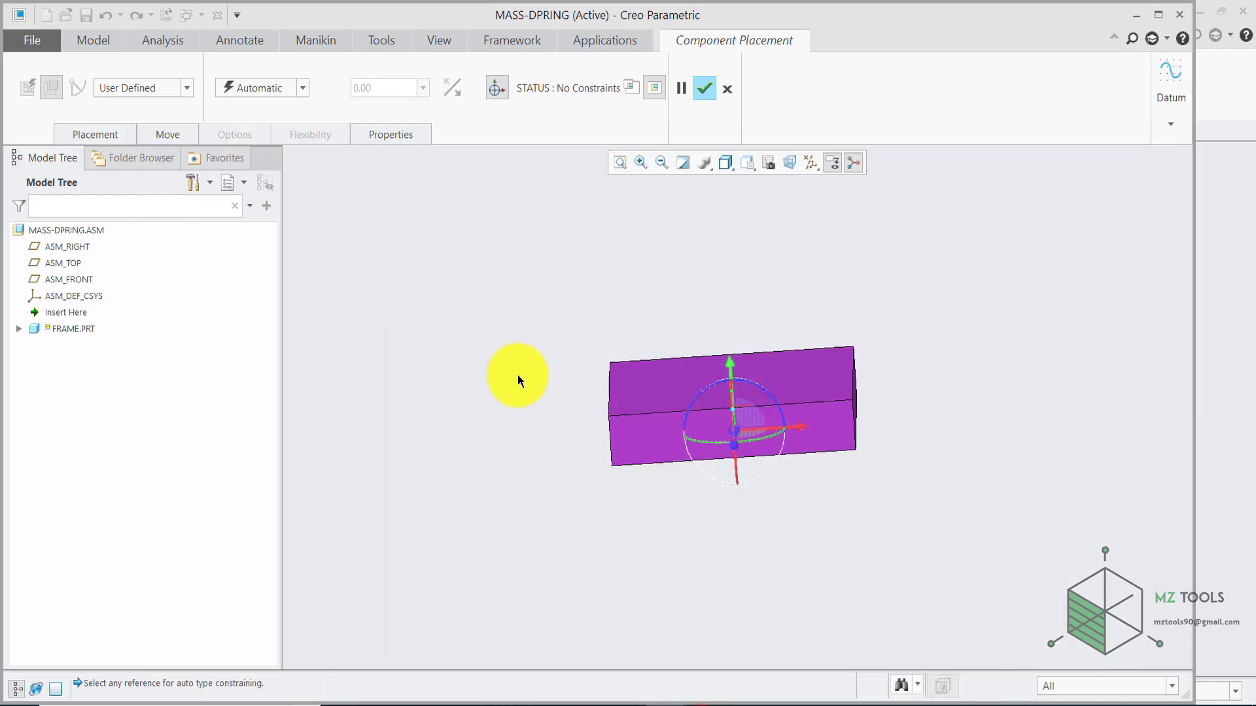
Step: Place the frame with the Default constraint and a Rigid connection, and accept the placement
{"action": "left_click", "coordinate": [269, 88]}
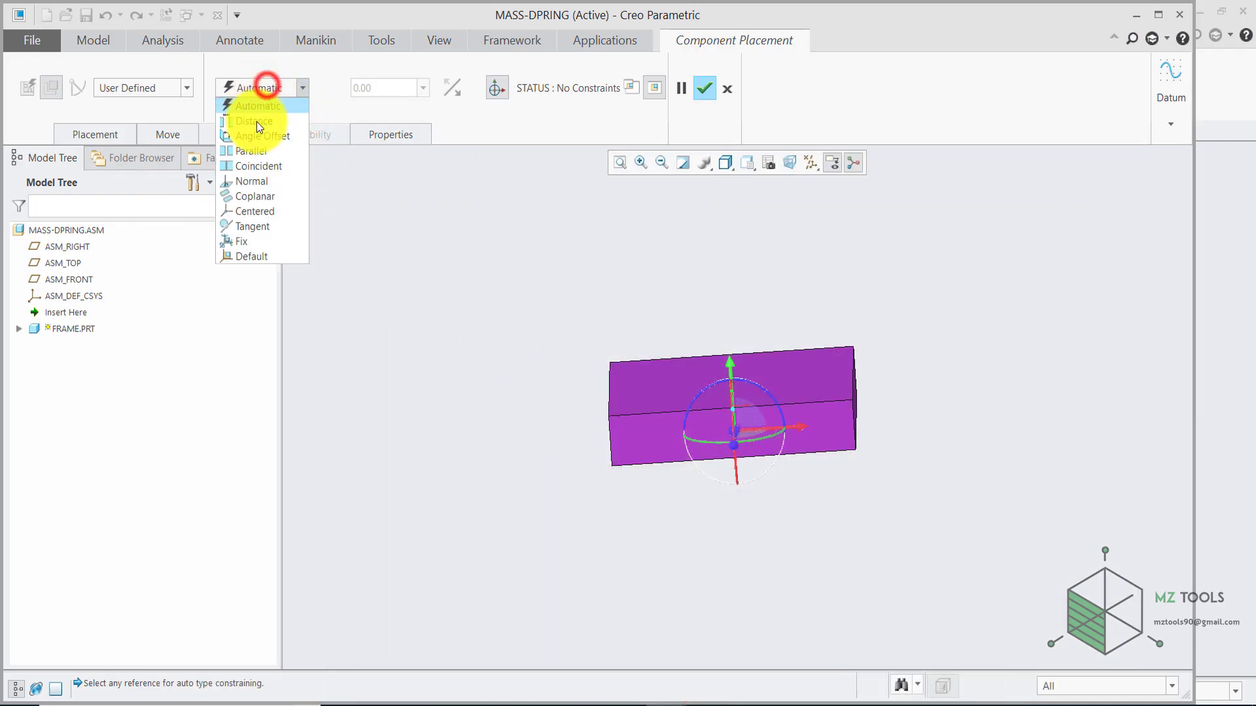
{"action": "left_click", "coordinate": [265, 254]}
{"action": "left_click", "coordinate": [159, 86]}
{"action": "left_click", "coordinate": [135, 120]}
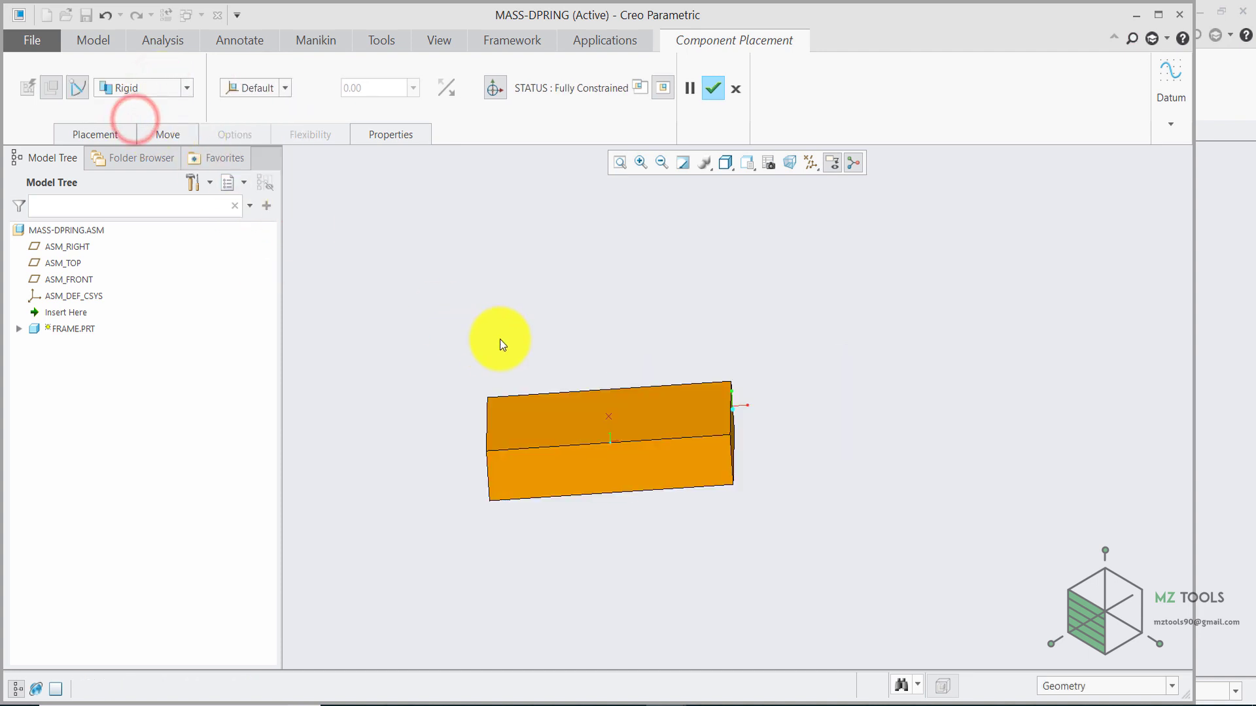
{"action": "middle_click_drag", "start_coordinate": [645, 277], "coordinate": [464, 472]}
{"action": "middle_click_drag", "start_coordinate": [555, 505], "coordinate": [521, 437]}
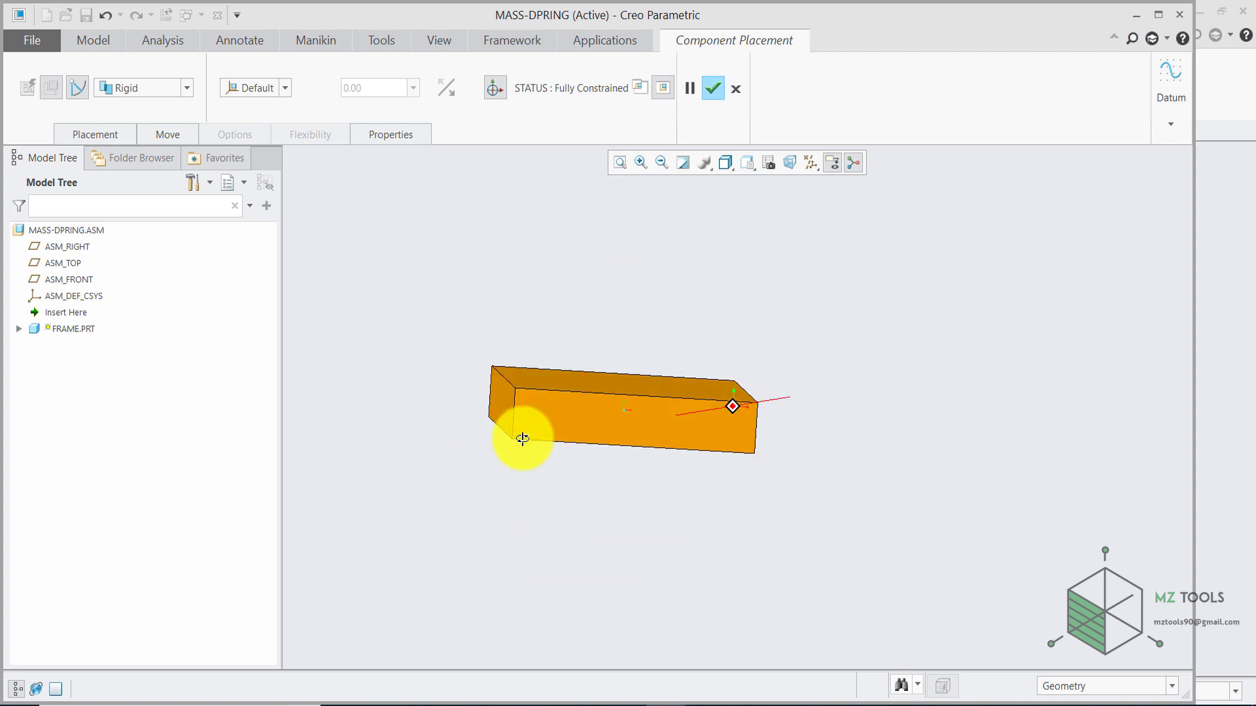
{"action": "left_click", "coordinate": [713, 88]}
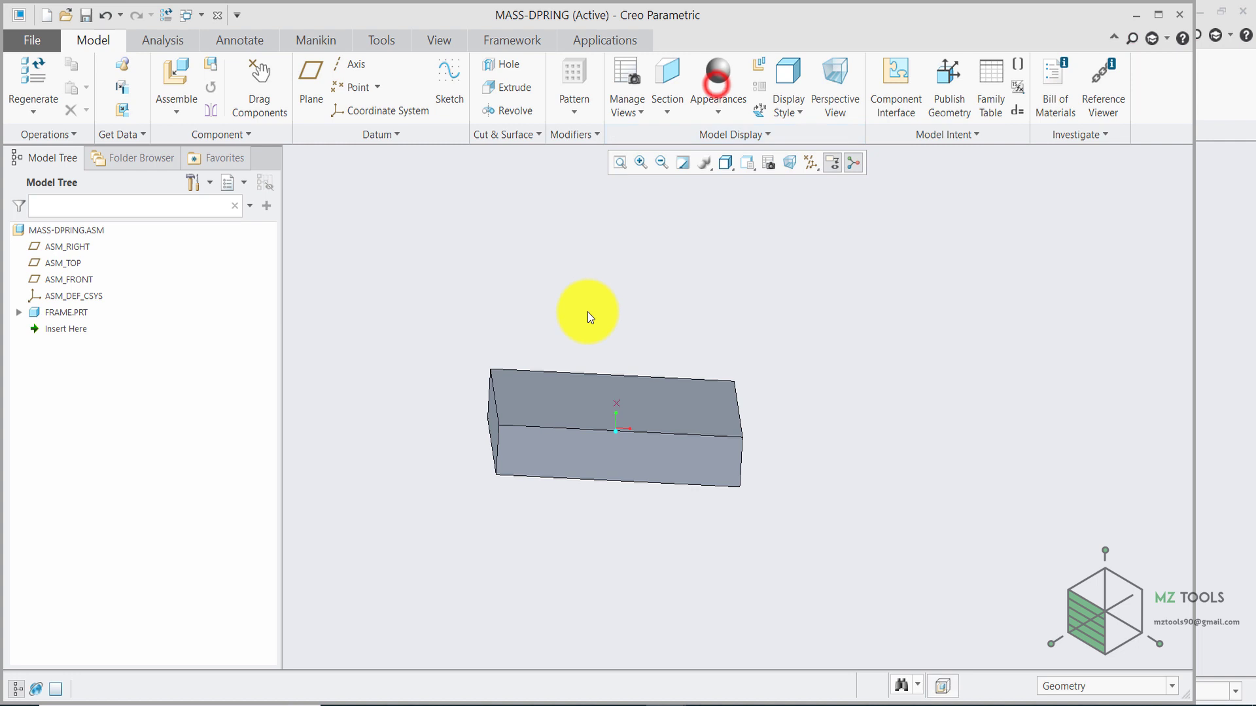
Step: Insert mass.prt into the assembly as a component
{"action": "middle_click_drag", "start_coordinate": [587, 311], "coordinate": [608, 426]}
{"action": "scroll", "coordinate": [609, 425], "scroll_direction": "up", "scroll_amount": 3}
{"action": "scroll", "coordinate": [610, 430], "scroll_direction": "down", "scroll_amount": 4}
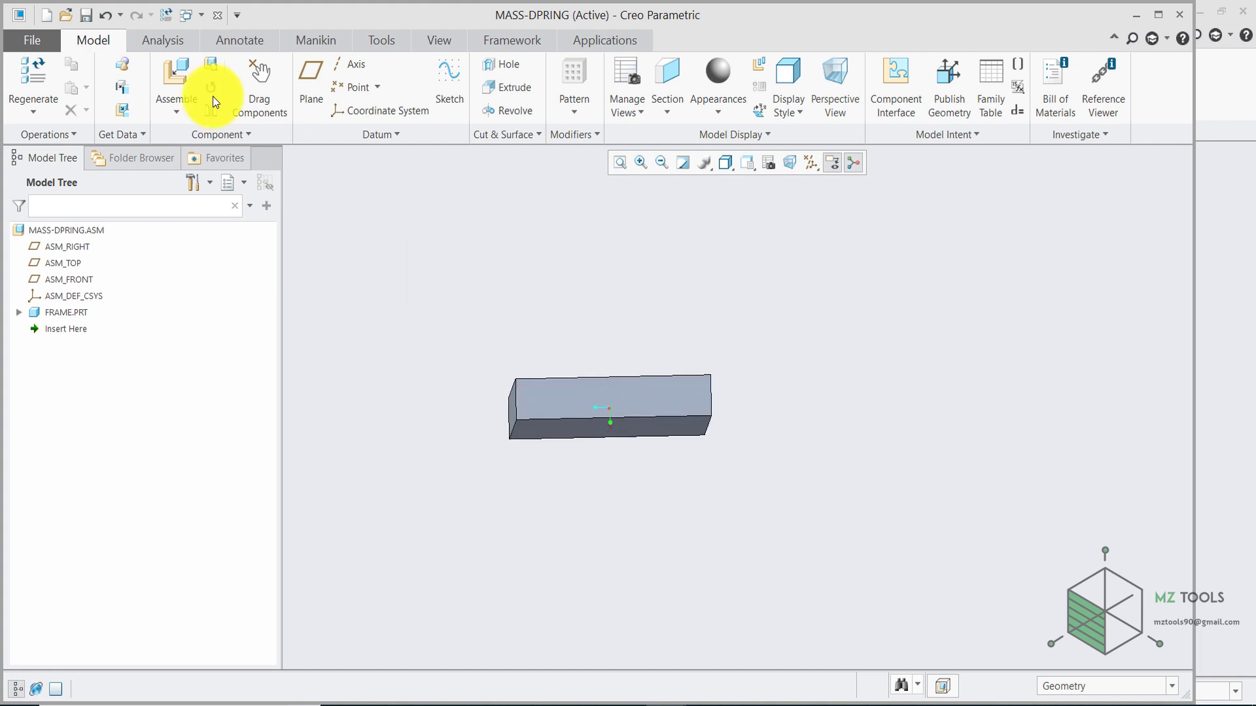
{"action": "left_click", "coordinate": [166, 64]}
{"action": "left_click", "coordinate": [484, 267]}
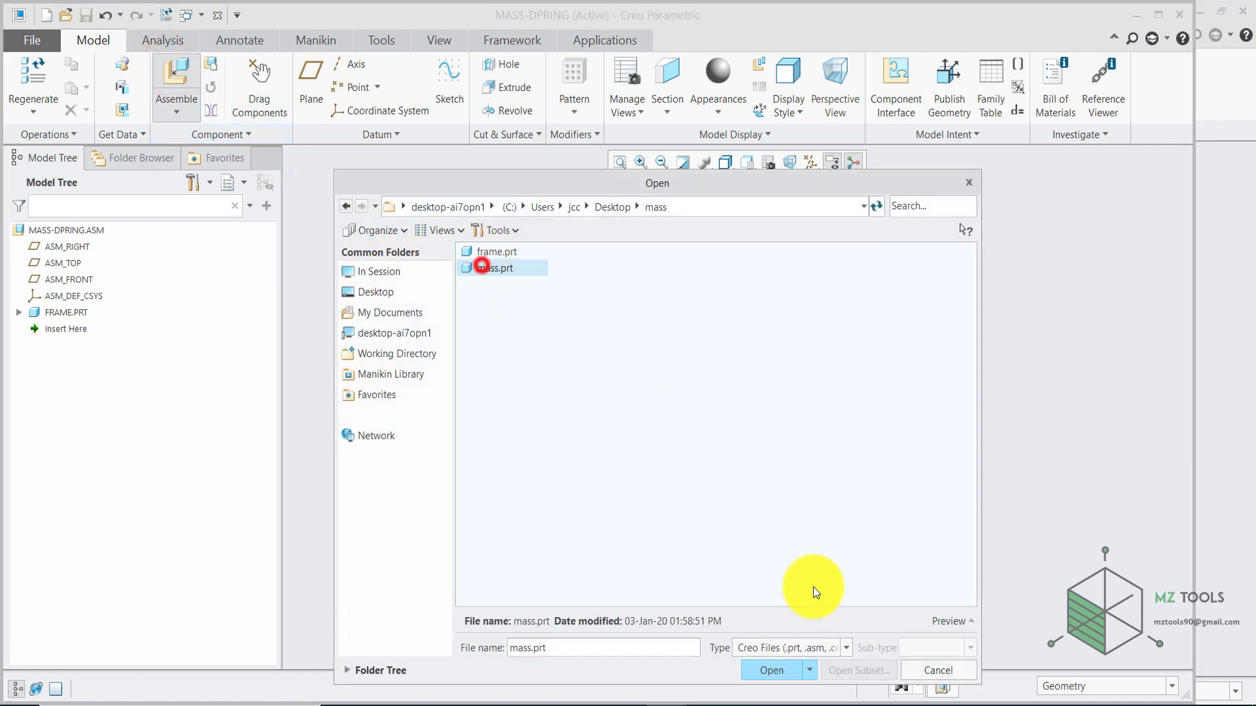
{"action": "left_click", "coordinate": [770, 661]}
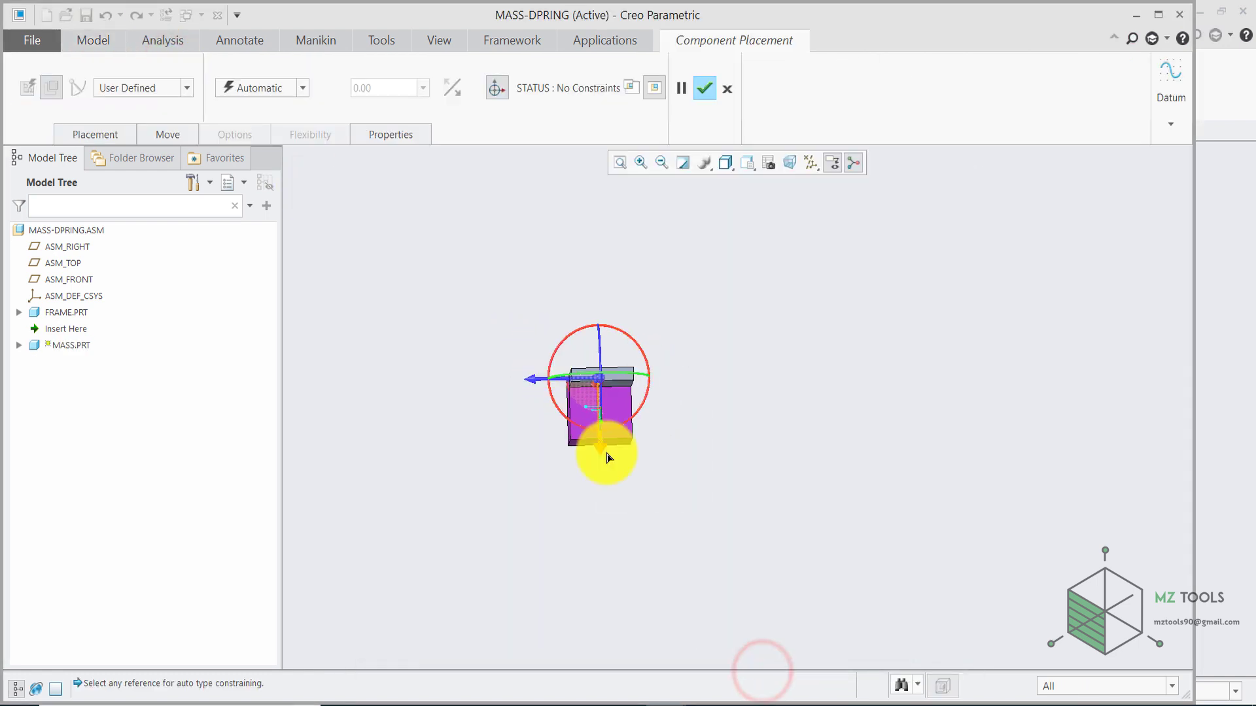
{"action": "middle_click_drag", "start_coordinate": [597, 453], "coordinate": [542, 486]}
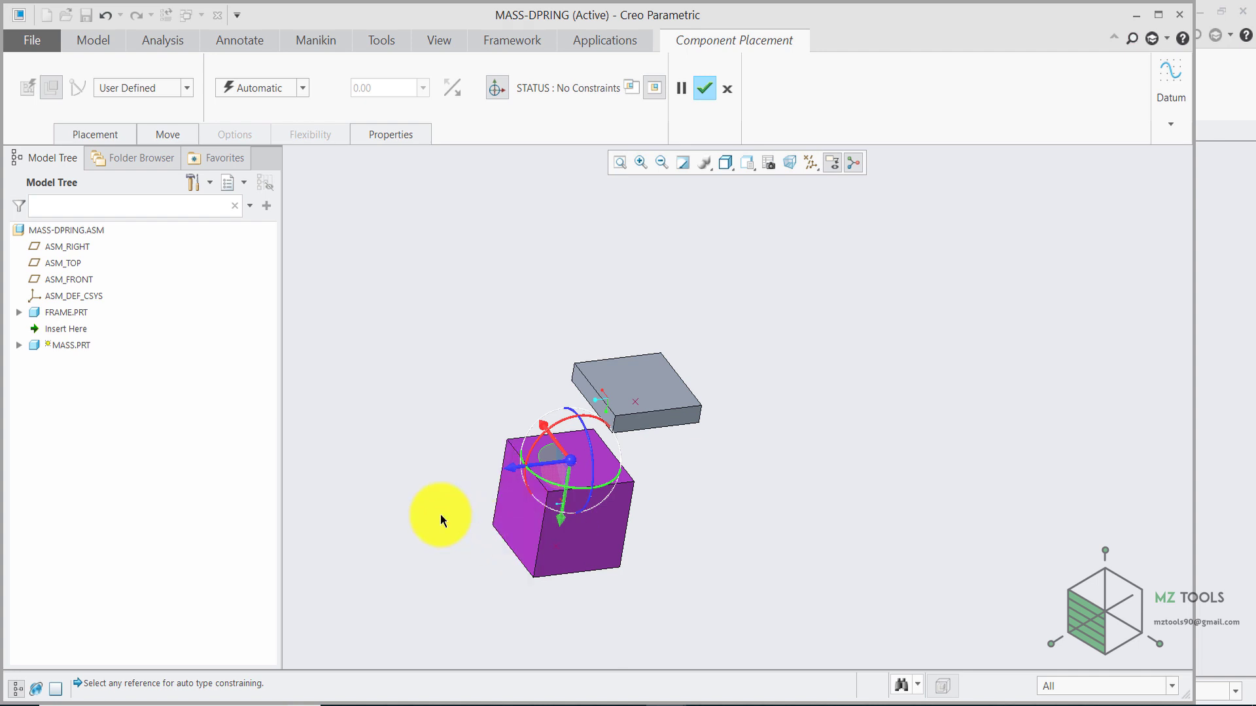
Step: Give the mass a Planar connection that makes one of its side faces coincident with the matching side face of the frame
{"action": "left_click", "coordinate": [693, 703]}
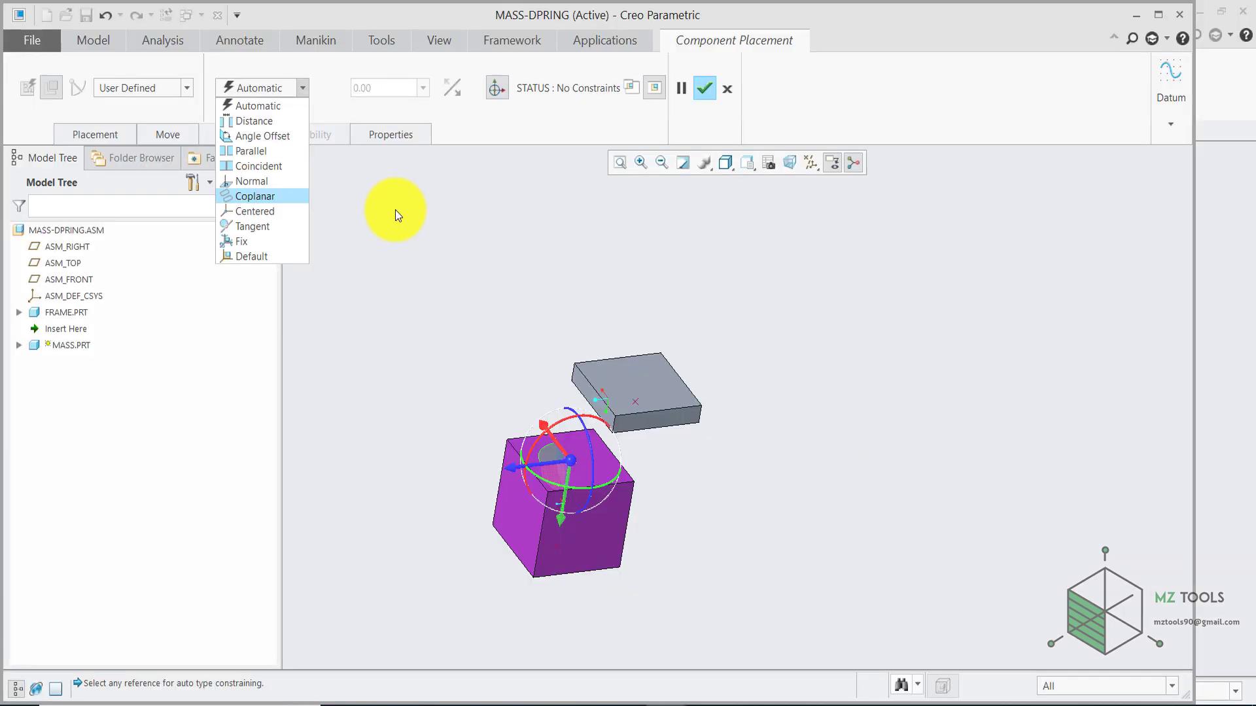
{"action": "left_click", "coordinate": [395, 208]}
{"action": "left_click", "coordinate": [160, 88]}
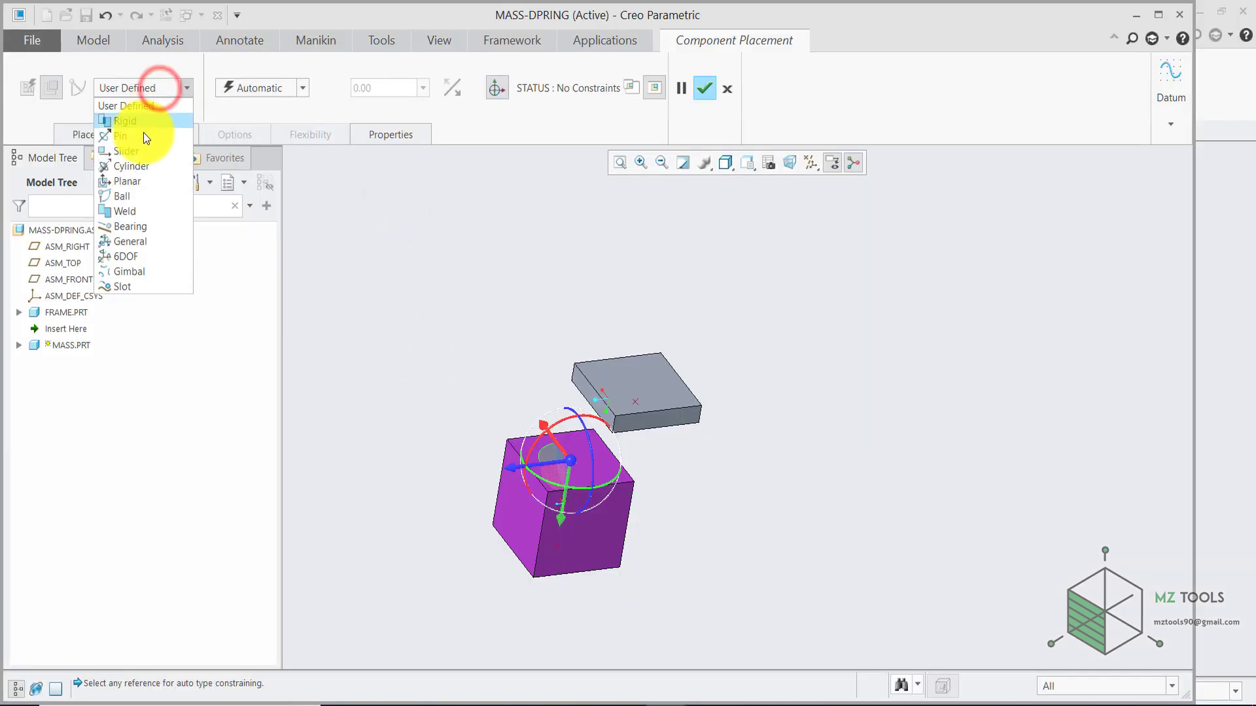
{"action": "left_click", "coordinate": [136, 181]}
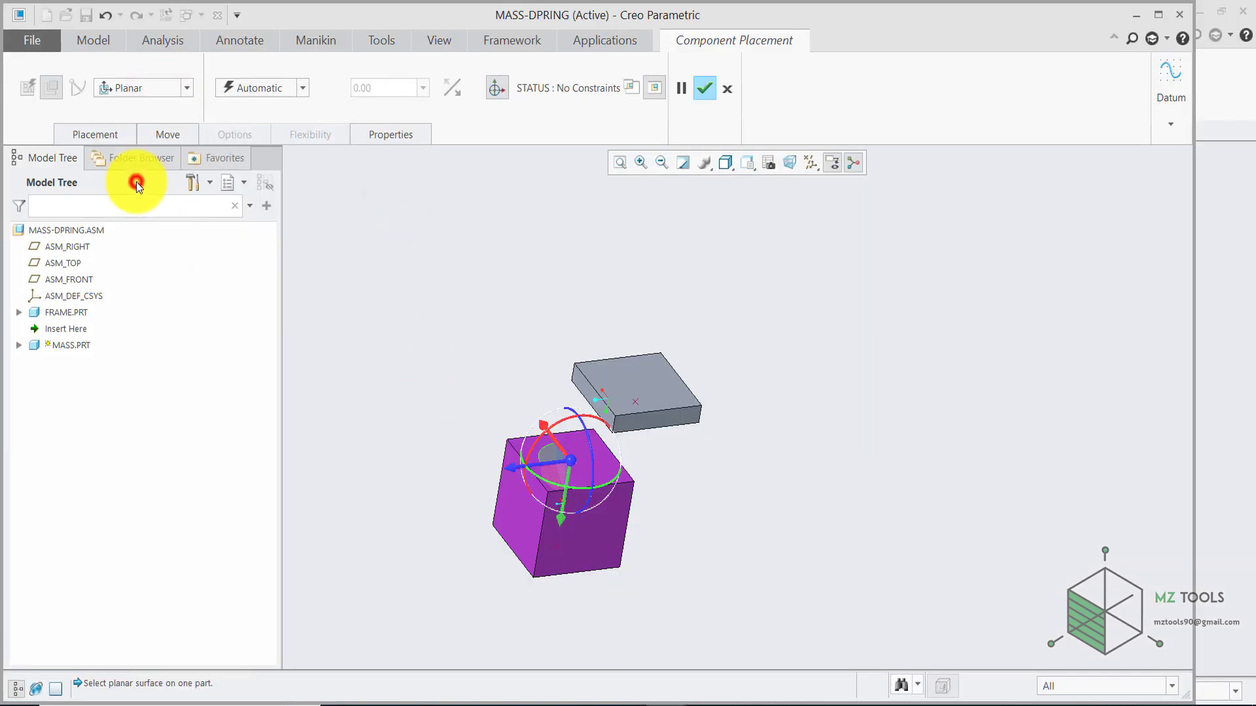
{"action": "left_click", "coordinate": [526, 522]}
{"action": "scroll", "coordinate": [611, 390], "scroll_direction": "up", "scroll_amount": 4}
{"action": "left_click", "coordinate": [556, 390]}
{"action": "scroll", "coordinate": [555, 390], "scroll_direction": "down", "scroll_amount": 4}
{"action": "middle_click_drag", "start_coordinate": [470, 423], "coordinate": [453, 536]}
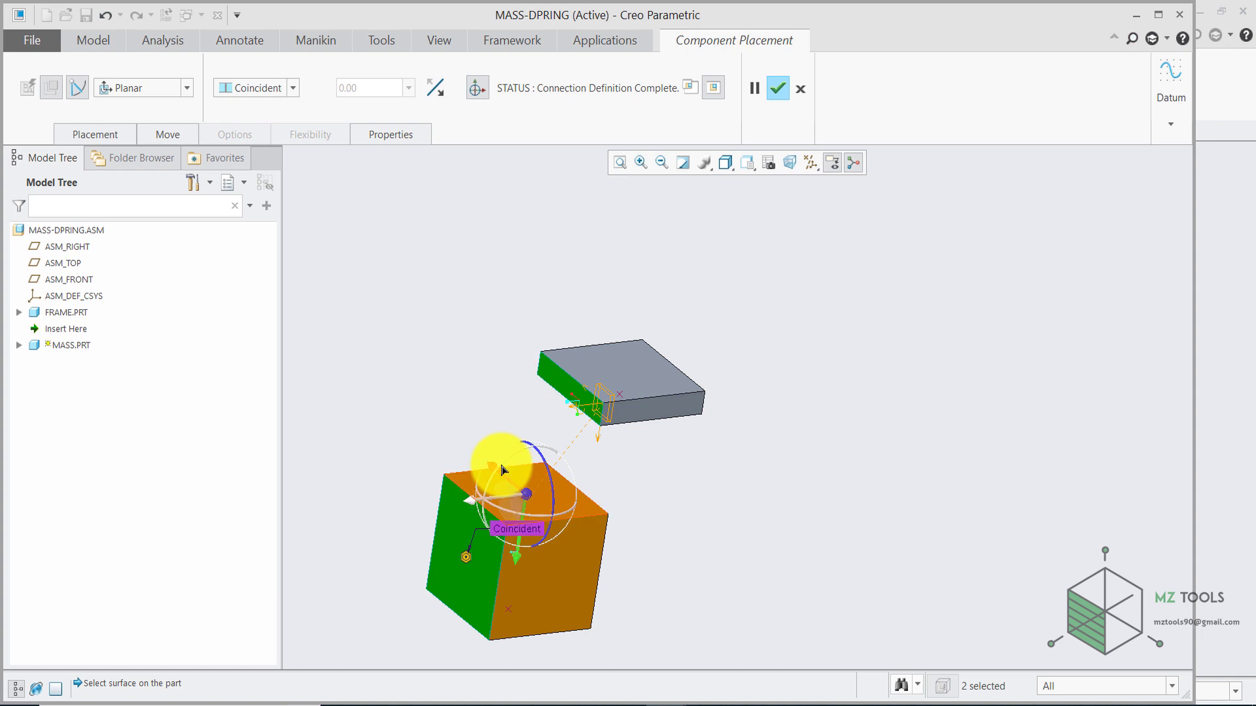
Step: Add a second Planar connection set aligning the adjacent side faces of mass and frame, and accept the mass placement
{"action": "left_click", "coordinate": [115, 135]}
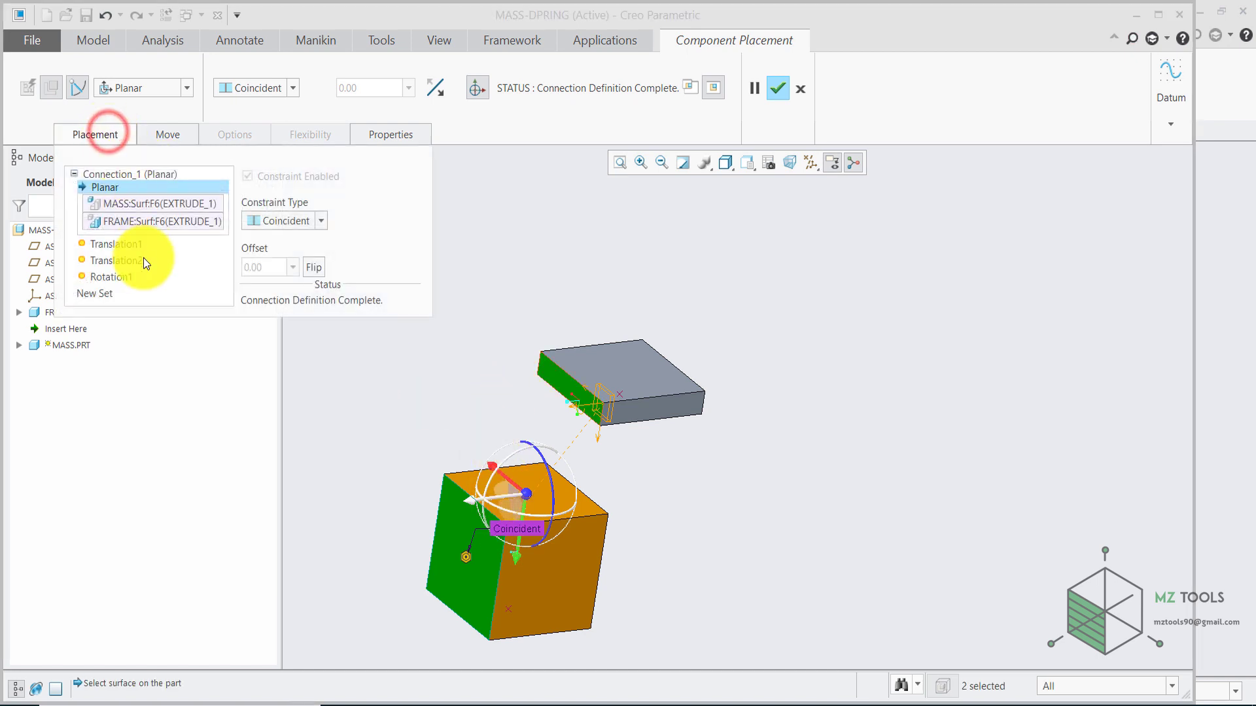
{"action": "left_click", "coordinate": [104, 293]}
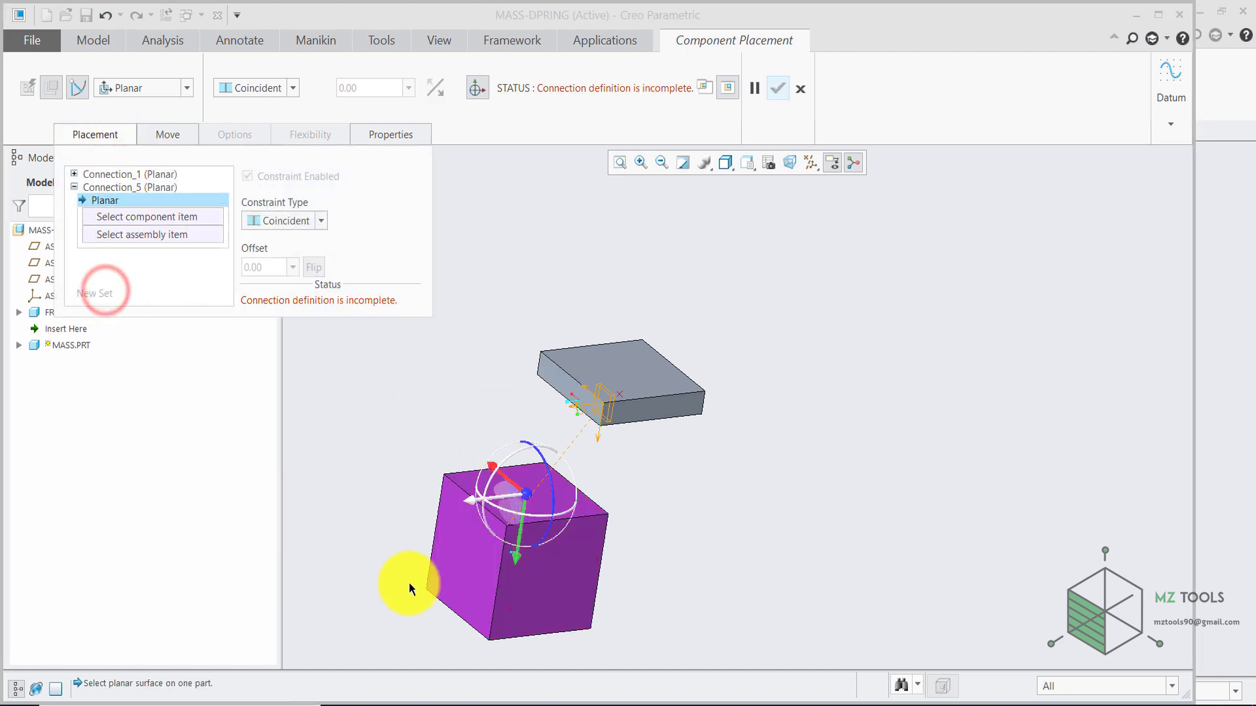
{"action": "left_click", "coordinate": [583, 577]}
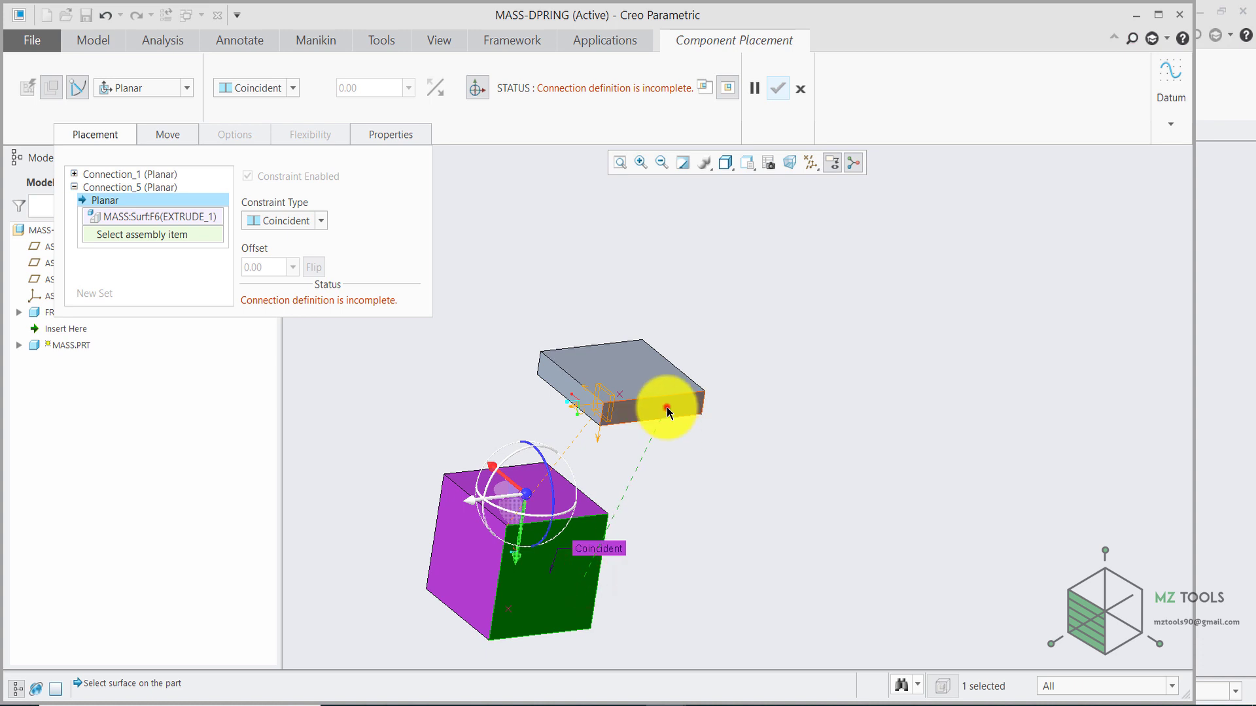
{"action": "left_click", "coordinate": [666, 407]}
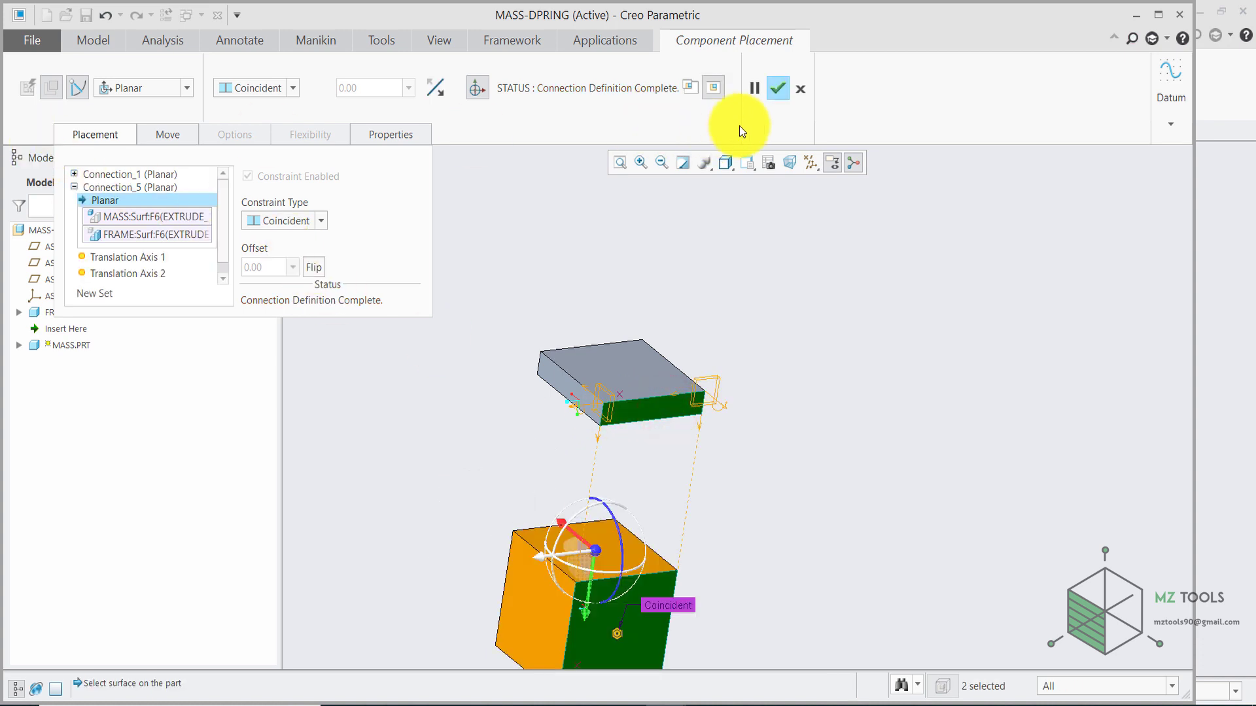
{"action": "left_click", "coordinate": [775, 90]}
{"action": "left_click", "coordinate": [497, 286]}
{"action": "left_click", "coordinate": [457, 317]}
{"action": "middle_click_drag", "start_coordinate": [598, 586], "coordinate": [540, 438], "text": "shift"}
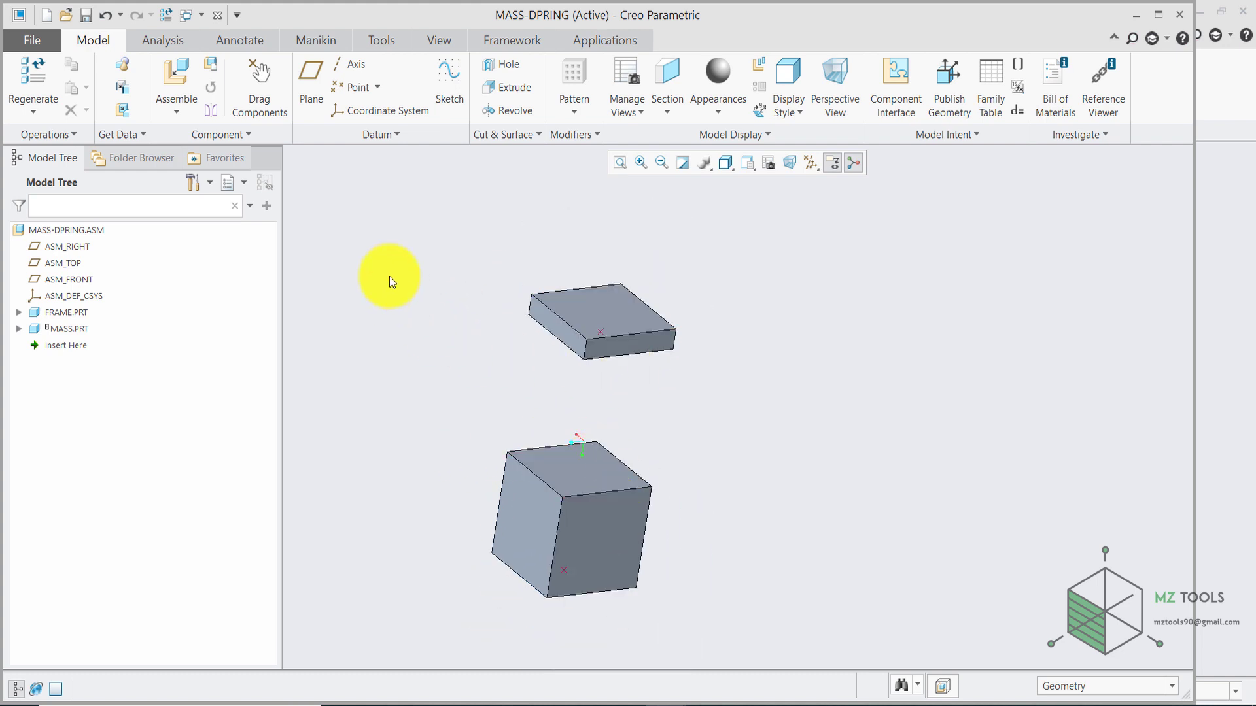
Step: Test the mass's free motion by moving it along its vertical direction below the frame with Drag Components
{"action": "left_click", "coordinate": [257, 76]}
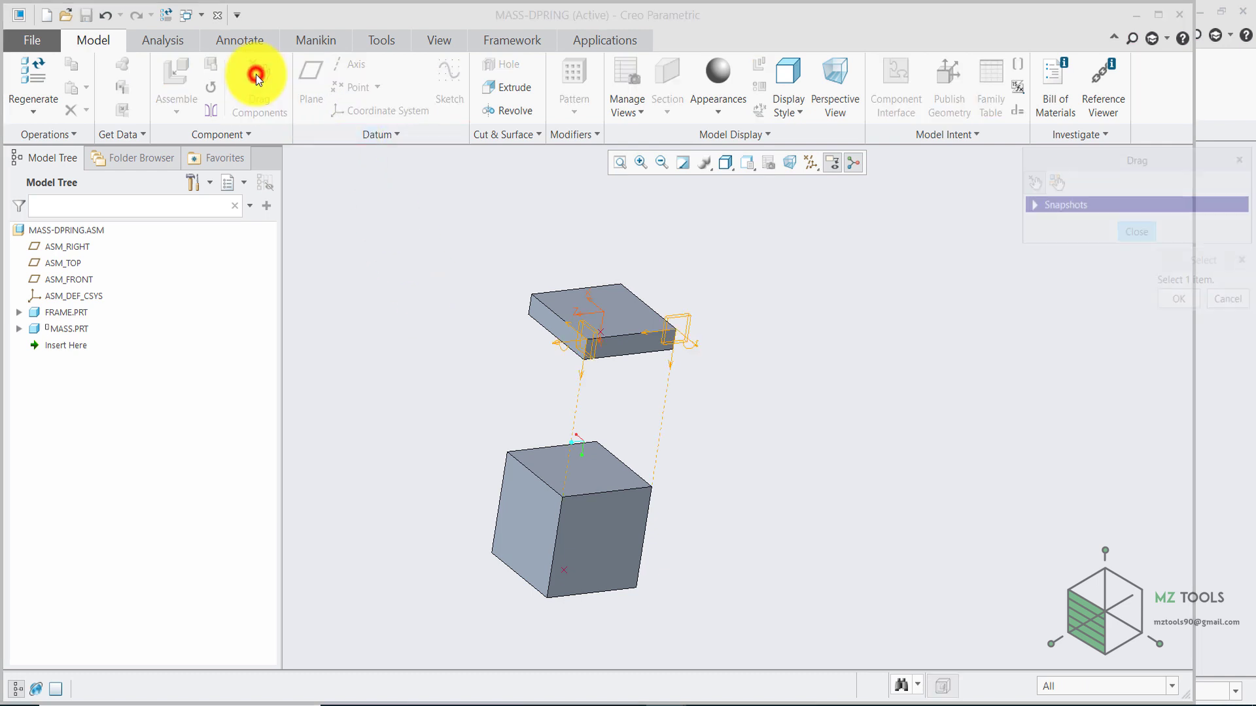
{"action": "left_click", "coordinate": [591, 519]}
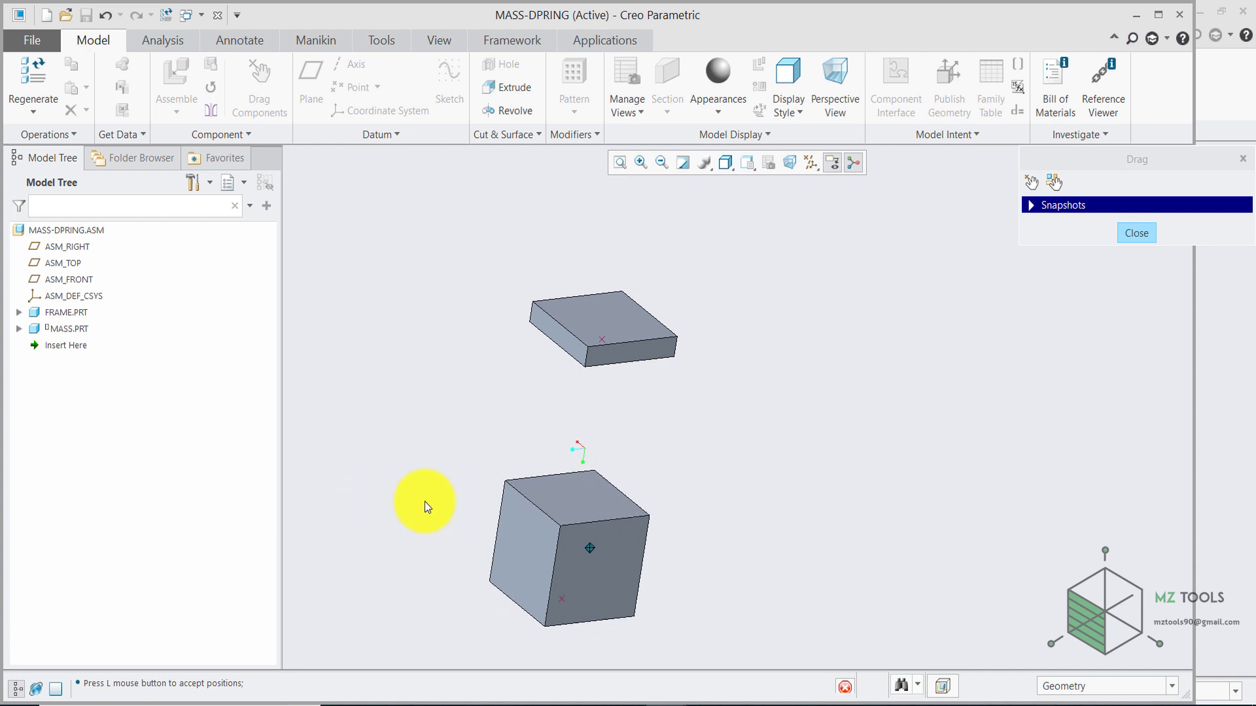
{"action": "left_click", "coordinate": [664, 481]}
{"action": "left_click", "coordinate": [1143, 232]}
Step: Open the mass part from the assembly and sketch a datum point at the center of the face opposite its existing point
{"action": "left_click", "coordinate": [804, 326]}
{"action": "scroll", "coordinate": [582, 543], "scroll_direction": "down", "scroll_amount": 1}
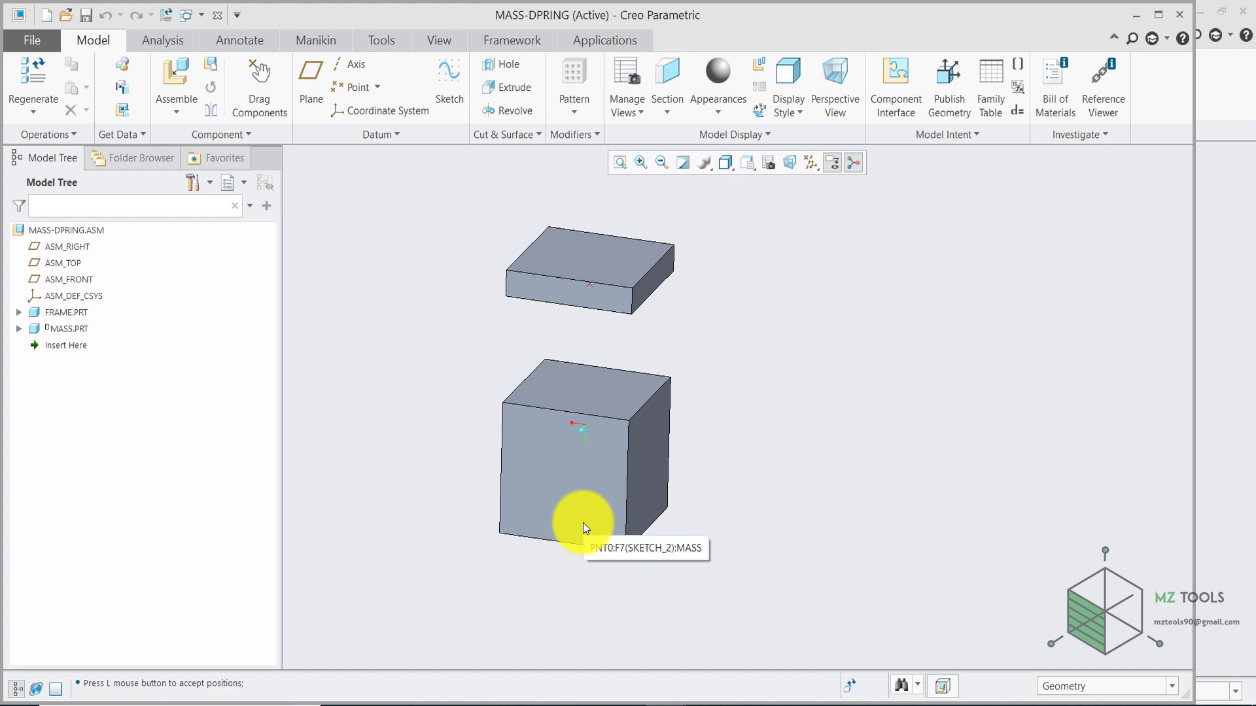
{"action": "middle_click_drag", "start_coordinate": [575, 531], "coordinate": [561, 445]}
{"action": "right_click", "coordinate": [67, 333]}
{"action": "left_click", "coordinate": [99, 284]}
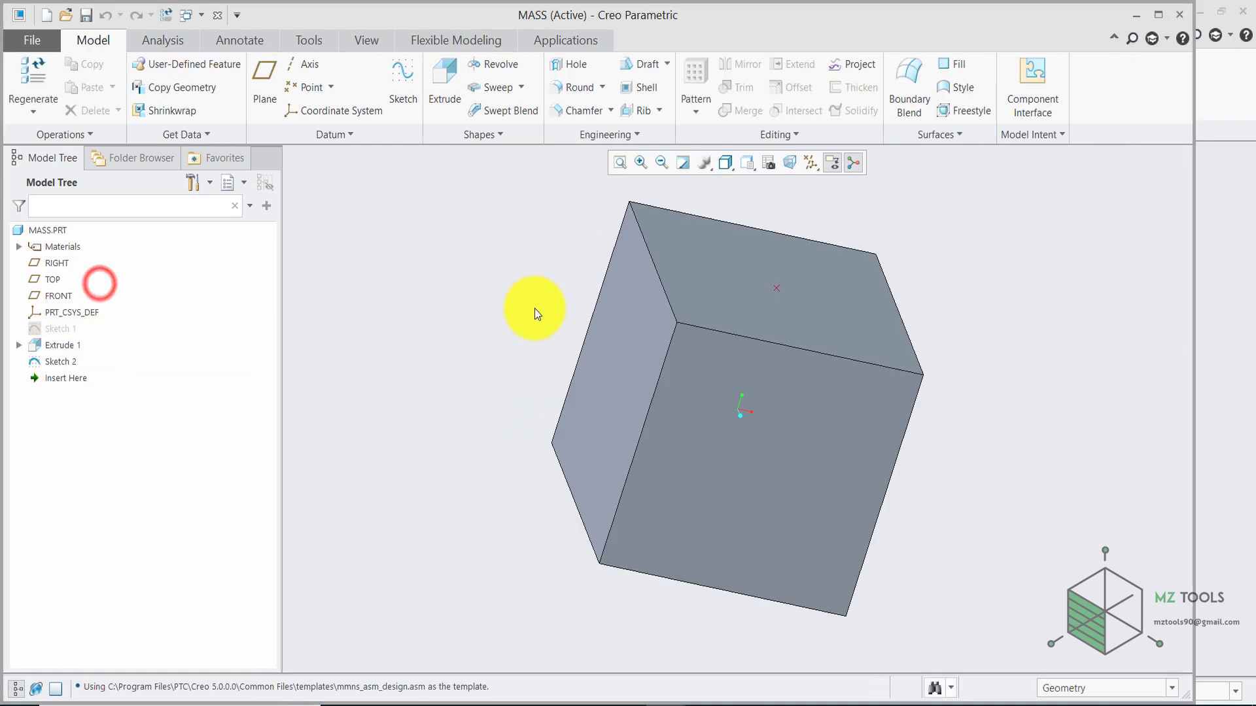
{"action": "middle_click_drag", "start_coordinate": [535, 308], "coordinate": [738, 280]}
{"action": "left_click", "coordinate": [741, 279]}
{"action": "left_click", "coordinate": [830, 207]}
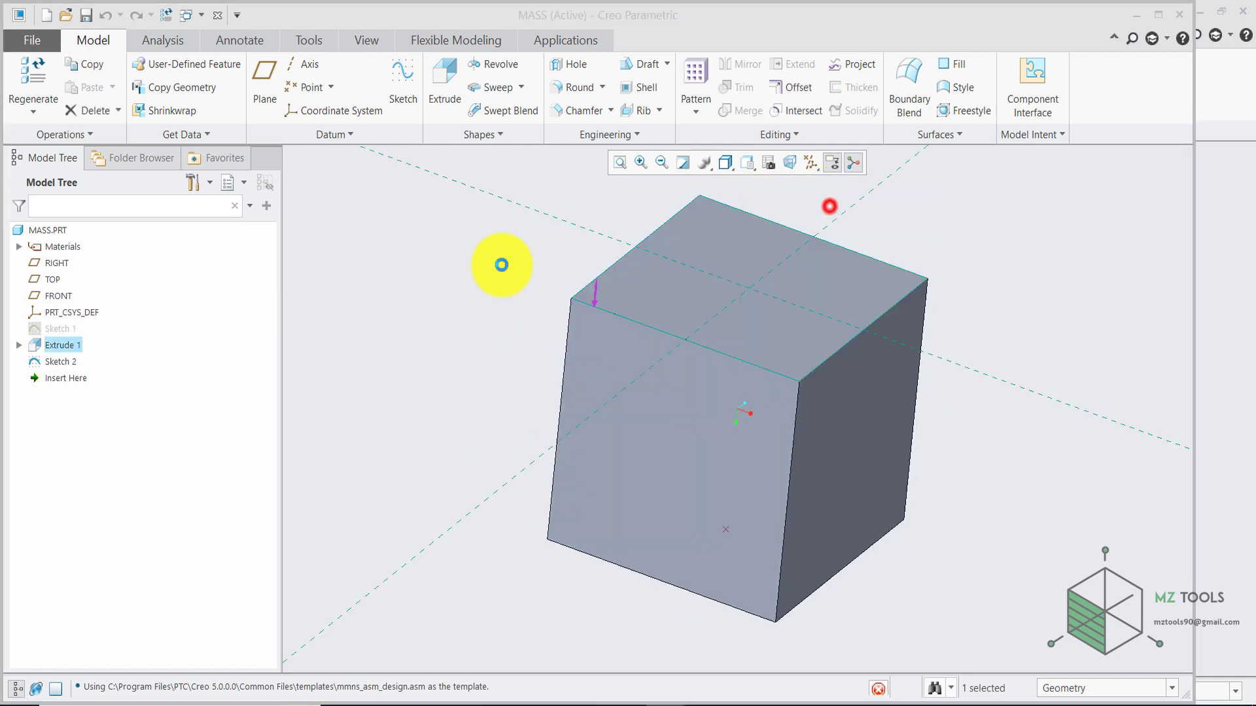
{"action": "left_click", "coordinate": [187, 87]}
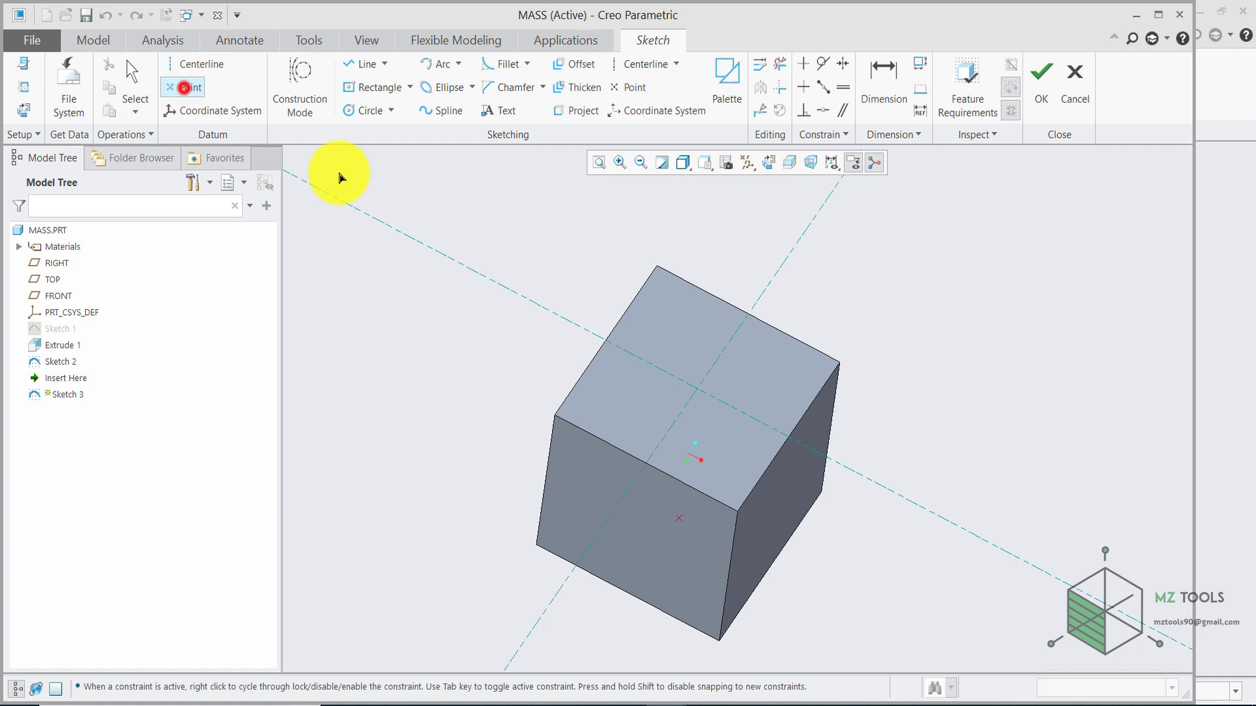
{"action": "left_click", "coordinate": [706, 388]}
{"action": "left_click", "coordinate": [1041, 83]}
Step: Save the mass part and switch back to the Mass-dpring assembly
{"action": "left_click", "coordinate": [86, 15]}
{"action": "left_click", "coordinate": [186, 15]}
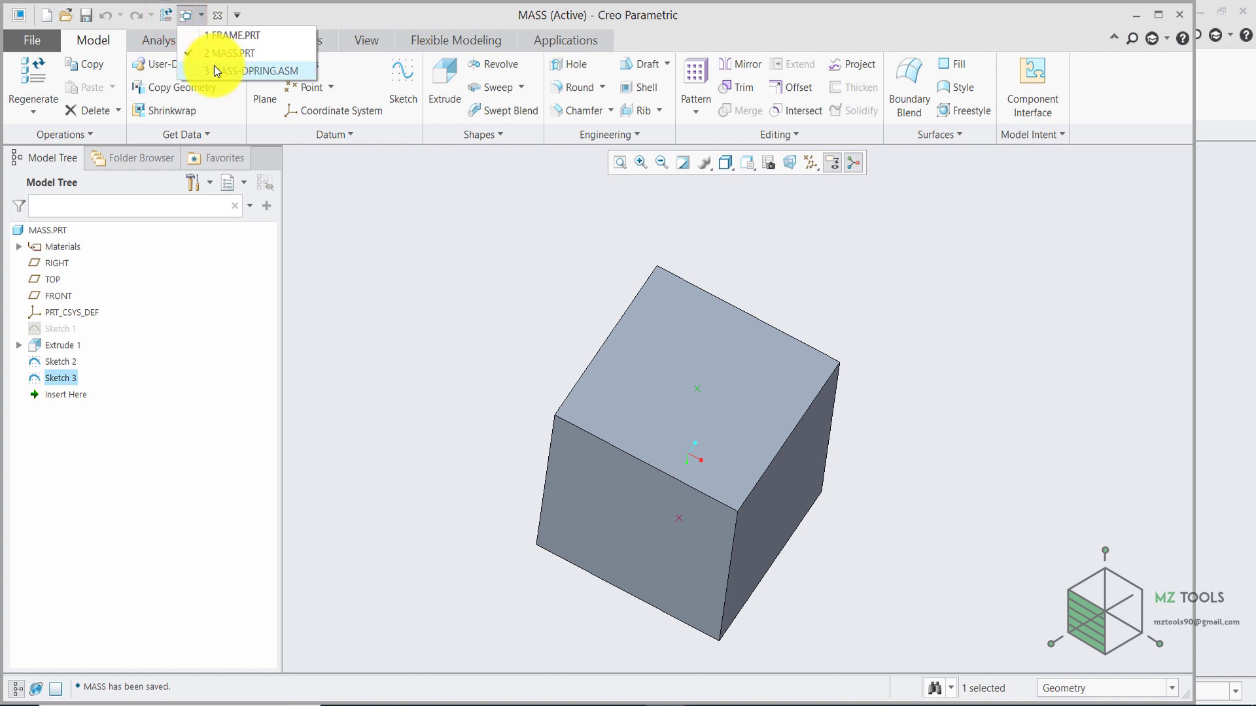
{"action": "left_click", "coordinate": [214, 67]}
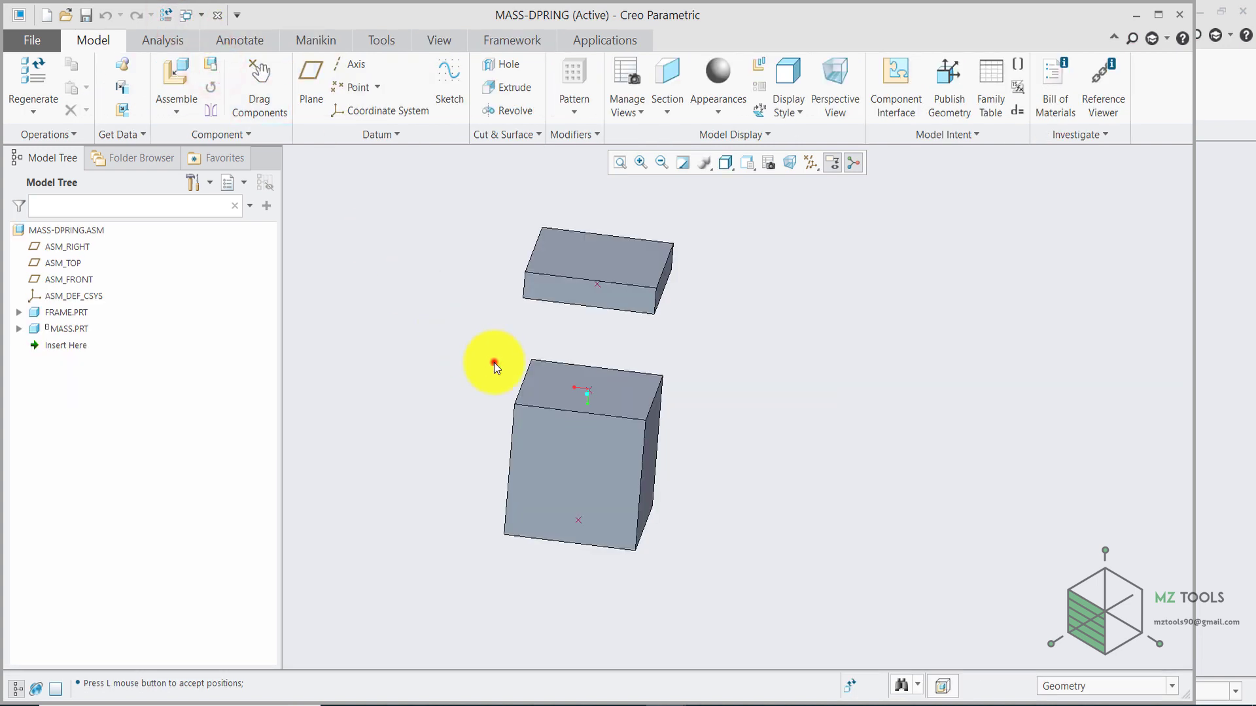
Step: Hide the spin center in the assembly view
{"action": "middle_click_drag", "start_coordinate": [493, 362], "coordinate": [579, 415]}
{"action": "scroll", "coordinate": [580, 415], "scroll_direction": "up", "scroll_amount": 2}
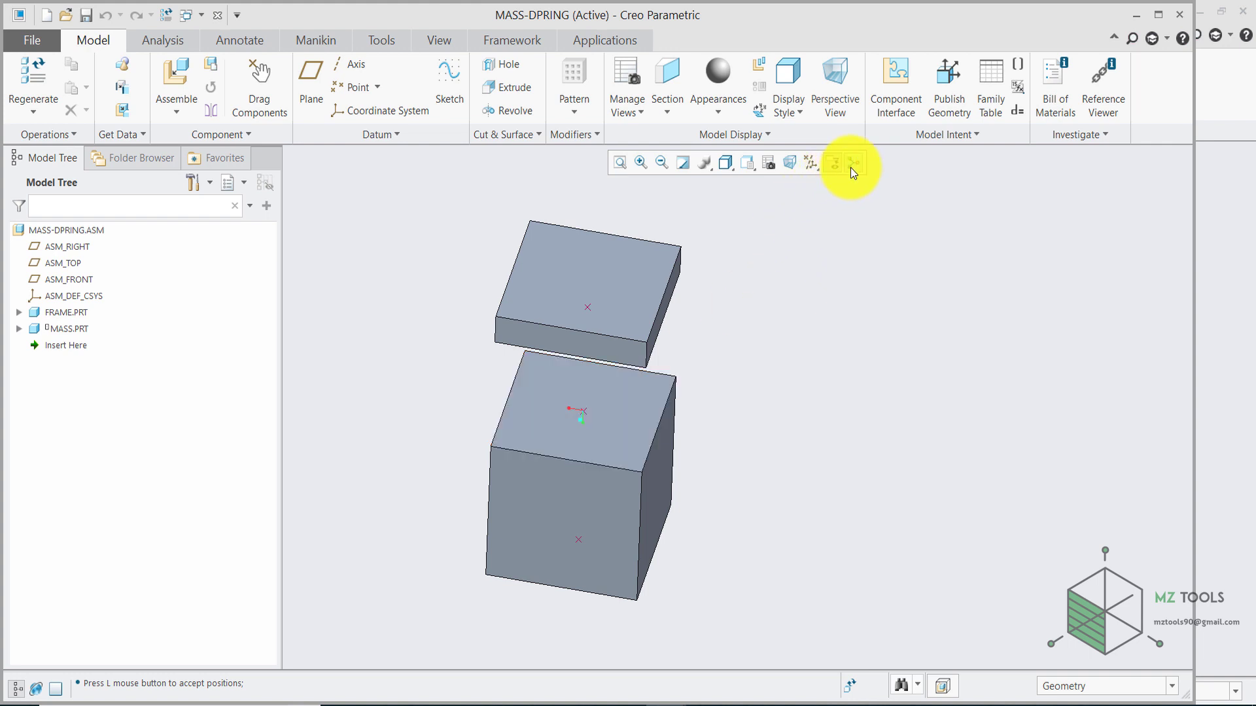
{"action": "left_click", "coordinate": [834, 164]}
{"action": "middle_click_drag", "start_coordinate": [591, 419], "coordinate": [512, 412]}
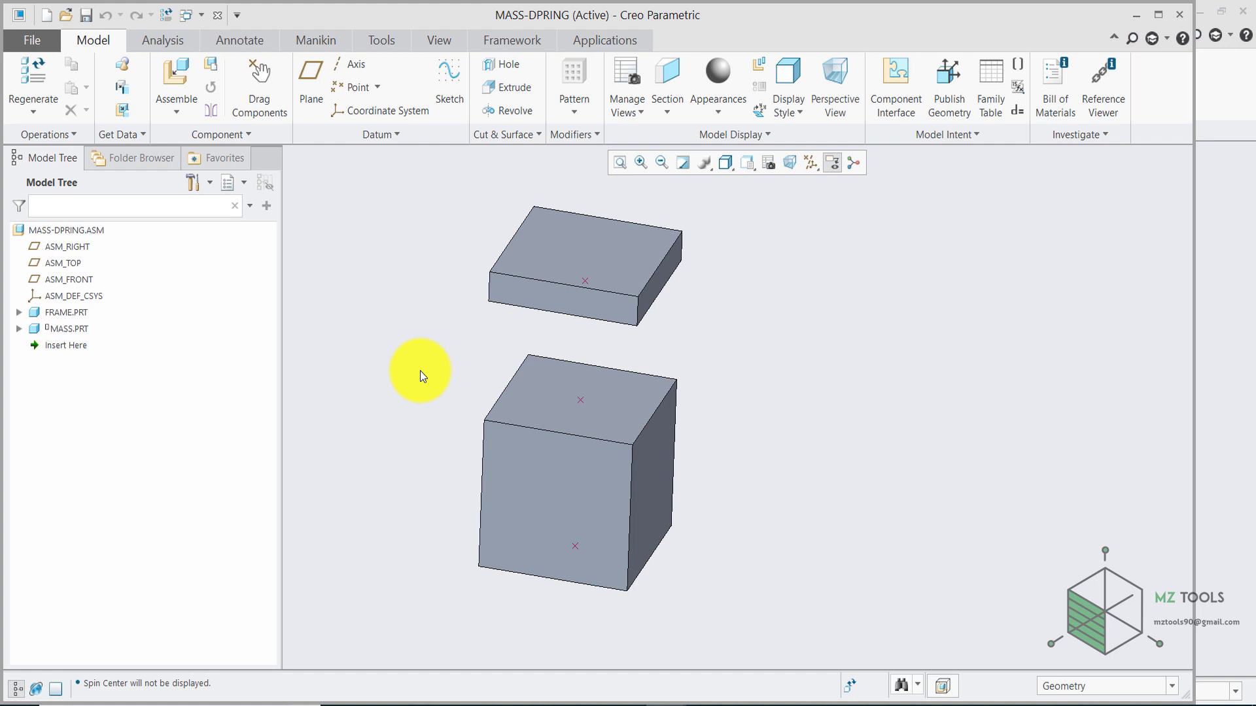
Step: Move the mass up closer to the frame with Drag Components and accept the position
{"action": "left_click", "coordinate": [281, 90]}
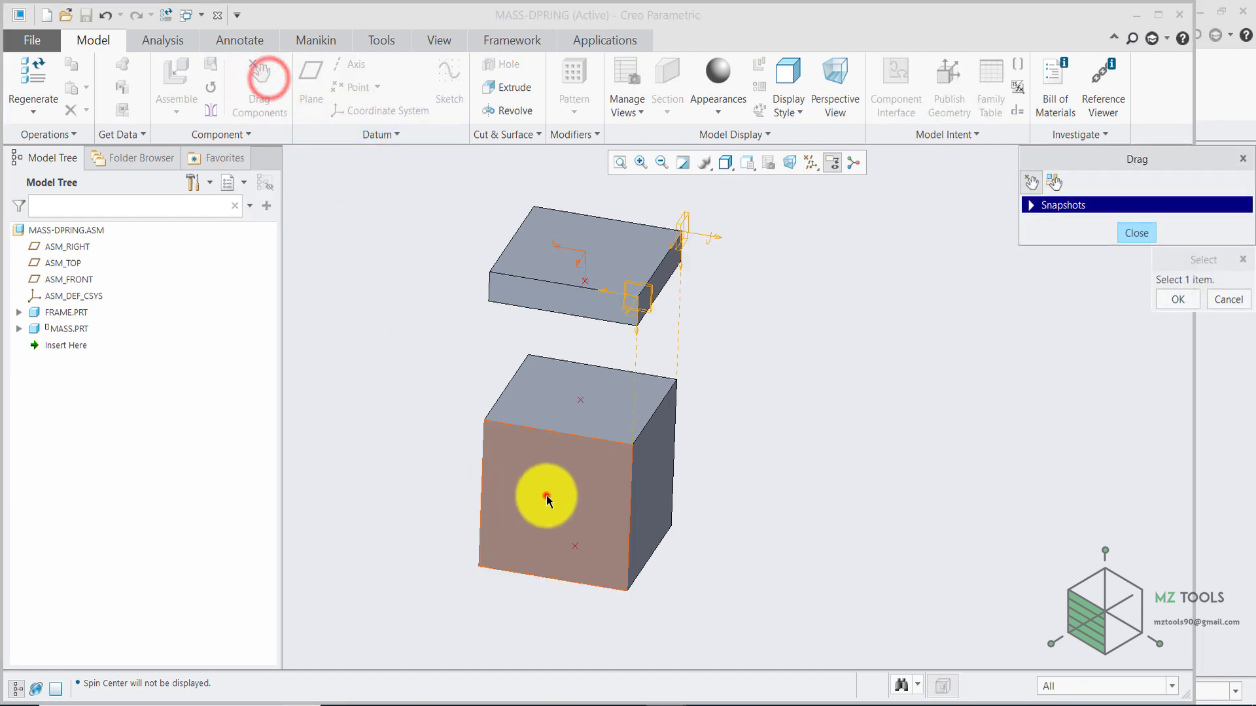
{"action": "left_click", "coordinate": [546, 495]}
{"action": "left_click", "coordinate": [482, 463]}
{"action": "left_click", "coordinate": [1134, 232]}
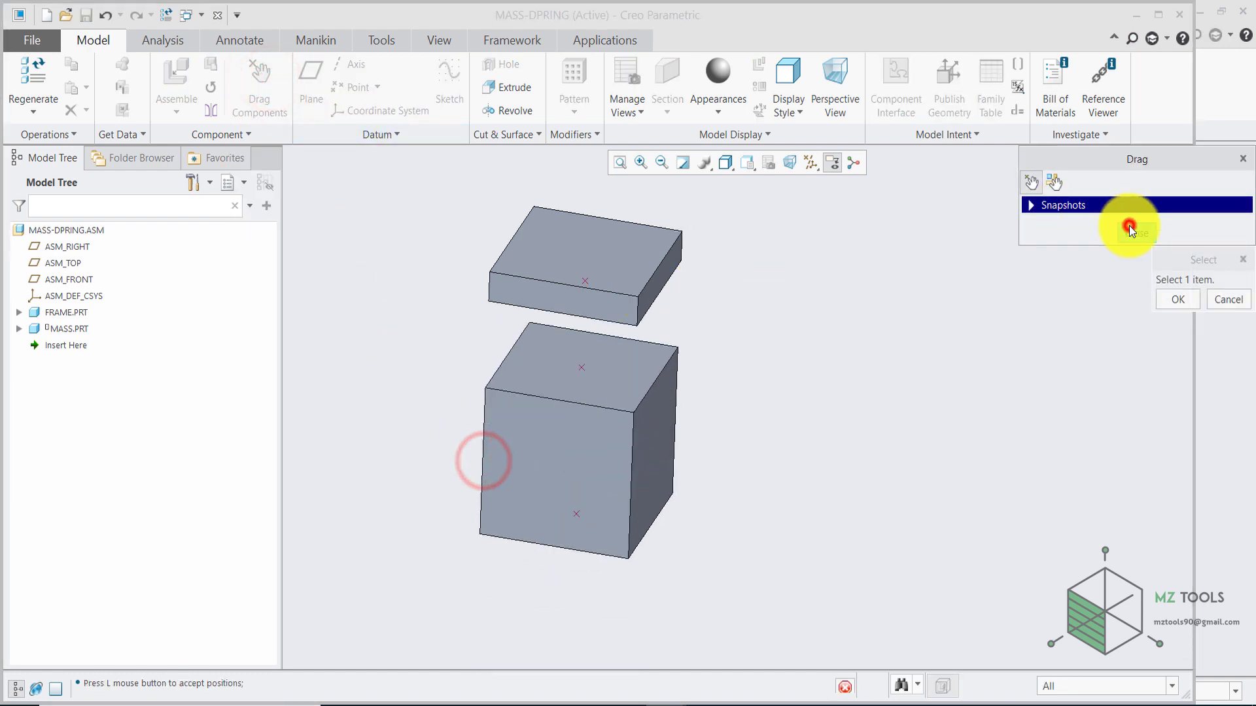
Step: Switch the assembly to the Mechanism application
{"action": "left_click", "coordinate": [165, 41]}
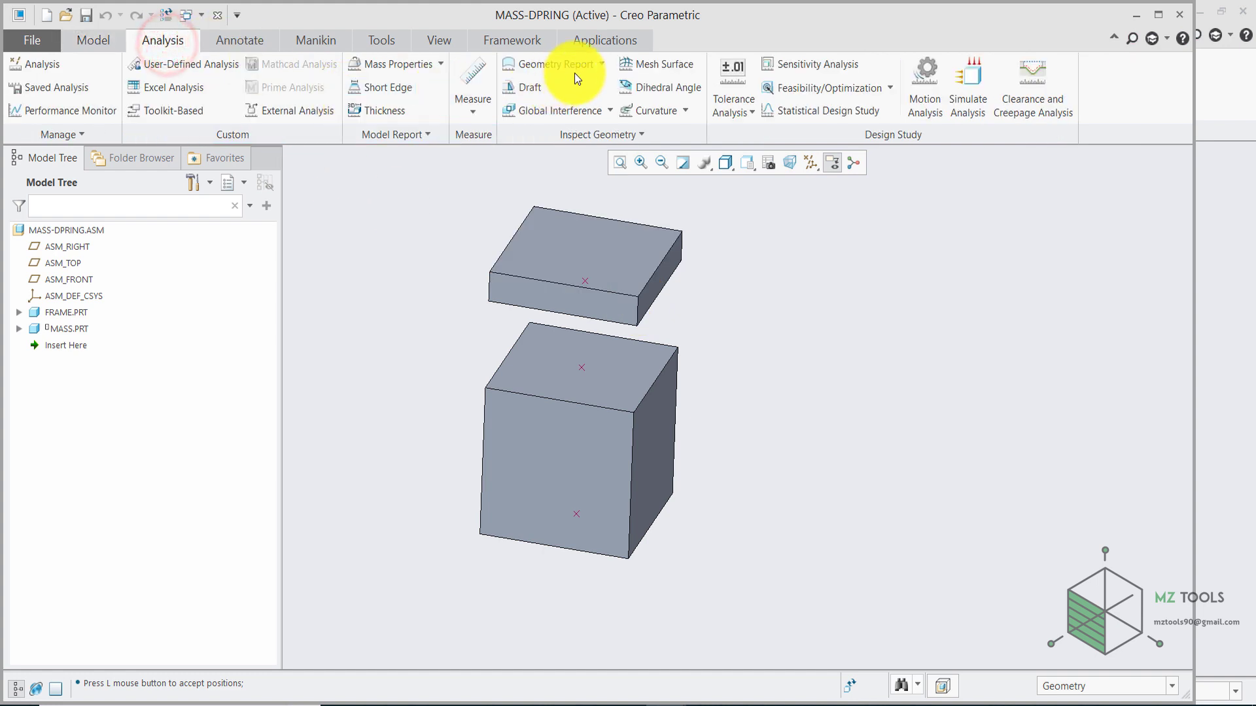
{"action": "left_click", "coordinate": [597, 38]}
{"action": "left_click", "coordinate": [313, 69]}
{"action": "middle_click_drag", "start_coordinate": [670, 285], "coordinate": [481, 237]}
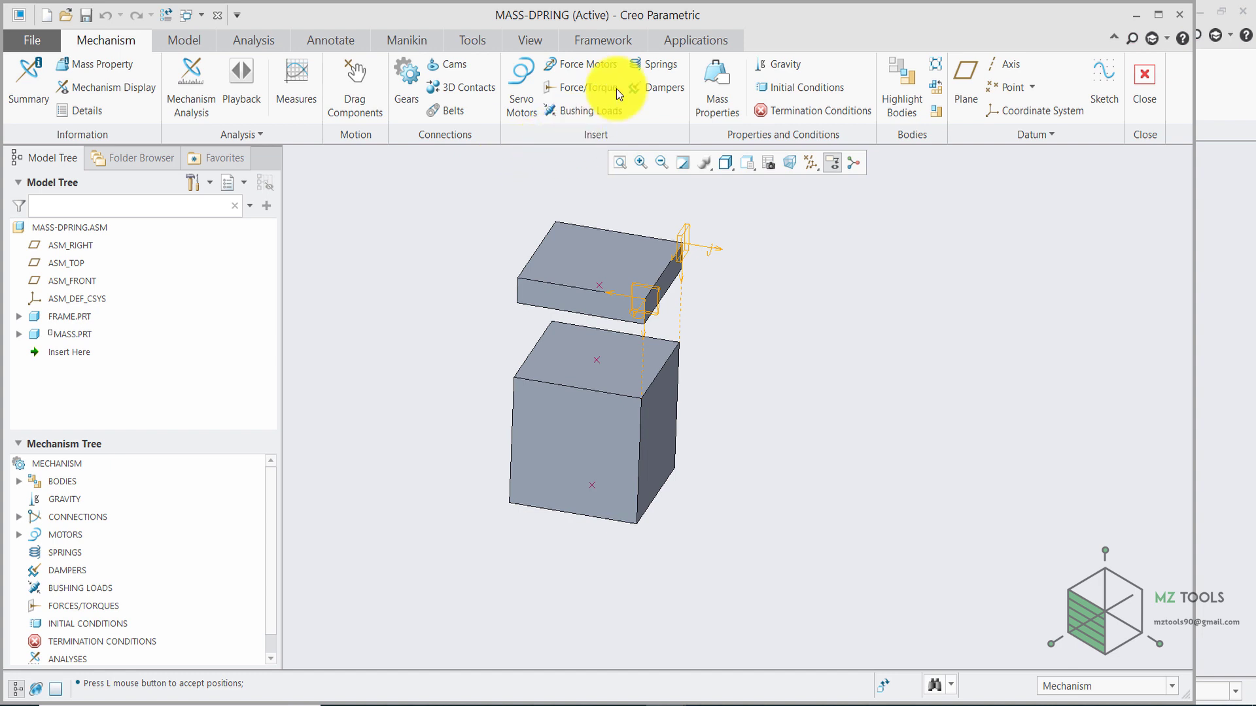
Step: Start a spring and attach it between the datum point on the mass's upper face and the frame's datum point
{"action": "left_click", "coordinate": [654, 70]}
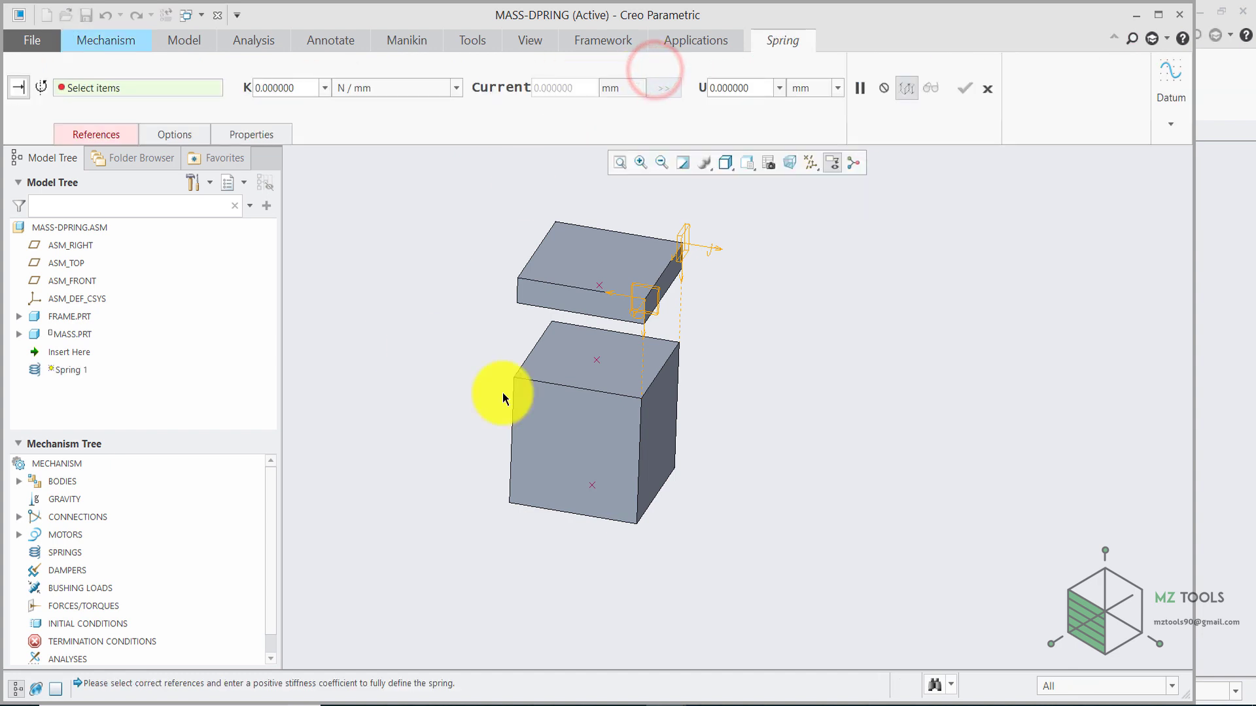
{"action": "left_click", "coordinate": [598, 361]}
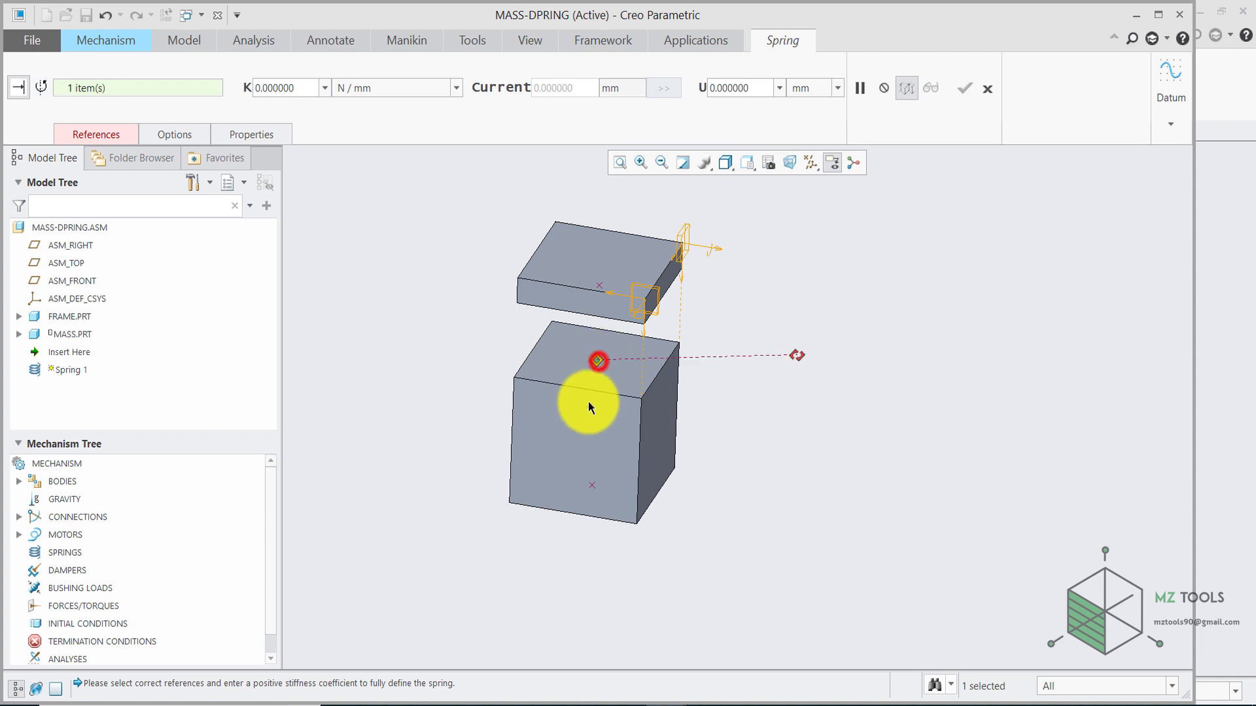
{"action": "left_click", "coordinate": [796, 352]}
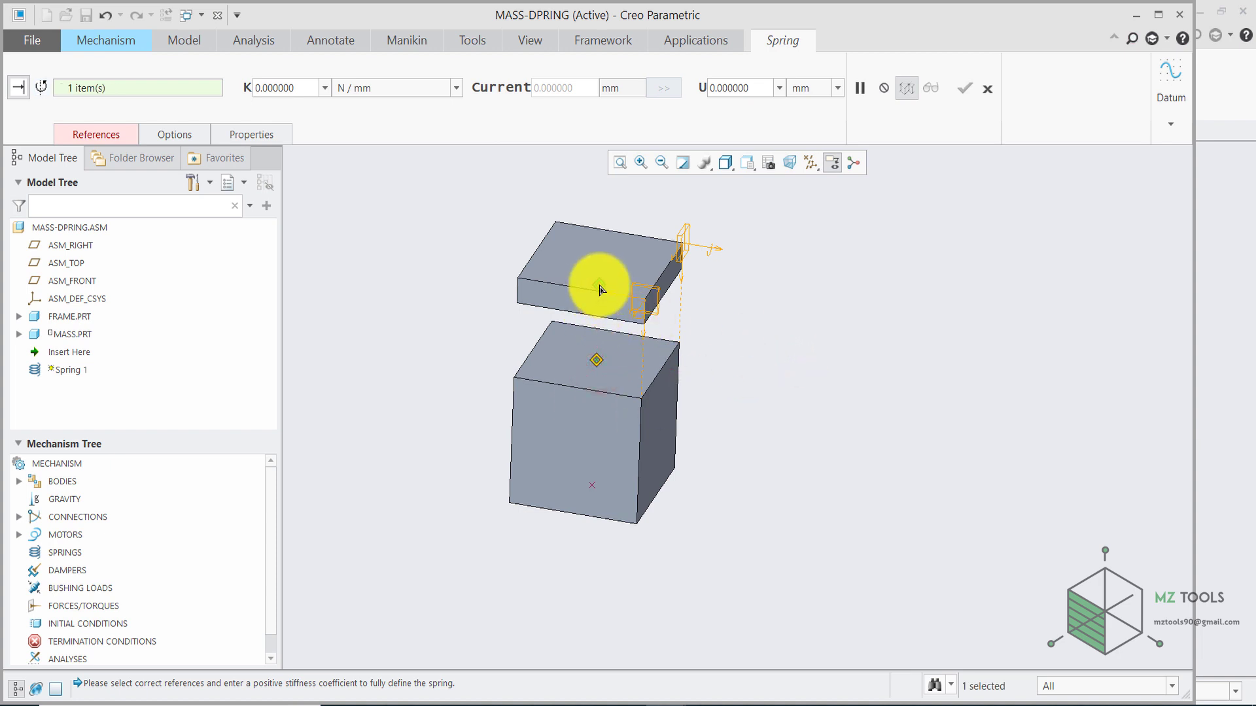
{"action": "left_click", "coordinate": [601, 290]}
{"action": "middle_click_drag", "start_coordinate": [443, 331], "coordinate": [435, 414]}
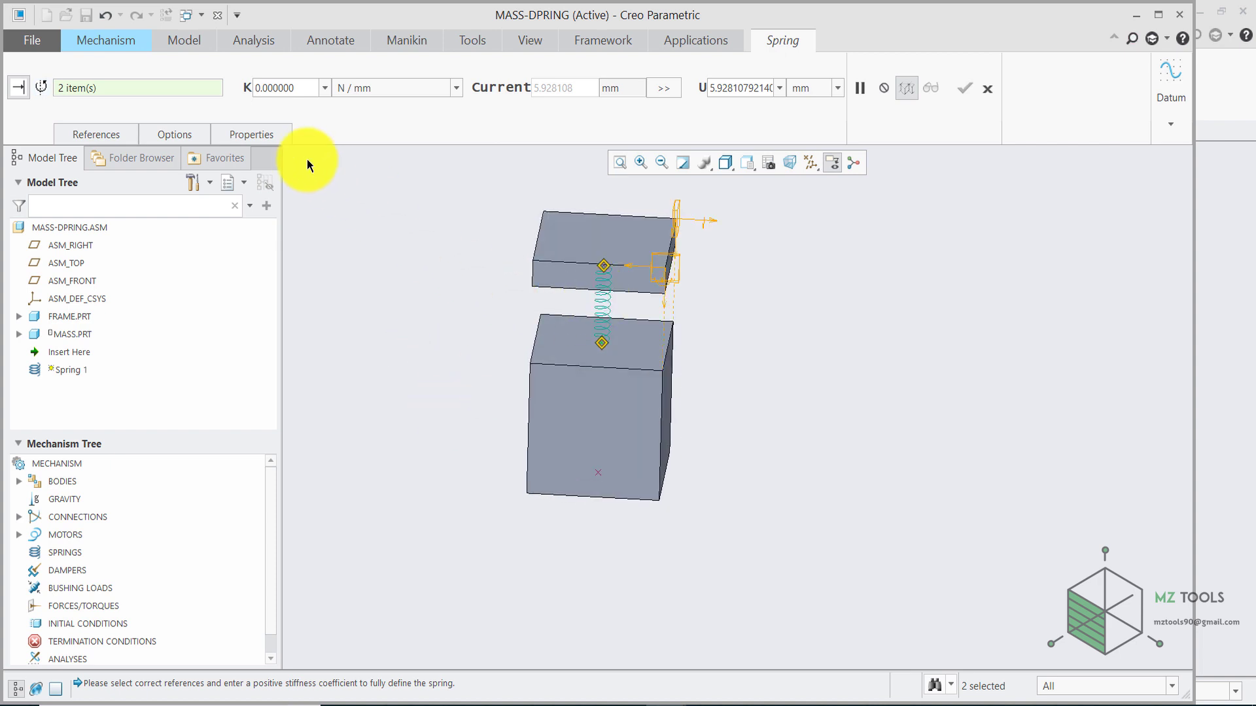
Step: Set the spring's stiffness coefficient K to 100000 N/mm
{"action": "double_click", "coordinate": [291, 89]}
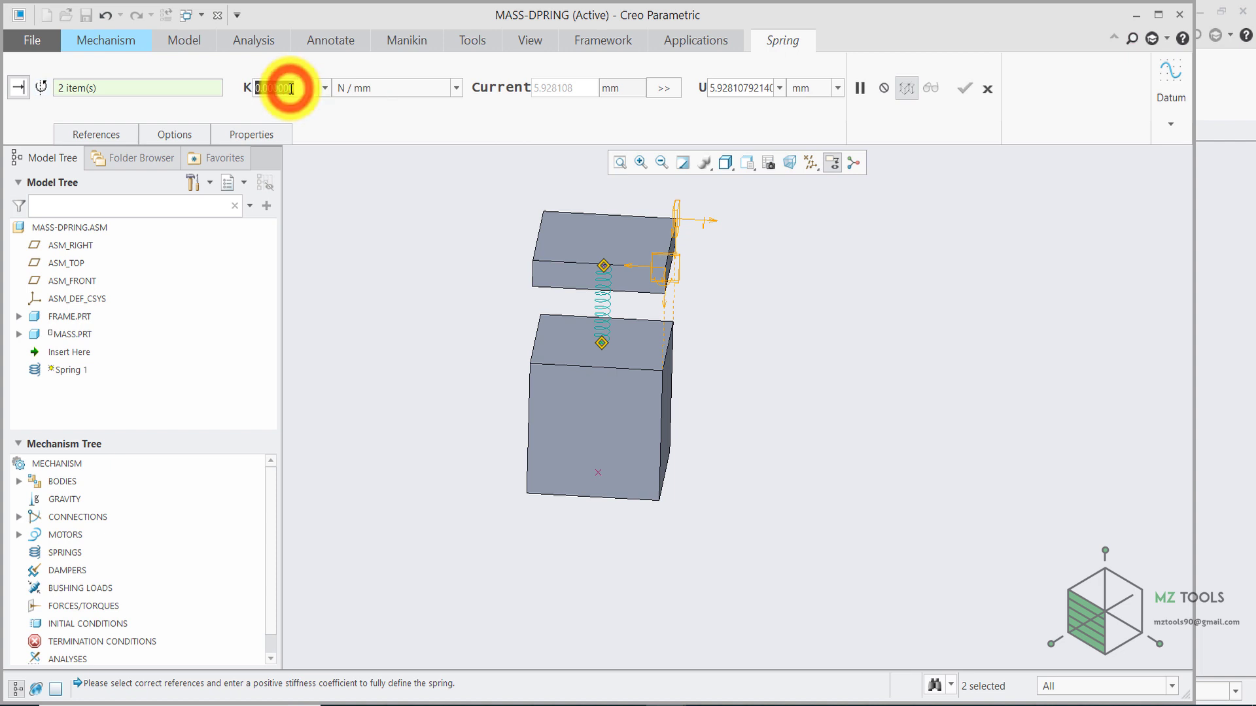
{"action": "type", "text": "10"}
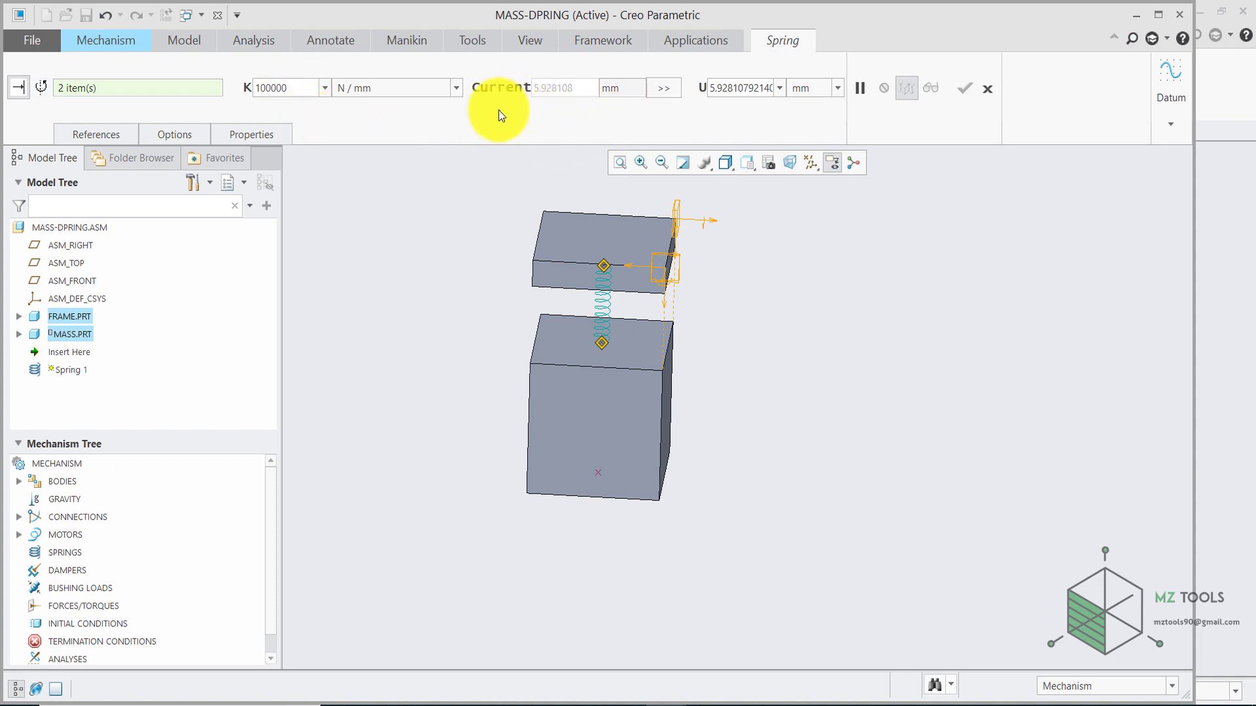
{"action": "left_click", "coordinate": [571, 207]}
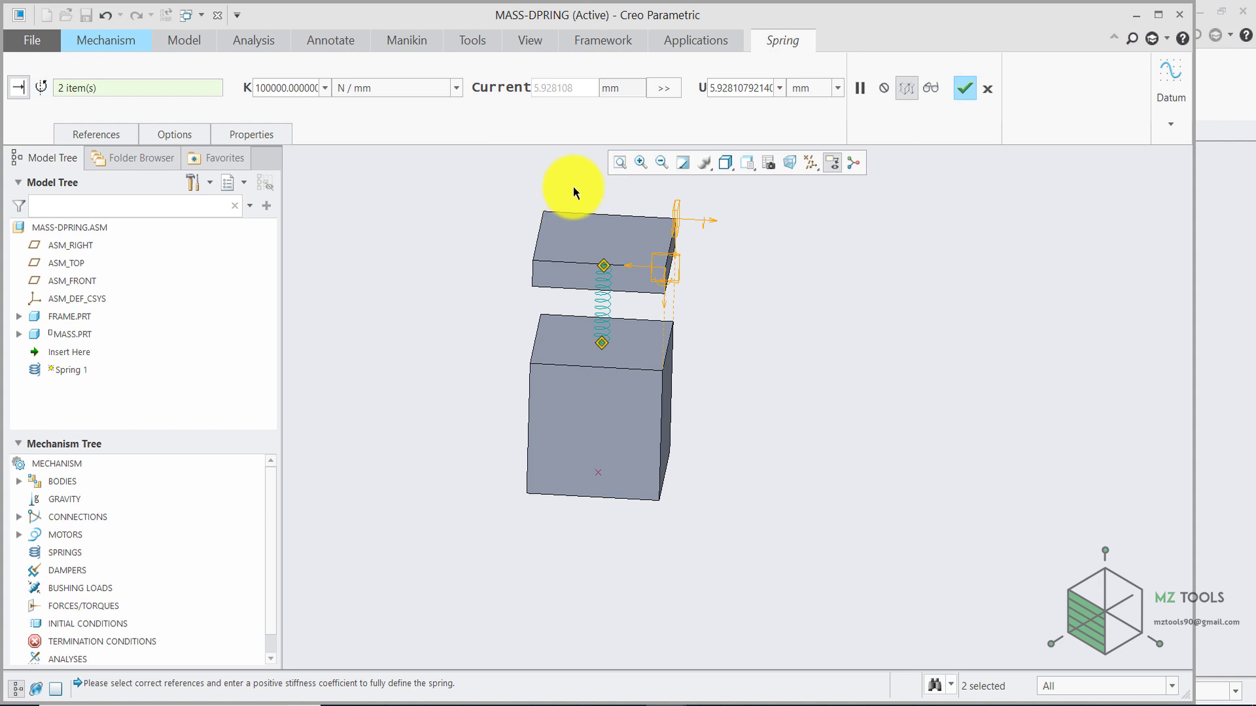
Step: Set the spring's unstretched length U to 10 mm
{"action": "middle_click_drag", "start_coordinate": [586, 282], "coordinate": [639, 266]}
{"action": "type", "text": "10"}
{"action": "key", "text": "Return"}
{"action": "left_click", "coordinate": [731, 86]}
{"action": "key", "text": "Return"}
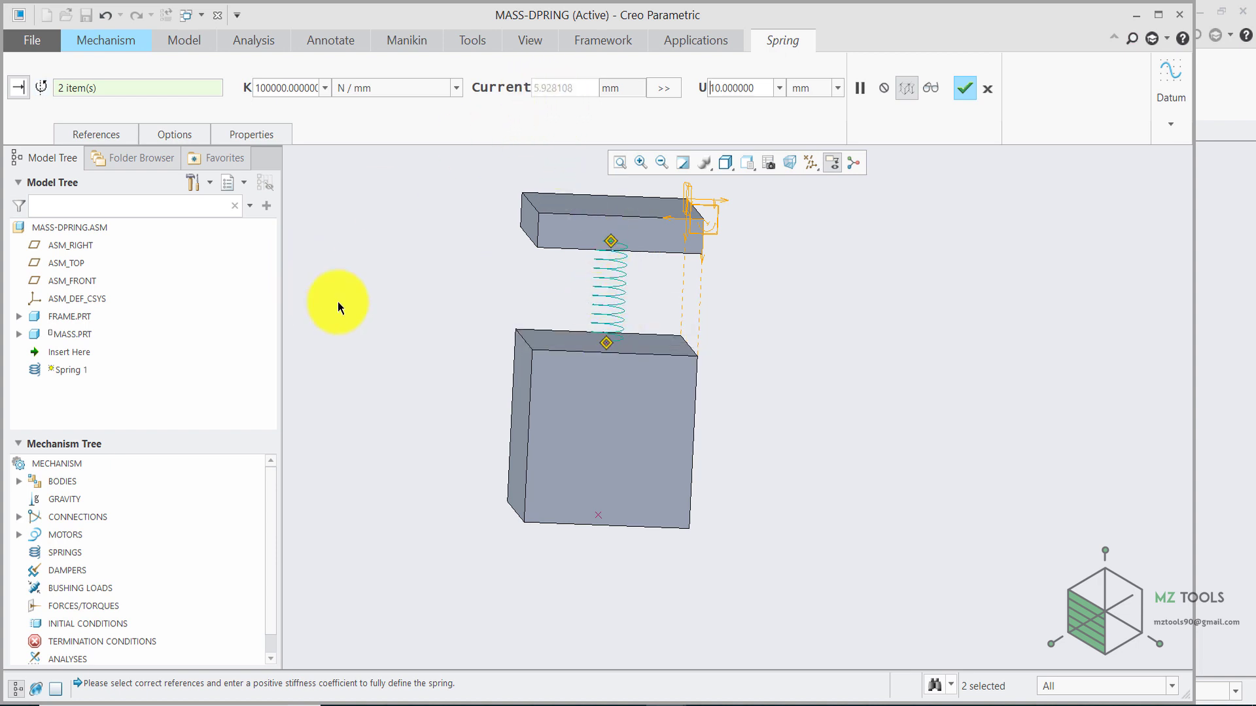
Step: Adjust the spring's icon diameter to 3 mm and accept the spring
{"action": "left_click", "coordinate": [98, 130]}
{"action": "left_click", "coordinate": [155, 139]}
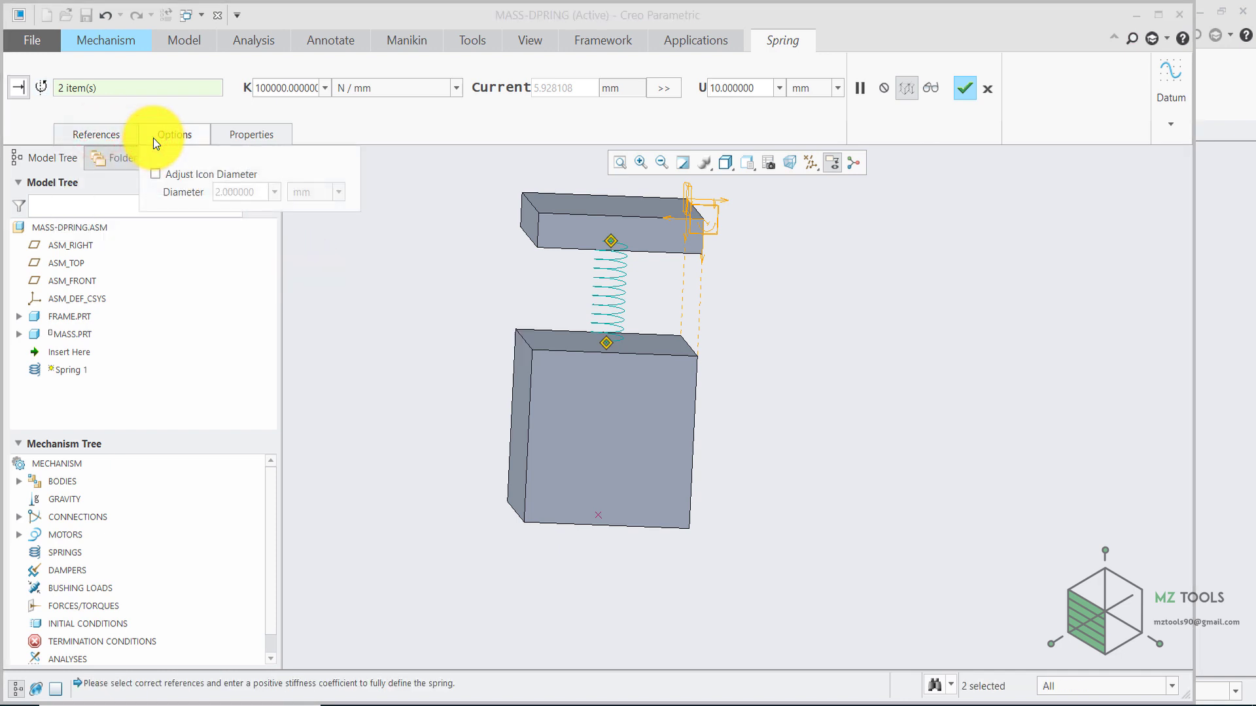
{"action": "left_click", "coordinate": [156, 174]}
{"action": "double_click", "coordinate": [253, 192]}
{"action": "type", "text": "3"}
{"action": "key", "text": "Return"}
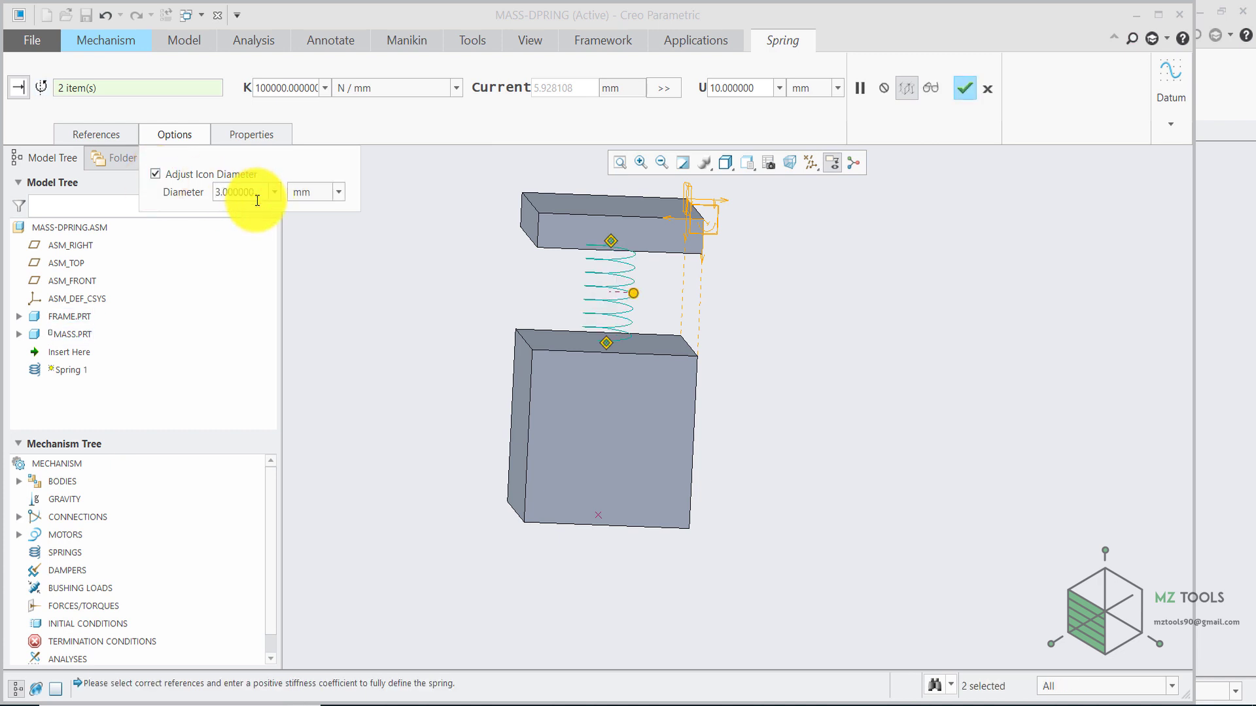
{"action": "left_click", "coordinate": [965, 89]}
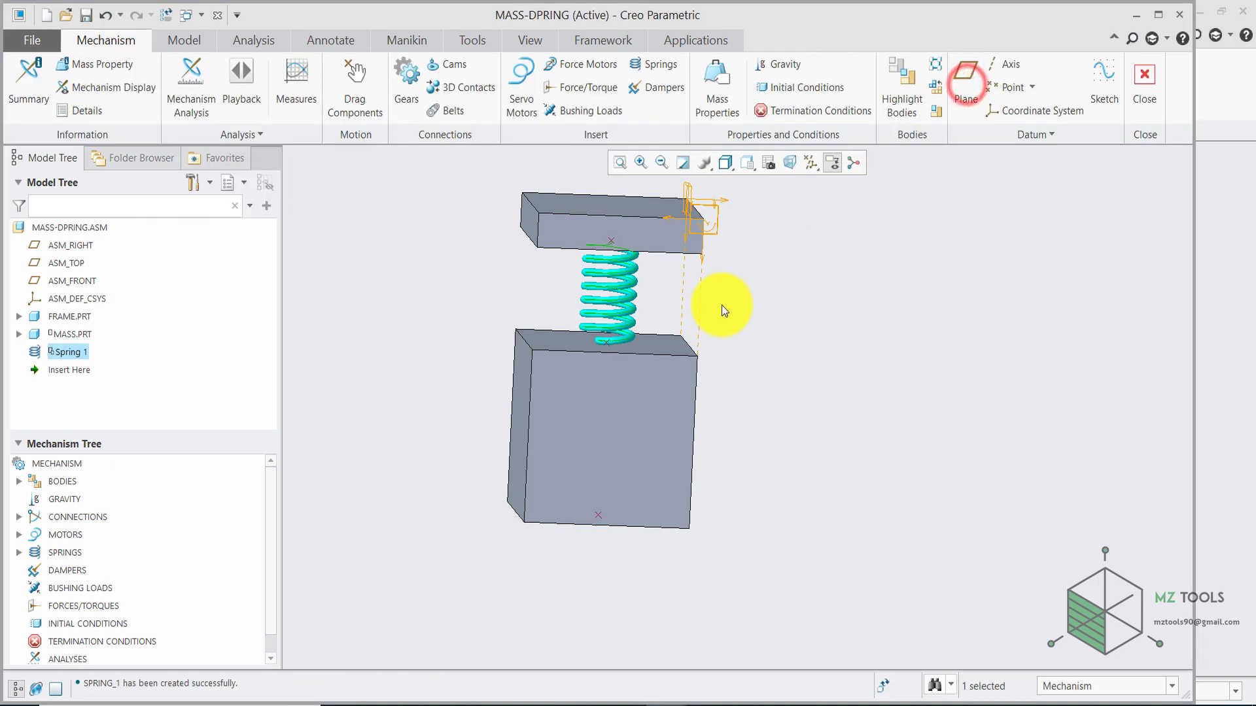
Step: Show the model with hidden lines and define gravity acting along Y = 1 with X and Z at 0
{"action": "middle_click_drag", "start_coordinate": [688, 245], "coordinate": [618, 318]}
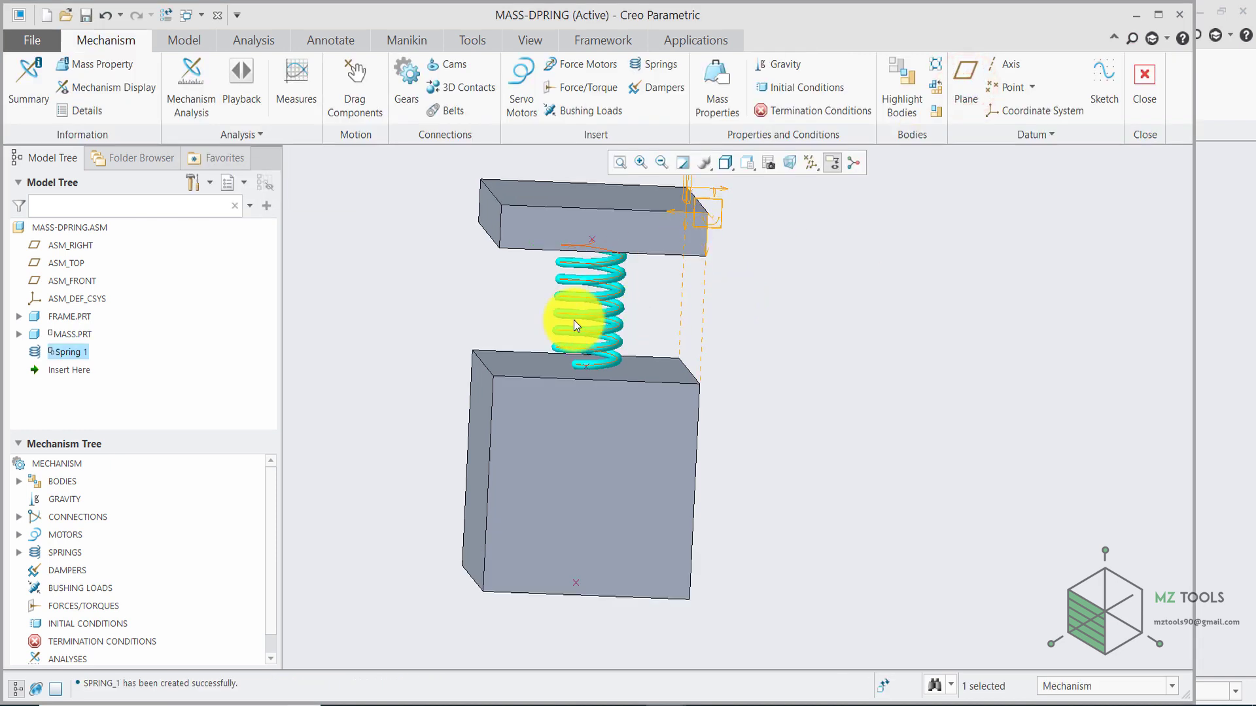
{"action": "middle_click_drag", "start_coordinate": [465, 289], "coordinate": [510, 259]}
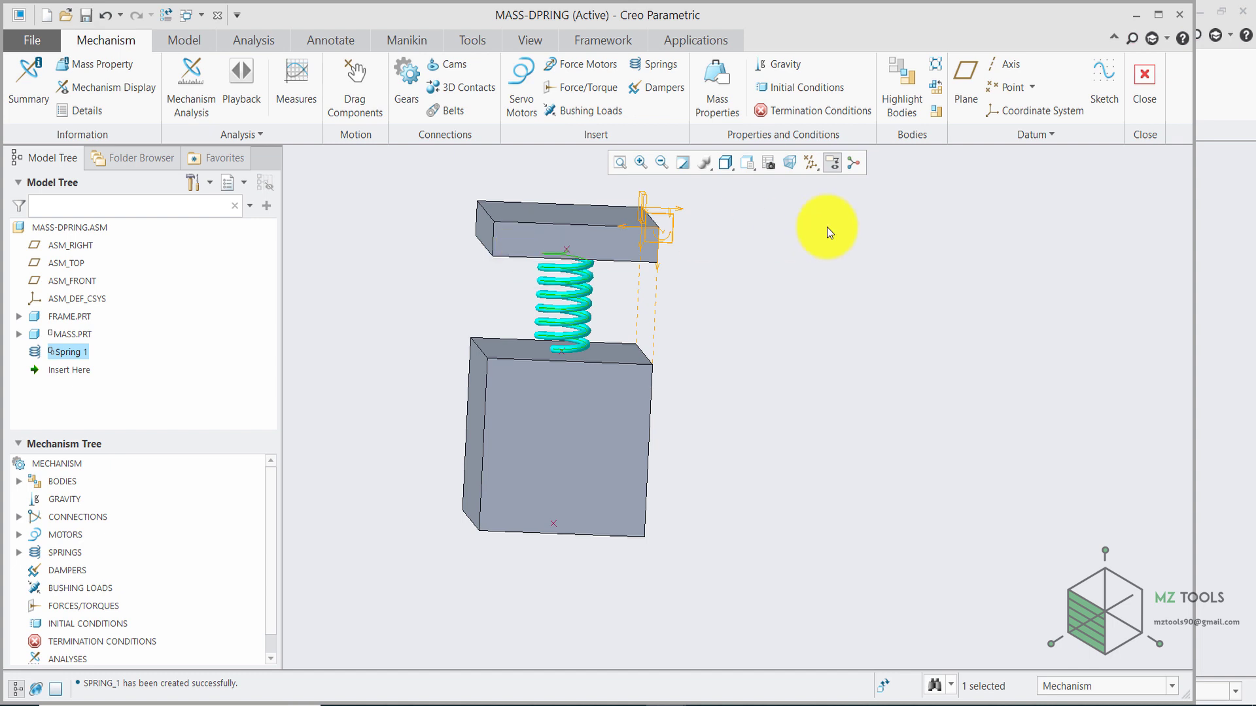
{"action": "left_click", "coordinate": [780, 69]}
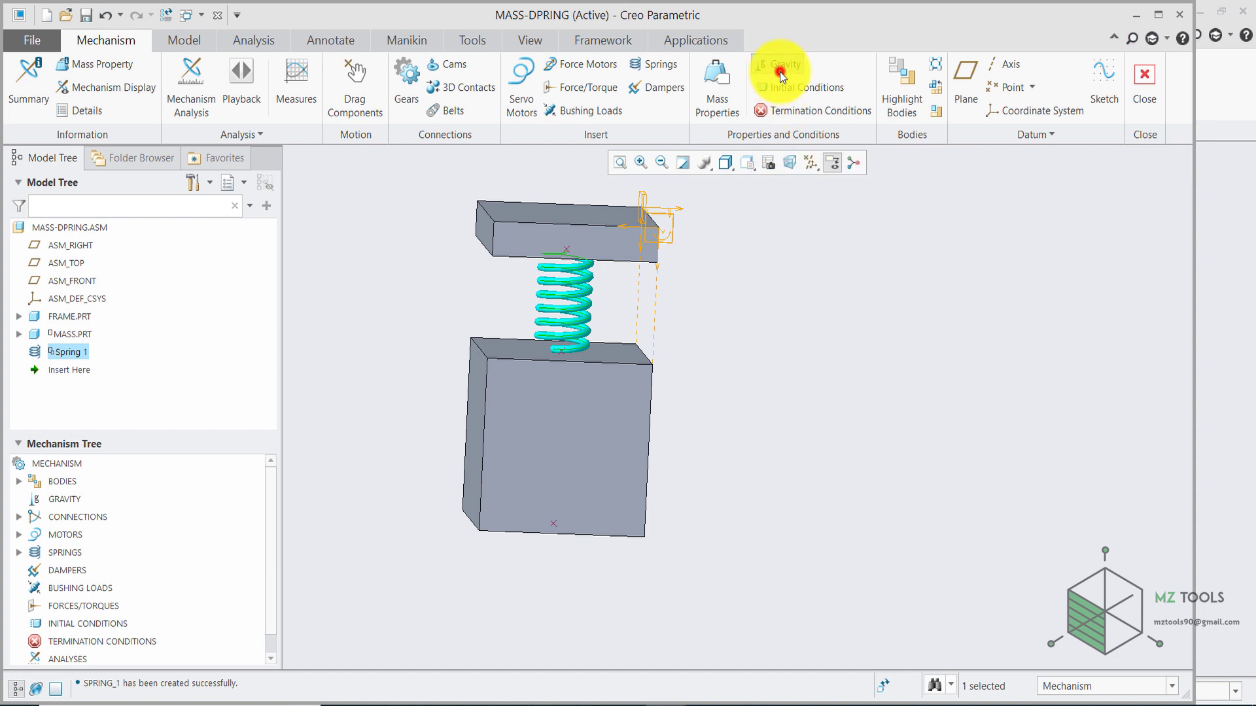
{"action": "left_click", "coordinate": [725, 163]}
{"action": "left_click", "coordinate": [736, 254]}
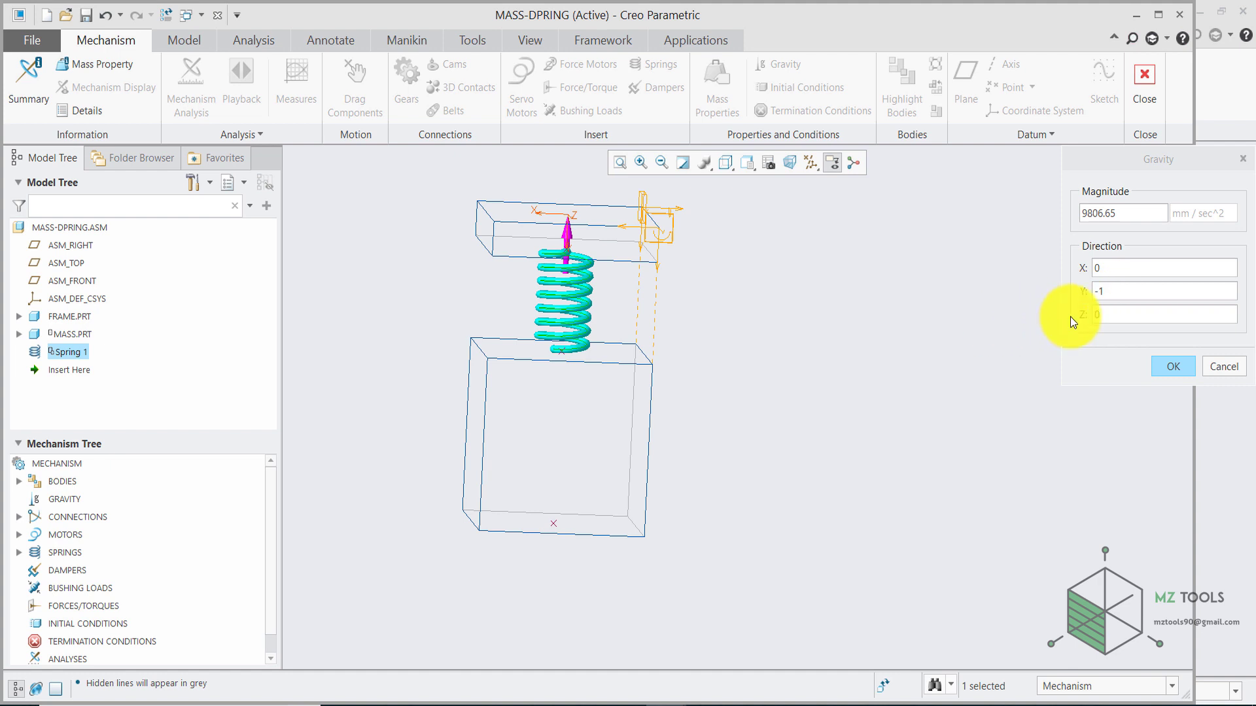
{"action": "double_click", "coordinate": [1121, 292]}
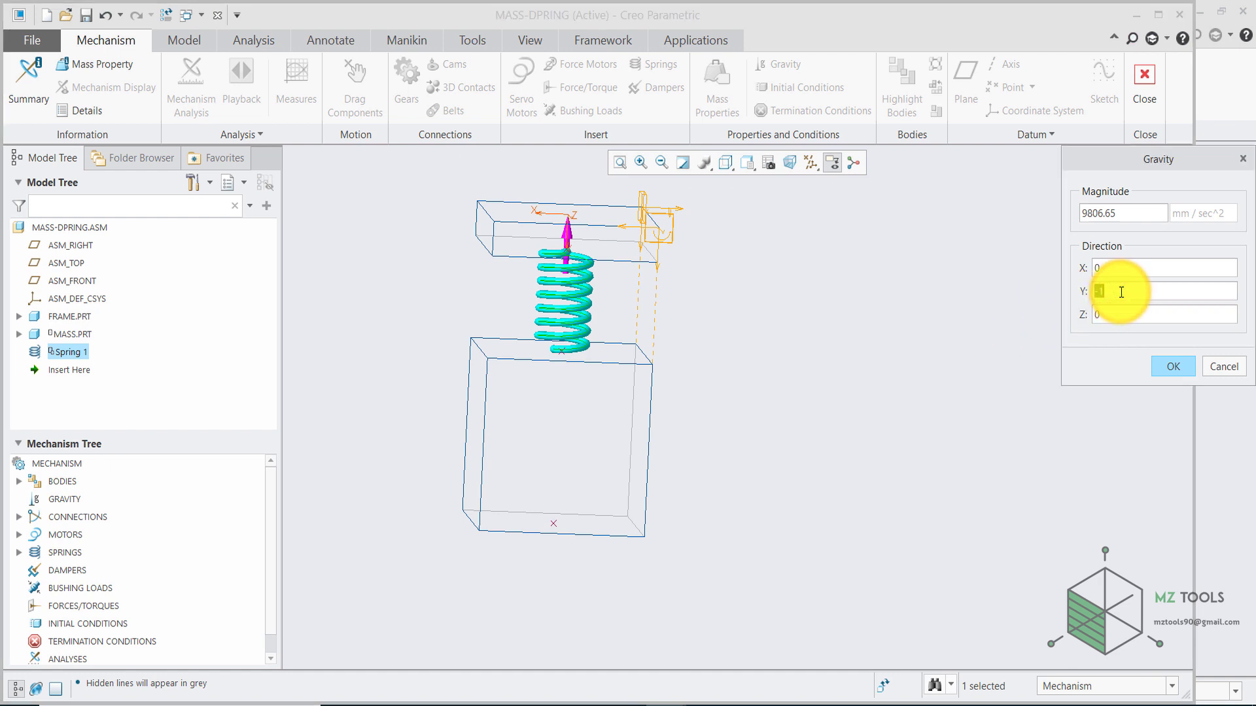
{"action": "key", "text": "Home"}
{"action": "type", "text": "-"}
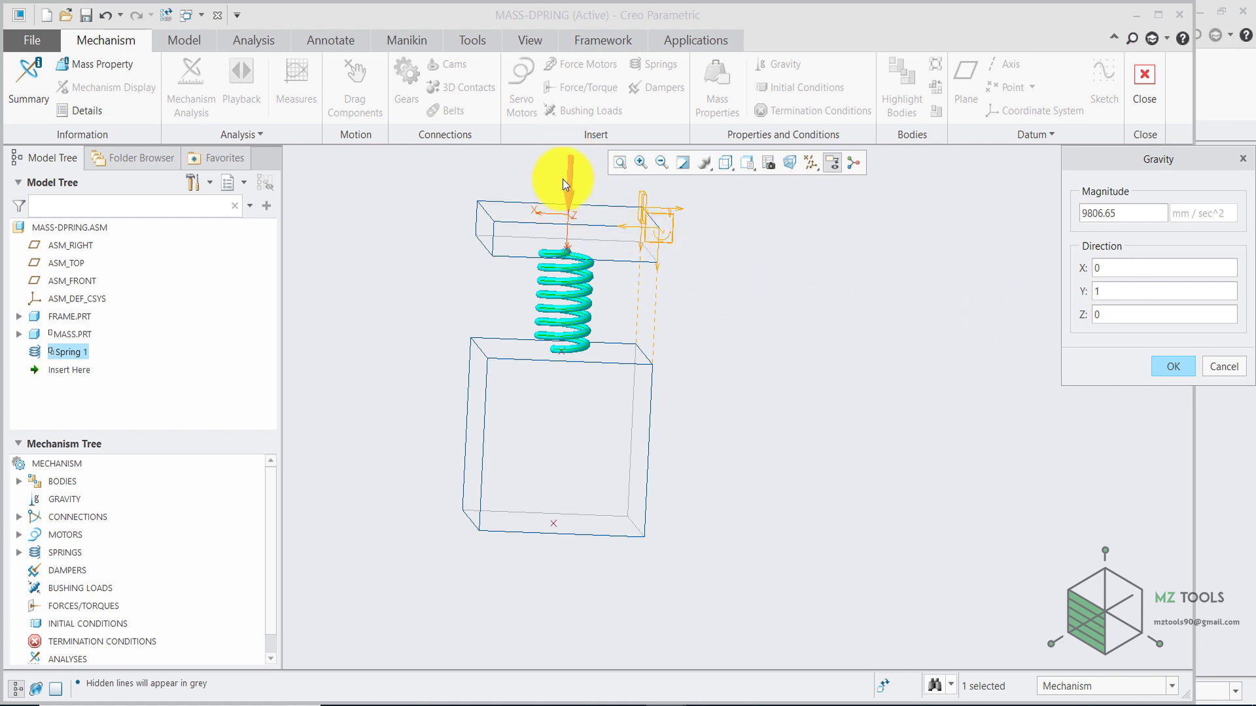
{"action": "left_click", "coordinate": [1174, 364]}
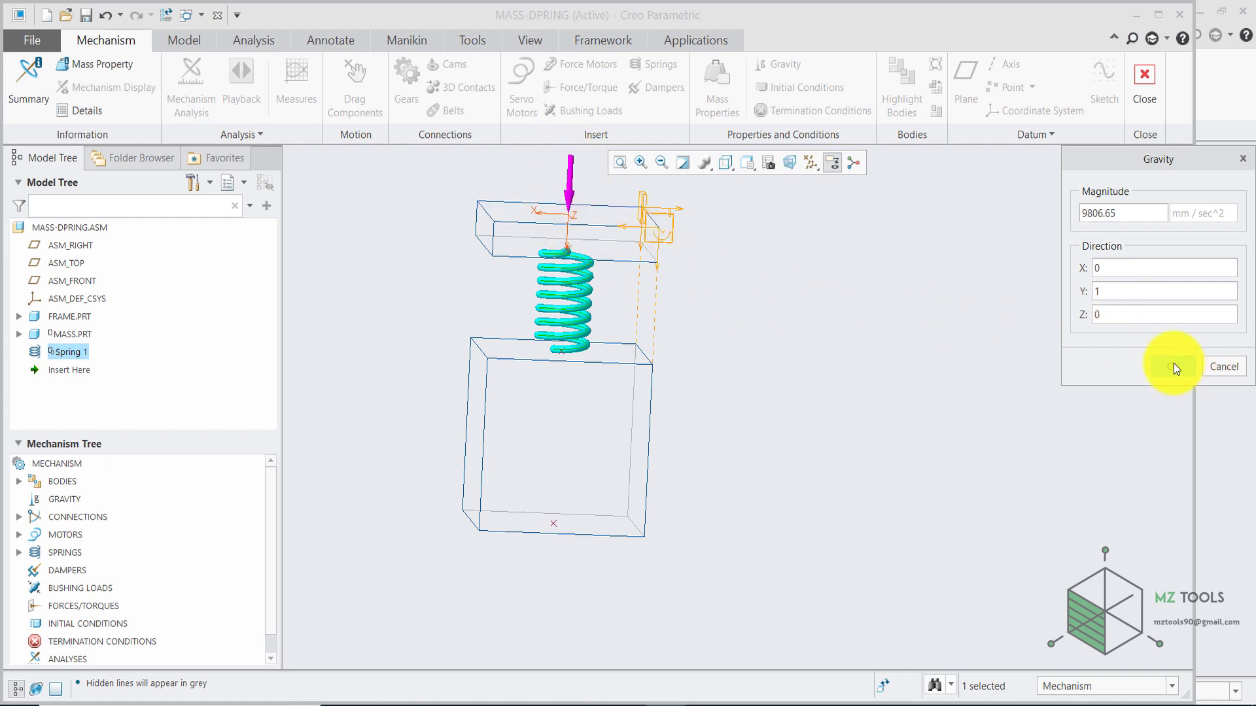
Step: Return the model display to shading with edges and refit the assembly in the view
{"action": "left_click", "coordinate": [732, 164]}
{"action": "left_click", "coordinate": [737, 197]}
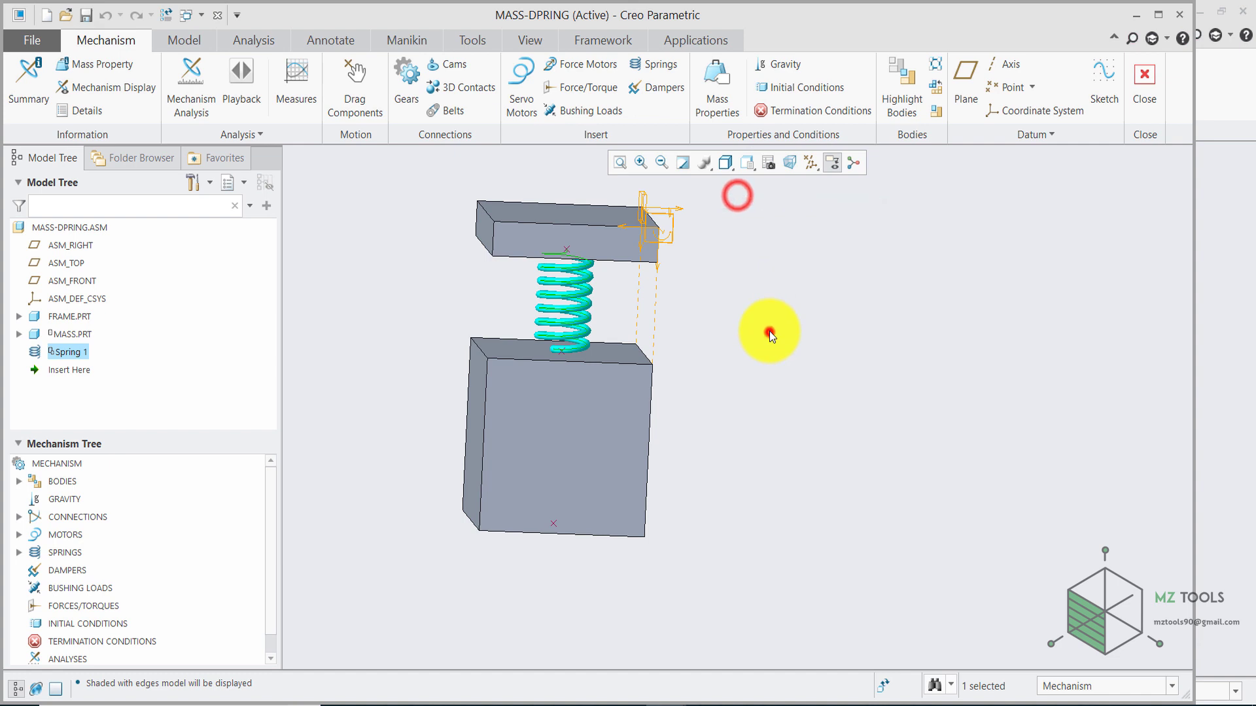
{"action": "left_click", "coordinate": [620, 162]}
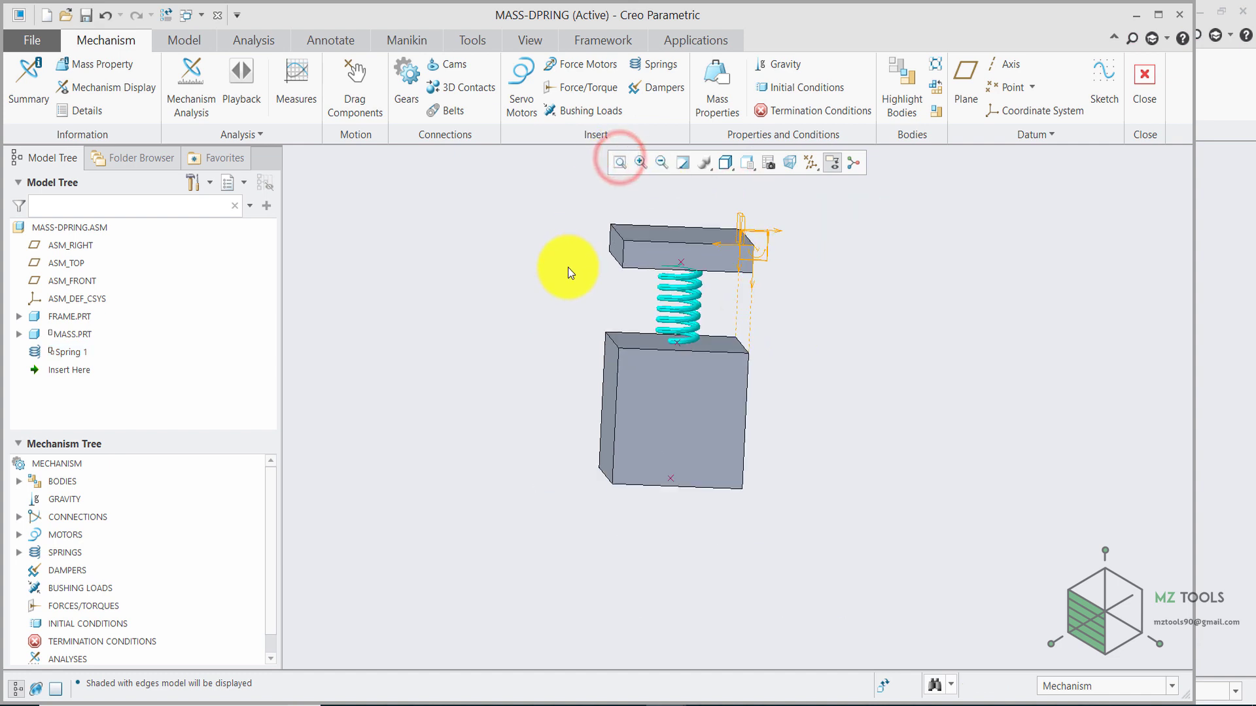
Step: Start a new mechanism analysis of type Dynamic with a duration of 1
{"action": "left_click", "coordinate": [184, 72]}
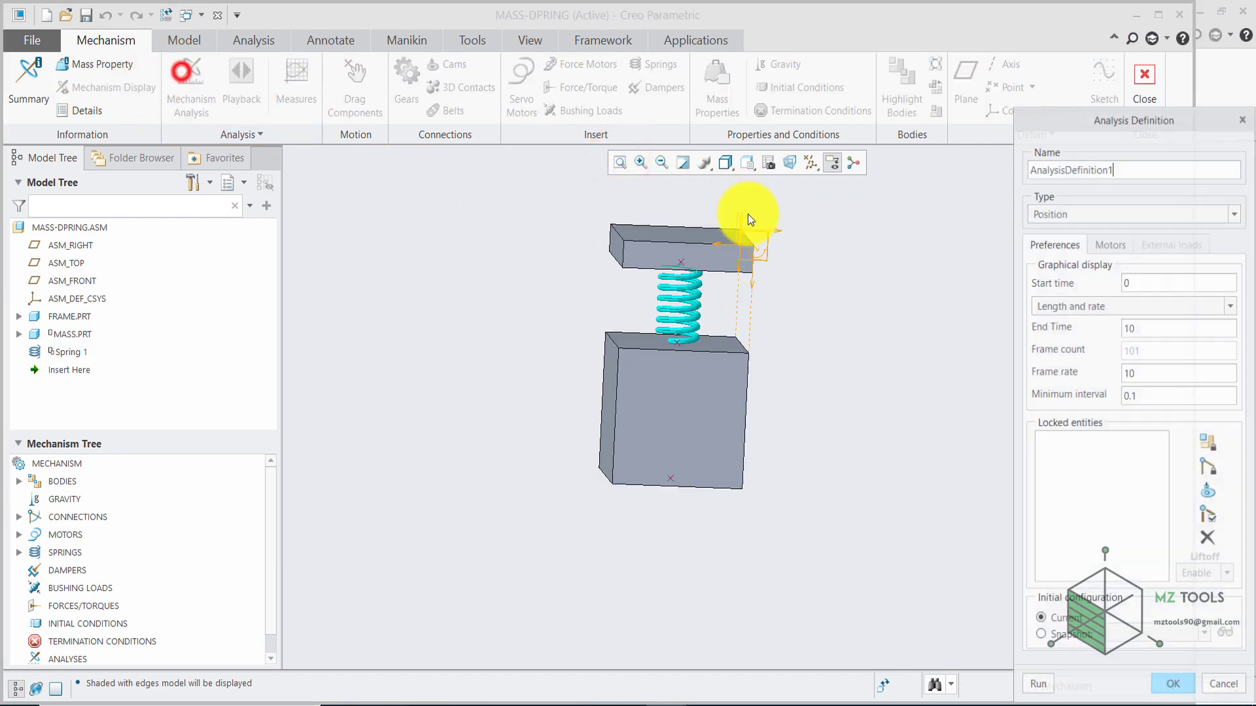
{"action": "left_click", "coordinate": [1097, 213]}
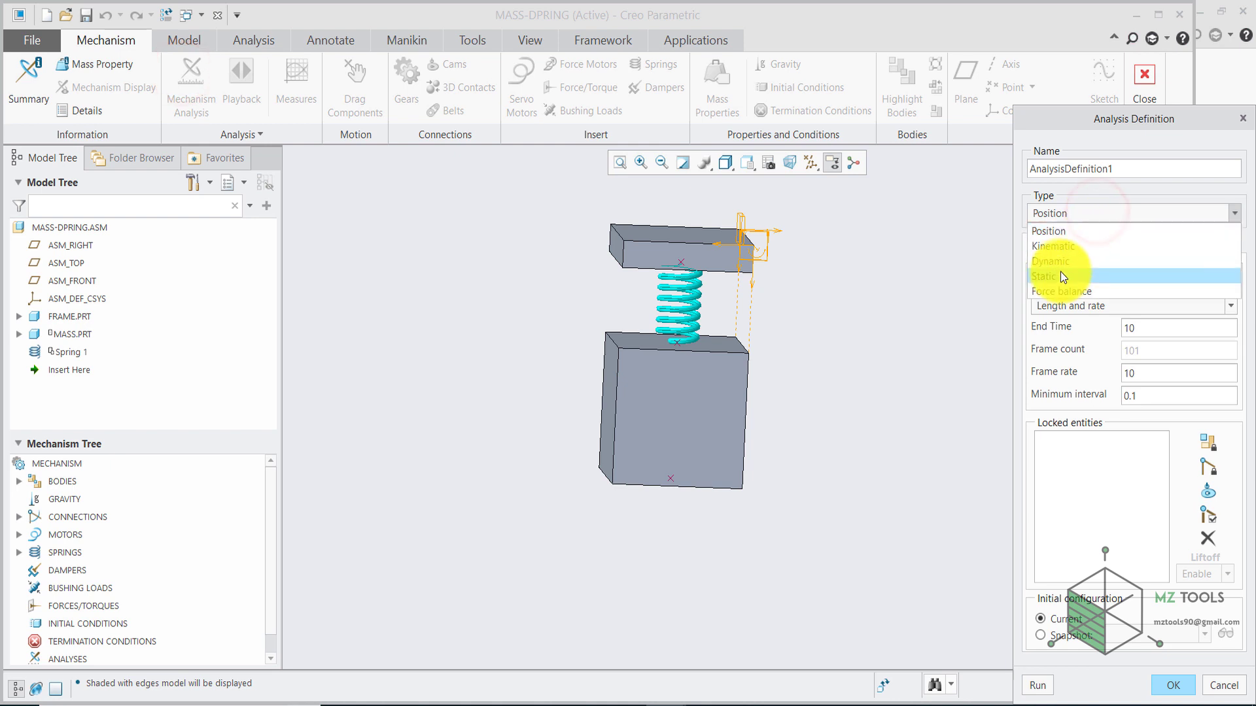
{"action": "left_click", "coordinate": [1081, 259]}
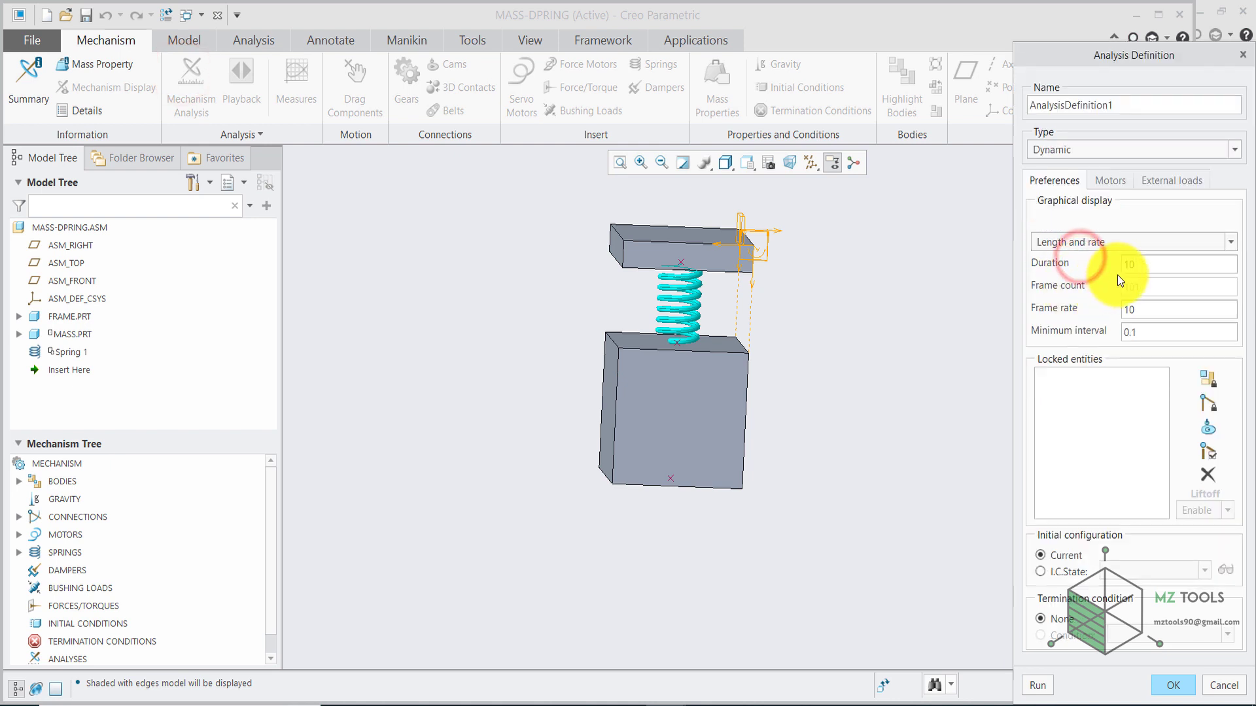
{"action": "double_click", "coordinate": [1136, 264]}
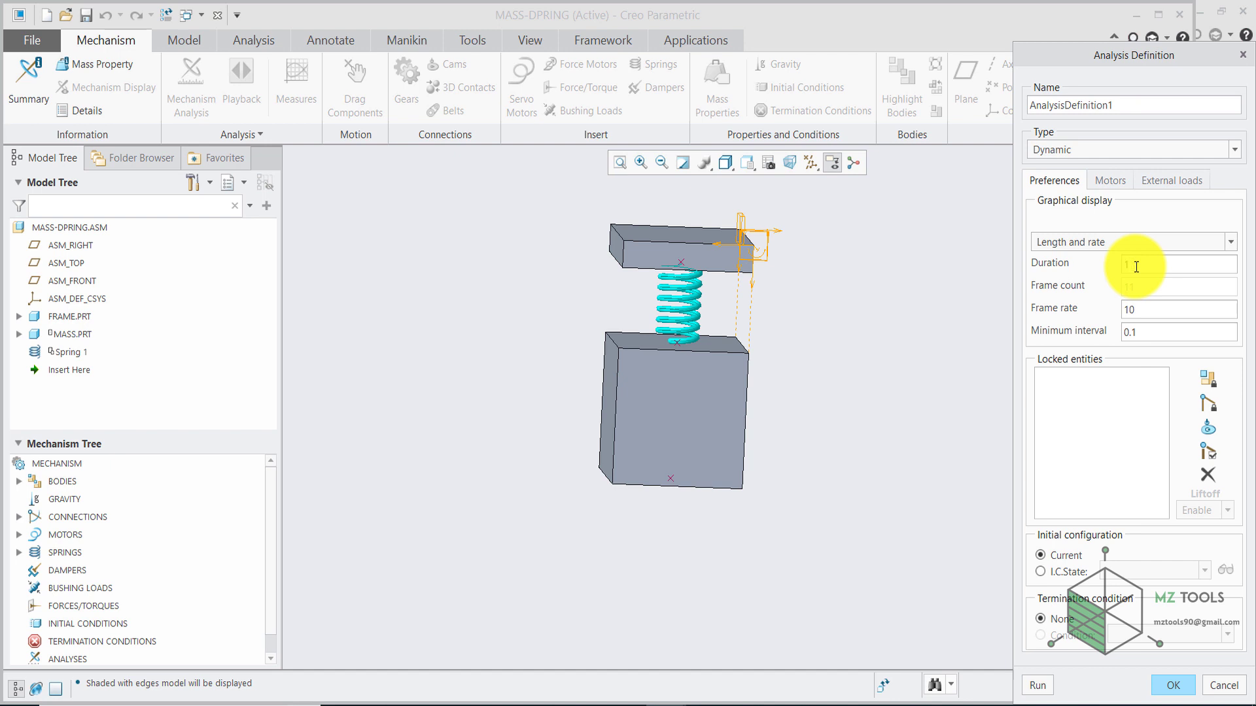
Step: Enable gravity for the dynamic analysis, run it, stop the run partway and accept the definition
{"action": "left_click", "coordinate": [1160, 183]}
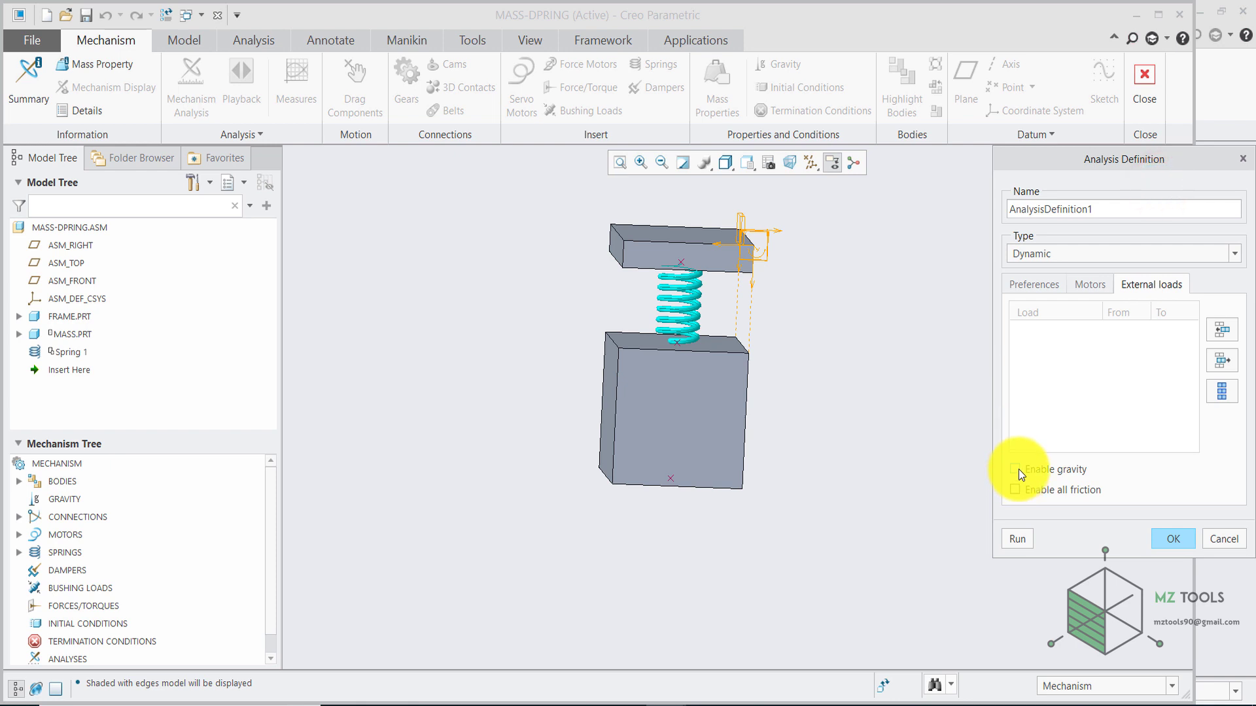
{"action": "left_click", "coordinate": [1017, 539]}
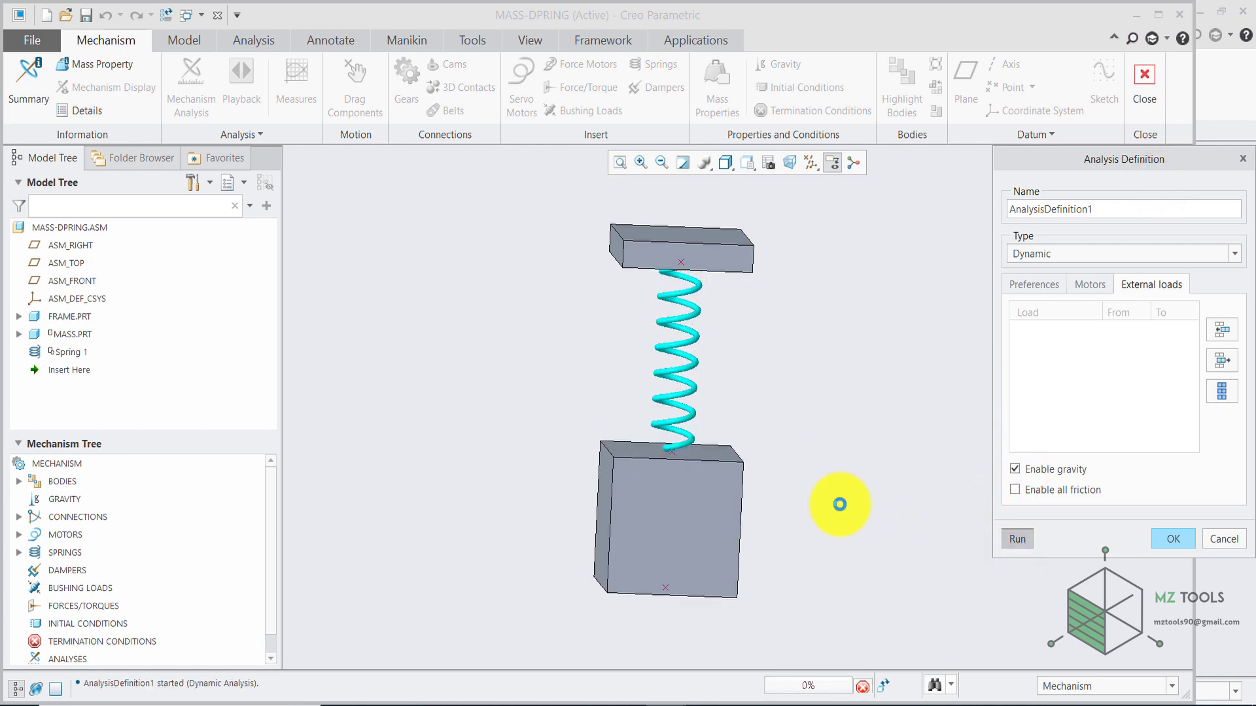
{"action": "left_click", "coordinate": [877, 683]}
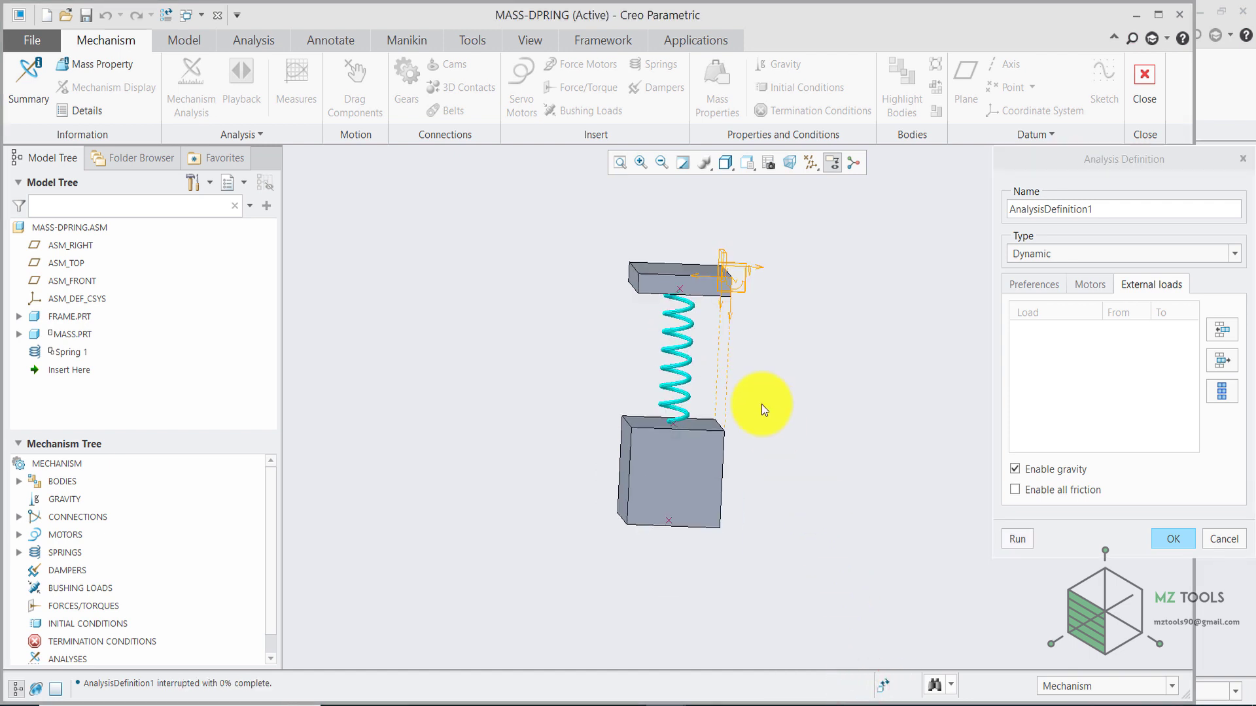
{"action": "left_click", "coordinate": [1191, 547]}
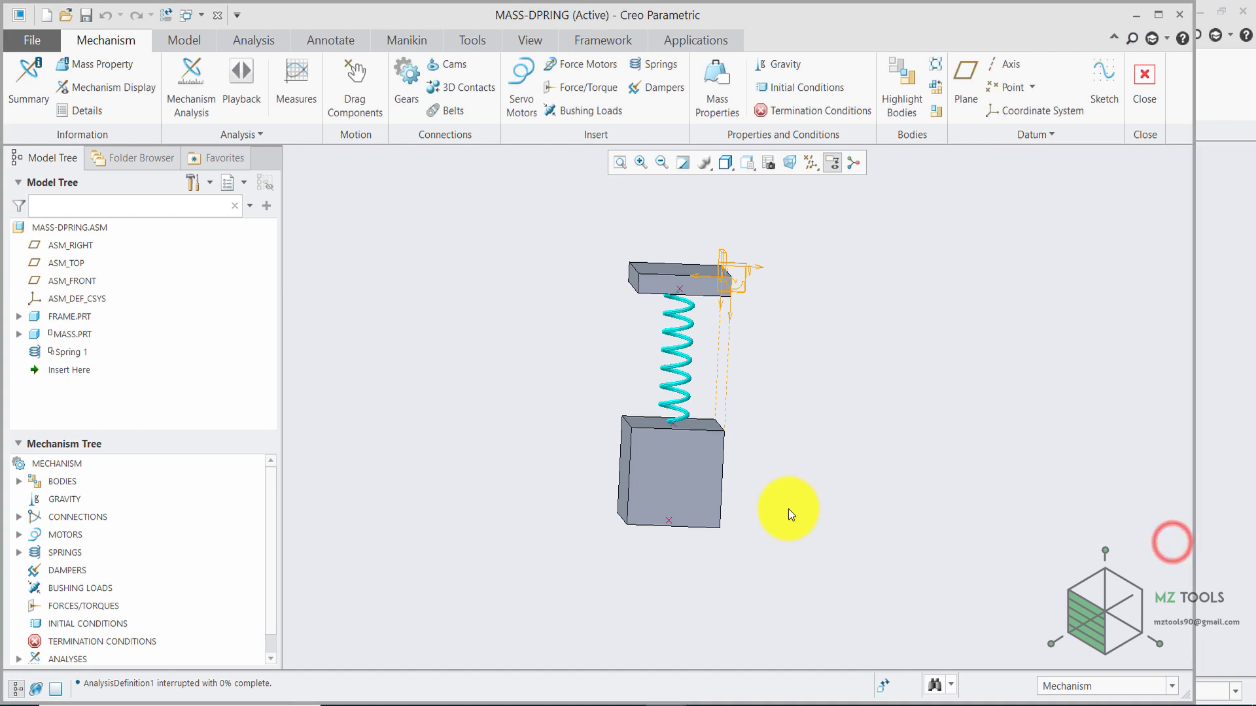
Step: Create a new measure in the measure results and name it Amplitude
{"action": "left_click", "coordinate": [295, 84]}
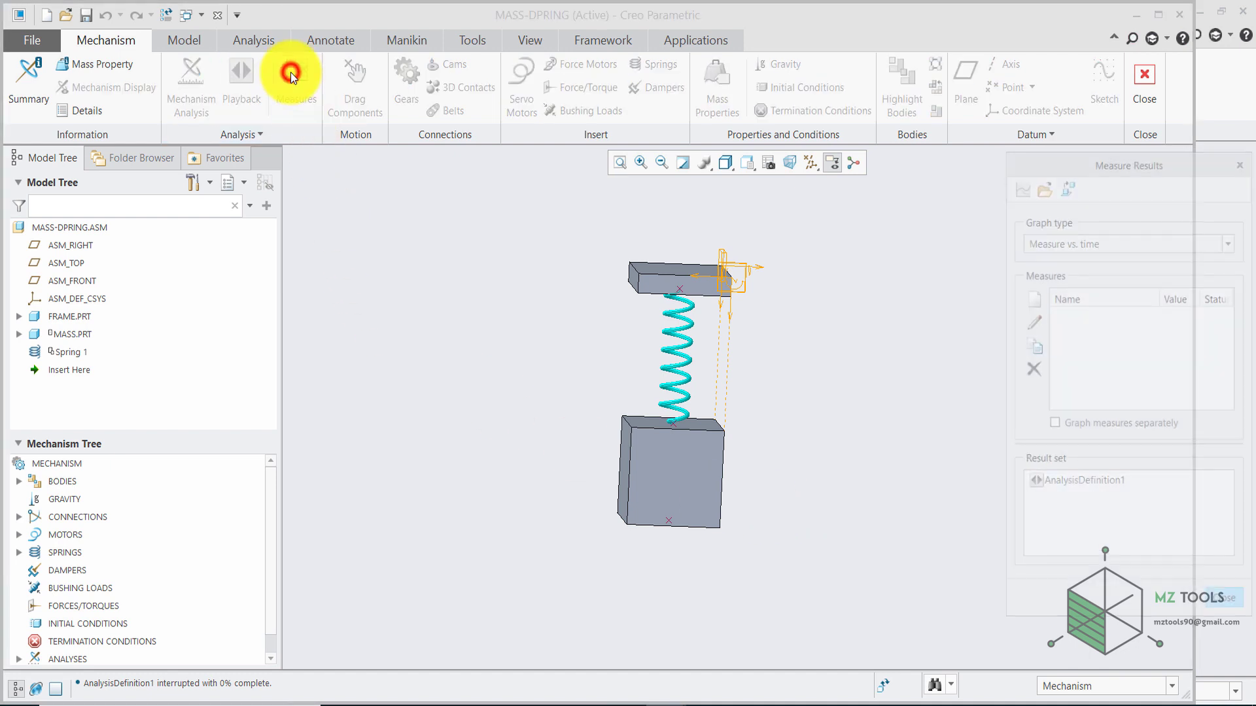
{"action": "left_click", "coordinate": [1030, 298]}
{"action": "left_click", "coordinate": [1081, 227]}
{"action": "key", "text": "BackSpace"}
{"action": "key", "text": "BackSpace"}
{"action": "key", "text": "BackSpace"}
{"action": "key", "text": "BackSpace"}
{"action": "key", "text": "BackSpace"}
{"action": "key", "text": "BackSpace"}
{"action": "key", "text": "BackSpace"}
{"action": "key", "text": "BackSpace"}
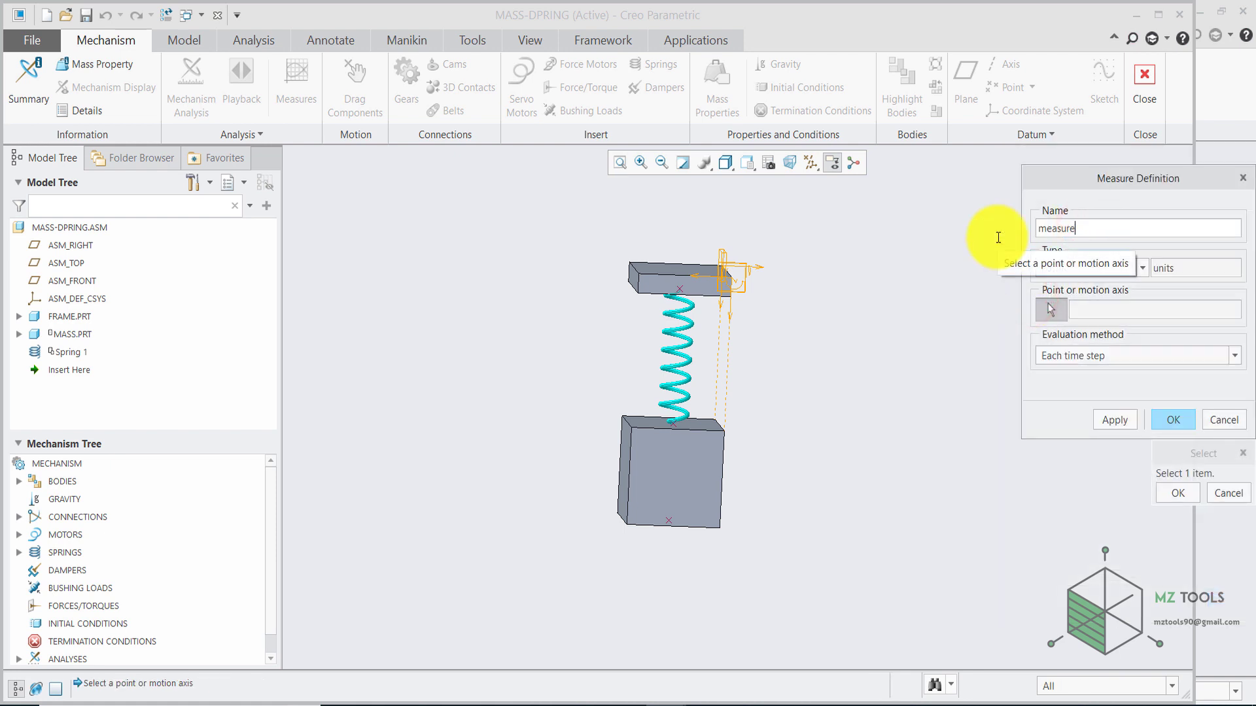
{"action": "type", "text": "Amplitude"}
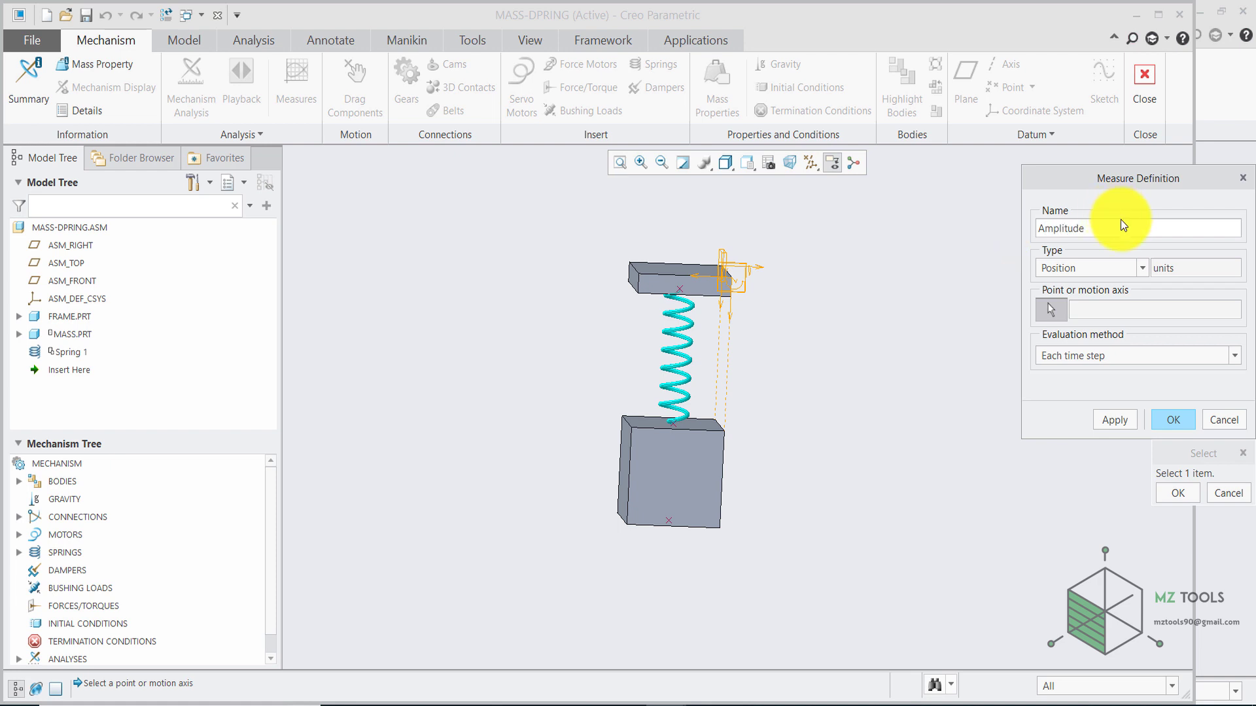
Step: Define Amplitude as a Position measure at the mass's upper corner vertex, consult the vibration theory image in Photos, and accept the measure
{"action": "left_click", "coordinate": [1059, 265]}
{"action": "left_click", "coordinate": [1057, 266]}
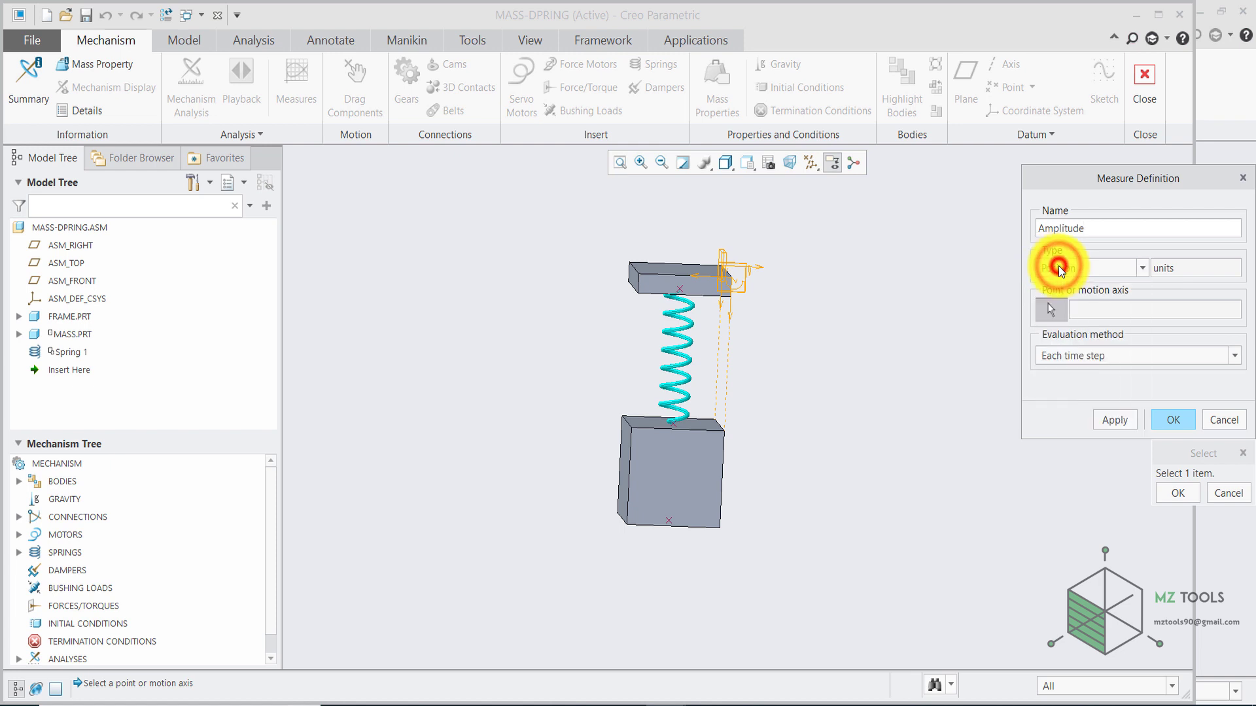
{"action": "left_click", "coordinate": [724, 430]}
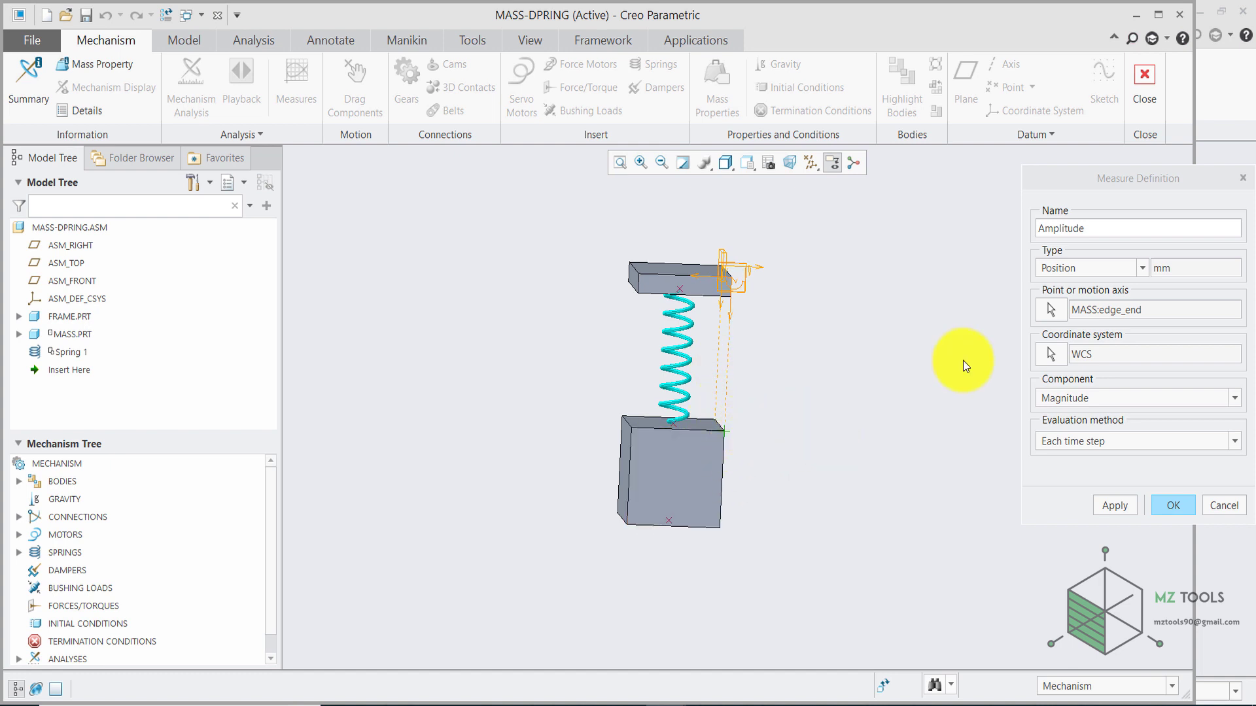
{"action": "left_click", "coordinate": [704, 701]}
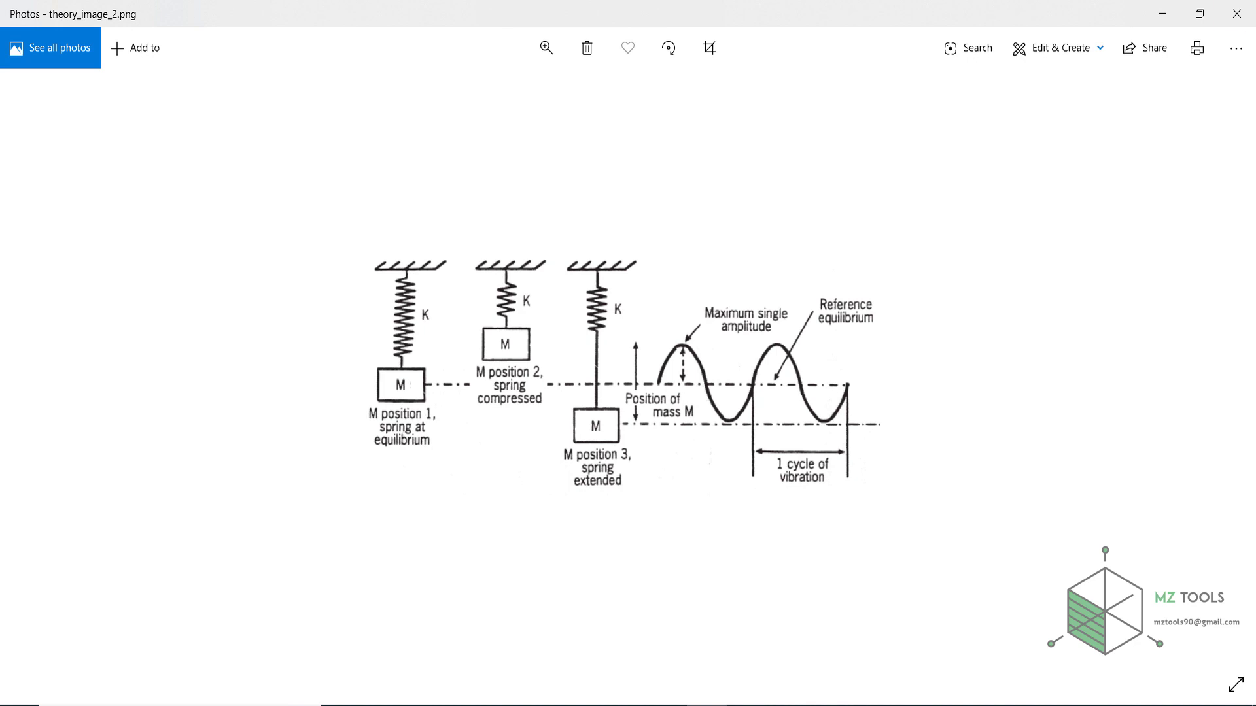
{"action": "left_click", "coordinate": [1163, 14]}
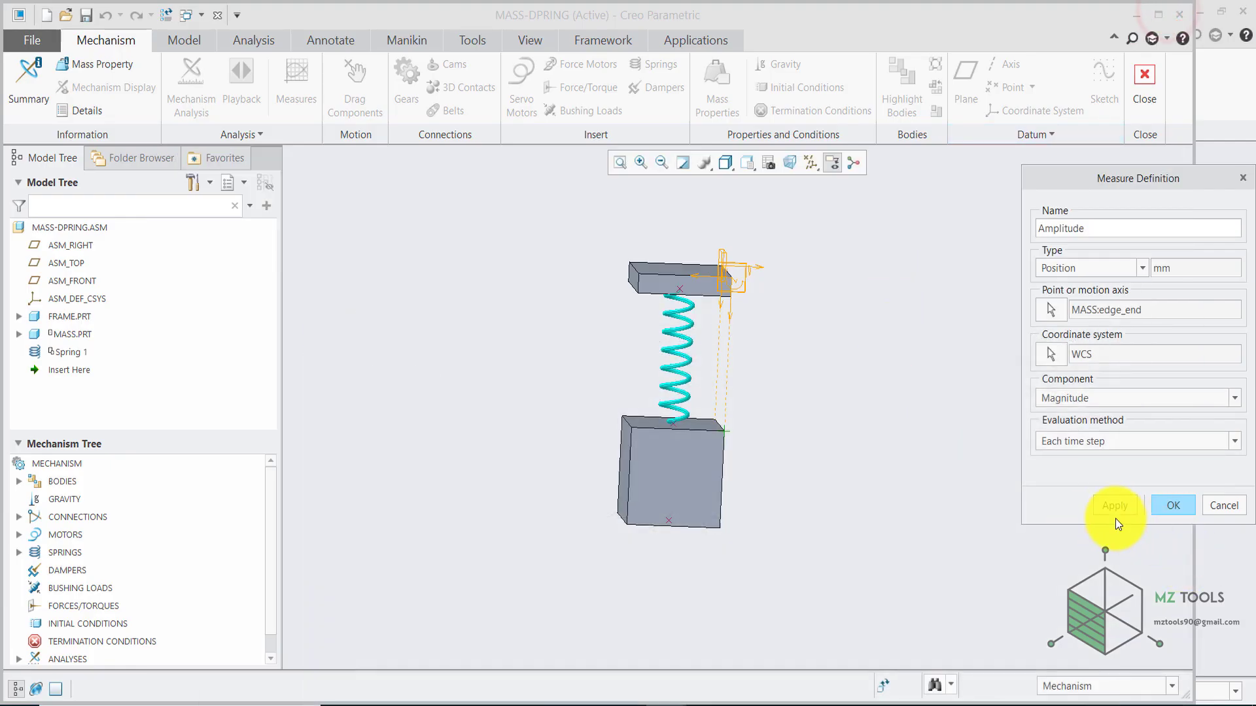
{"action": "left_click", "coordinate": [1169, 506]}
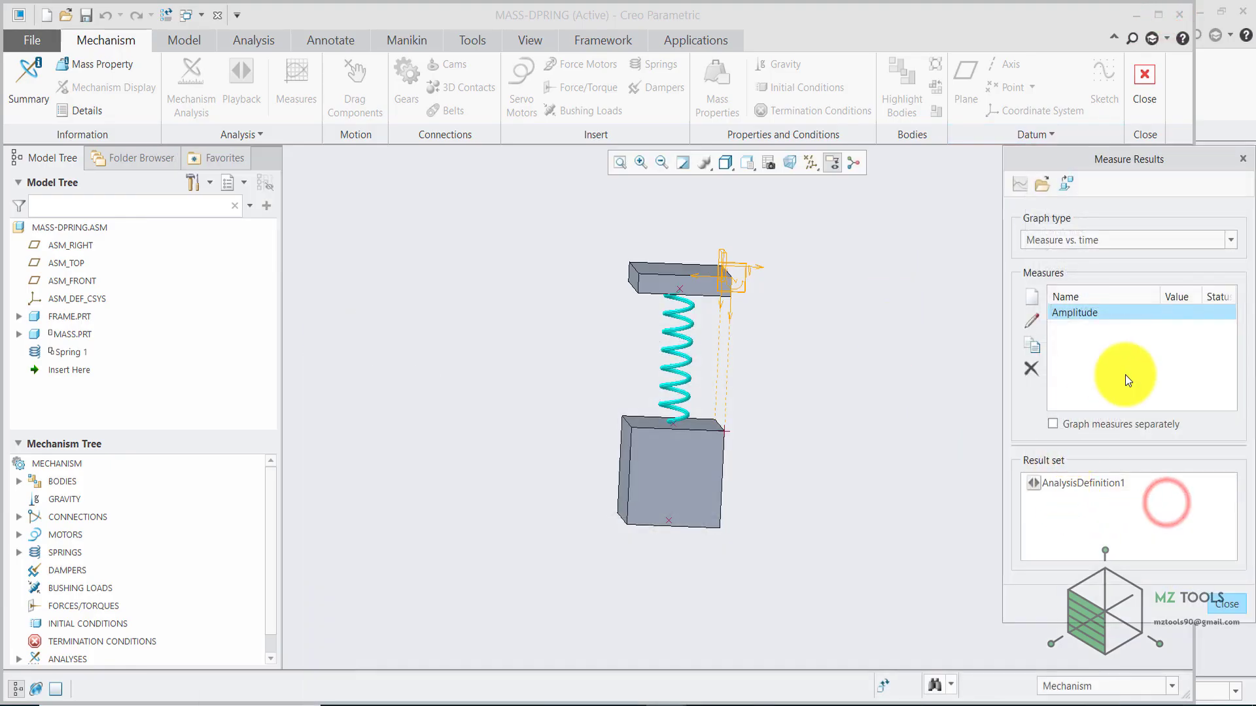
Step: Graph the Amplitude measure against time for the AnalysisDefinition1 result set and move the graph window clear of the measure results
{"action": "left_click", "coordinate": [1071, 485]}
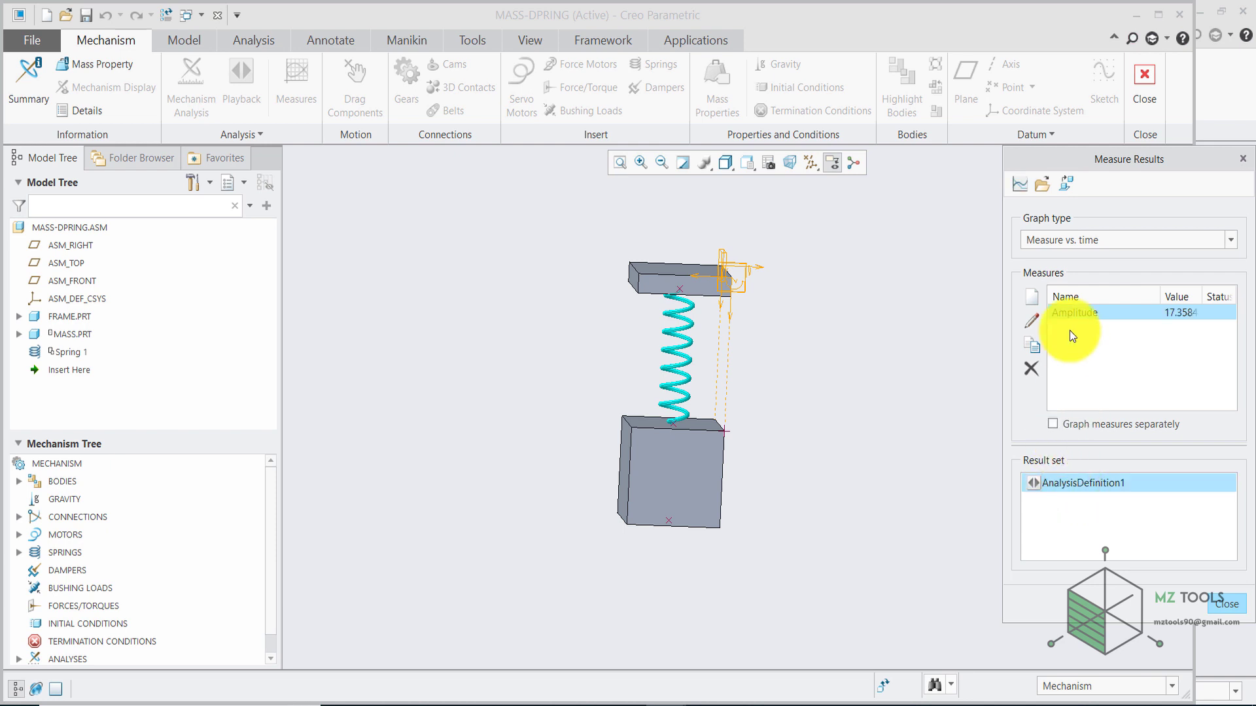
{"action": "left_click", "coordinate": [1017, 182]}
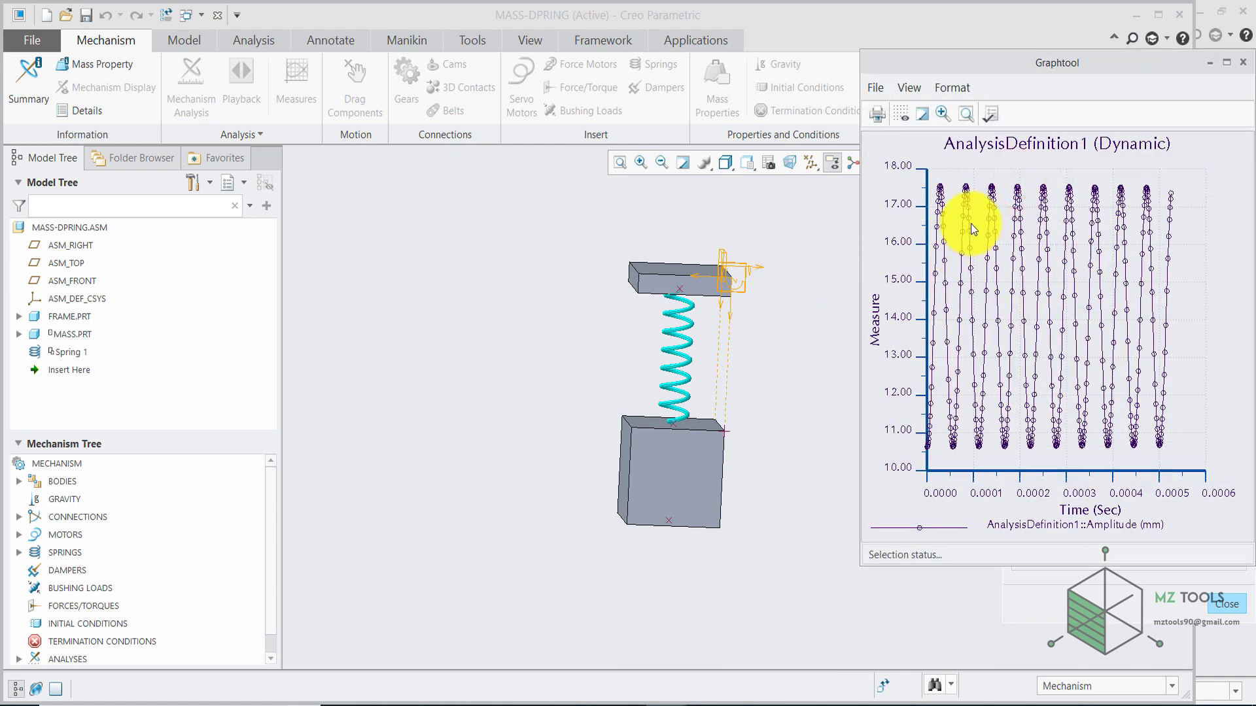
{"action": "left_click_drag", "start_coordinate": [965, 61], "coordinate": [384, 93]}
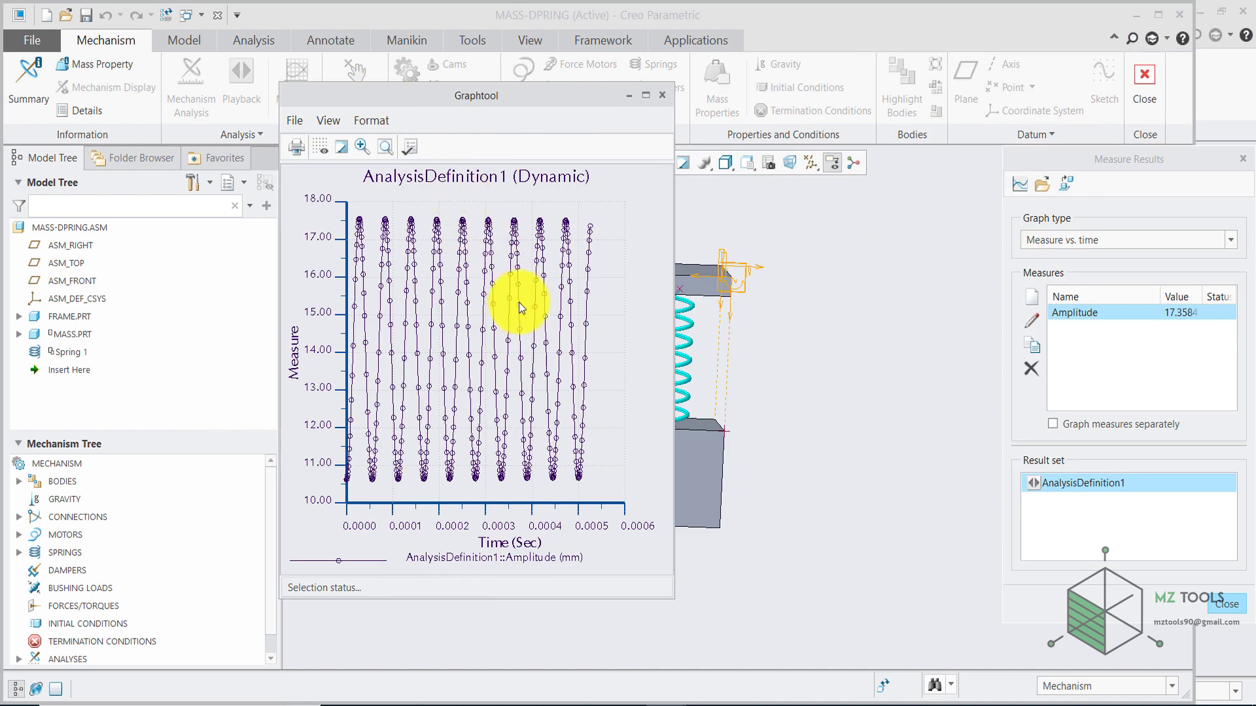
Step: Close the graph and measure results, and set up a new Dynamic mechanism analysis with a duration of 1
{"action": "left_click", "coordinate": [662, 95]}
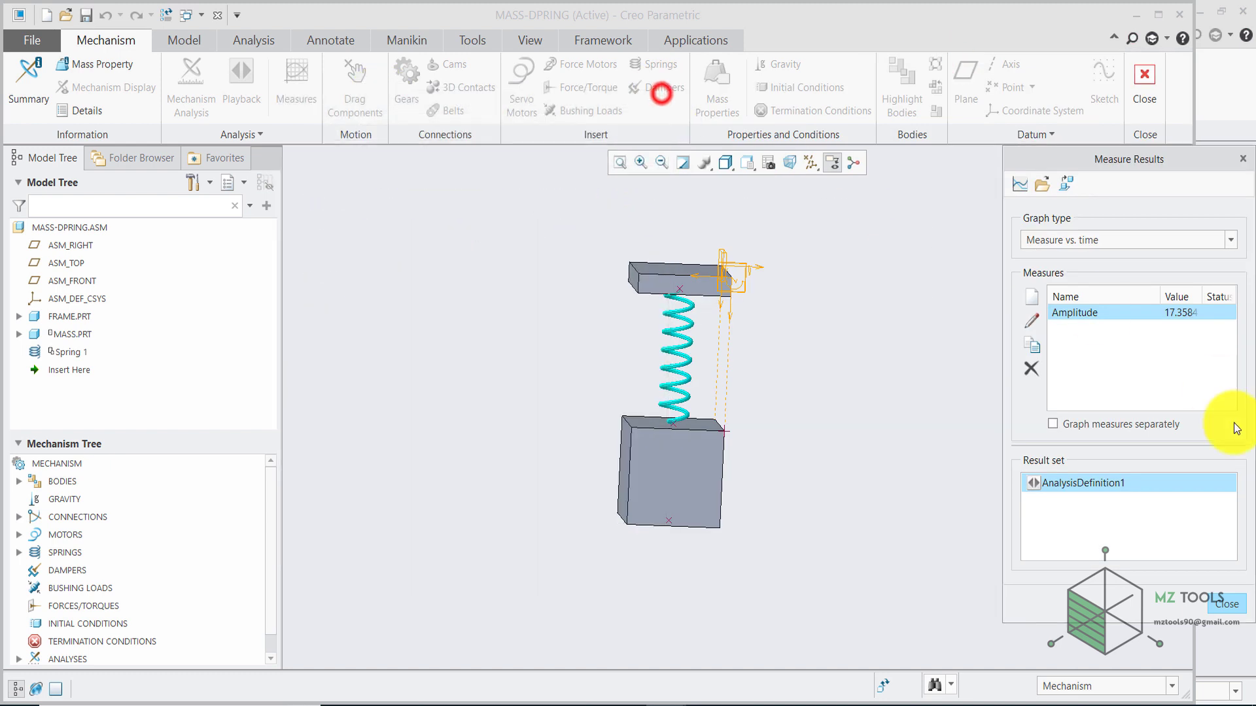
{"action": "left_click", "coordinate": [1232, 610]}
{"action": "left_click", "coordinate": [212, 83]}
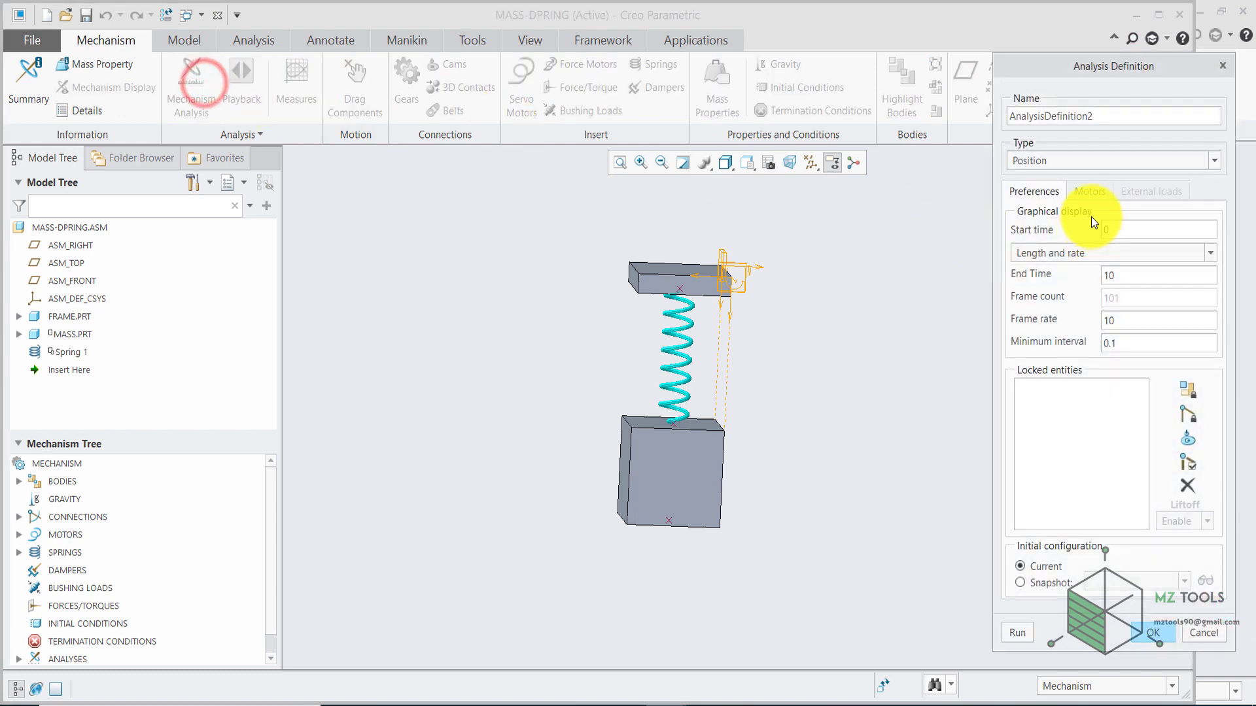
{"action": "left_click", "coordinate": [1079, 164]}
{"action": "left_click", "coordinate": [1053, 205]}
{"action": "double_click", "coordinate": [1129, 265]}
{"action": "type", "text": "1"}
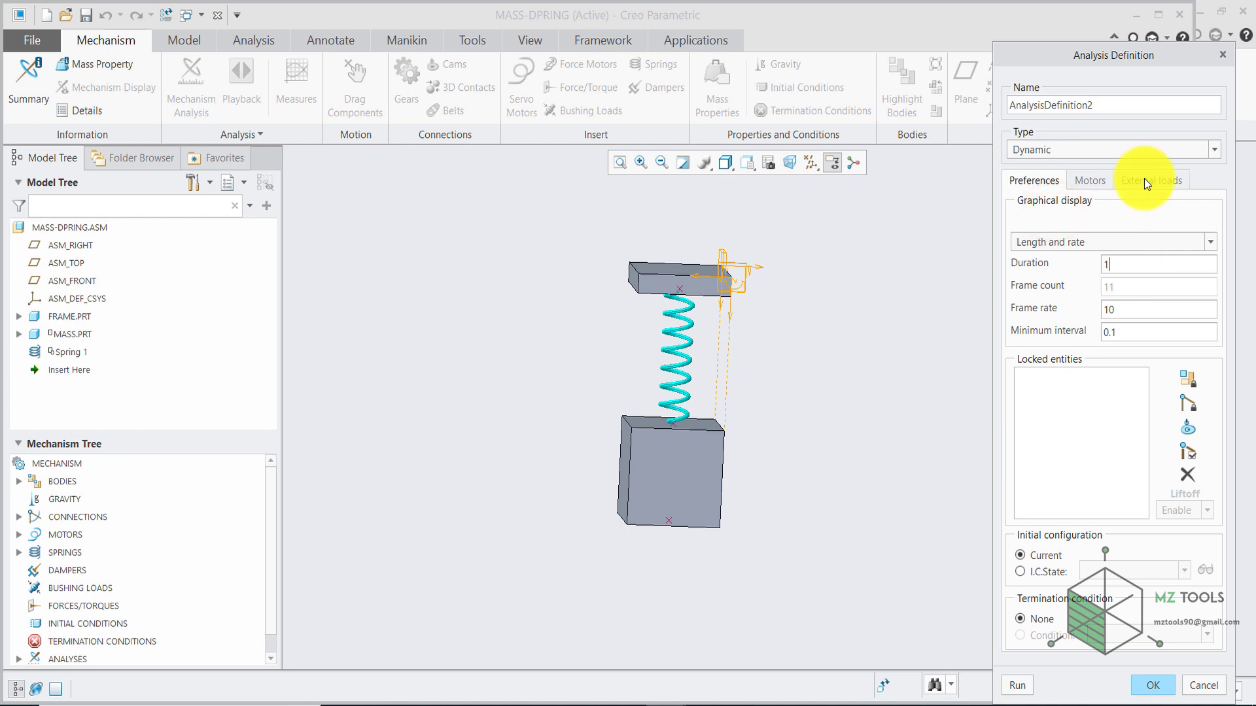
Step: Enable gravity for the second dynamic analysis, run it, stop the run early and accept the definition
{"action": "left_click", "coordinate": [1144, 179]}
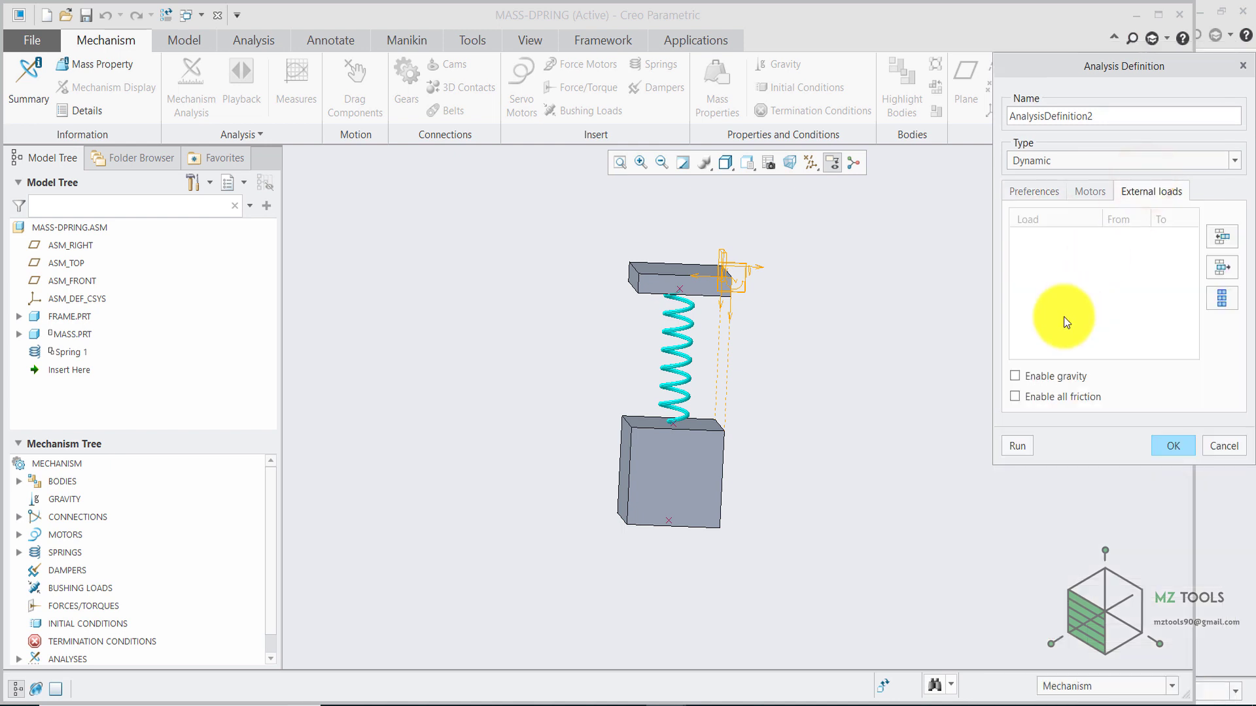
{"action": "left_click", "coordinate": [1023, 378]}
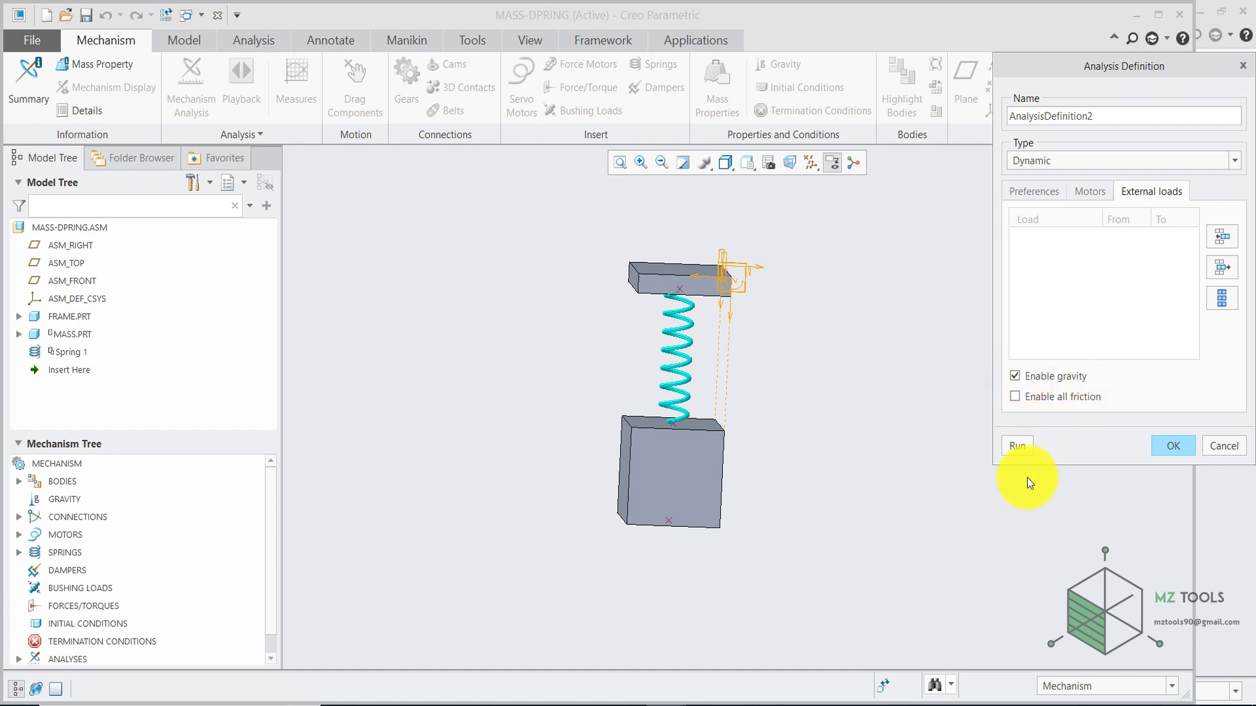
{"action": "left_click", "coordinate": [1017, 446]}
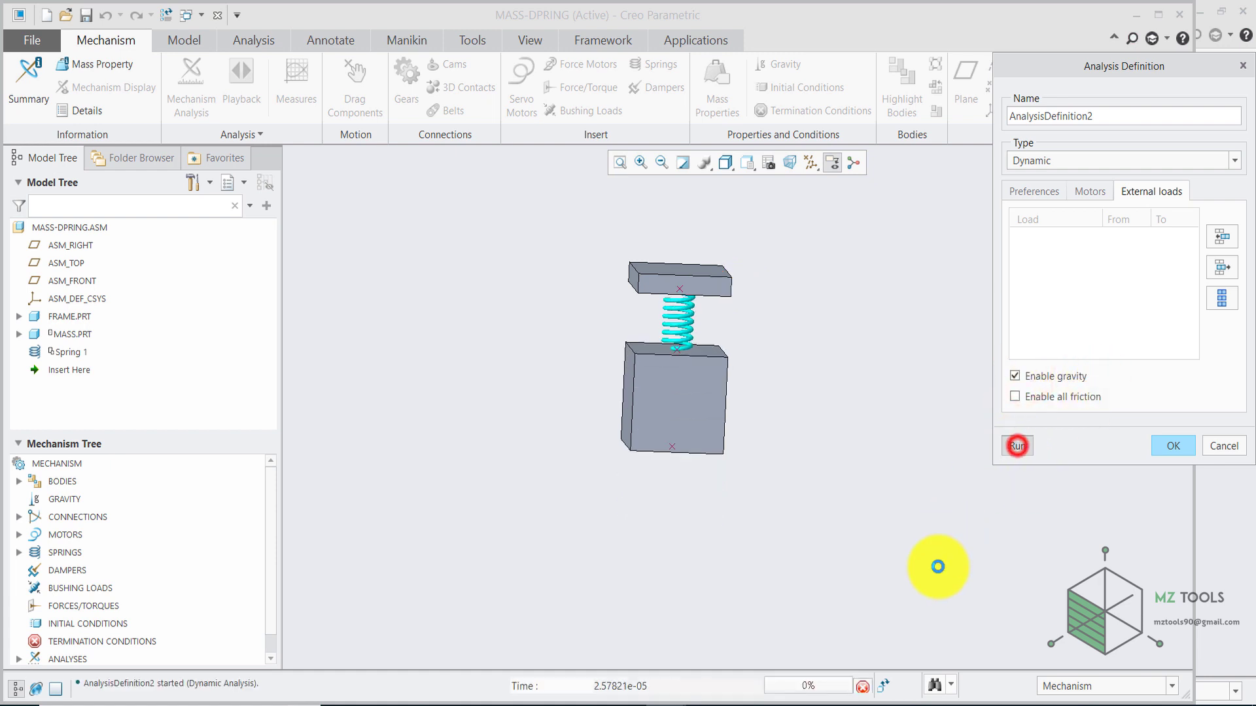
{"action": "left_click", "coordinate": [864, 686]}
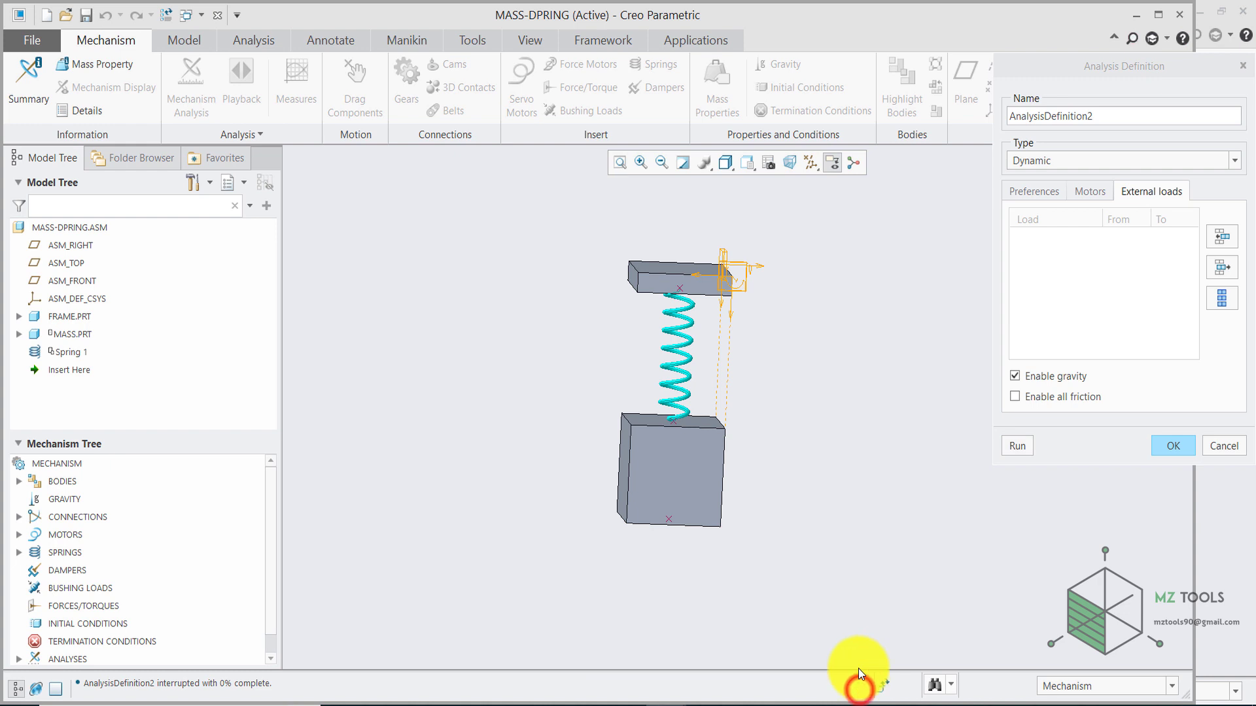
{"action": "left_click", "coordinate": [1163, 446]}
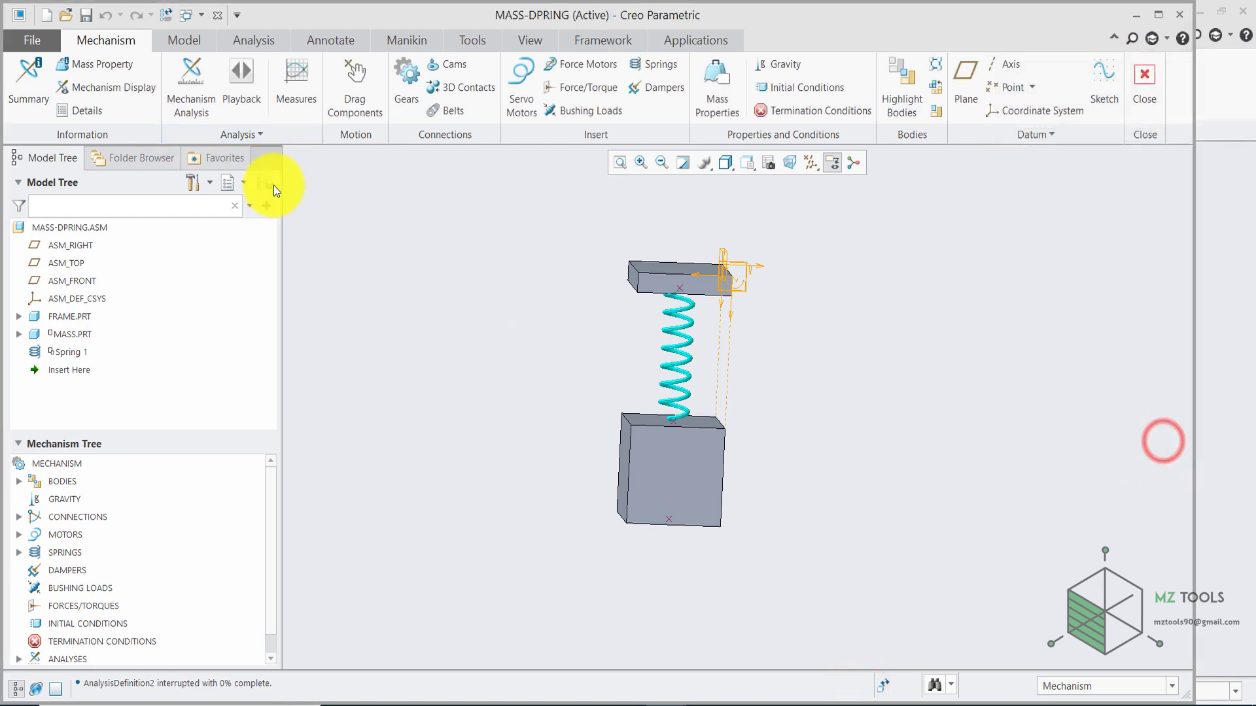
Step: Graph the Amplitude measure against time for the AnalysisDefinition2 result set and move the graph window clear of the model
{"action": "left_click", "coordinate": [303, 76]}
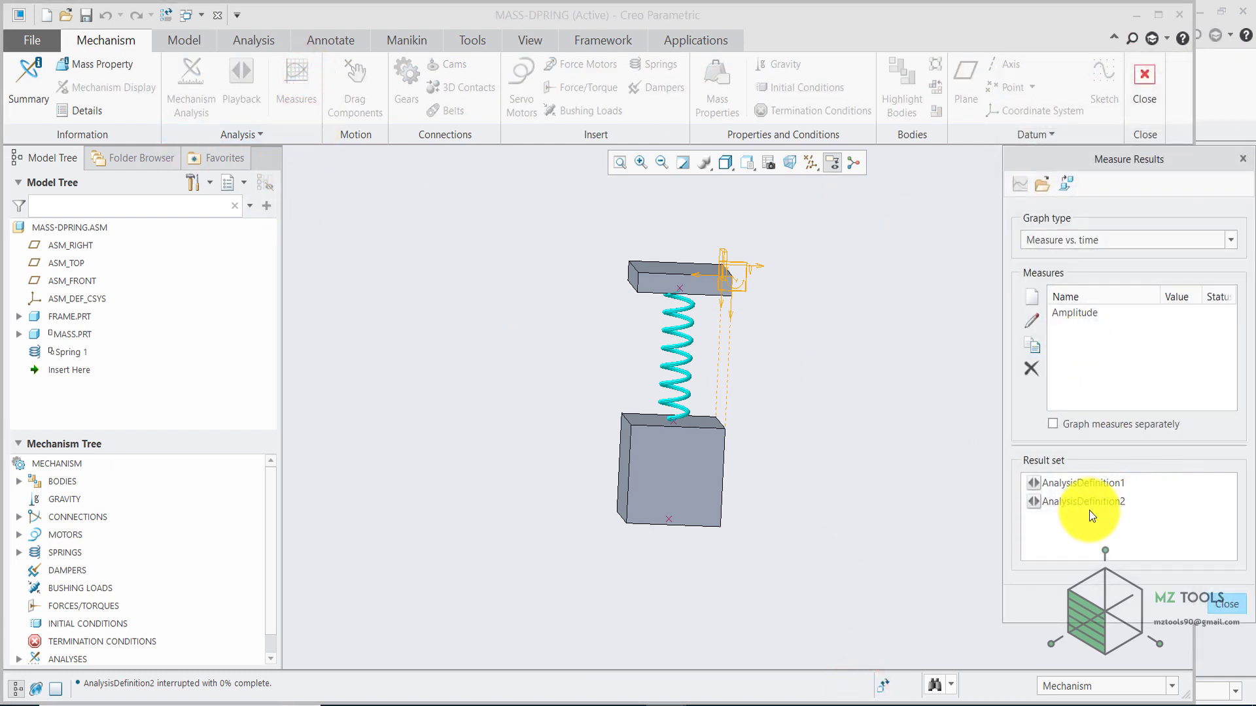
{"action": "left_click", "coordinate": [1058, 501]}
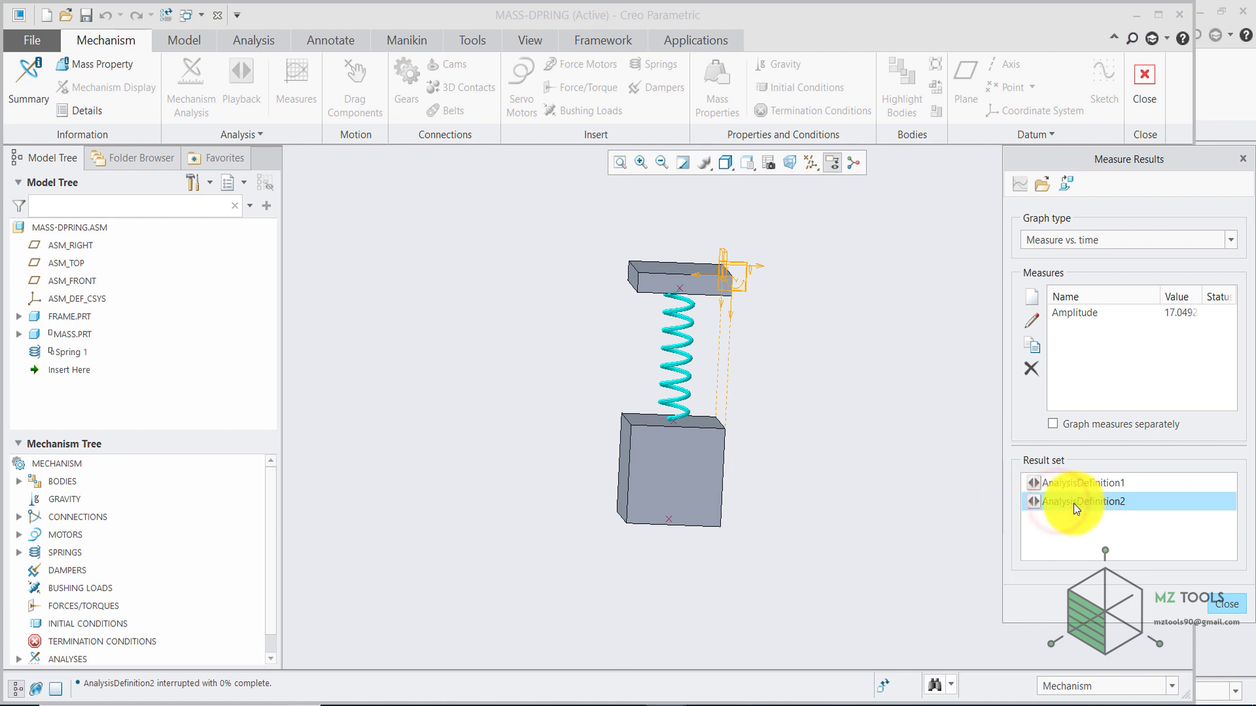
{"action": "left_click", "coordinate": [1071, 315]}
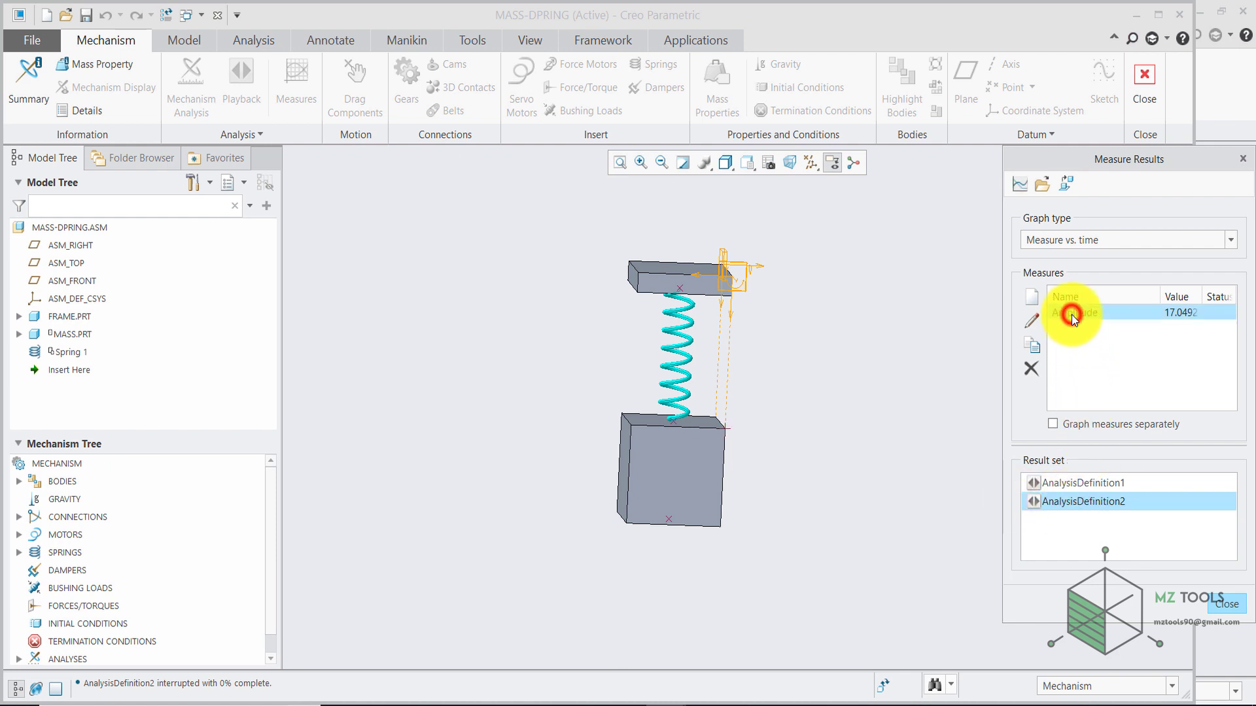
{"action": "left_click", "coordinate": [1022, 184]}
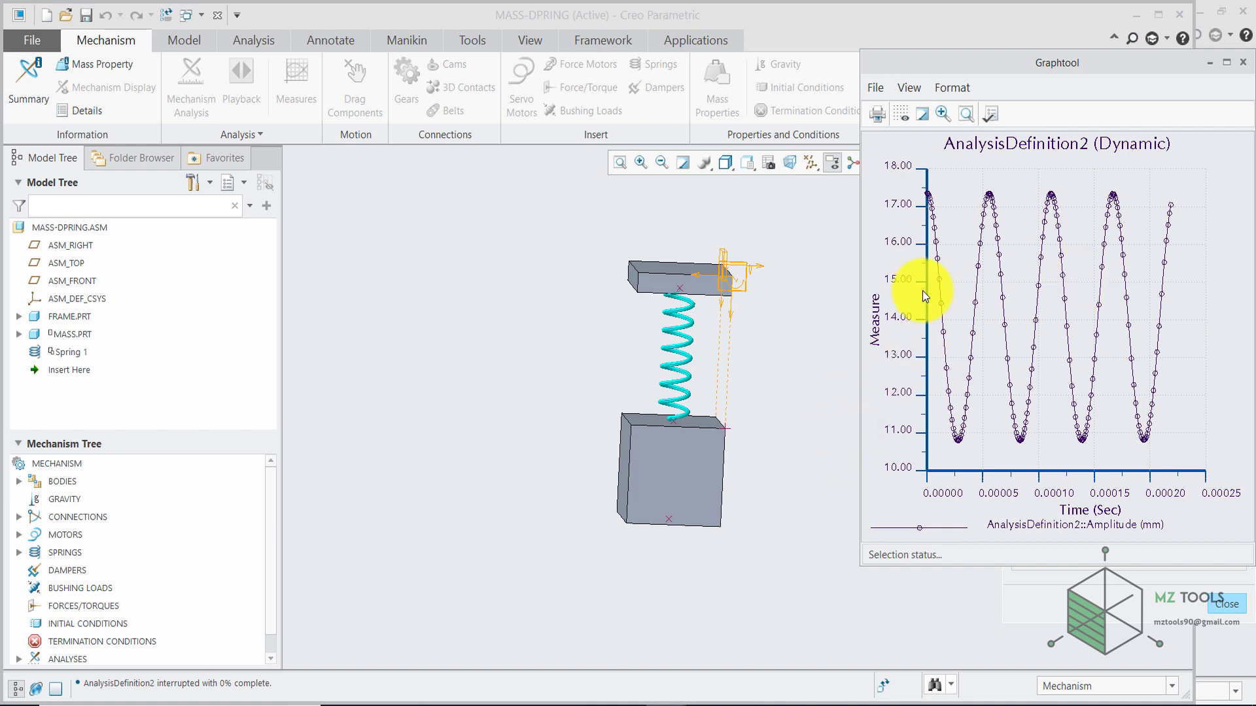
{"action": "left_click_drag", "start_coordinate": [967, 48], "coordinate": [186, 84]}
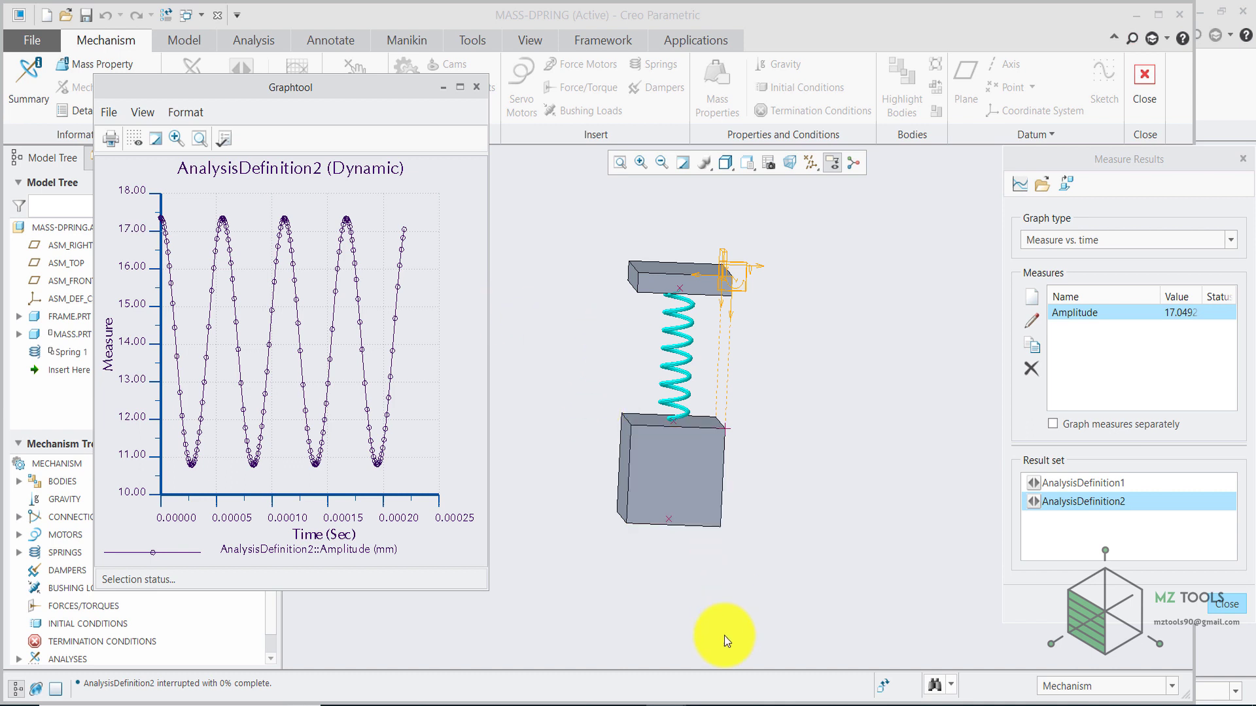
Step: Compare the graph with the vibration theory image in Photos, return to Creo Parametric, and close the graph and measure results
{"action": "left_click", "coordinate": [713, 699]}
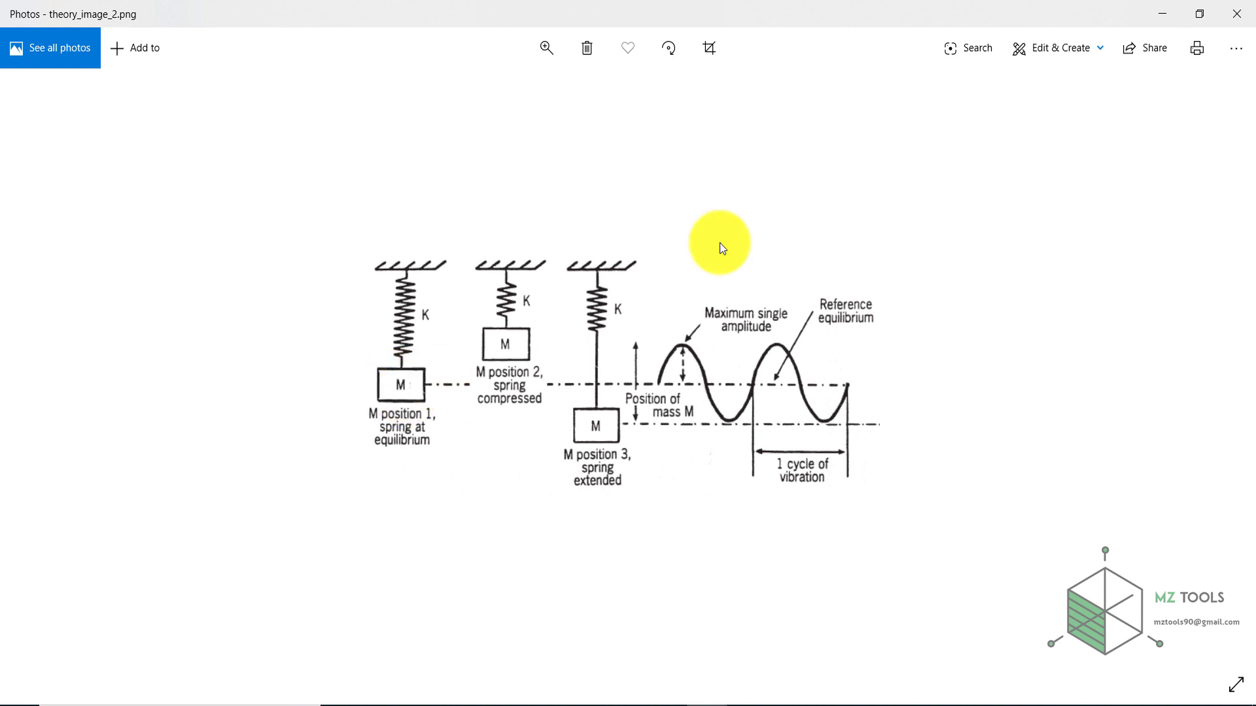
{"action": "left_click", "coordinate": [1162, 14]}
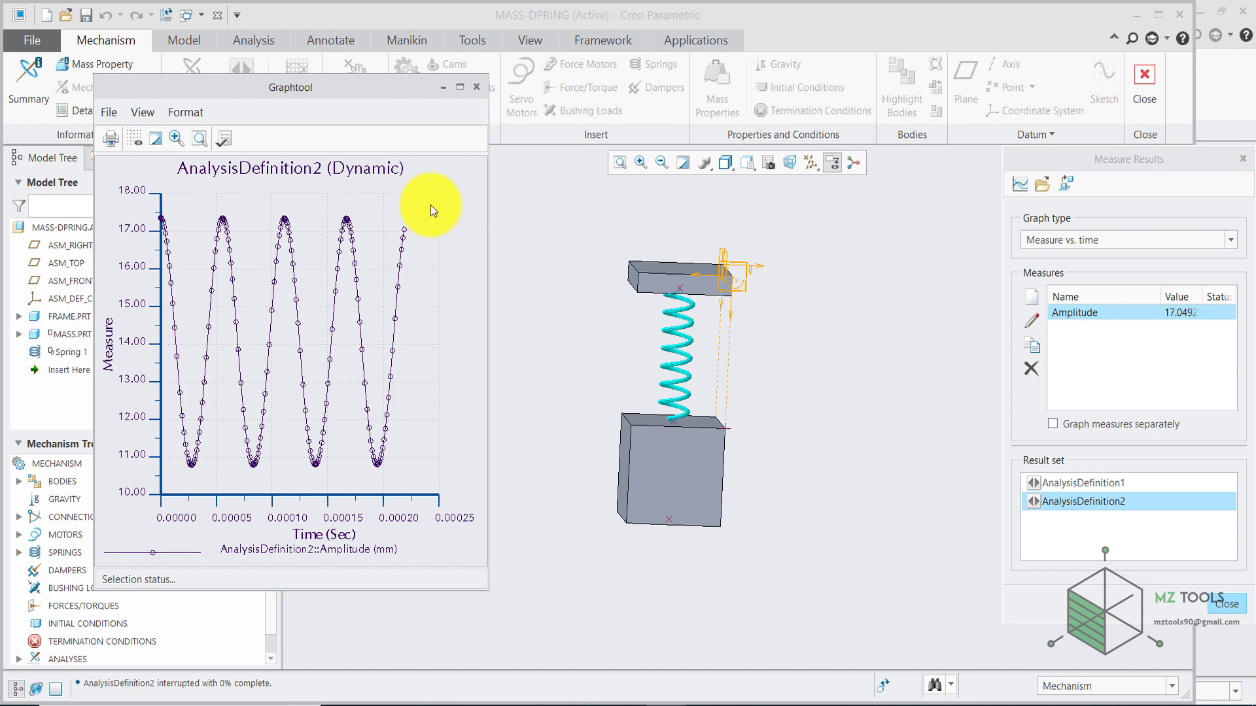
{"action": "left_click", "coordinate": [480, 87]}
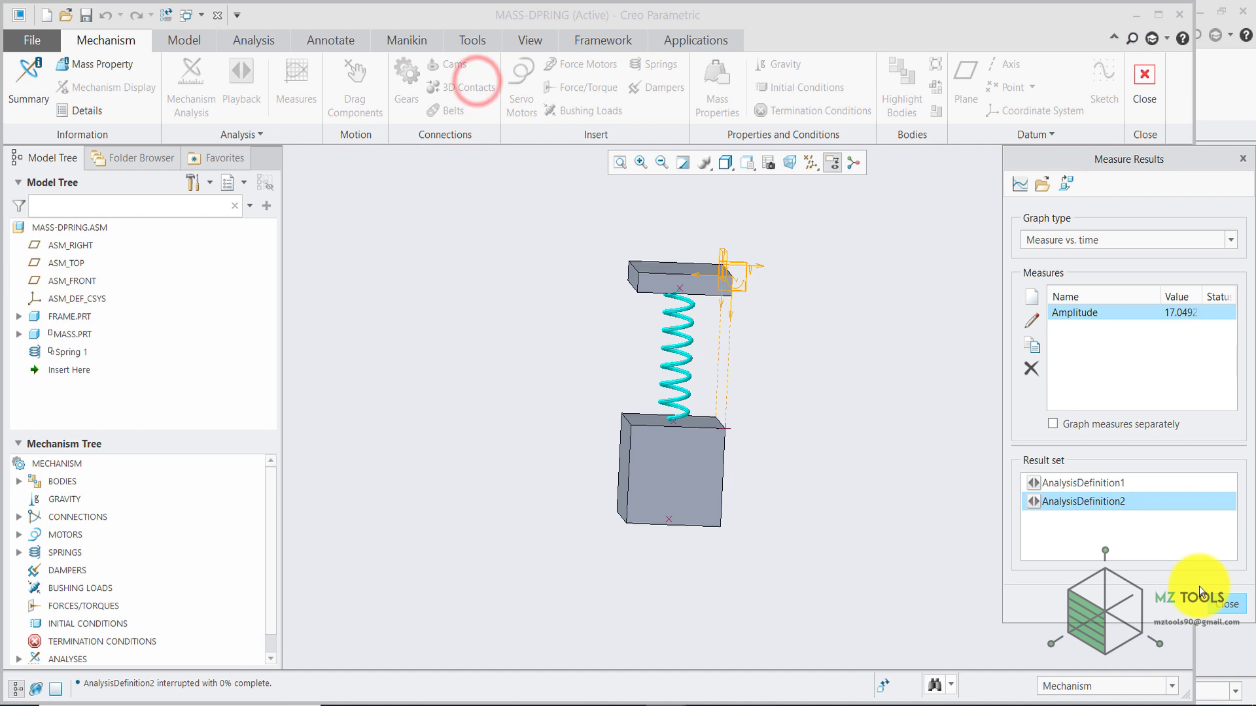
{"action": "left_click", "coordinate": [1228, 600]}
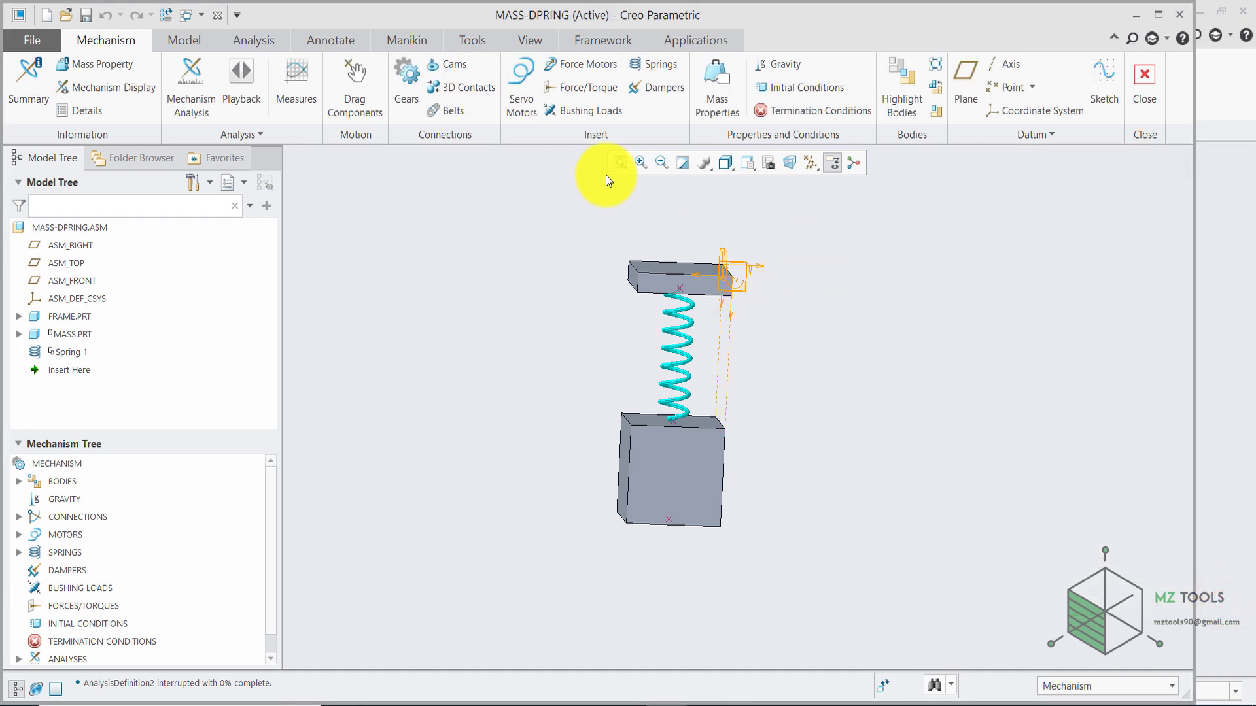
Step: Add a damper between the point on the mass's top face and the frame's point, with a damping coefficient of 0.05 N sec/mm
{"action": "left_click", "coordinate": [634, 95]}
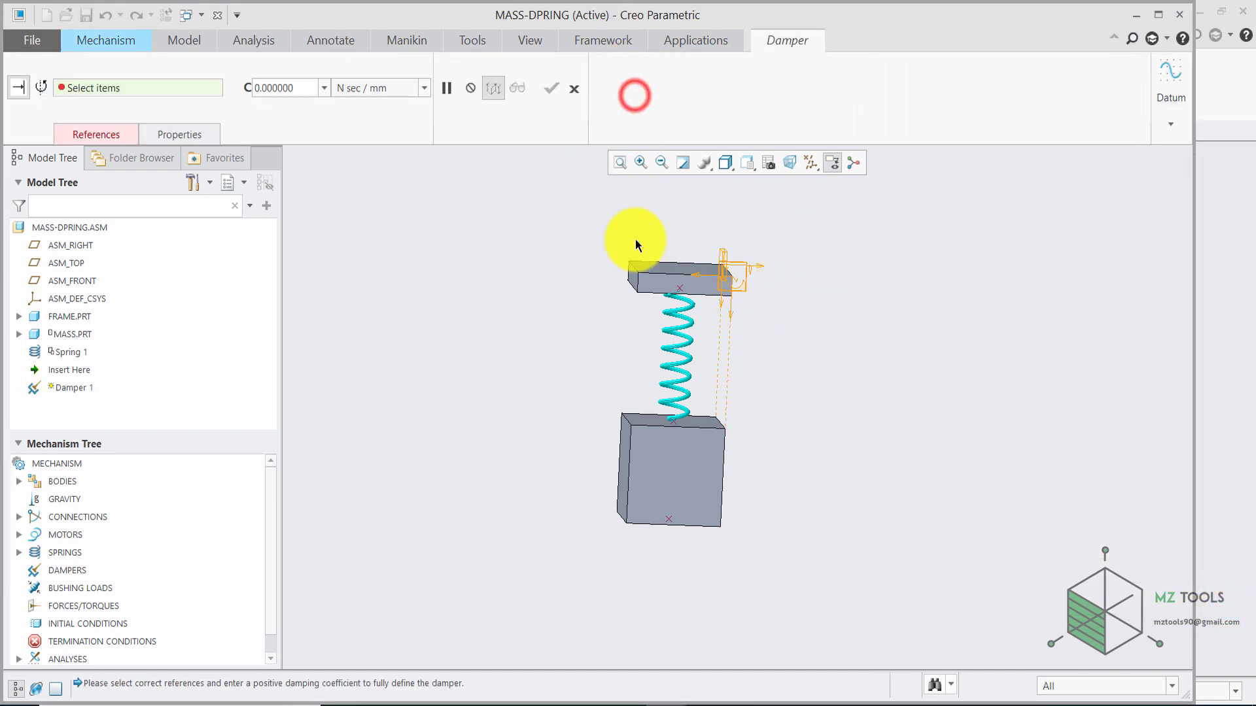
{"action": "middle_click_drag", "start_coordinate": [658, 339], "coordinate": [755, 262]}
{"action": "left_click", "coordinate": [669, 430]}
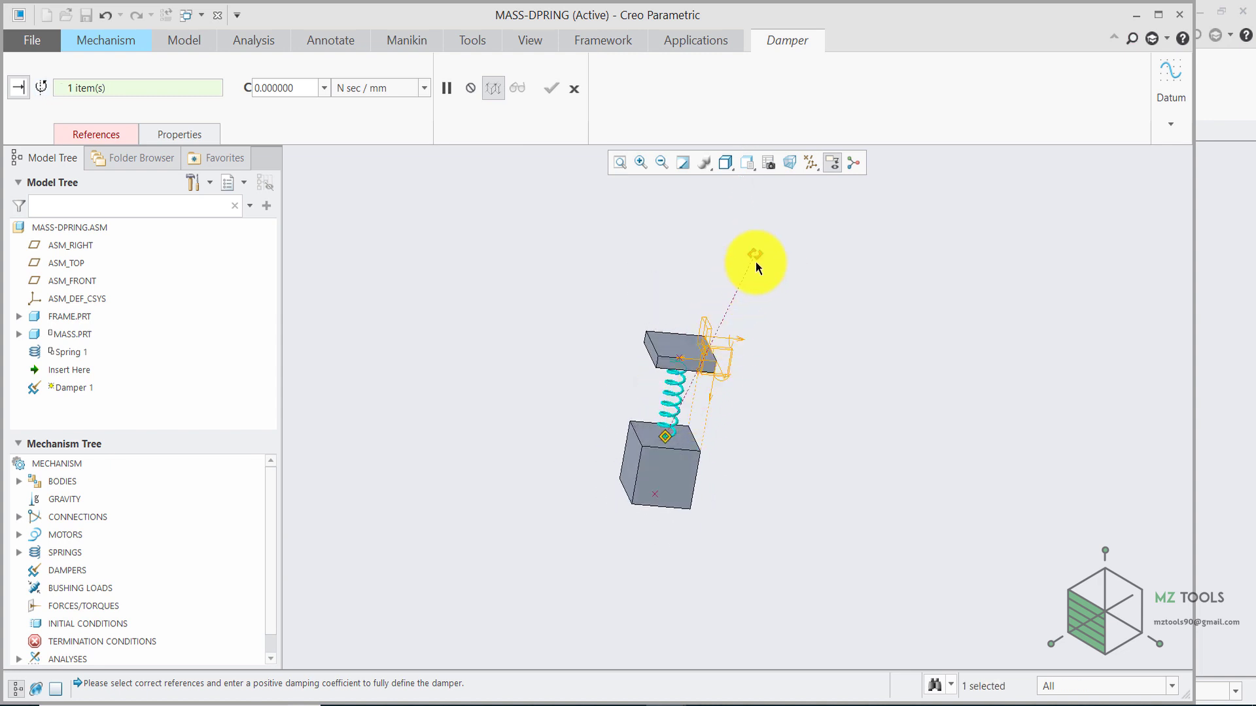
{"action": "left_click", "coordinate": [679, 358]}
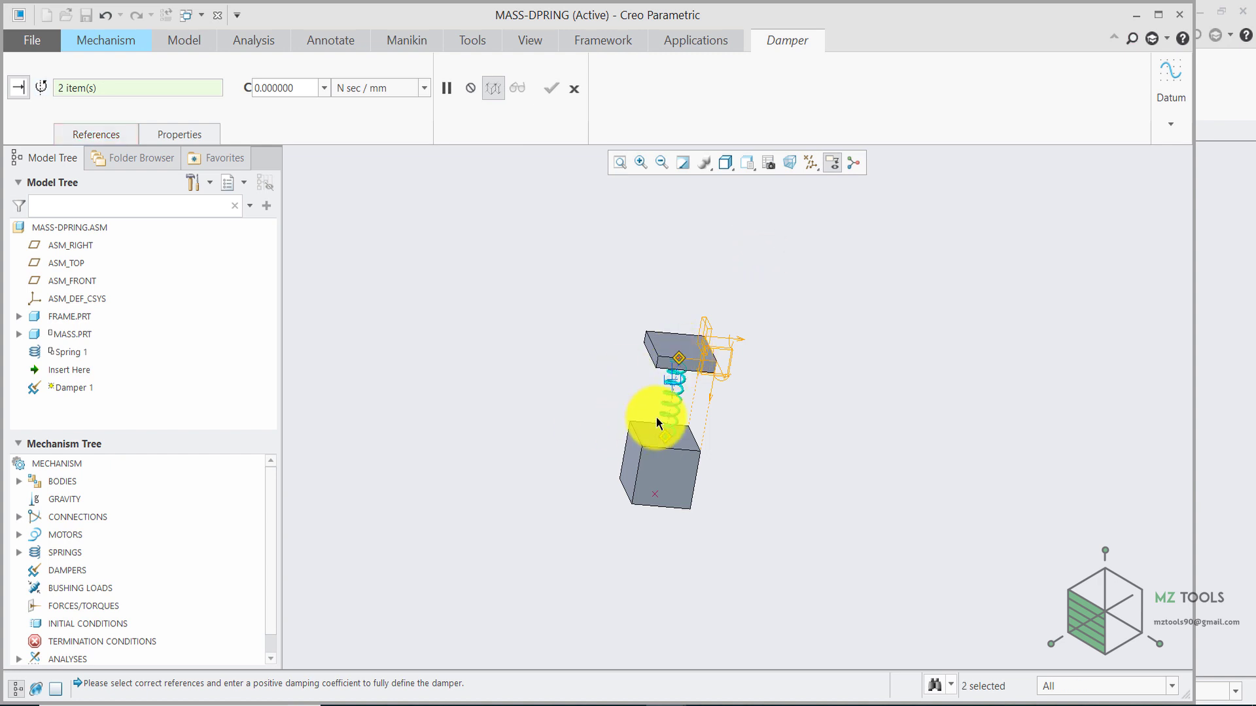
{"action": "middle_click_drag", "start_coordinate": [656, 417], "coordinate": [648, 393]}
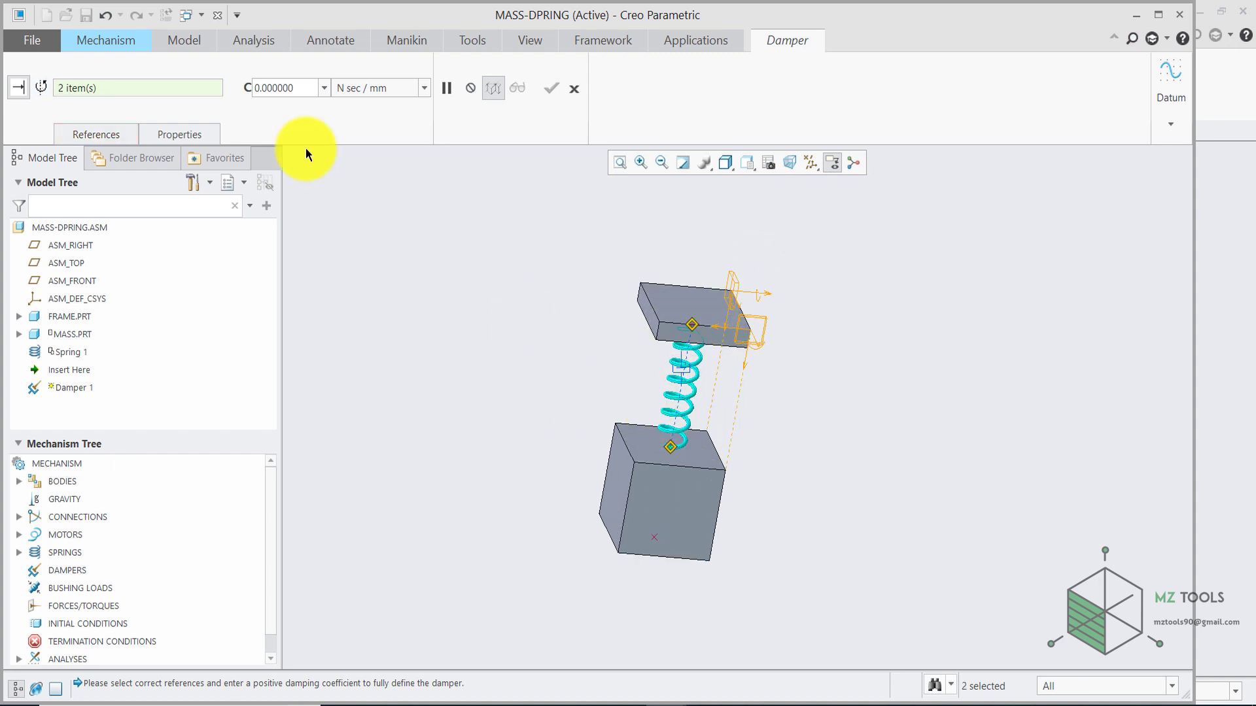
{"action": "double_click", "coordinate": [302, 89]}
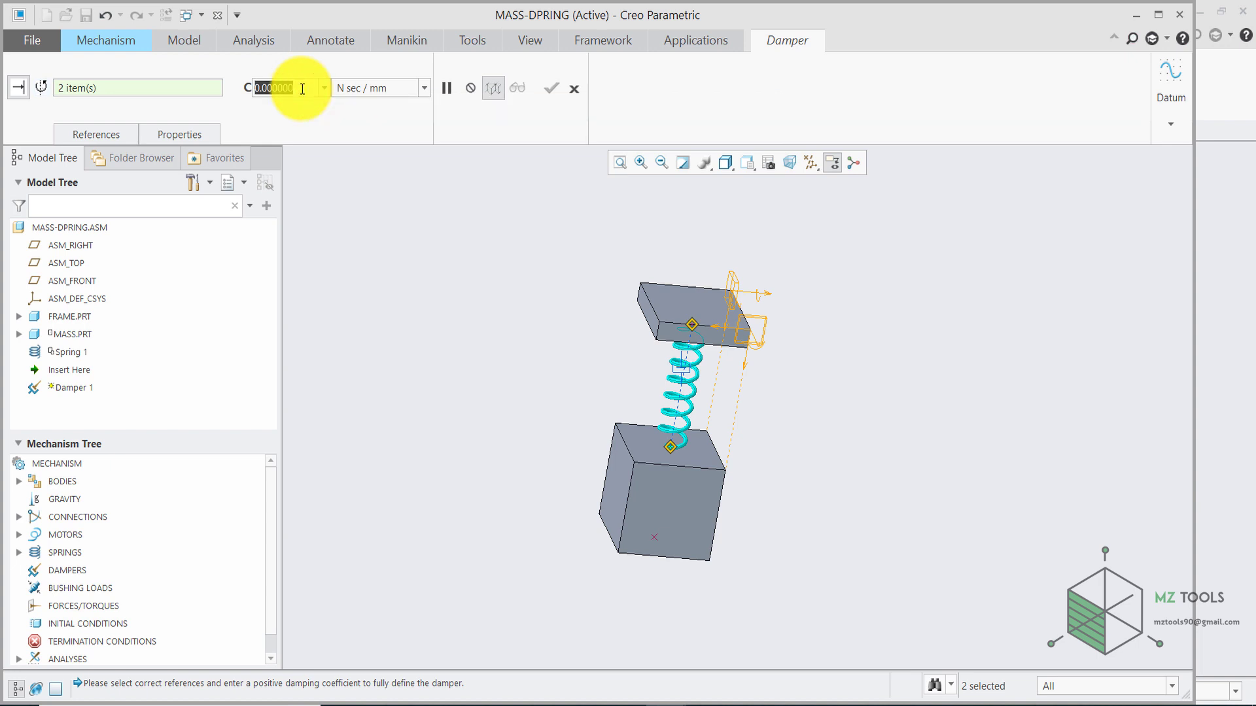
{"action": "type", "text": "05"}
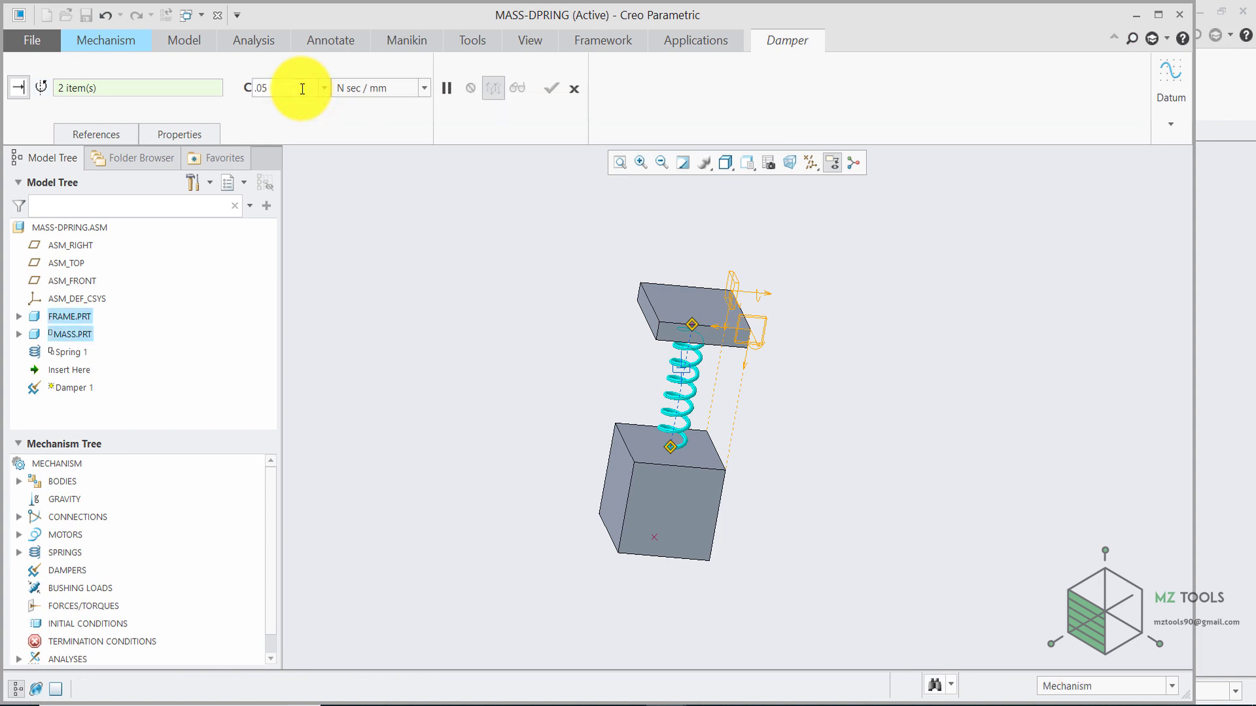
{"action": "left_click", "coordinate": [398, 169]}
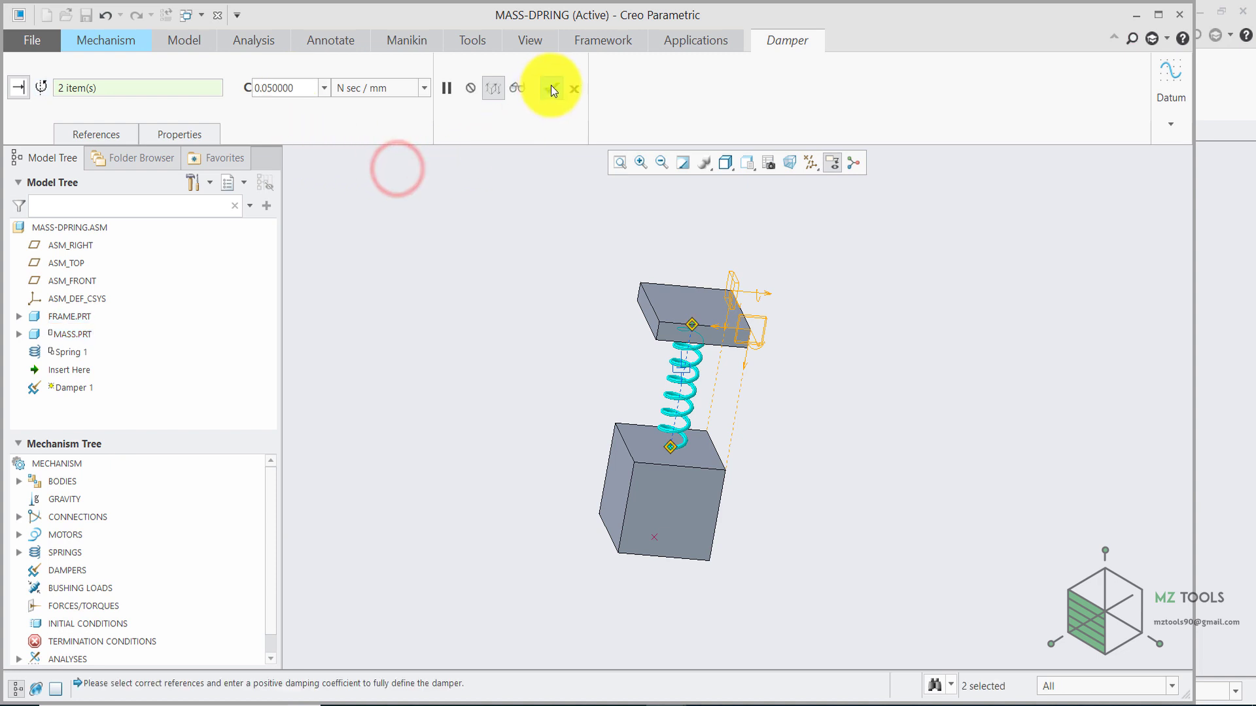
{"action": "left_click", "coordinate": [551, 87]}
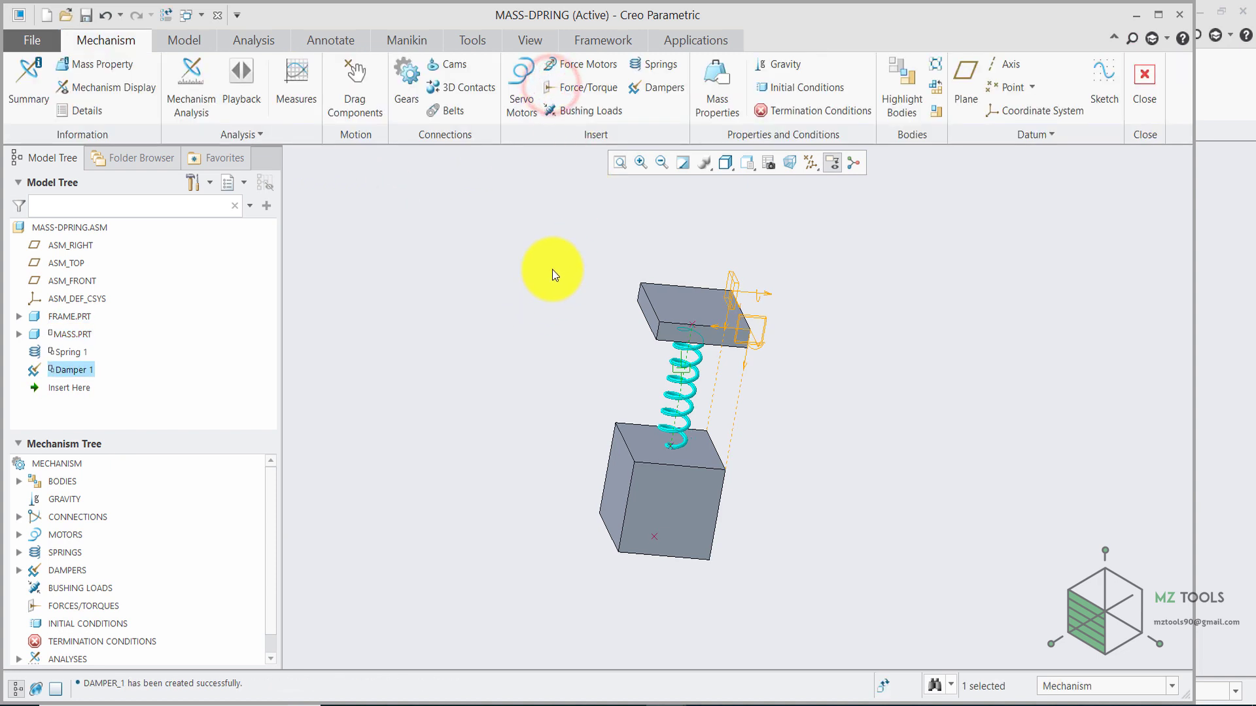
Step: Create another mechanism analysis for the damped system, of type Dynamic with a duration of 1
{"action": "left_click", "coordinate": [195, 76]}
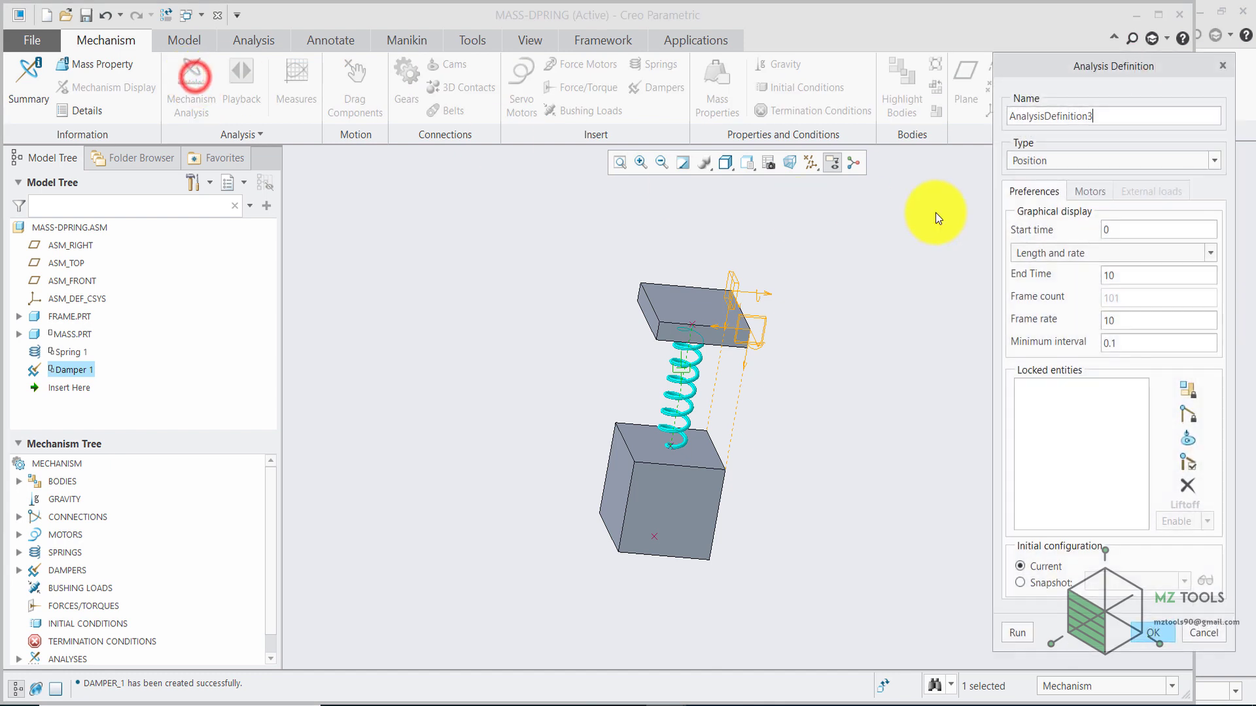
{"action": "left_click", "coordinate": [1073, 162]}
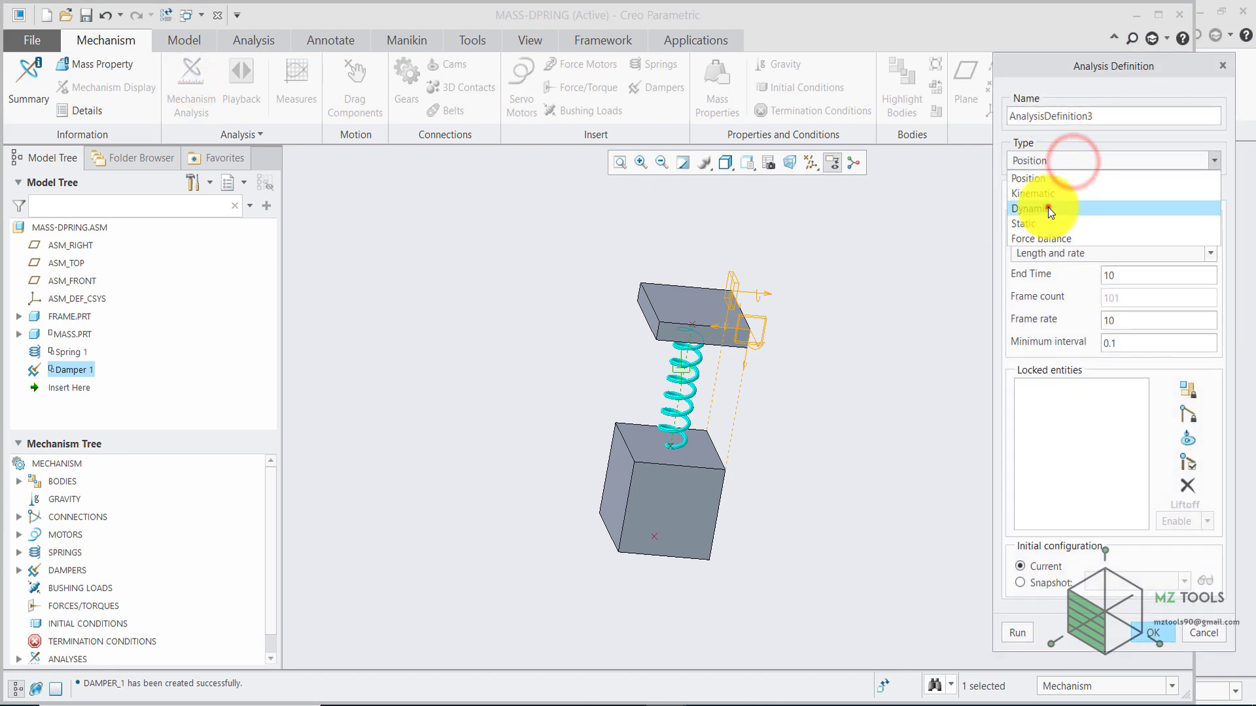
{"action": "left_click", "coordinate": [1047, 207]}
{"action": "double_click", "coordinate": [1132, 265]}
{"action": "type", "text": "1"}
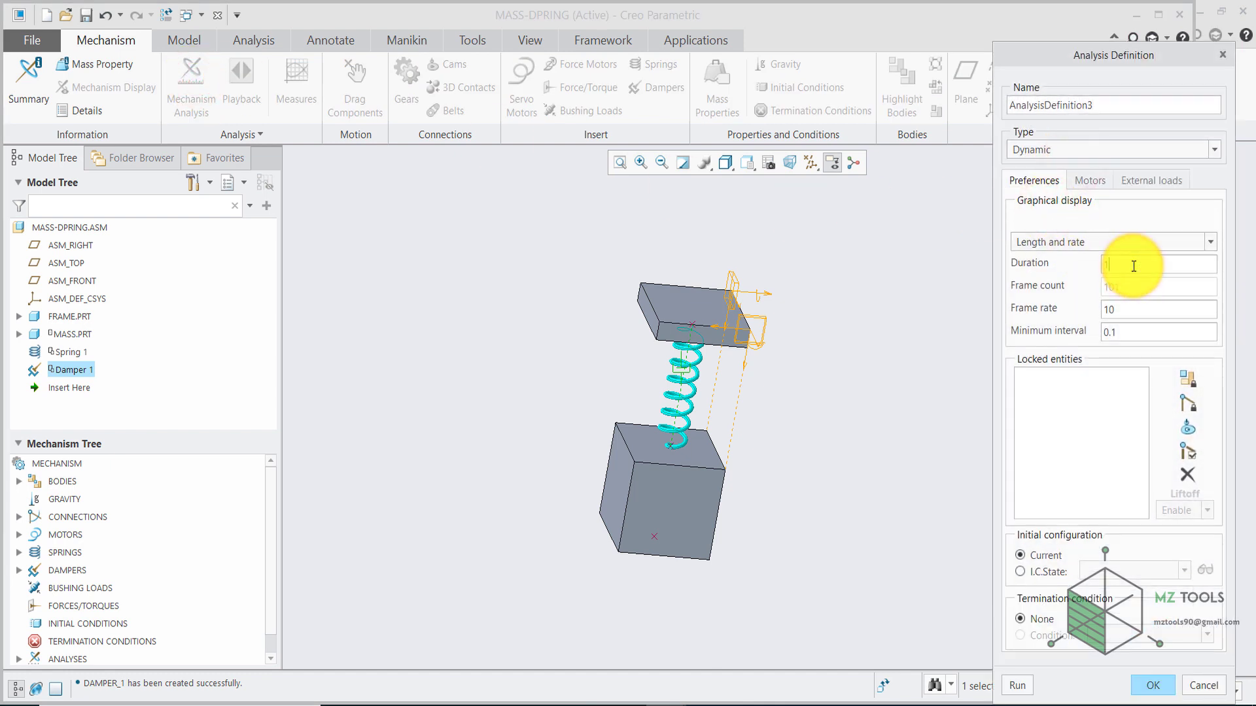
Step: Enable gravity for the damped analysis, run it, stop the run partway and accept the definition
{"action": "left_click", "coordinate": [1171, 179]}
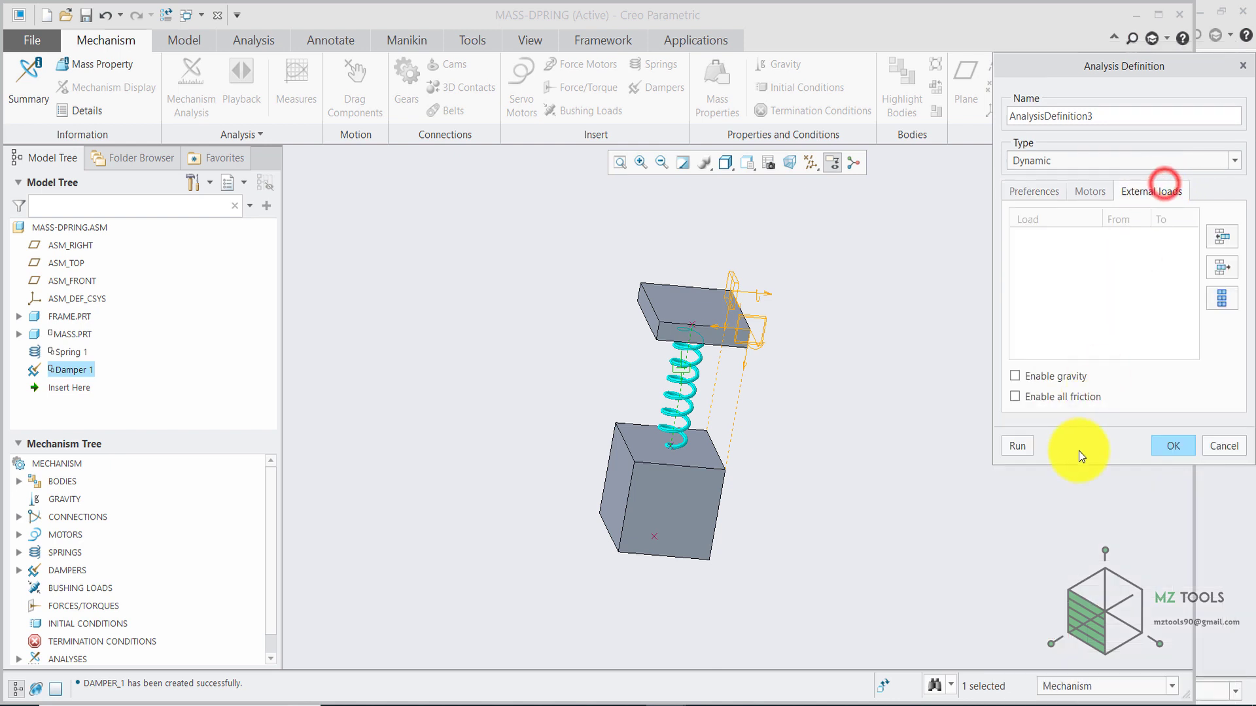
{"action": "left_click", "coordinate": [1047, 378]}
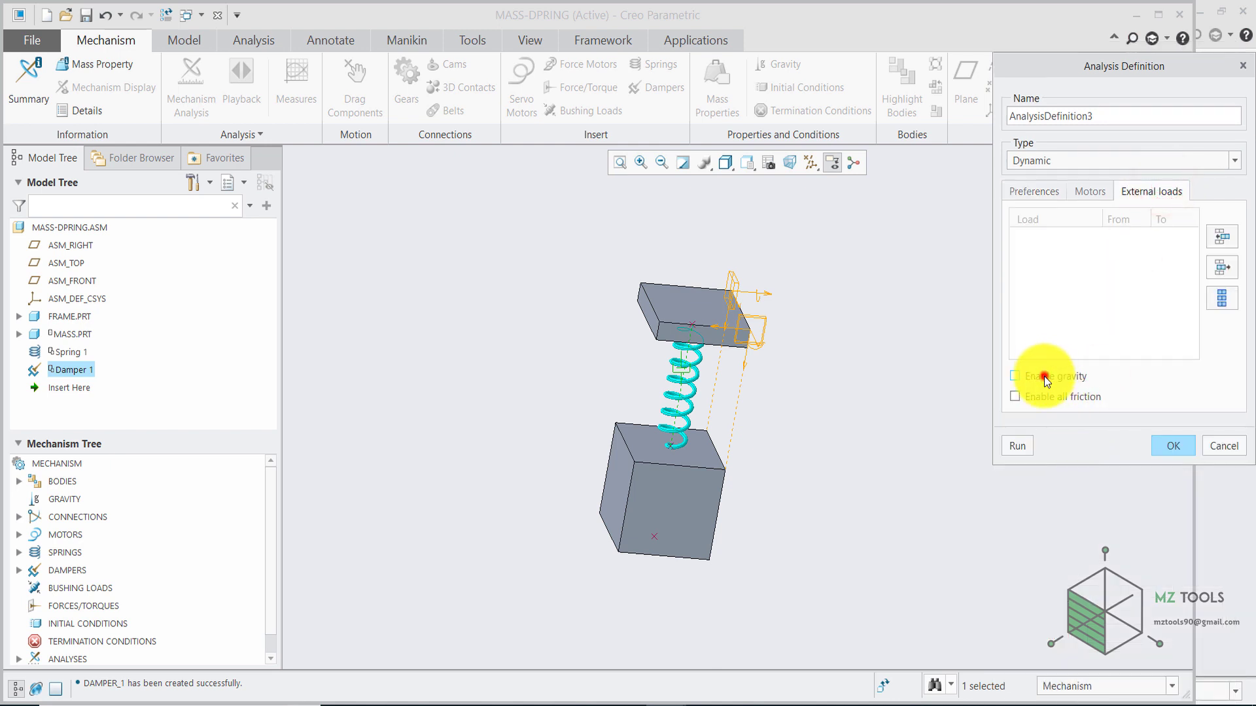
{"action": "left_click", "coordinate": [1017, 448]}
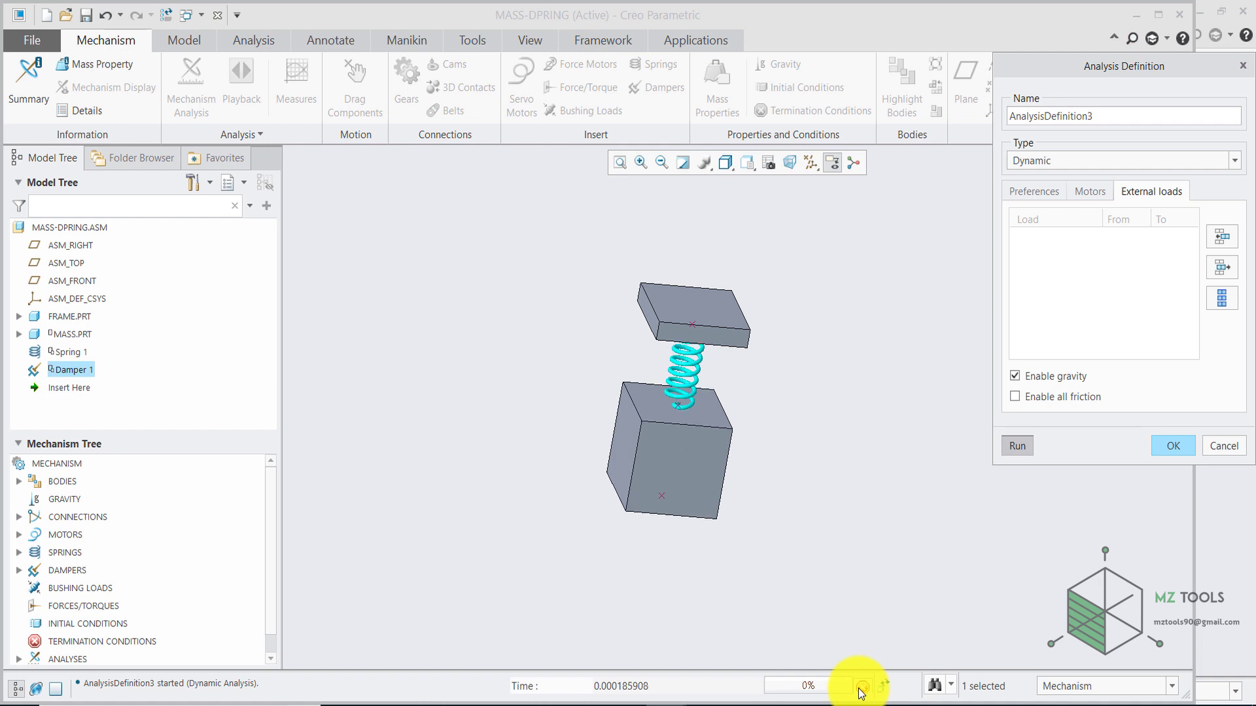
{"action": "left_click", "coordinate": [861, 688]}
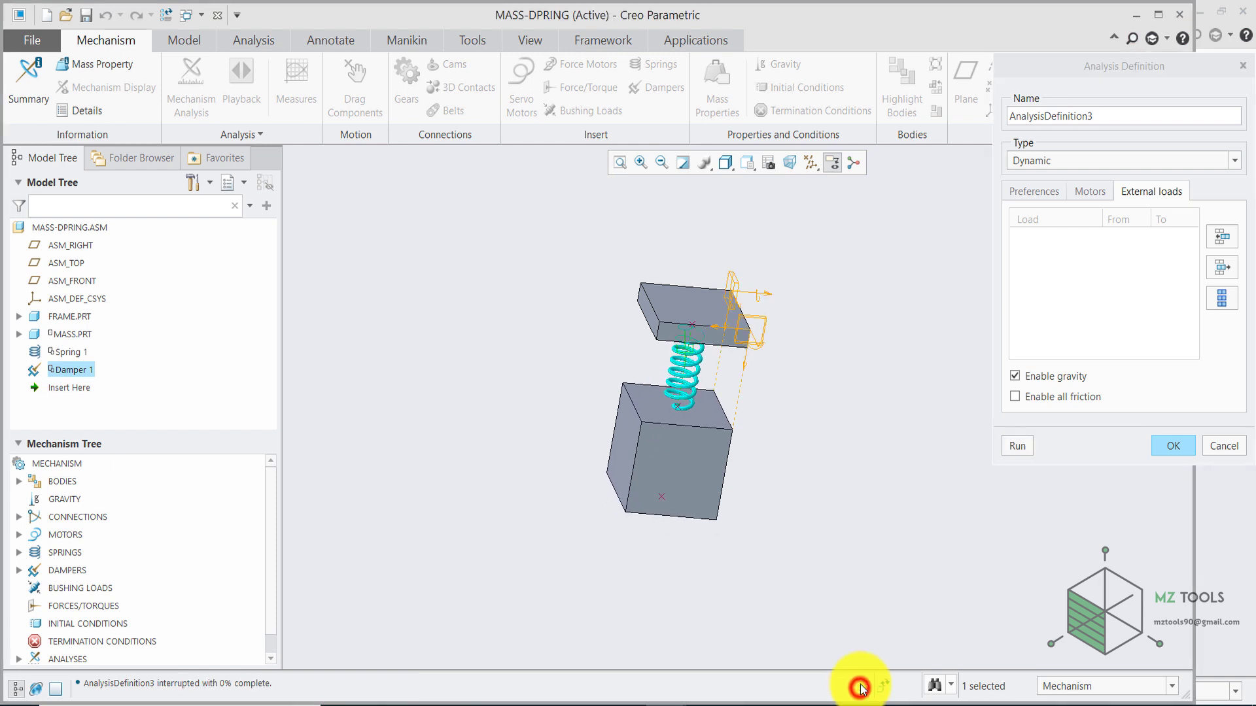
{"action": "left_click", "coordinate": [1174, 444]}
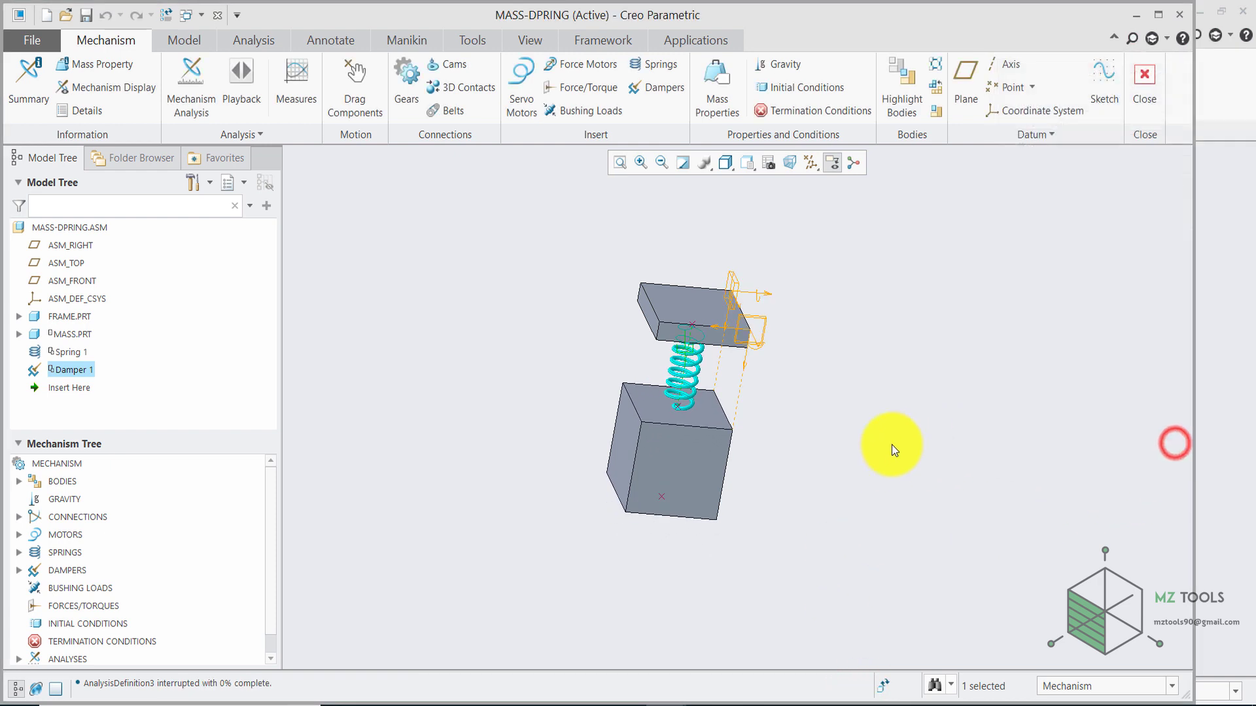
Step: Graph the Amplitude measure against time for the AnalysisDefinition3 result set
{"action": "left_click", "coordinate": [310, 73]}
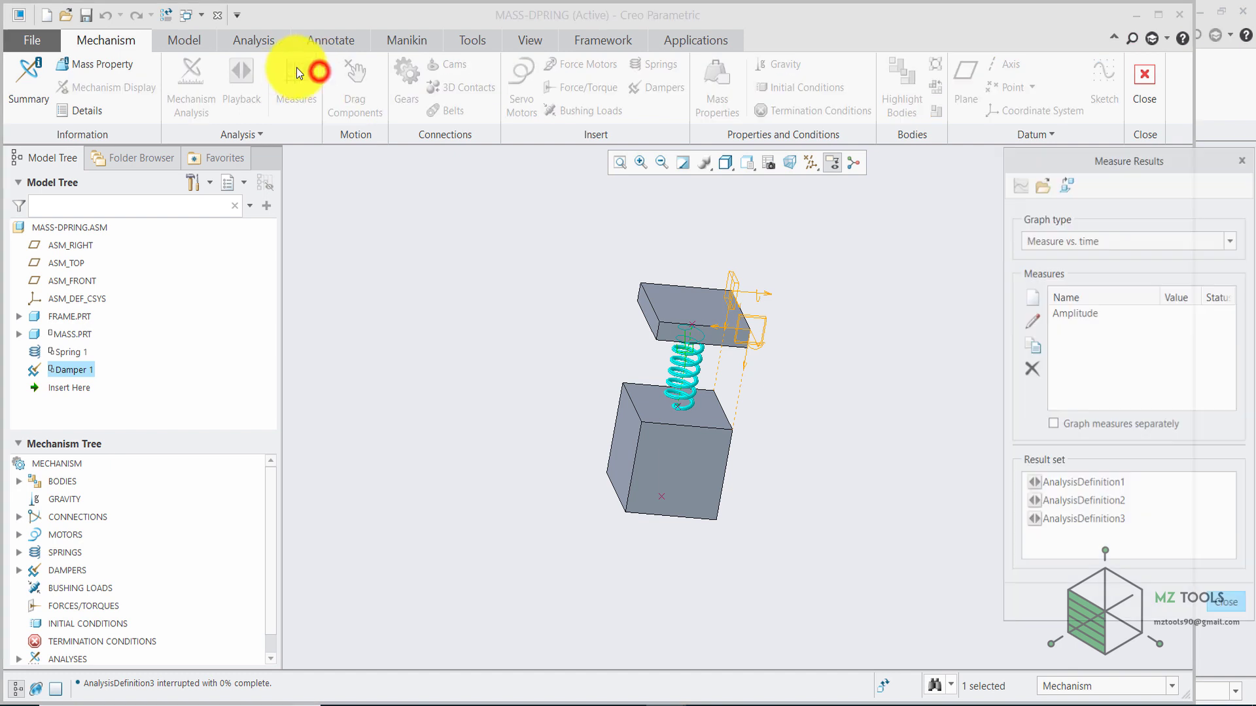
{"action": "left_click", "coordinate": [1073, 519]}
{"action": "left_click", "coordinate": [1075, 313]}
{"action": "left_click", "coordinate": [1020, 183]}
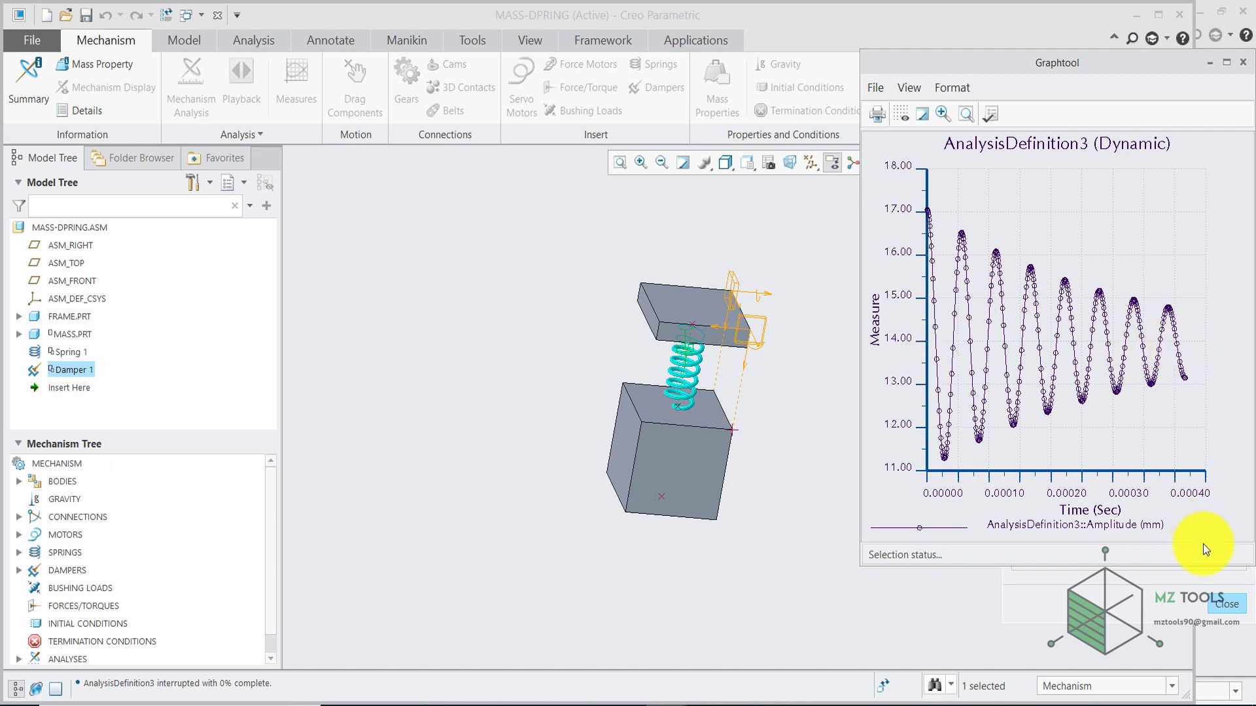
Step: Close the graph and measure results, and set the damper's damping coefficient to 0.1 N sec/mm
{"action": "left_click", "coordinate": [1242, 65]}
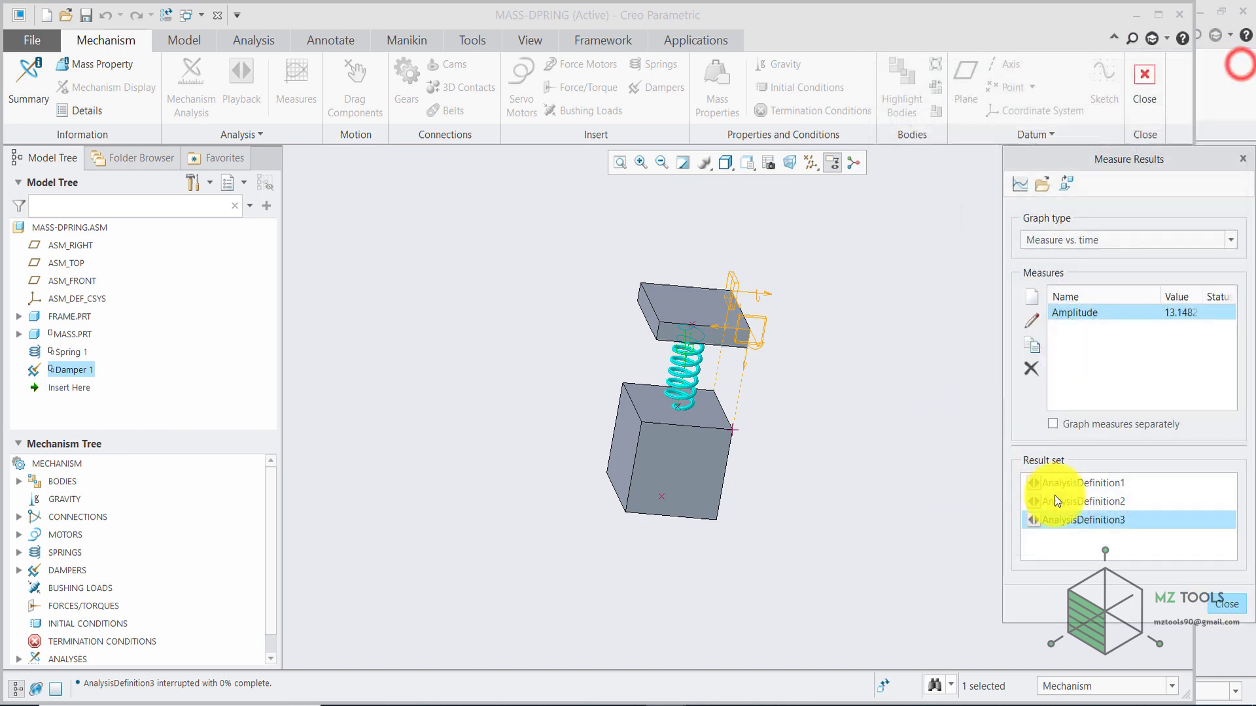
{"action": "left_click", "coordinate": [1223, 602]}
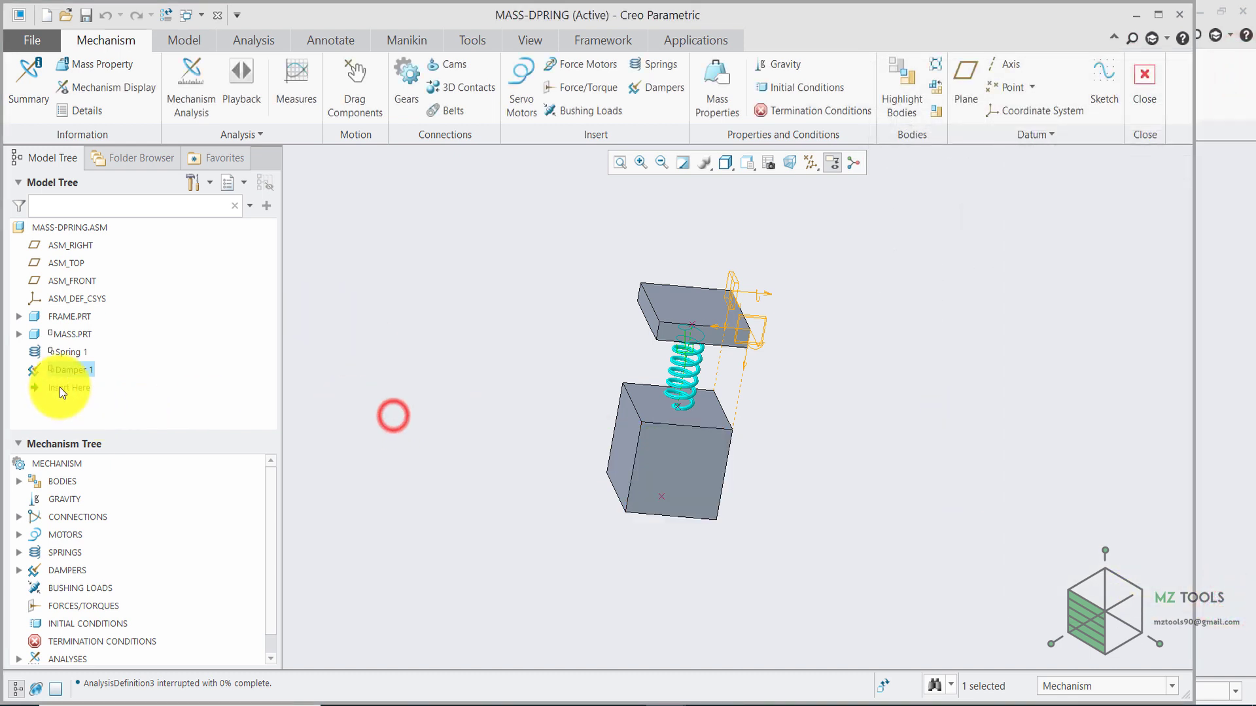
{"action": "left_click", "coordinate": [511, 414]}
{"action": "left_click", "coordinate": [72, 372]}
{"action": "right_click", "coordinate": [72, 374]}
{"action": "left_click", "coordinate": [84, 329]}
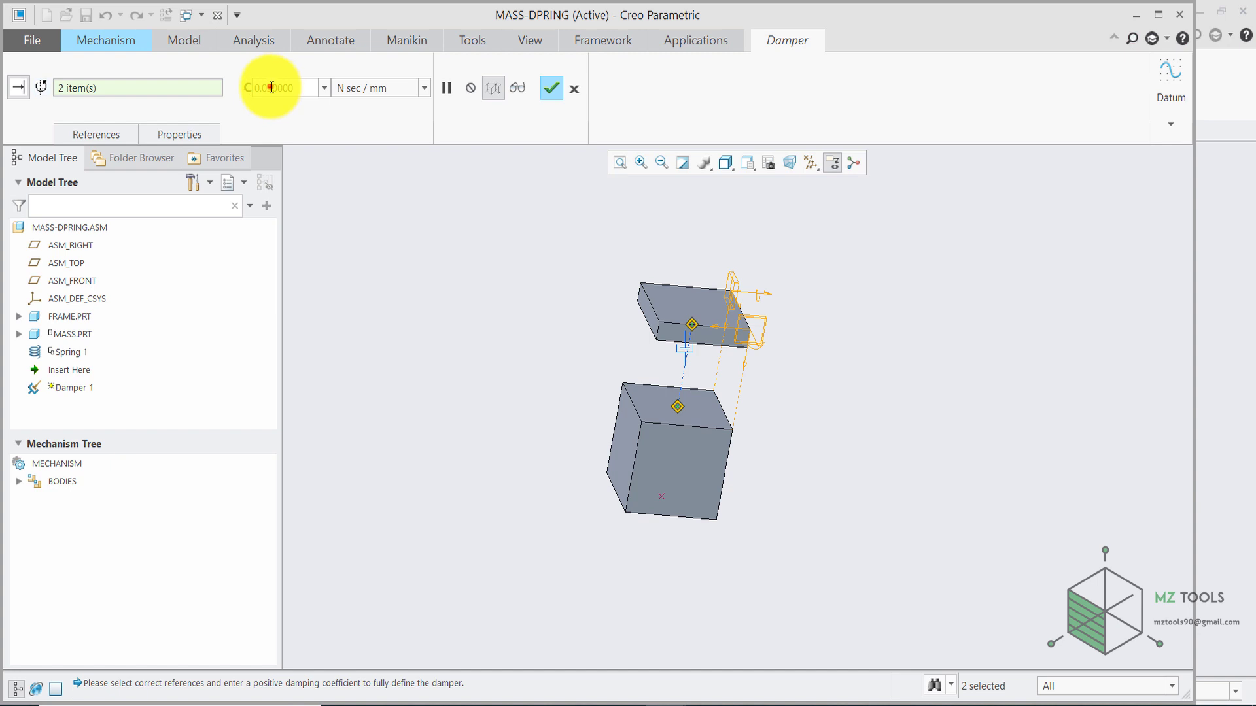
{"action": "type", "text": "1"}
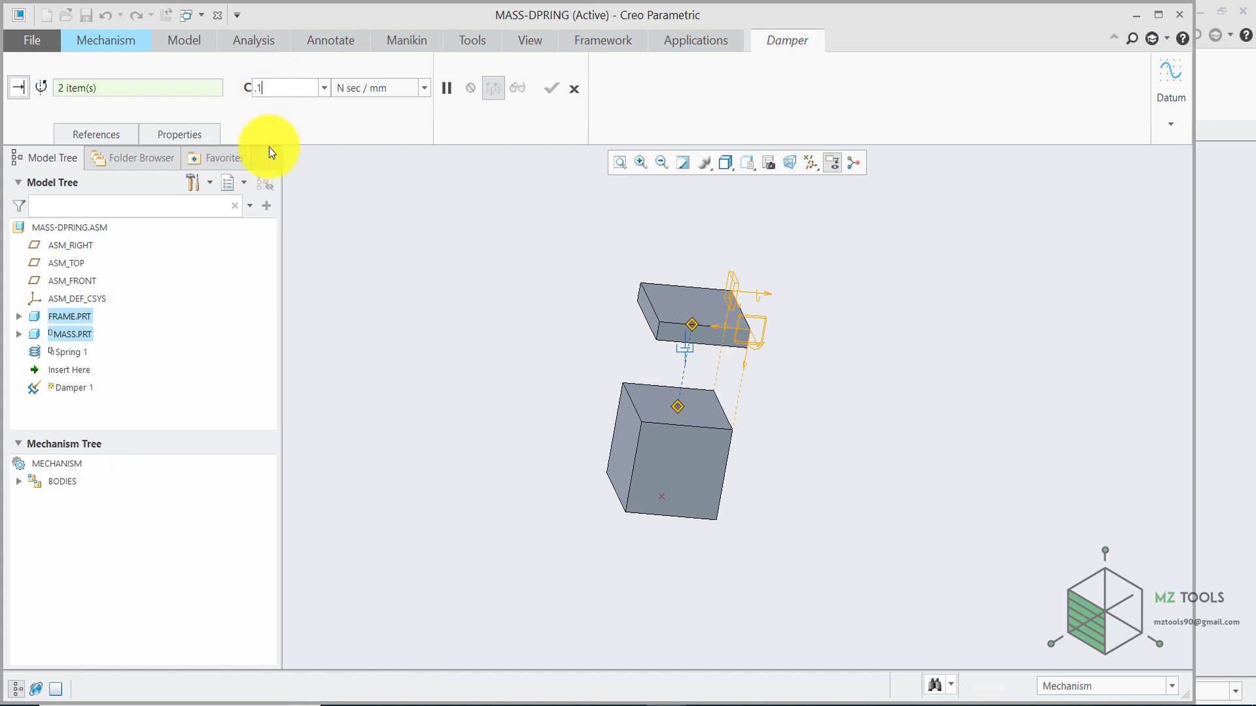
{"action": "key", "text": "Return"}
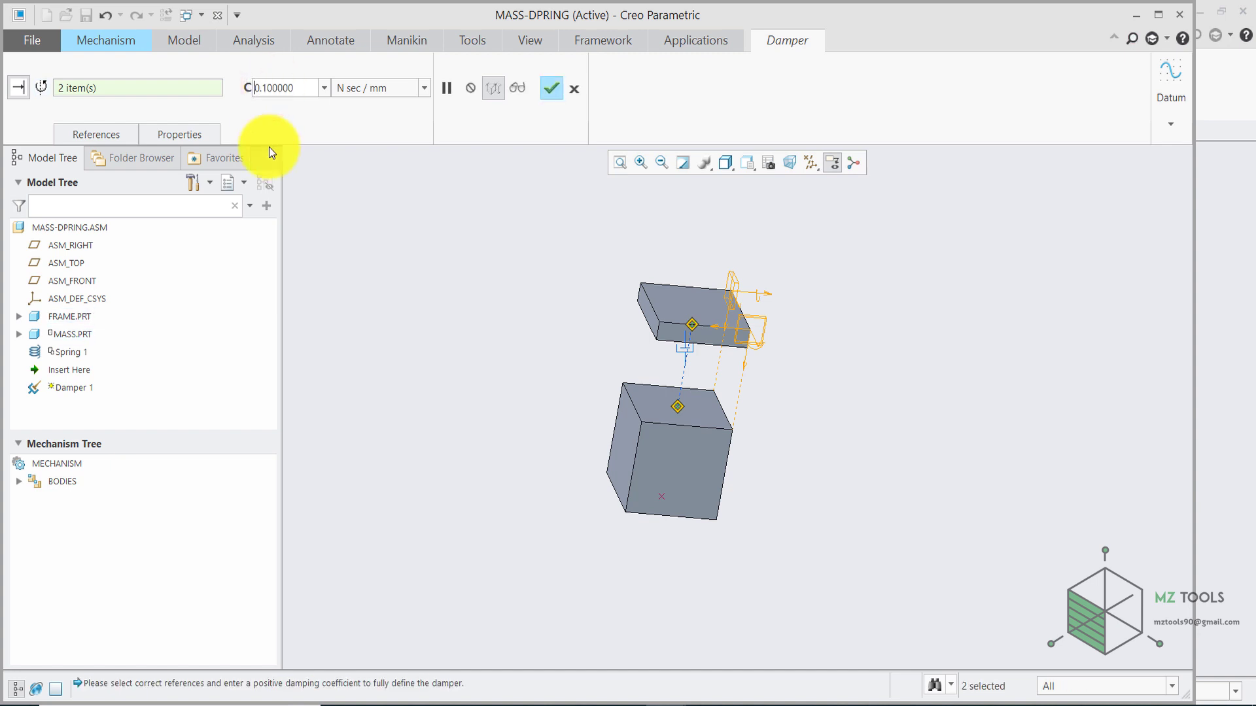
{"action": "left_click", "coordinate": [556, 87]}
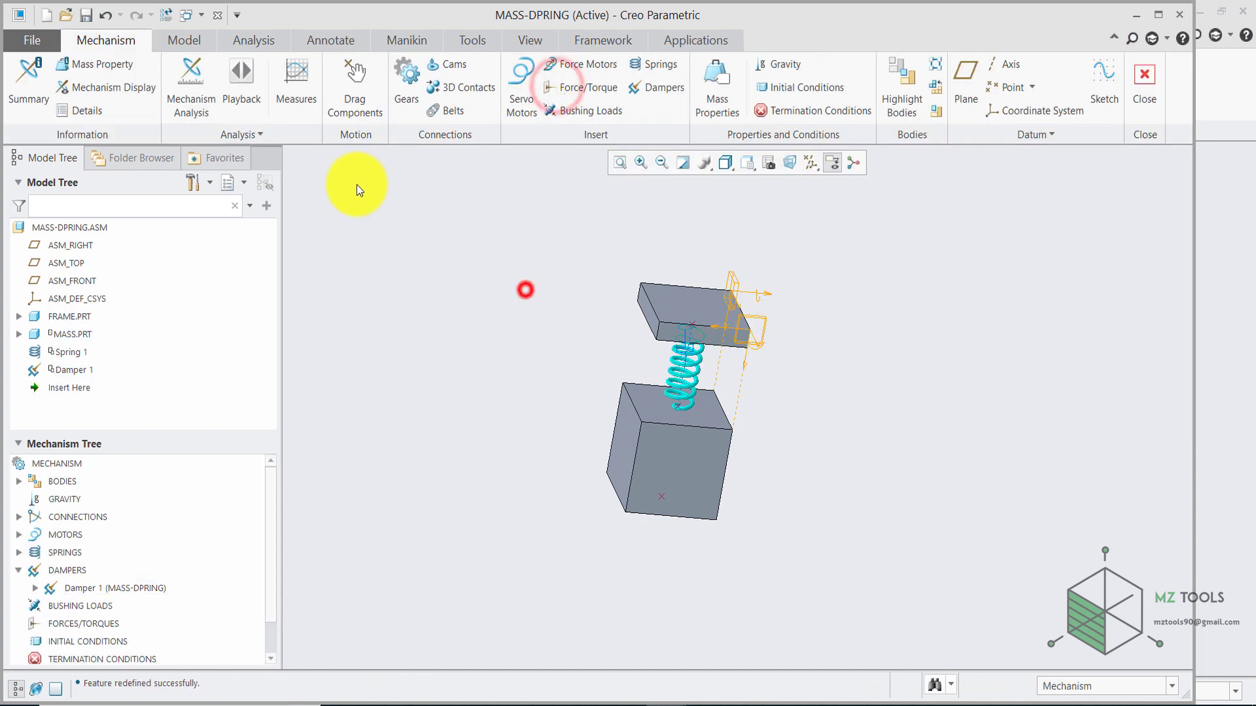
Step: Create a new mechanism analysis of type Dynamic with a duration of 1
{"action": "left_click", "coordinate": [191, 74]}
{"action": "left_click", "coordinate": [1062, 161]}
{"action": "left_click", "coordinate": [1052, 192]}
{"action": "left_click", "coordinate": [1047, 160]}
{"action": "left_click", "coordinate": [1032, 208]}
{"action": "left_click", "coordinate": [1135, 262]}
{"action": "key", "text": "BackSpace"}
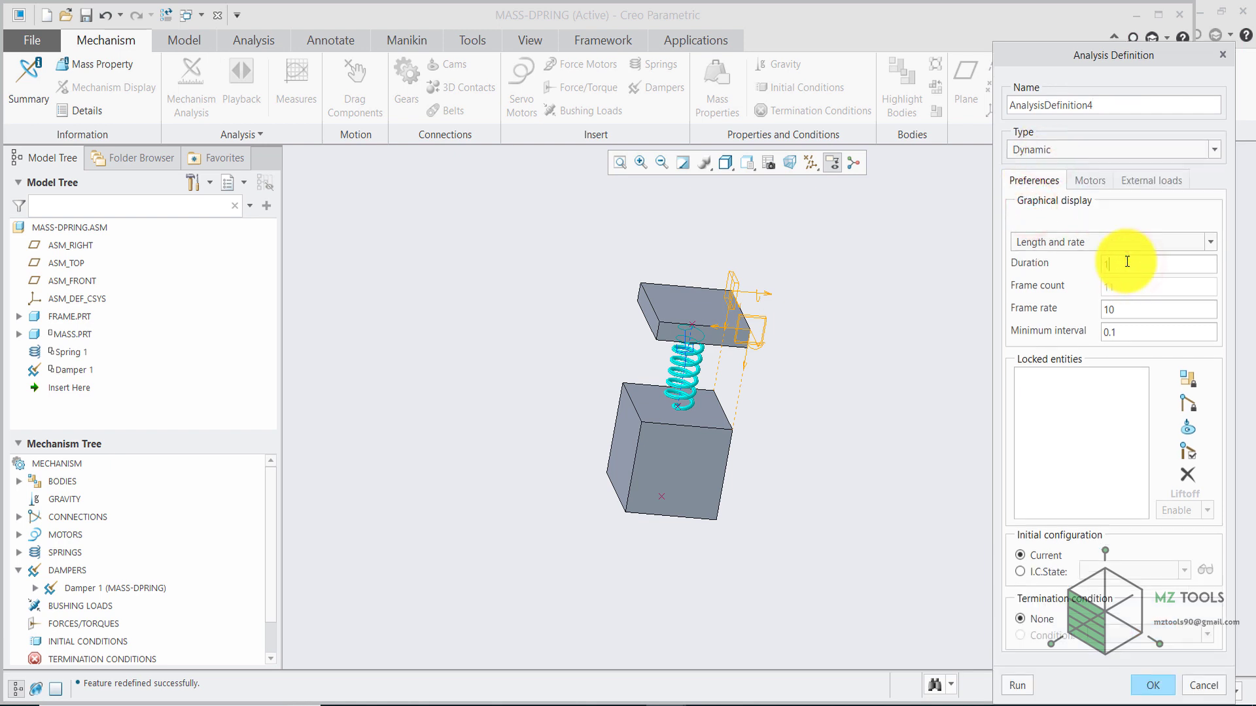
Step: Enable gravity for the new analysis, run it, stop the run partway and accept the definition
{"action": "left_click", "coordinate": [1152, 180]}
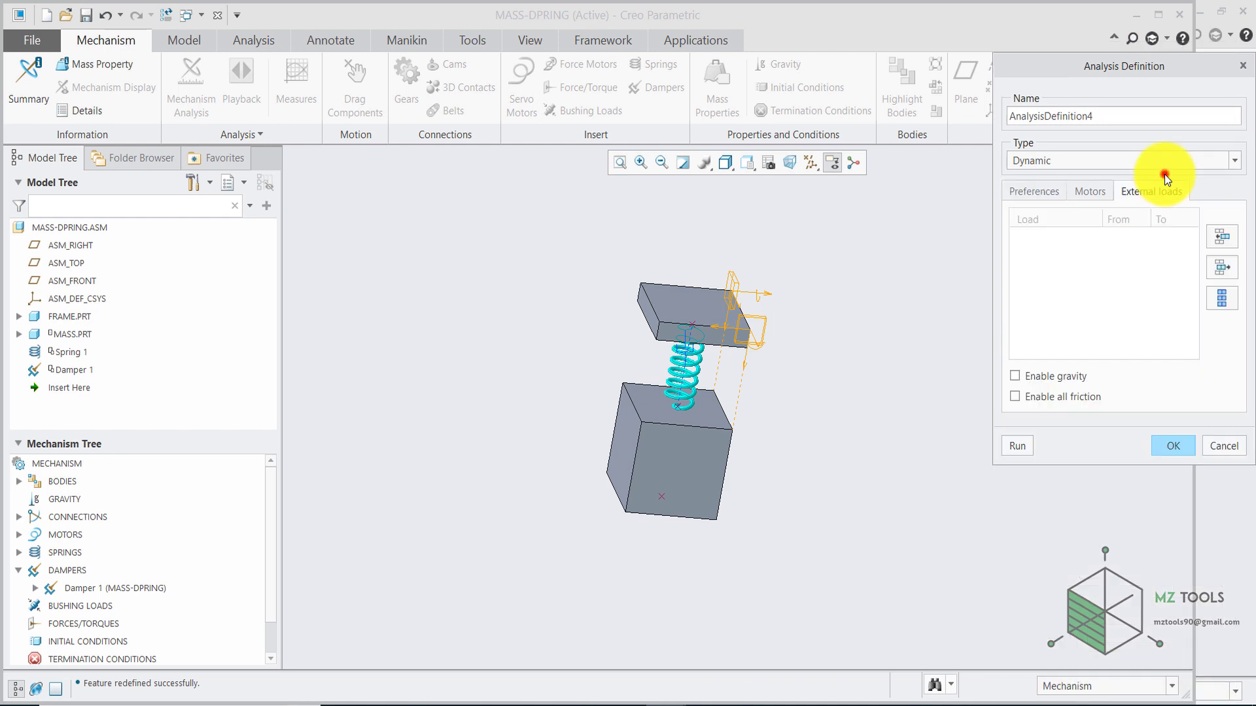
{"action": "left_click", "coordinate": [1015, 375]}
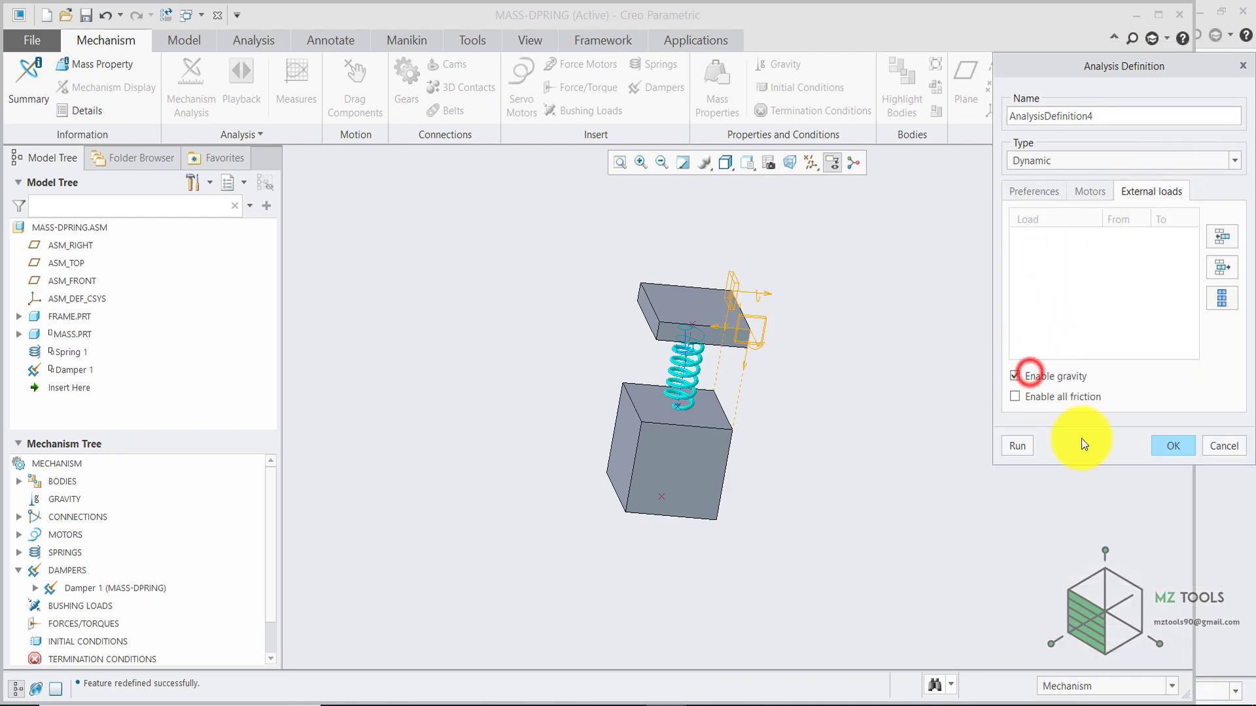
{"action": "left_click", "coordinate": [1021, 445]}
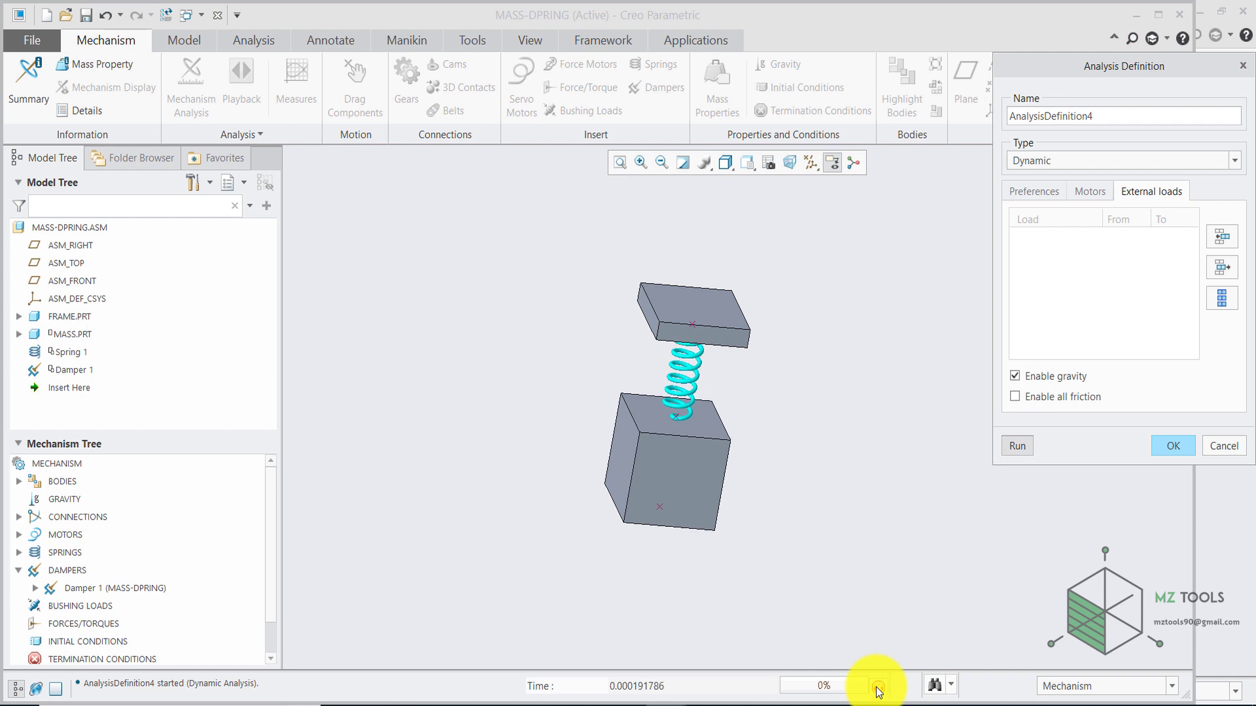
{"action": "left_click", "coordinate": [879, 687]}
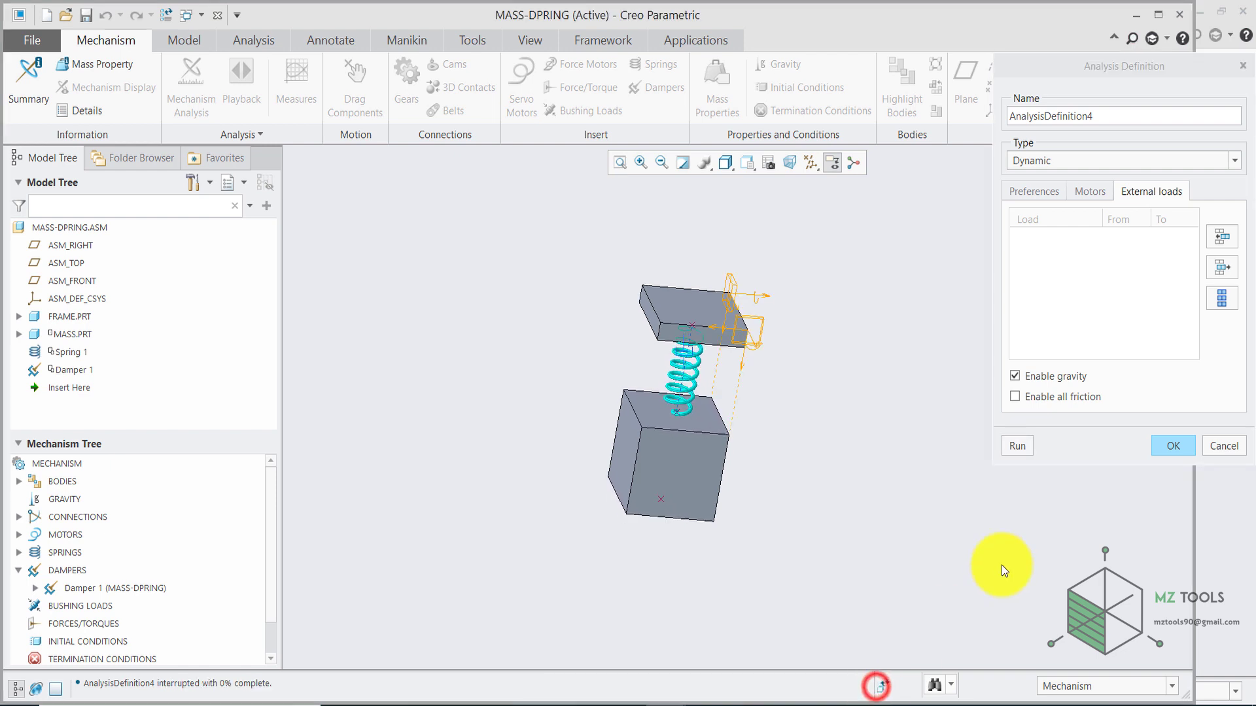
{"action": "left_click", "coordinate": [1155, 445]}
Step: Graph the Amplitude measure against time for the AnalysisDefinition4 result set, and close the results
{"action": "left_click", "coordinate": [296, 78]}
{"action": "left_click", "coordinate": [1055, 538]}
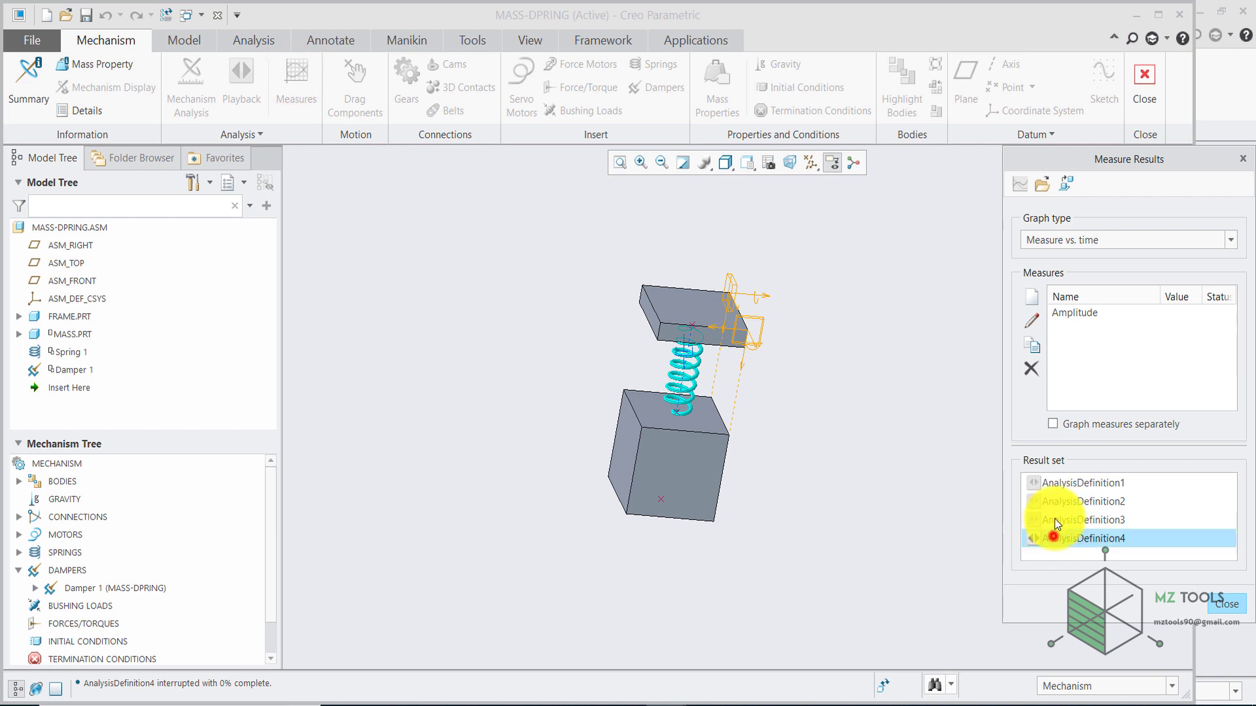
{"action": "left_click", "coordinate": [1064, 314]}
{"action": "left_click", "coordinate": [1015, 185]}
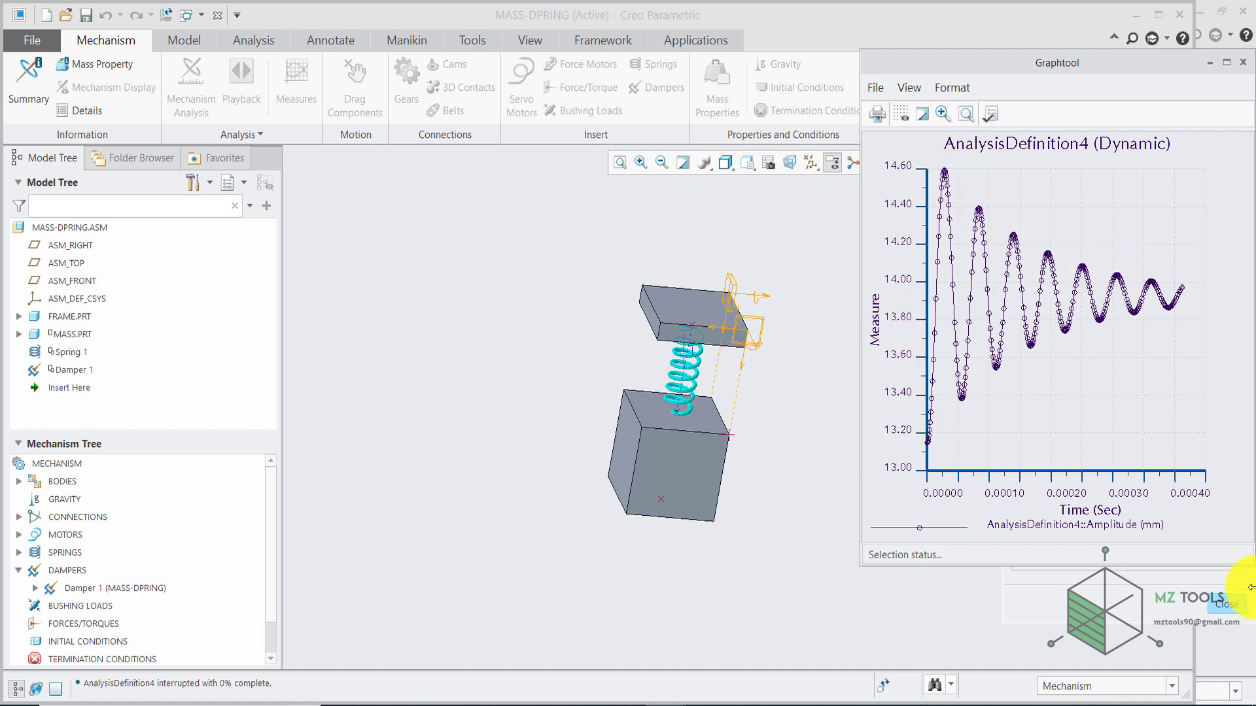
{"action": "left_click", "coordinate": [1227, 603]}
{"action": "left_click", "coordinate": [1243, 63]}
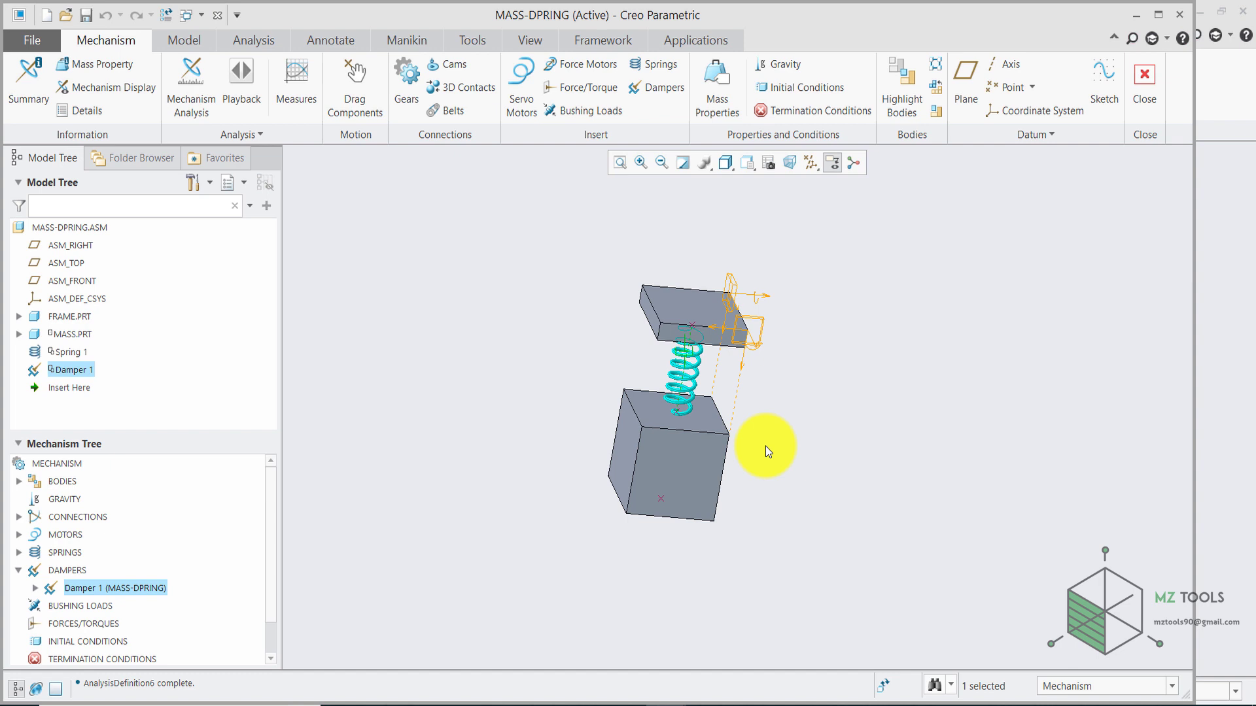
Step: Move the mass block upward toward the frame with Drag Components to compress the spring
{"action": "mouse_move", "coordinate": [801, 410]}
{"action": "middle_mouse_down"}
{"action": "mouse_move", "coordinate": [811, 372]}
{"action": "mouse_move", "coordinate": [750, 469]}
{"action": "middle_mouse_up"}
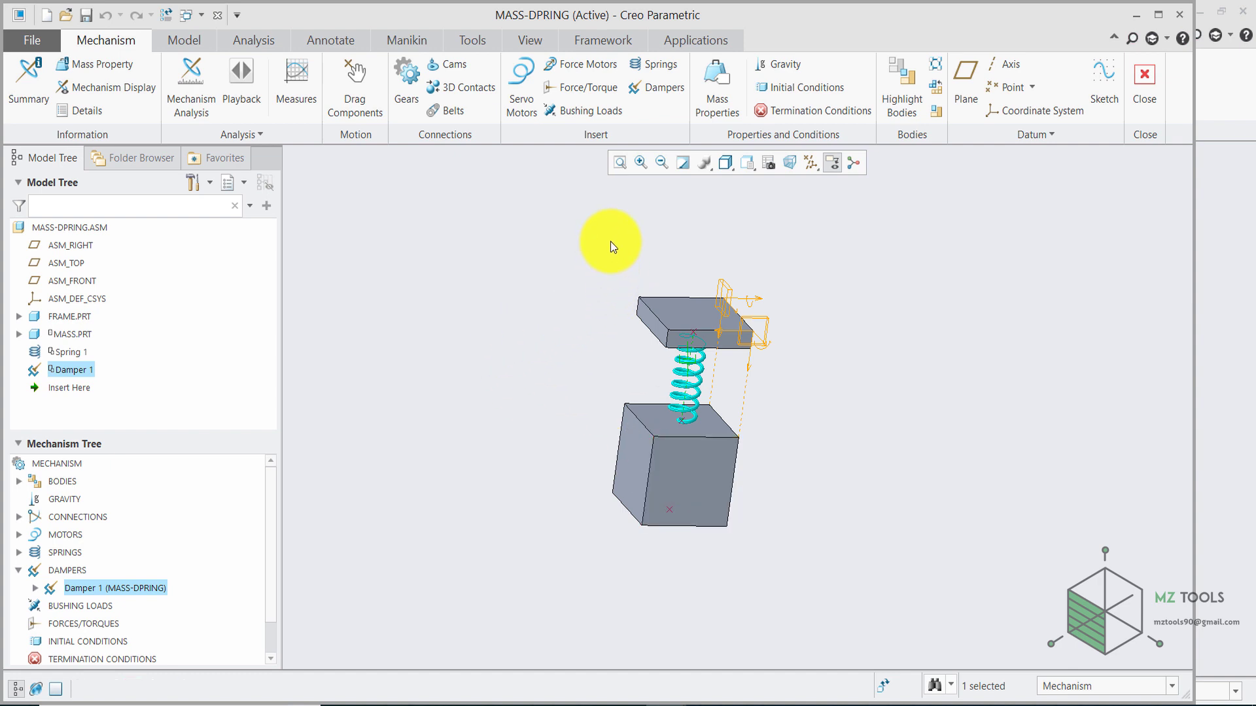
{"action": "left_click", "coordinate": [355, 77]}
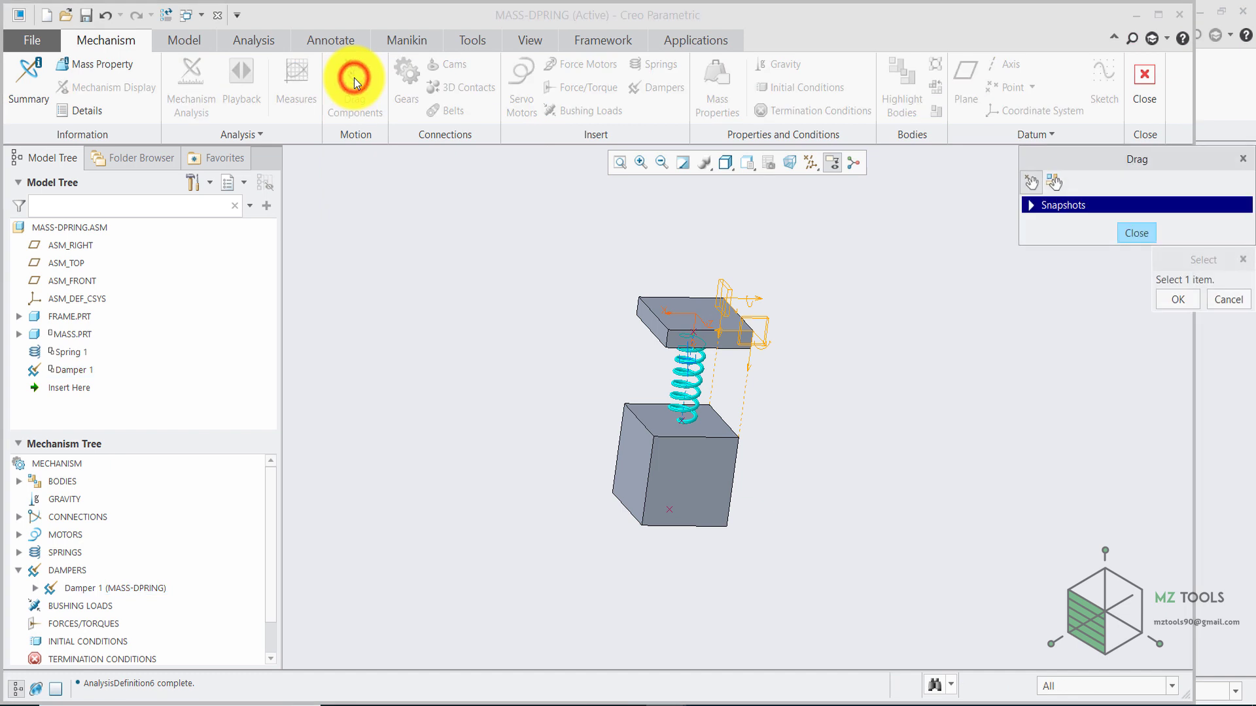
{"action": "left_click", "coordinate": [681, 482]}
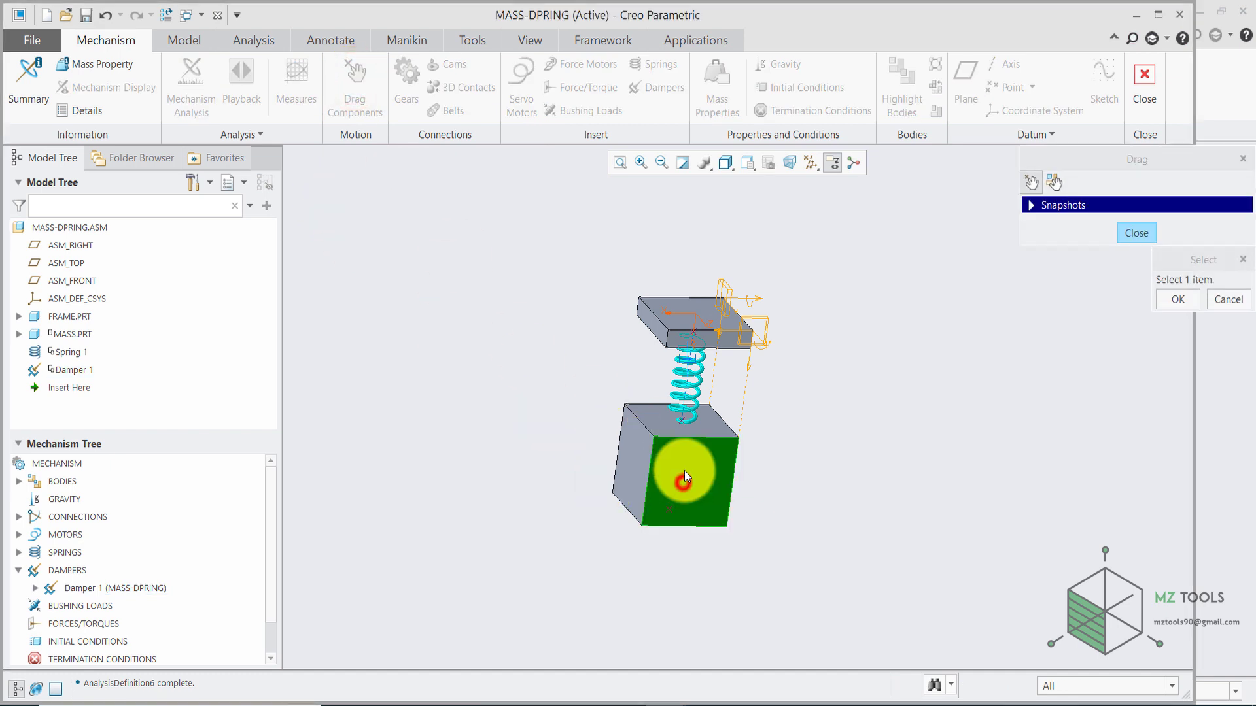
{"action": "left_click", "coordinate": [693, 443]}
{"action": "left_click", "coordinate": [1137, 233]}
{"action": "middle_click_drag", "start_coordinate": [776, 324], "coordinate": [783, 303]}
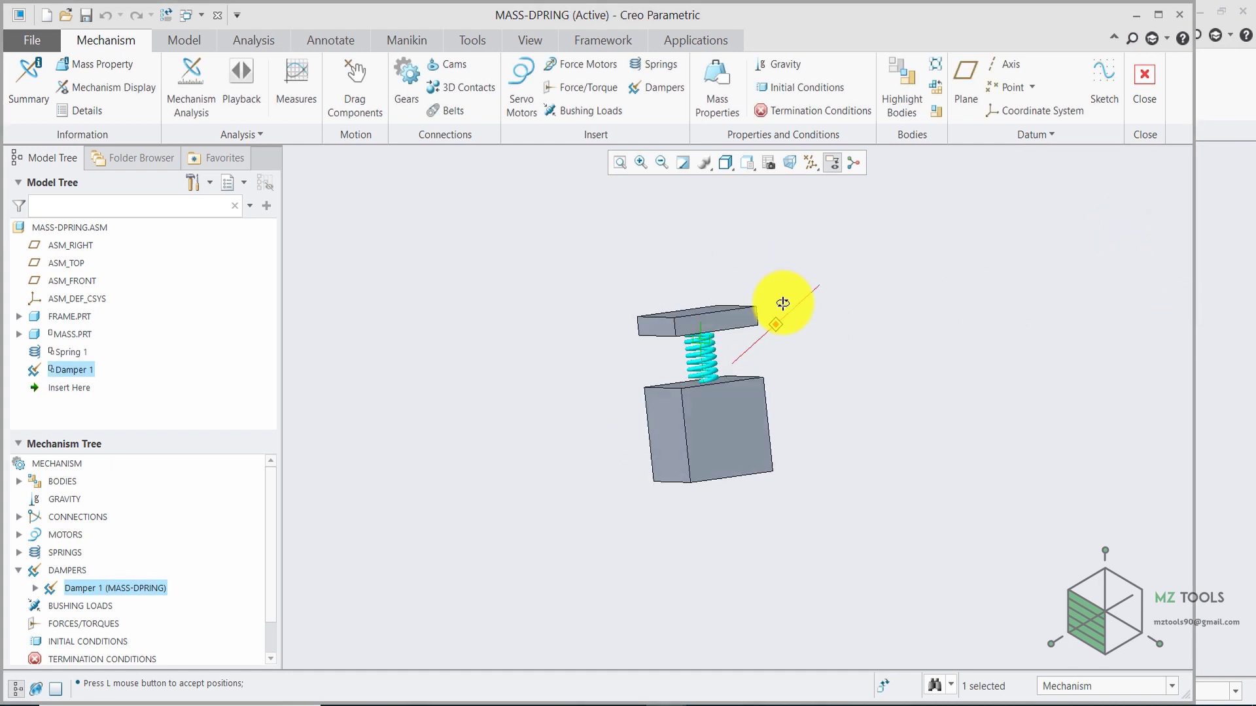
Step: Create a Dynamic analysis from the compressed position, show its external loads, run it, stop it partway and accept it
{"action": "left_click", "coordinate": [192, 77]}
{"action": "left_click", "coordinate": [1055, 160]}
{"action": "left_click", "coordinate": [1035, 209]}
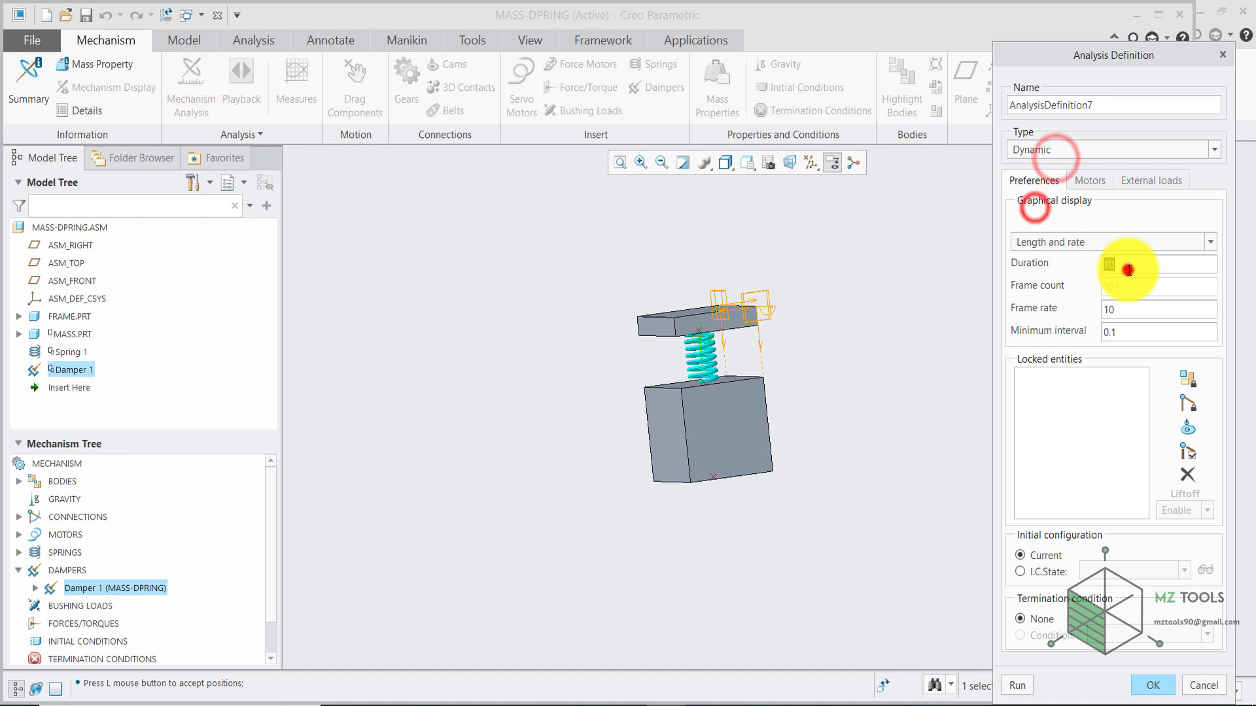
{"action": "left_click", "coordinate": [1140, 186]}
{"action": "left_click", "coordinate": [1017, 445]}
{"action": "left_click", "coordinate": [864, 689]}
{"action": "left_click", "coordinate": [1172, 445]}
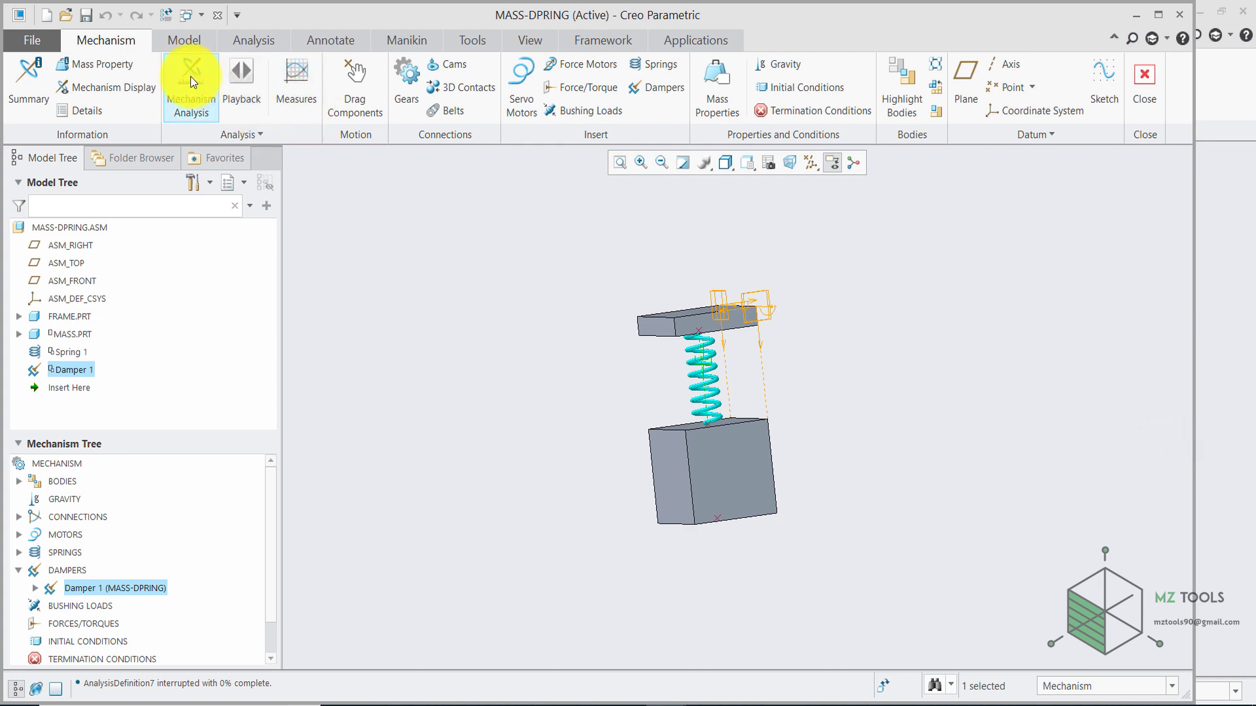
Step: Graph the Amplitude measure against time for the AnalysisDefinition7 result set, and close the graph and results
{"action": "left_click", "coordinate": [297, 78]}
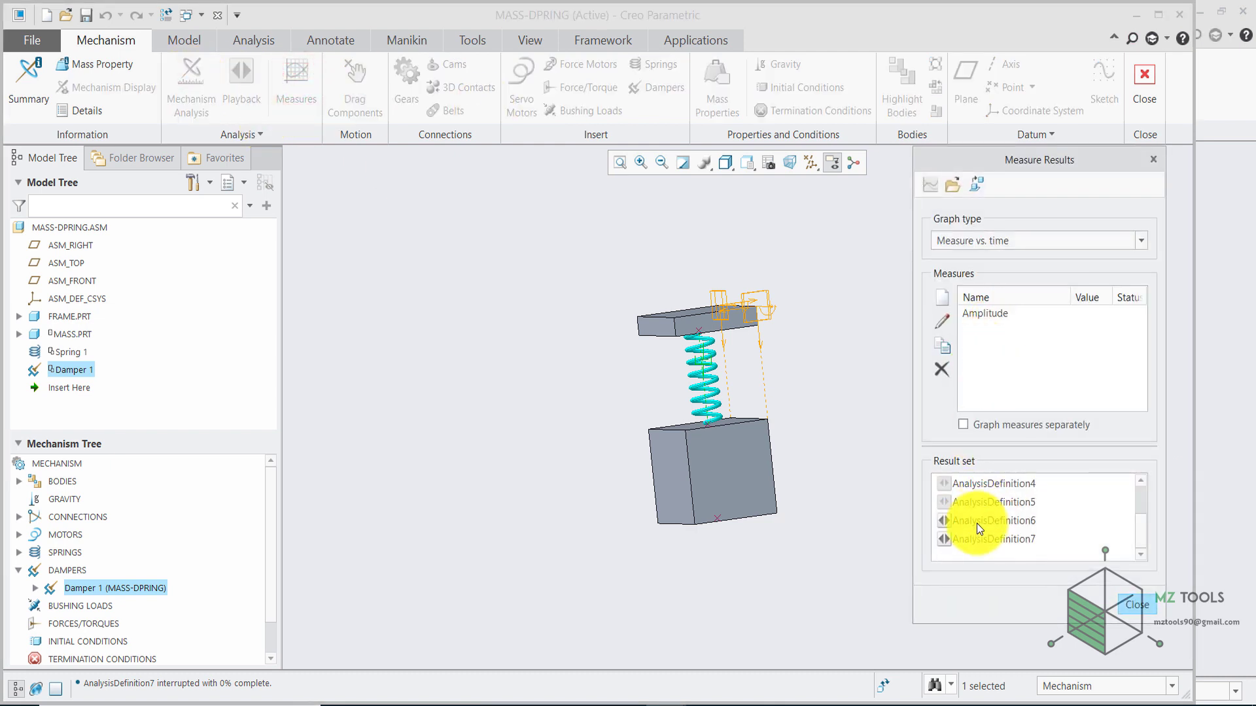
{"action": "left_click", "coordinate": [960, 537]}
{"action": "left_click", "coordinate": [971, 314]}
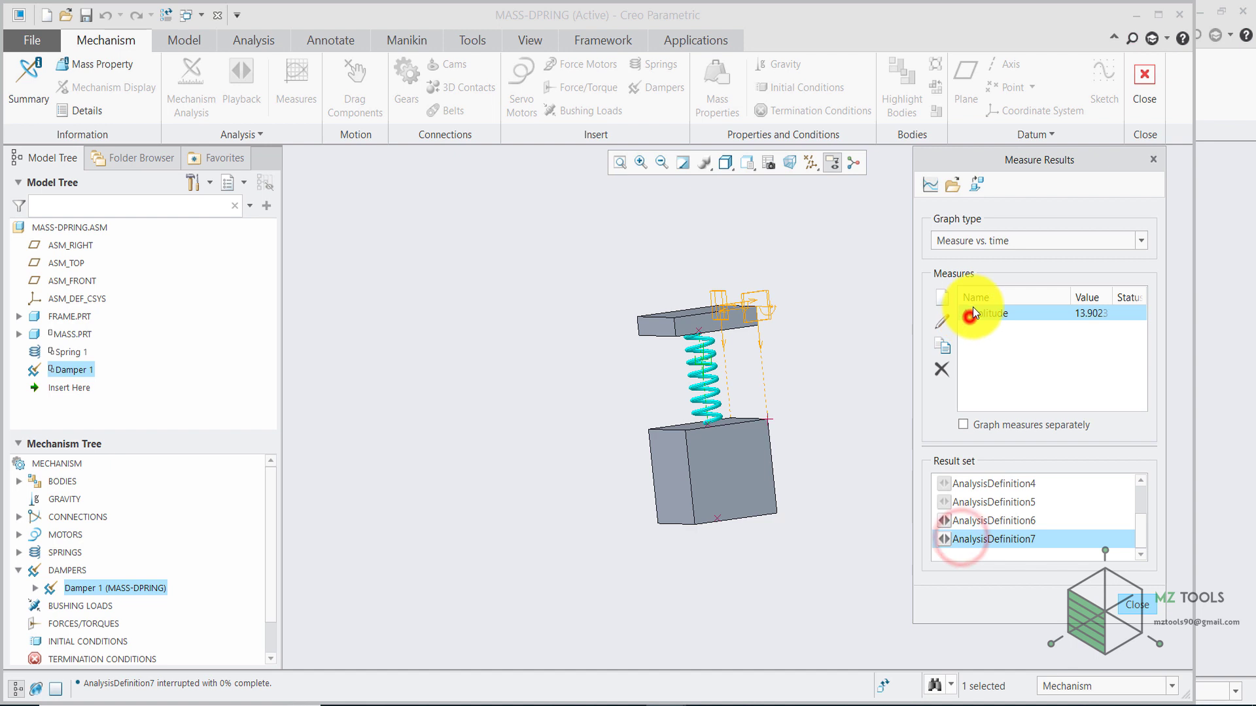
{"action": "left_click", "coordinate": [932, 185]}
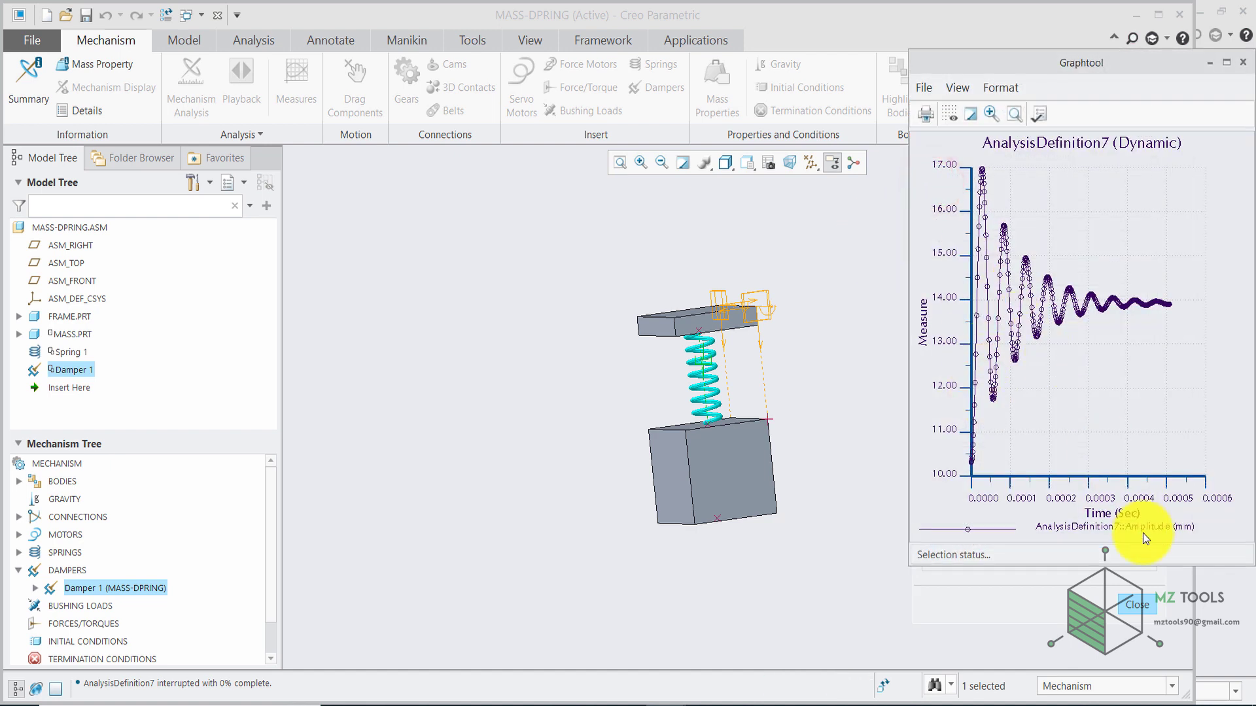
{"action": "left_click", "coordinate": [1243, 62]}
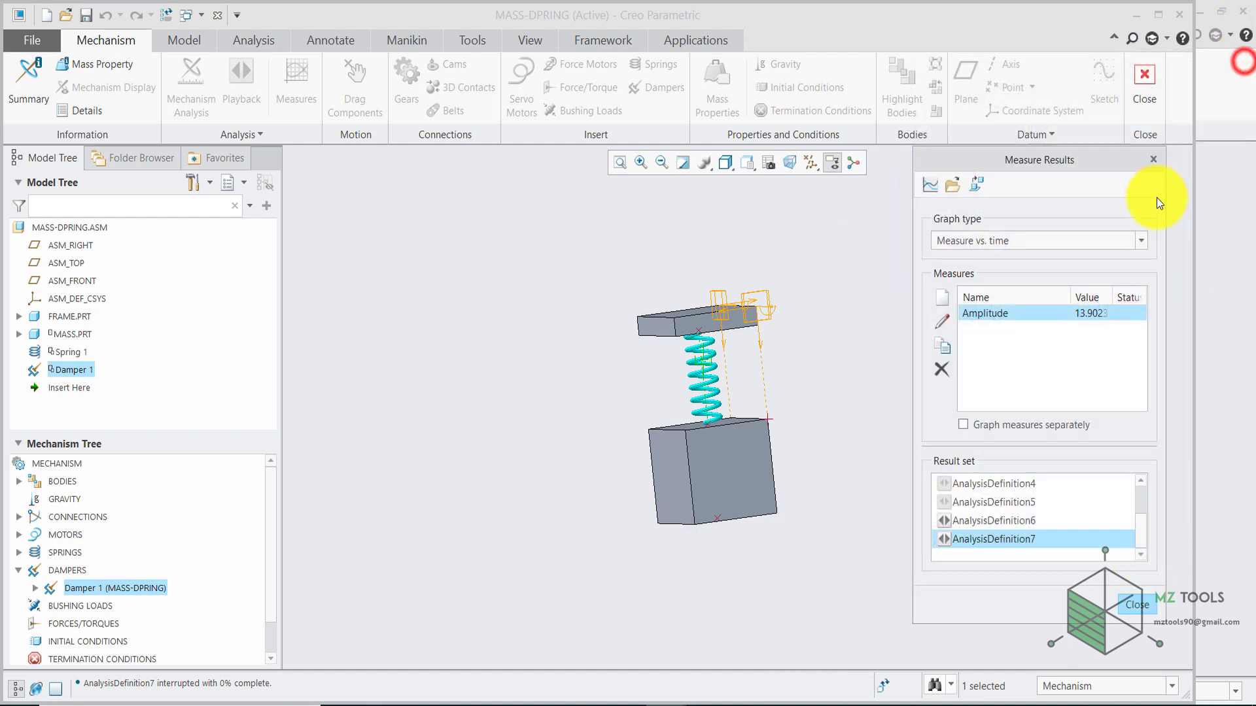
{"action": "left_click", "coordinate": [1153, 159]}
{"action": "left_click", "coordinate": [828, 301]}
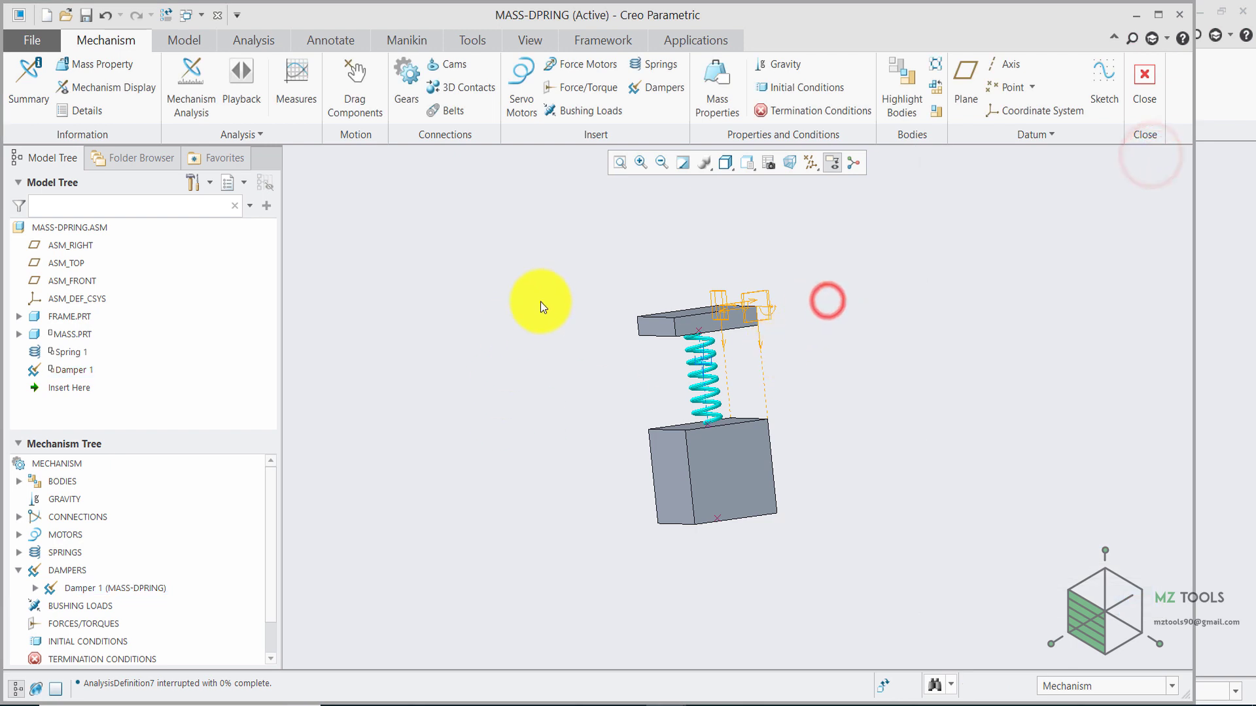
Step: Raise the mass block toward the frame again with Drag Components
{"action": "left_click", "coordinate": [358, 95]}
{"action": "left_click", "coordinate": [720, 443]}
{"action": "left_click", "coordinate": [1138, 231]}
Step: Edit Damper 1 and set its damping coefficient to 0.2 N sec/mm
{"action": "left_click", "coordinate": [76, 373]}
{"action": "right_click", "coordinate": [76, 371]}
{"action": "left_click", "coordinate": [94, 322]}
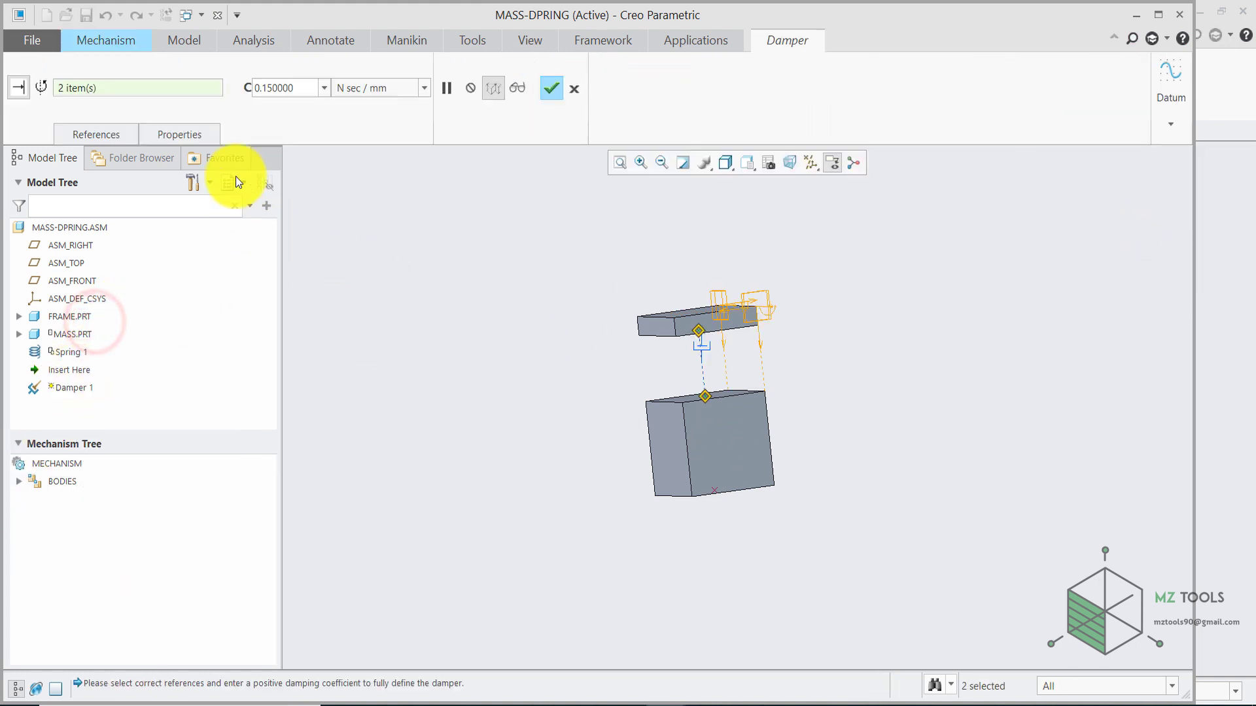
{"action": "double_click", "coordinate": [301, 86]}
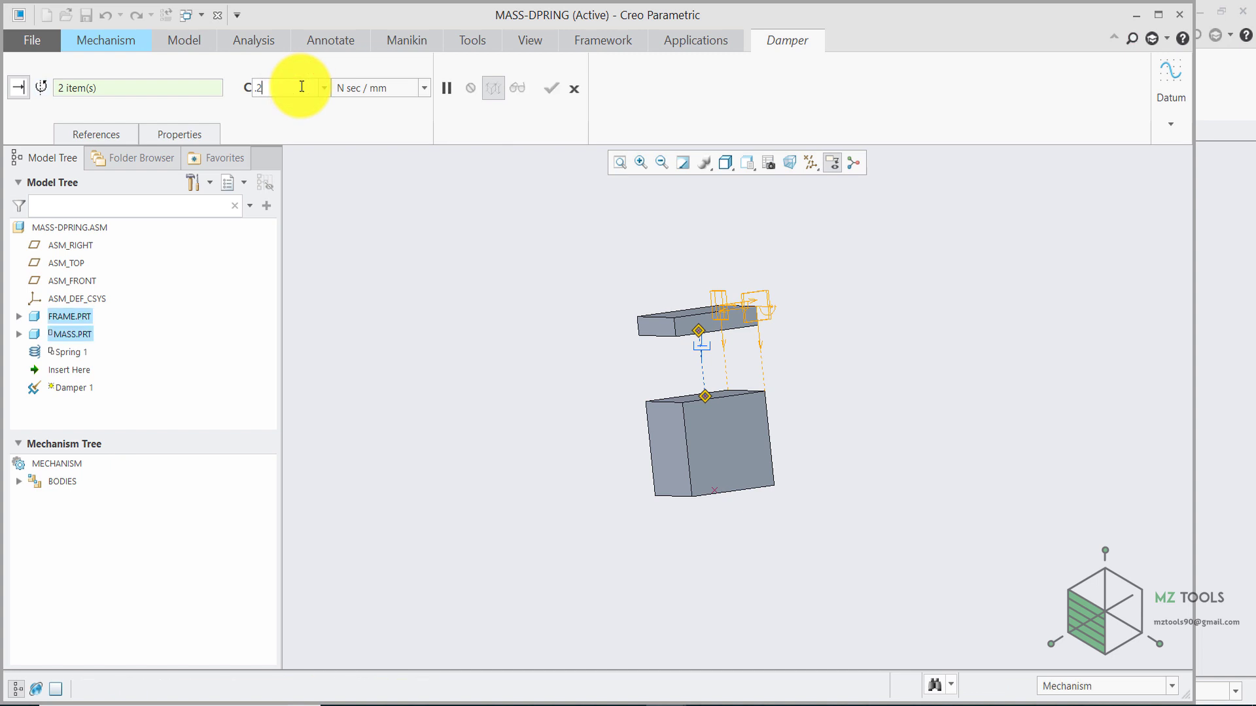
{"action": "left_click", "coordinate": [550, 88]}
Step: Create another Dynamic analysis with gravity enabled, run it, stop the run partway and accept the definition
{"action": "left_click", "coordinate": [191, 85]}
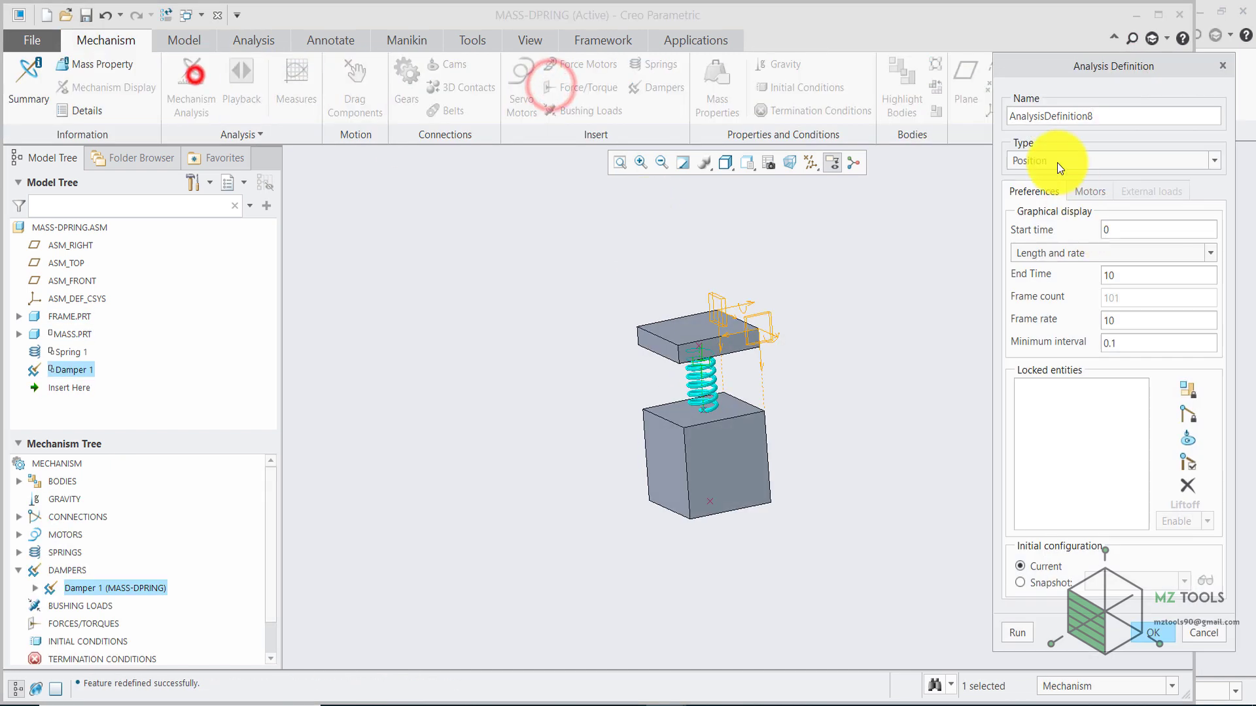
{"action": "left_click", "coordinate": [1121, 160]}
{"action": "left_click", "coordinate": [1050, 193]}
{"action": "left_click", "coordinate": [1154, 190]}
{"action": "left_click", "coordinate": [1015, 376]}
{"action": "left_click", "coordinate": [1017, 446]}
{"action": "left_click", "coordinate": [881, 687]}
{"action": "left_click", "coordinate": [1171, 446]}
Step: Graph the Amplitude measure against time for the AnalysisDefinition8 result set, and refit the model in the view
{"action": "left_click", "coordinate": [296, 85]}
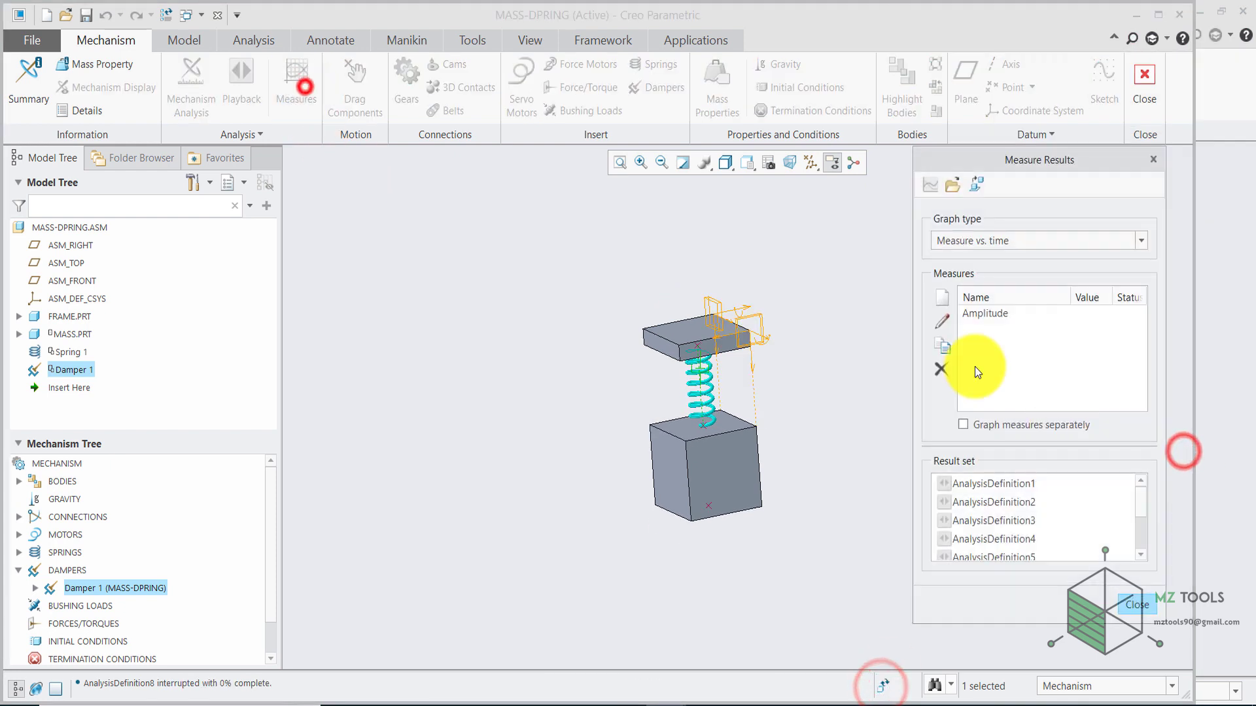
{"action": "left_click", "coordinate": [951, 545]}
{"action": "left_click", "coordinate": [936, 176]}
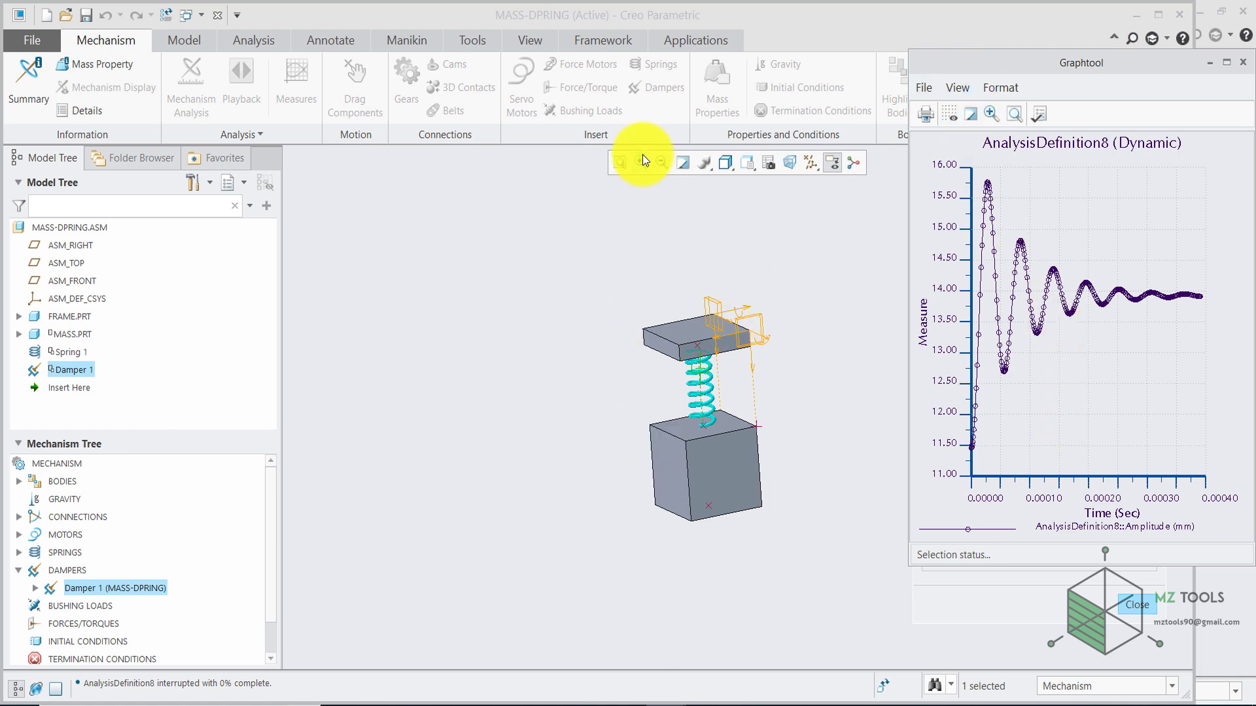
{"action": "left_click", "coordinate": [616, 162]}
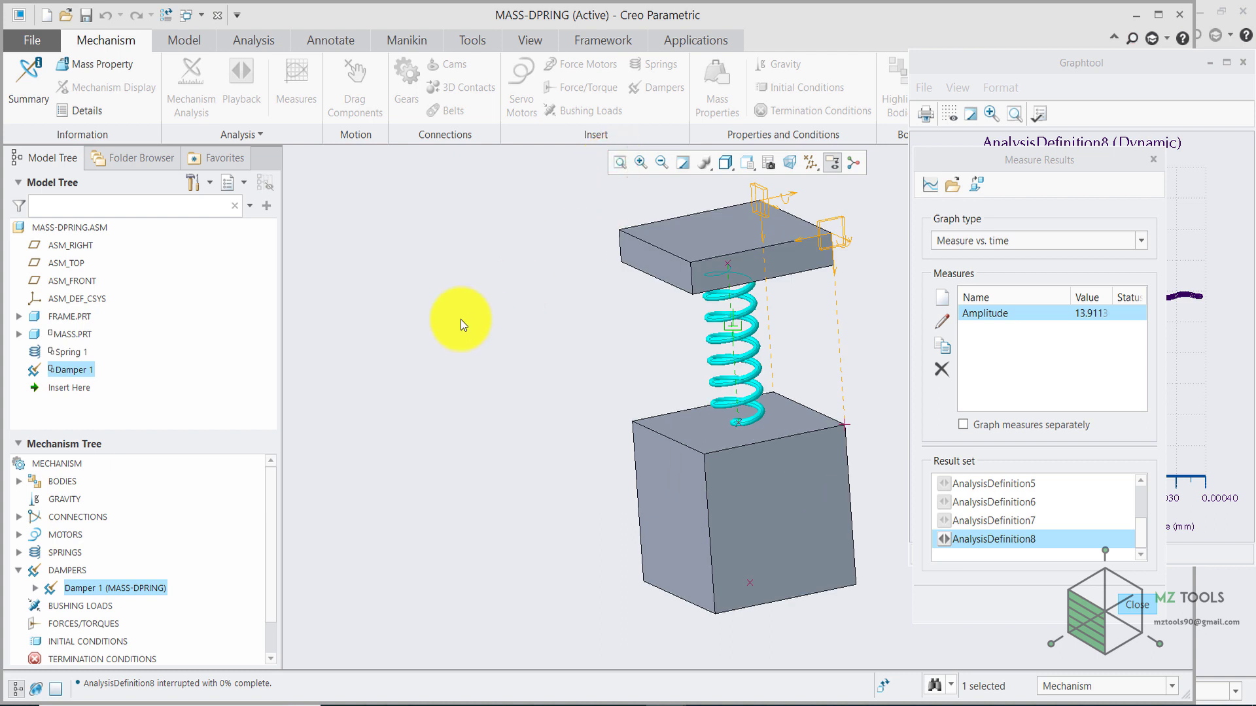